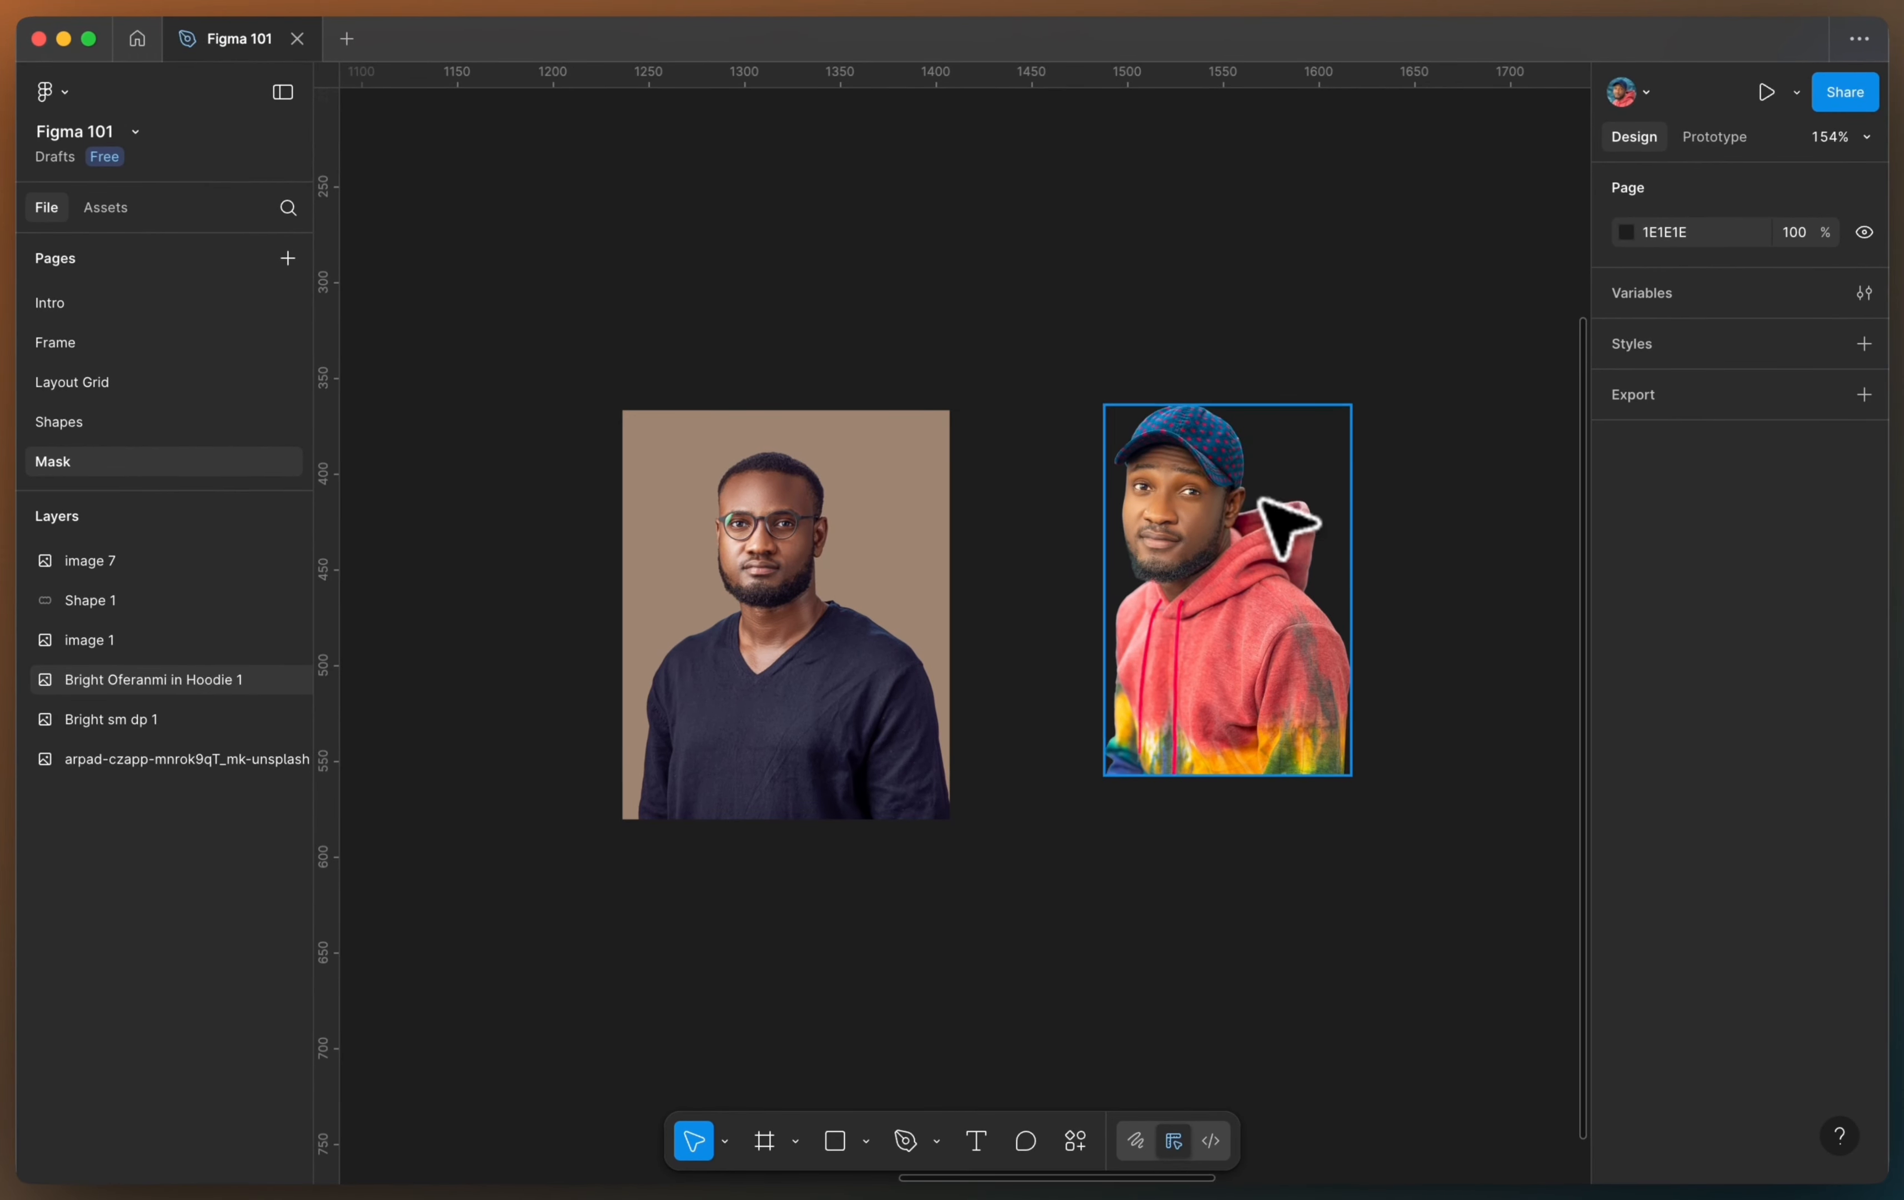
Draw a circle of about 416 × 416 with the Ellipse tool below the illustrated woman's avatar
scroll(1270, 500, "down", 10)
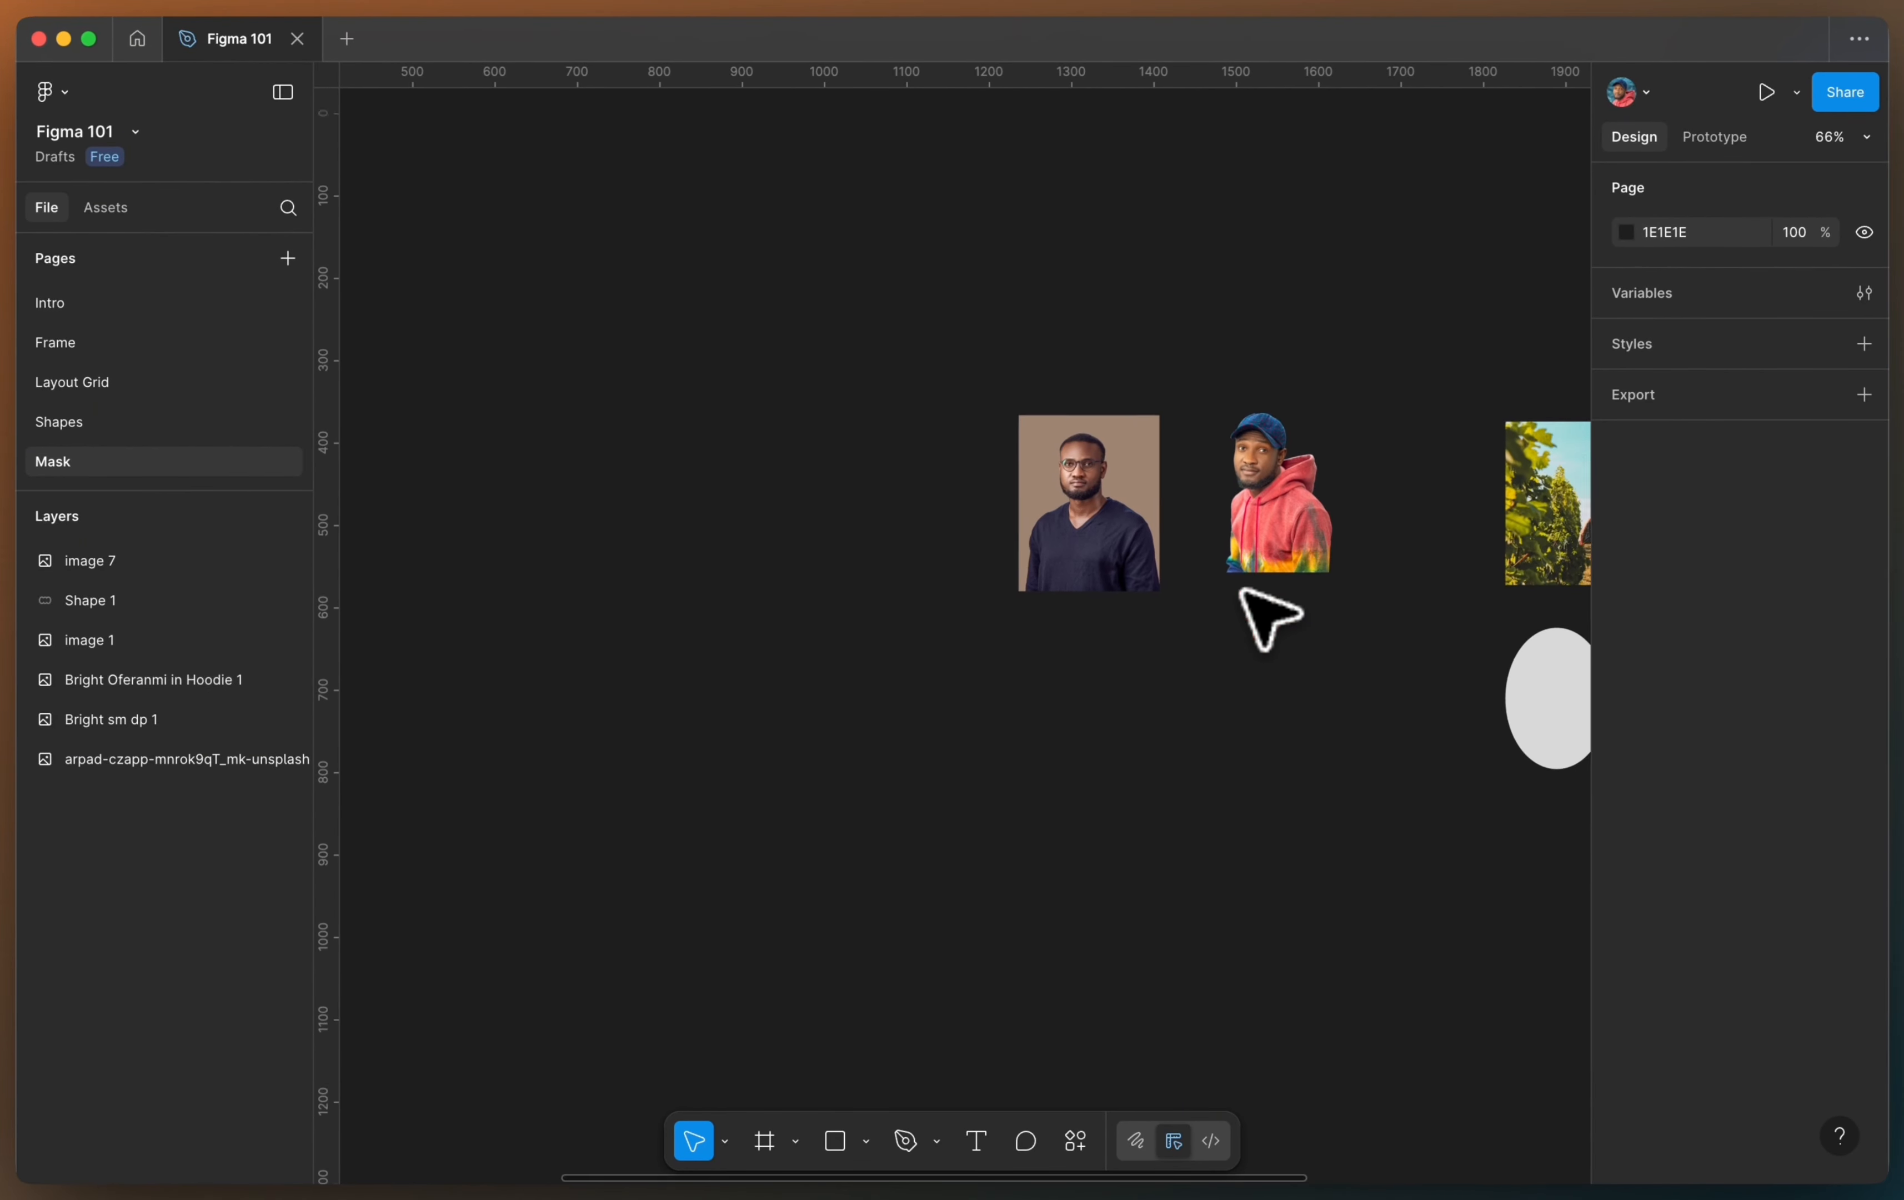
scroll(1021, 757, "left", 8)
scroll(1017, 758, "down", 6)
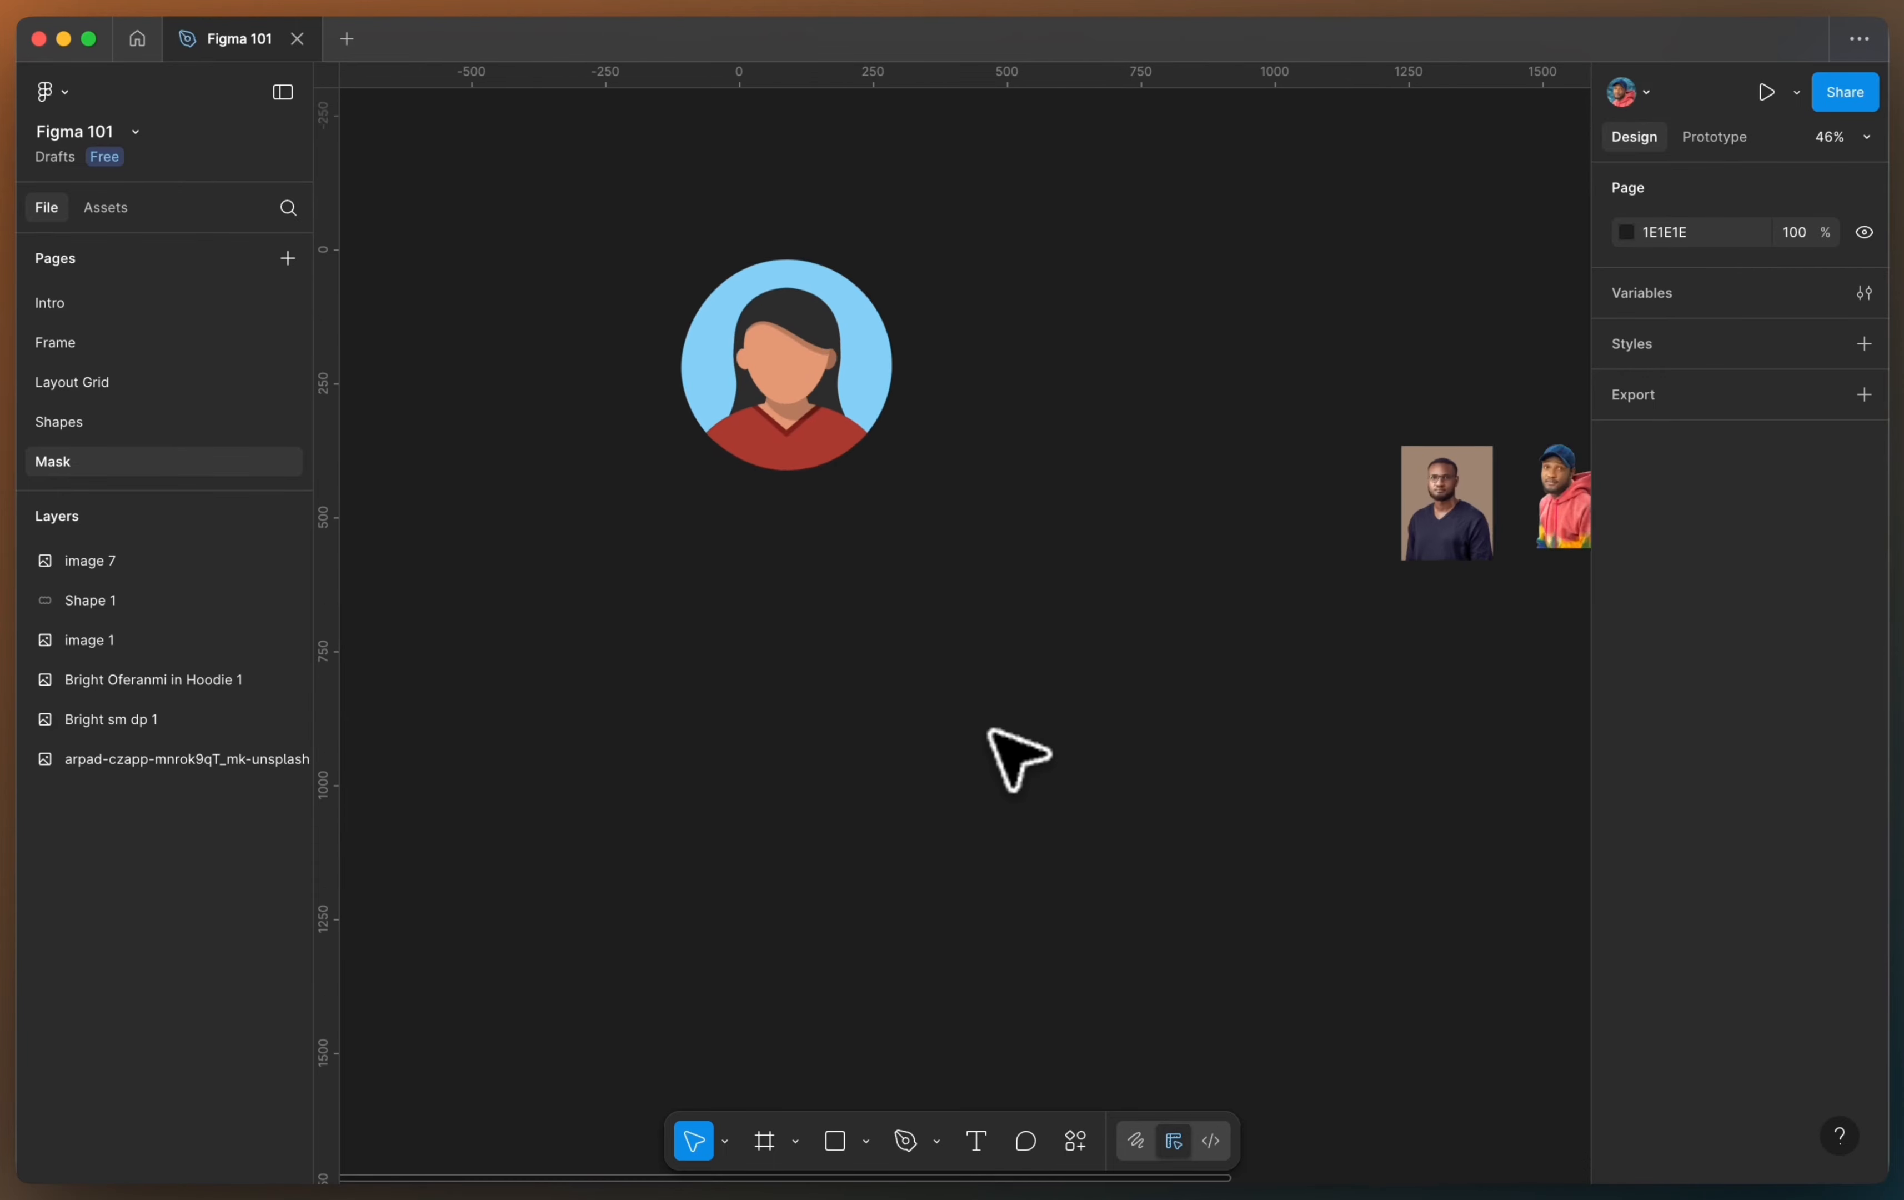
left_click(867, 1143)
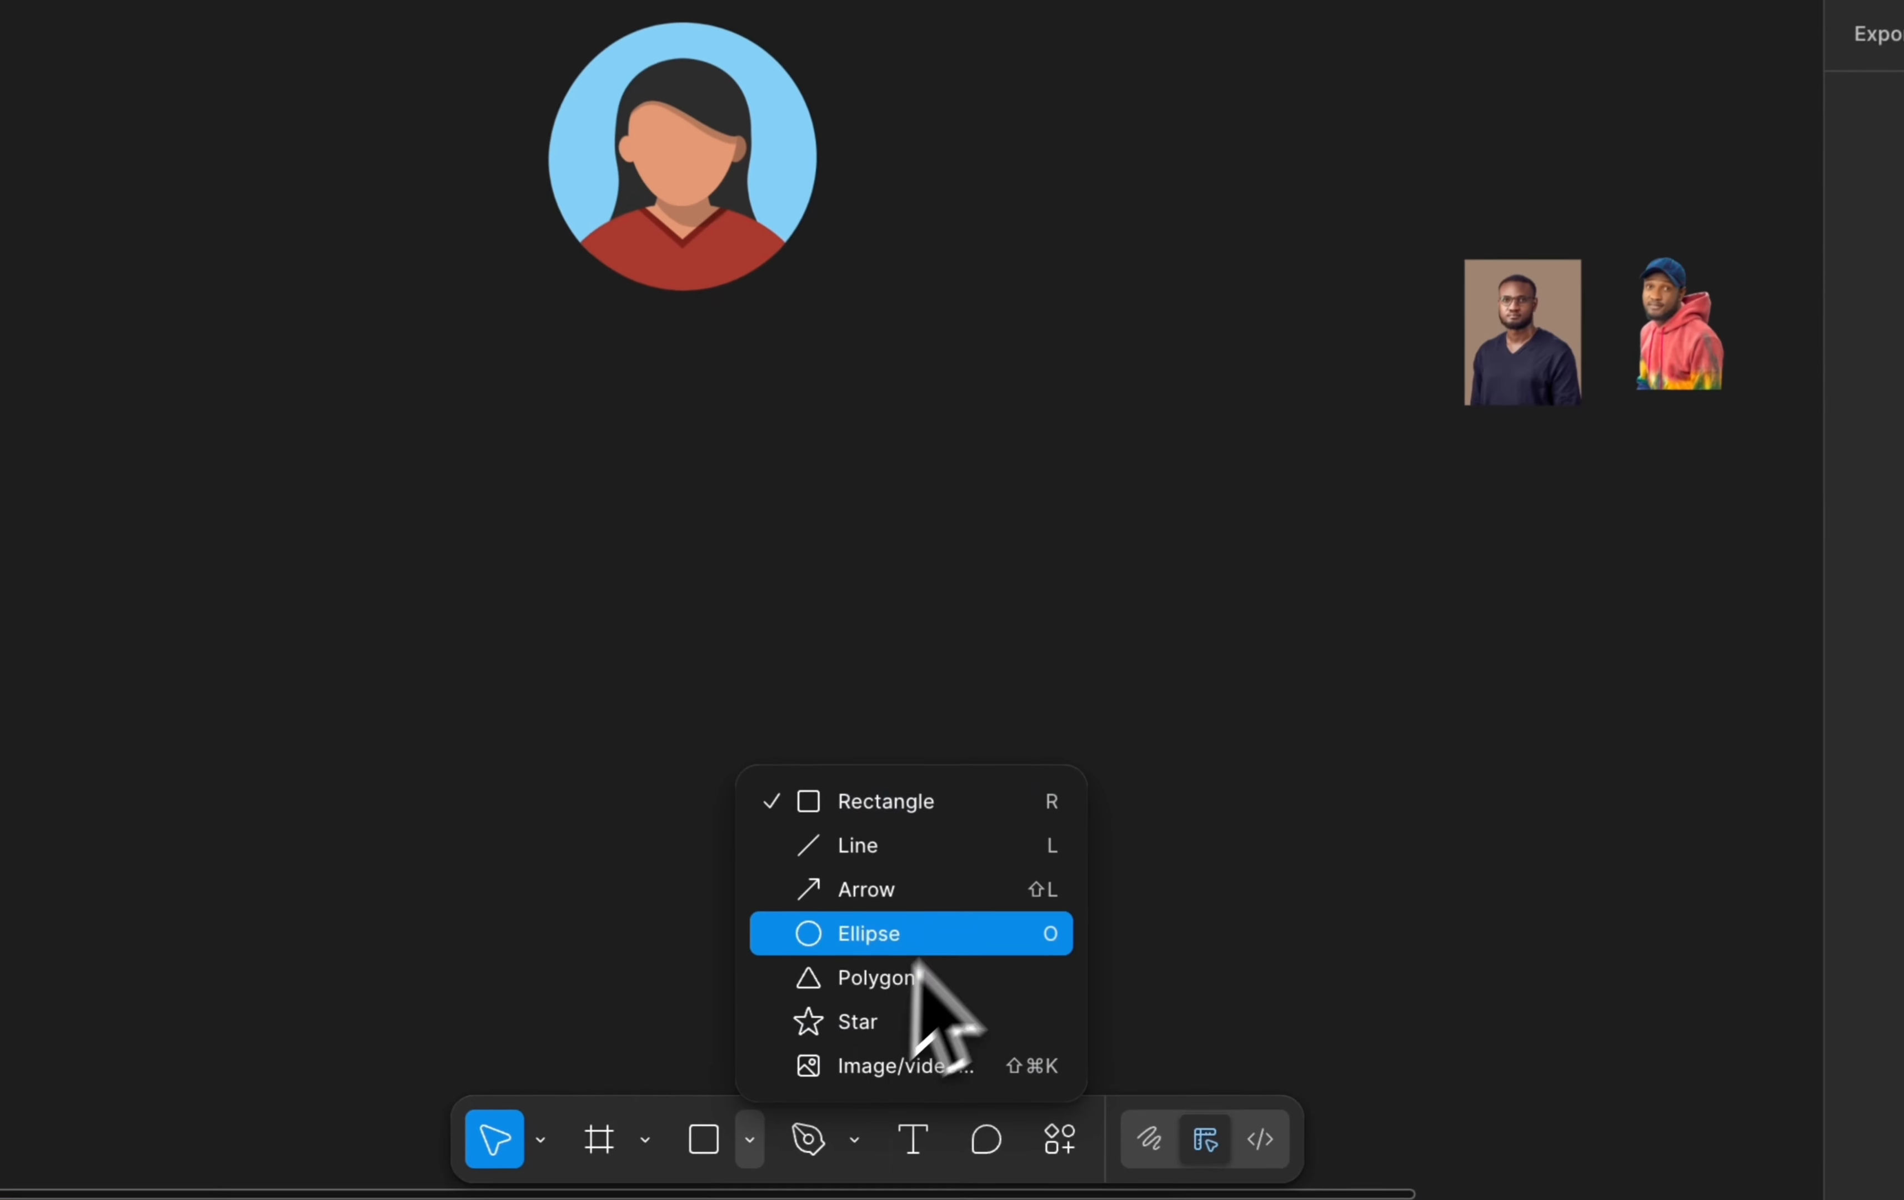
left_click(1002, 997)
left_click_drag(534, 462, 821, 750)
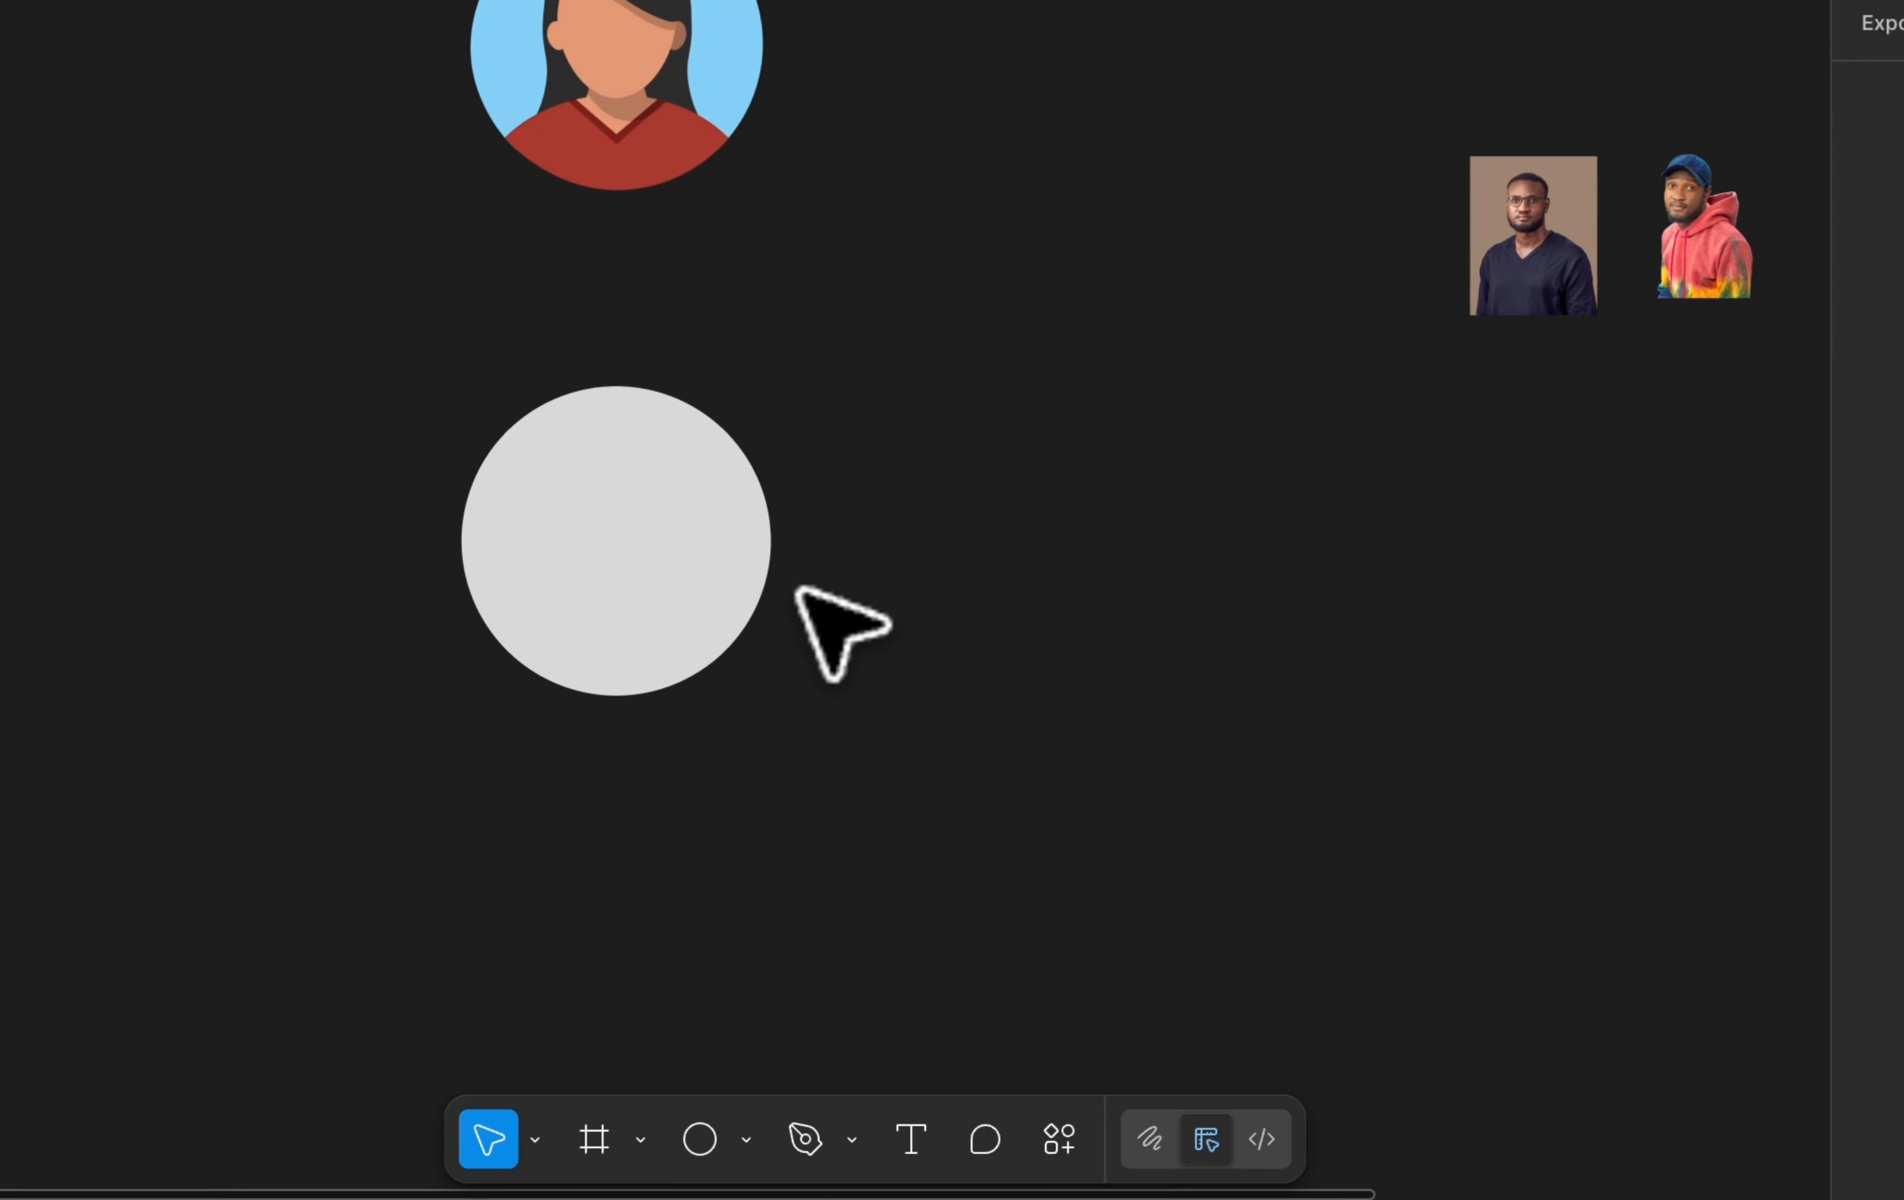
Move the photo of the man in glasses to the new circle and enlarge it to about 459 × 574
left_click_drag(1492, 331, 860, 586)
left_click(722, 649)
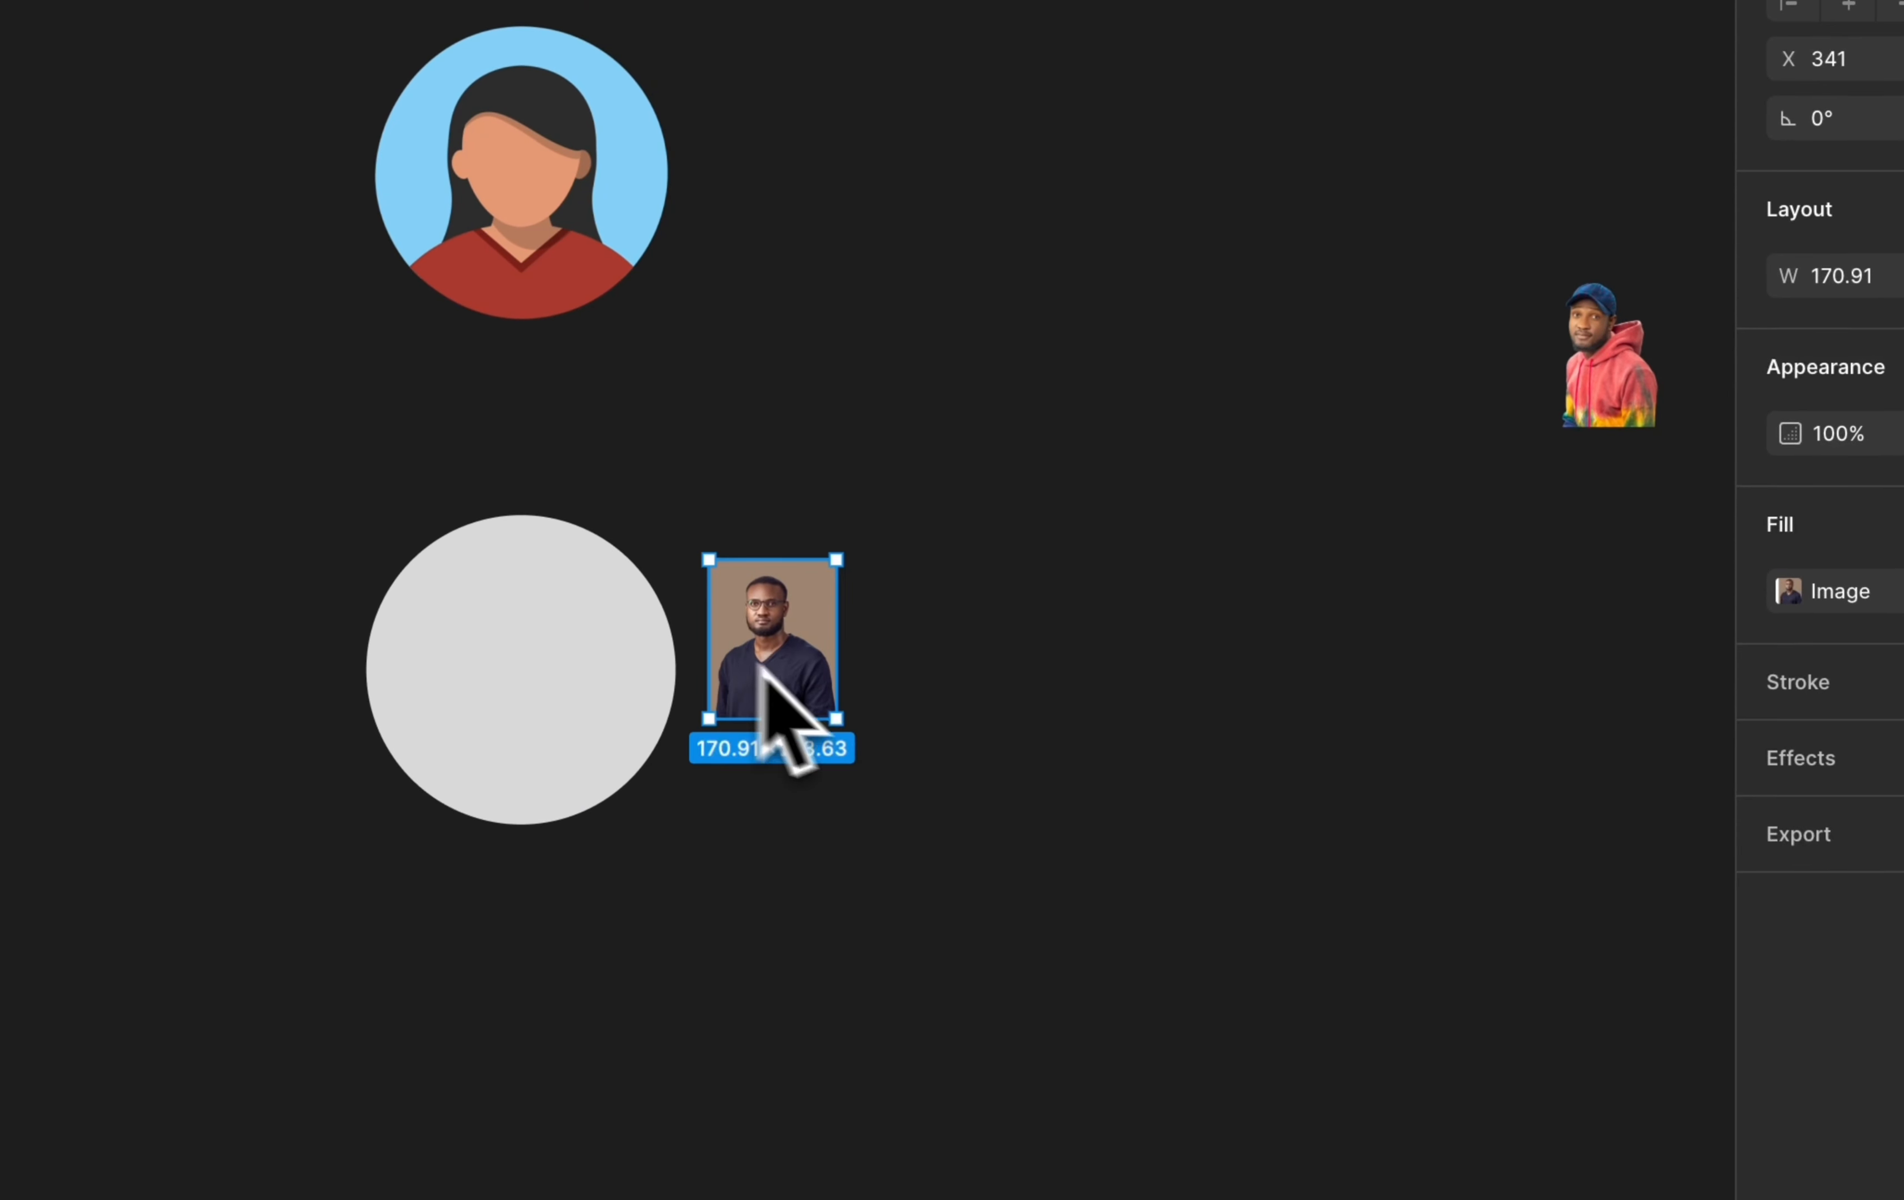
left_click_drag(839, 720, 1045, 937)
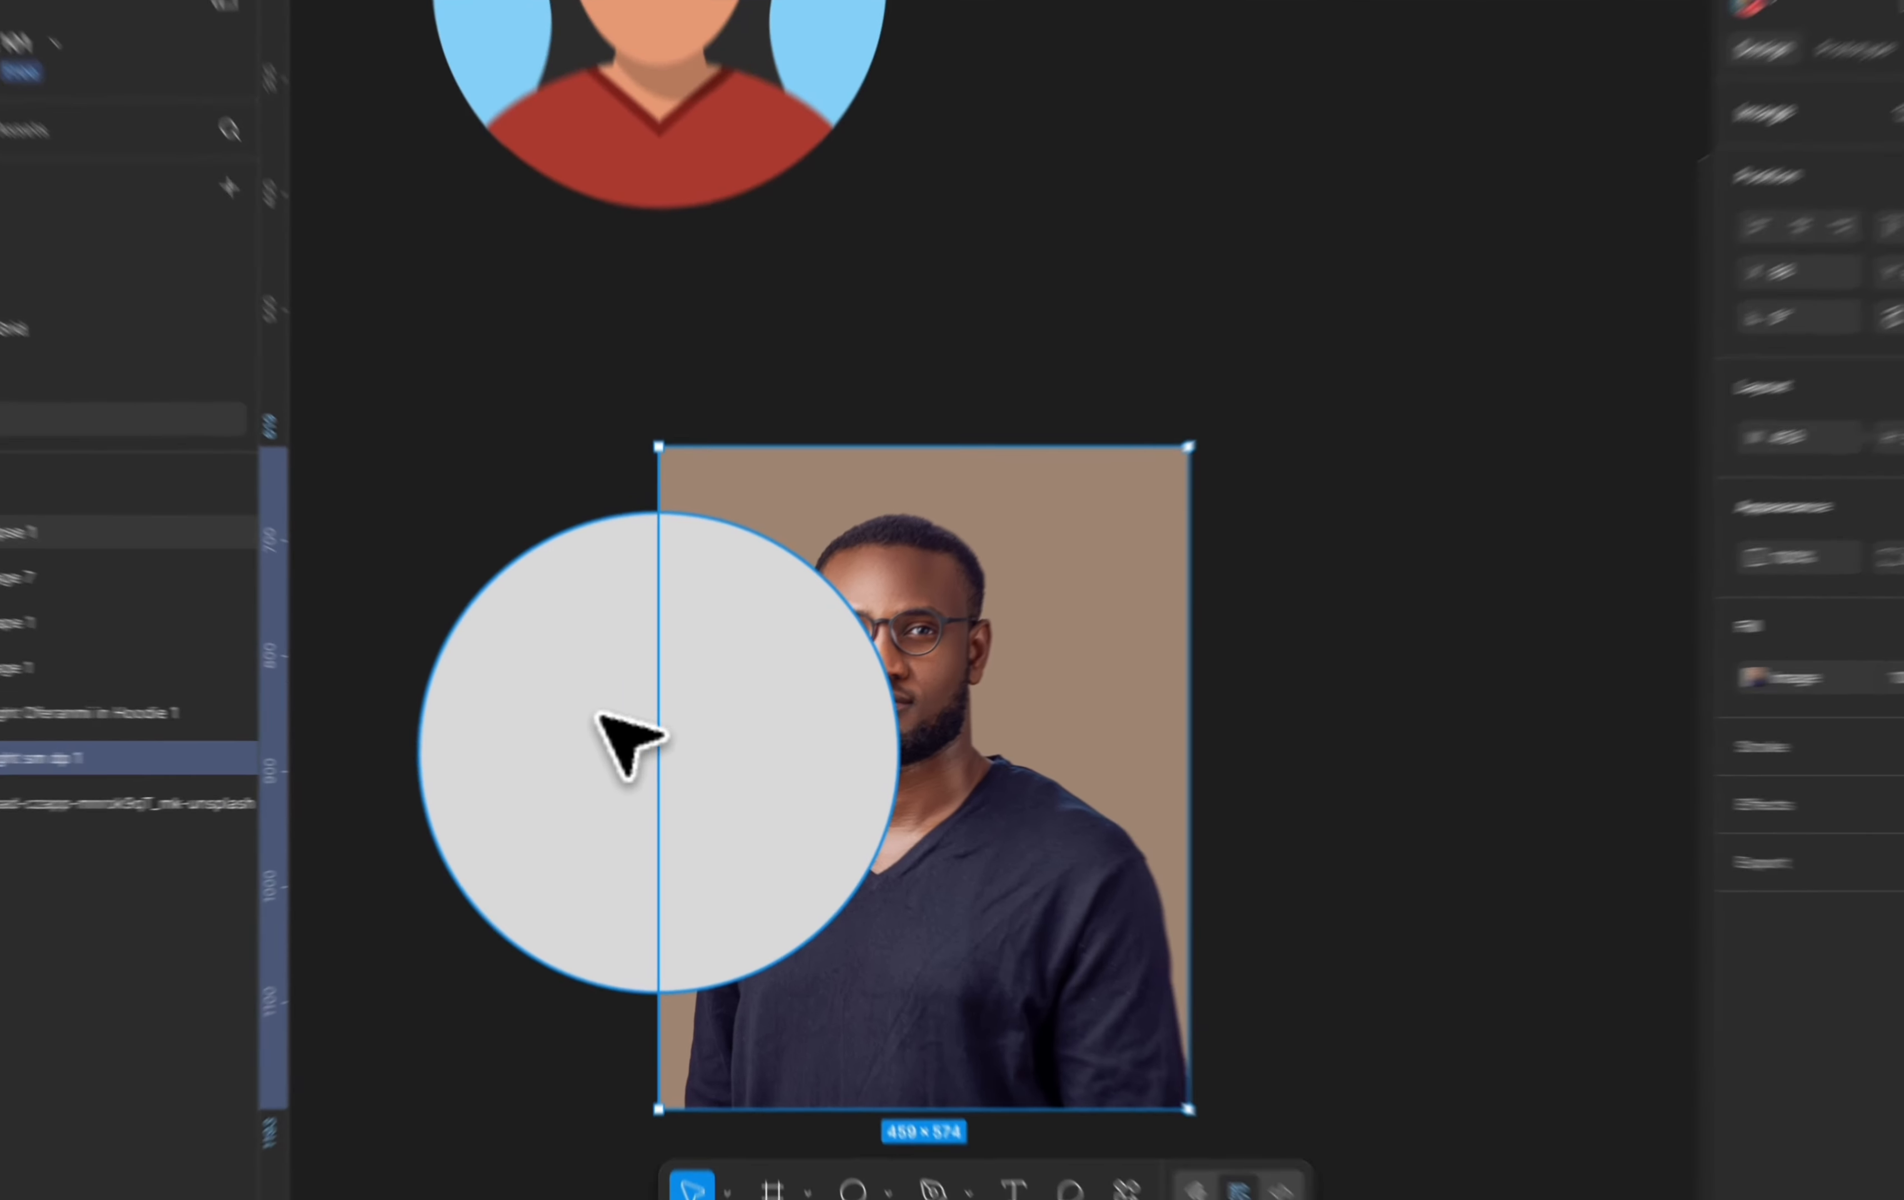
Bring the photo of the man in glasses to the front and shift it further over the grey circle
left_click(603, 742)
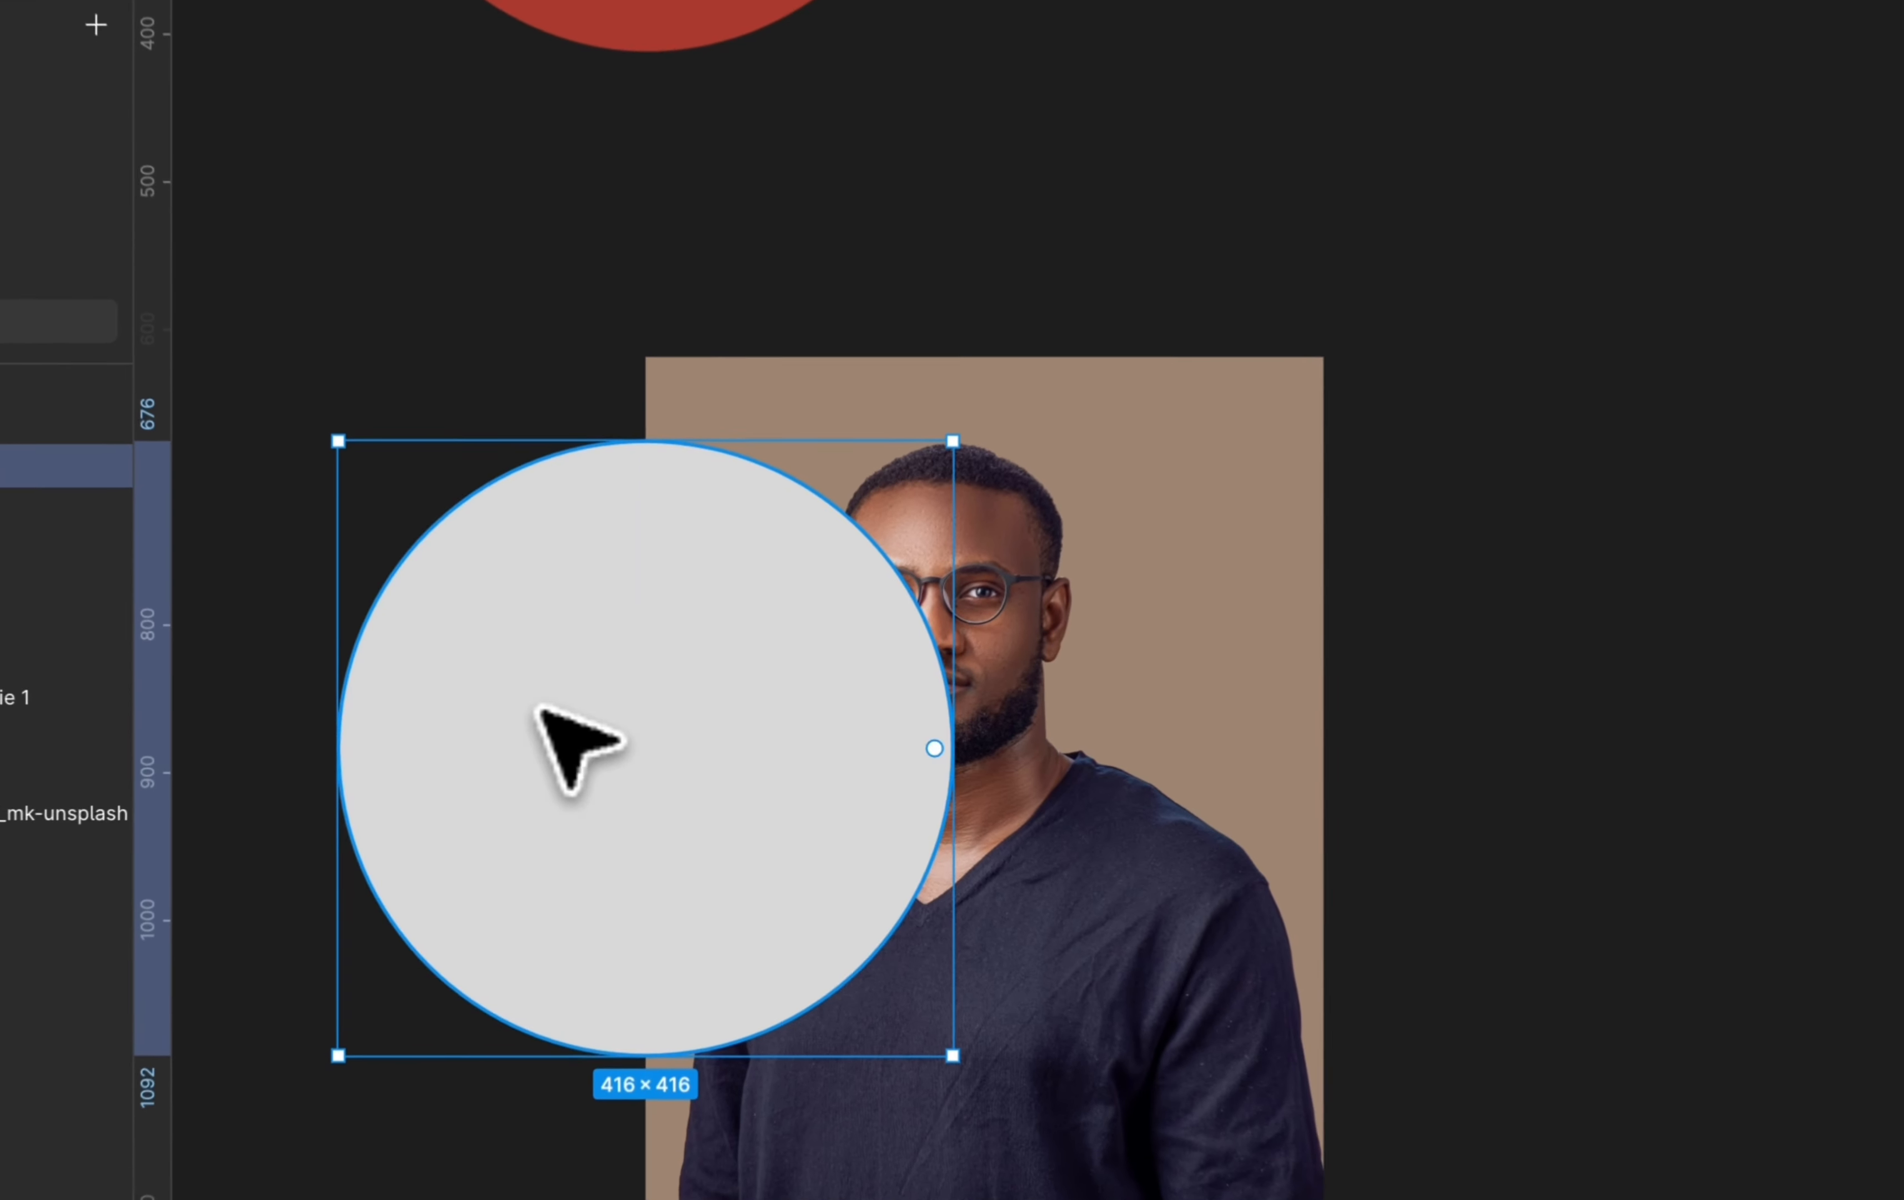
left_click(1010, 635)
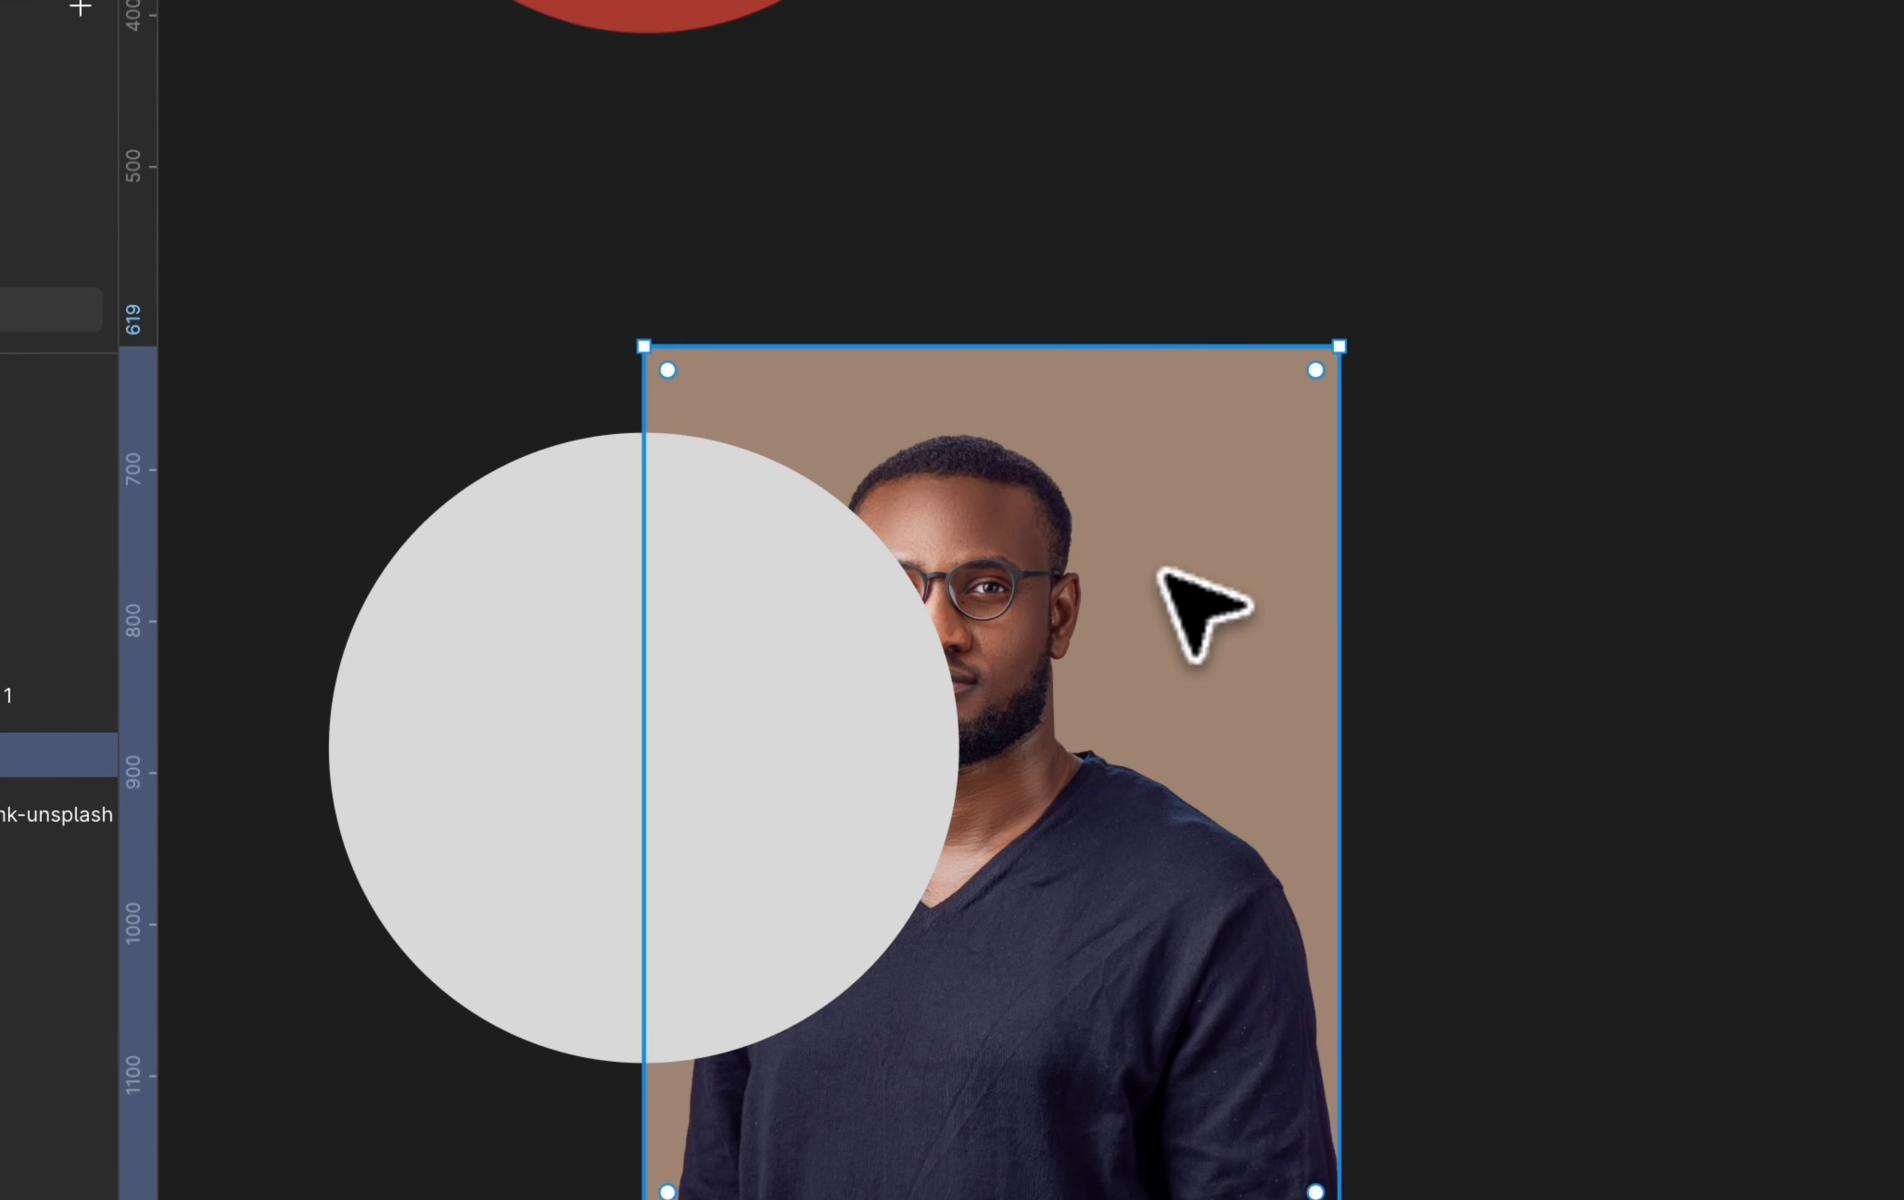
right_click(1168, 577)
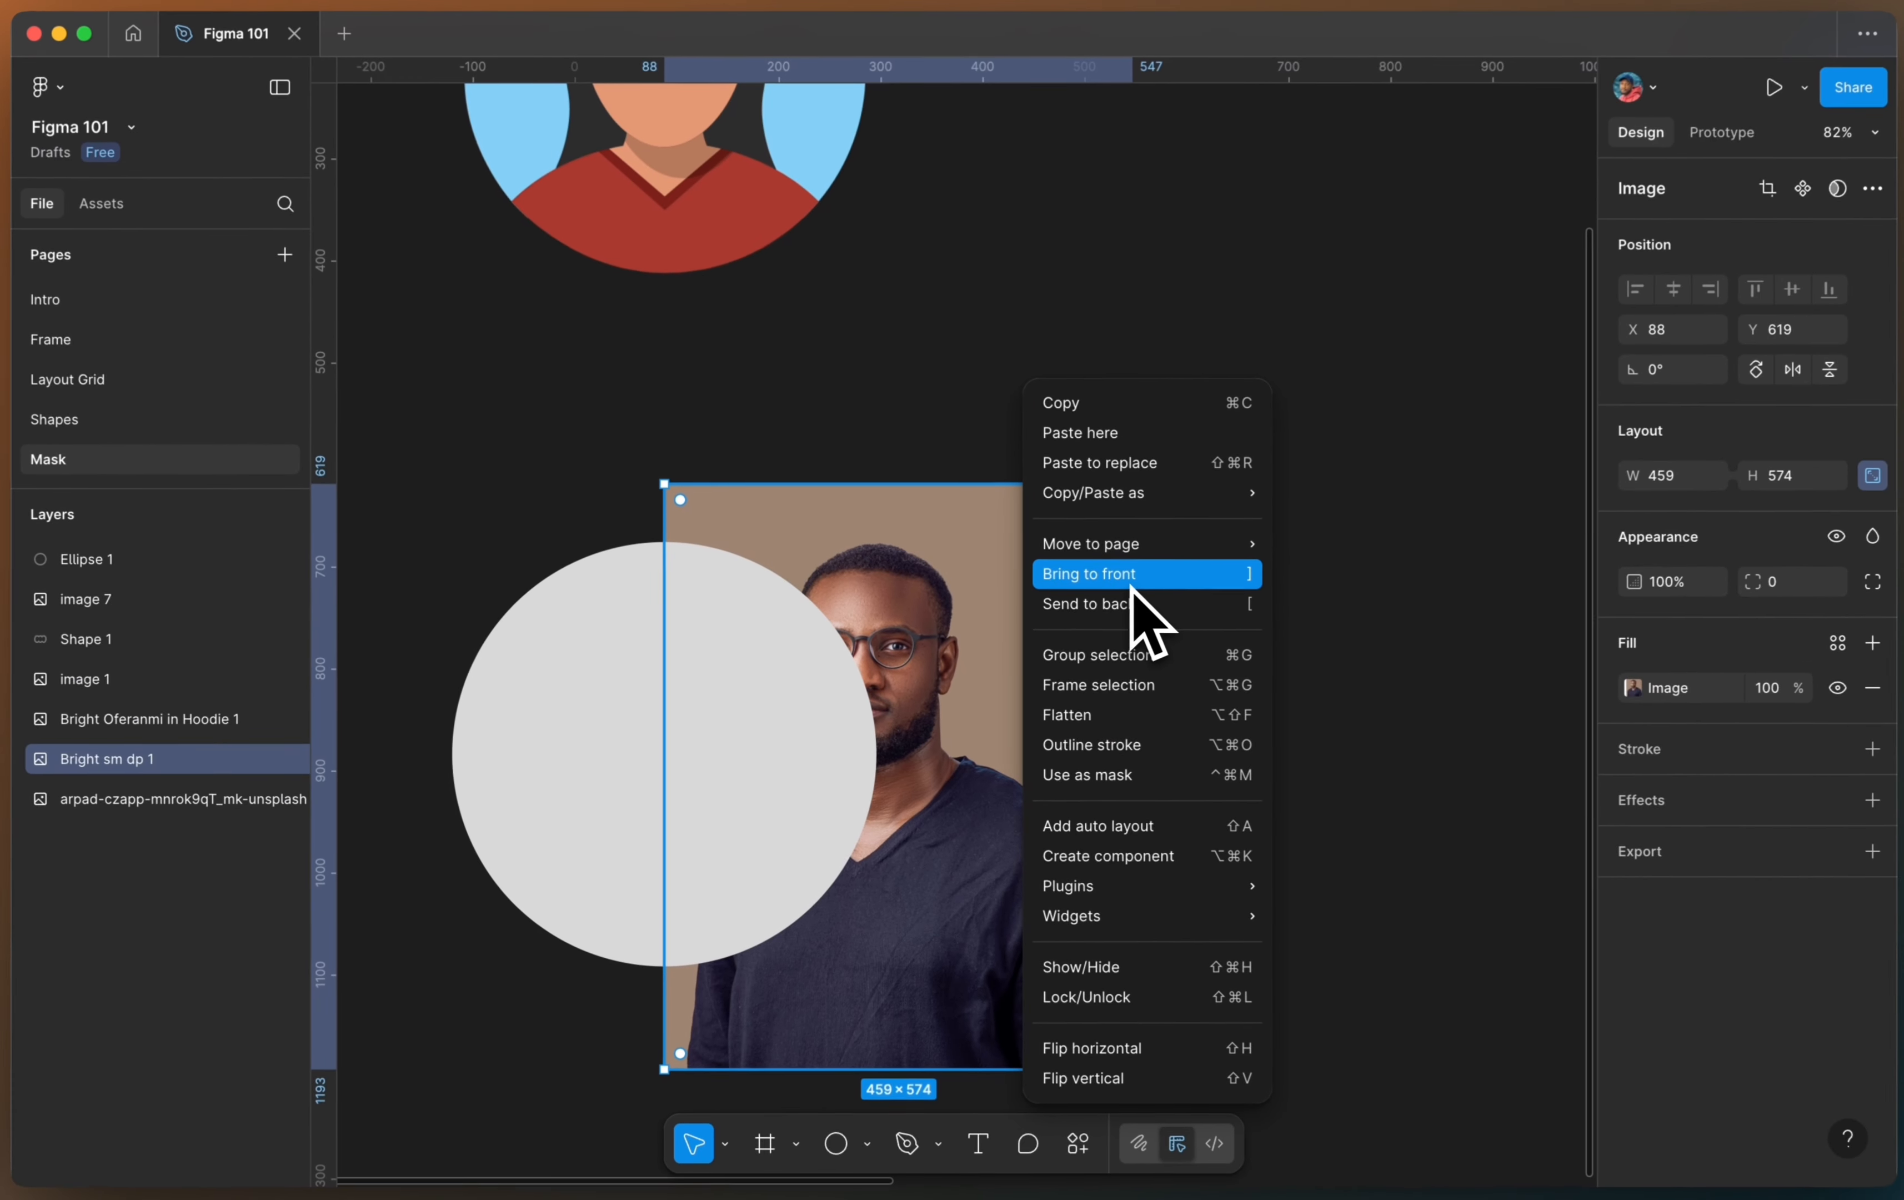
key("]")
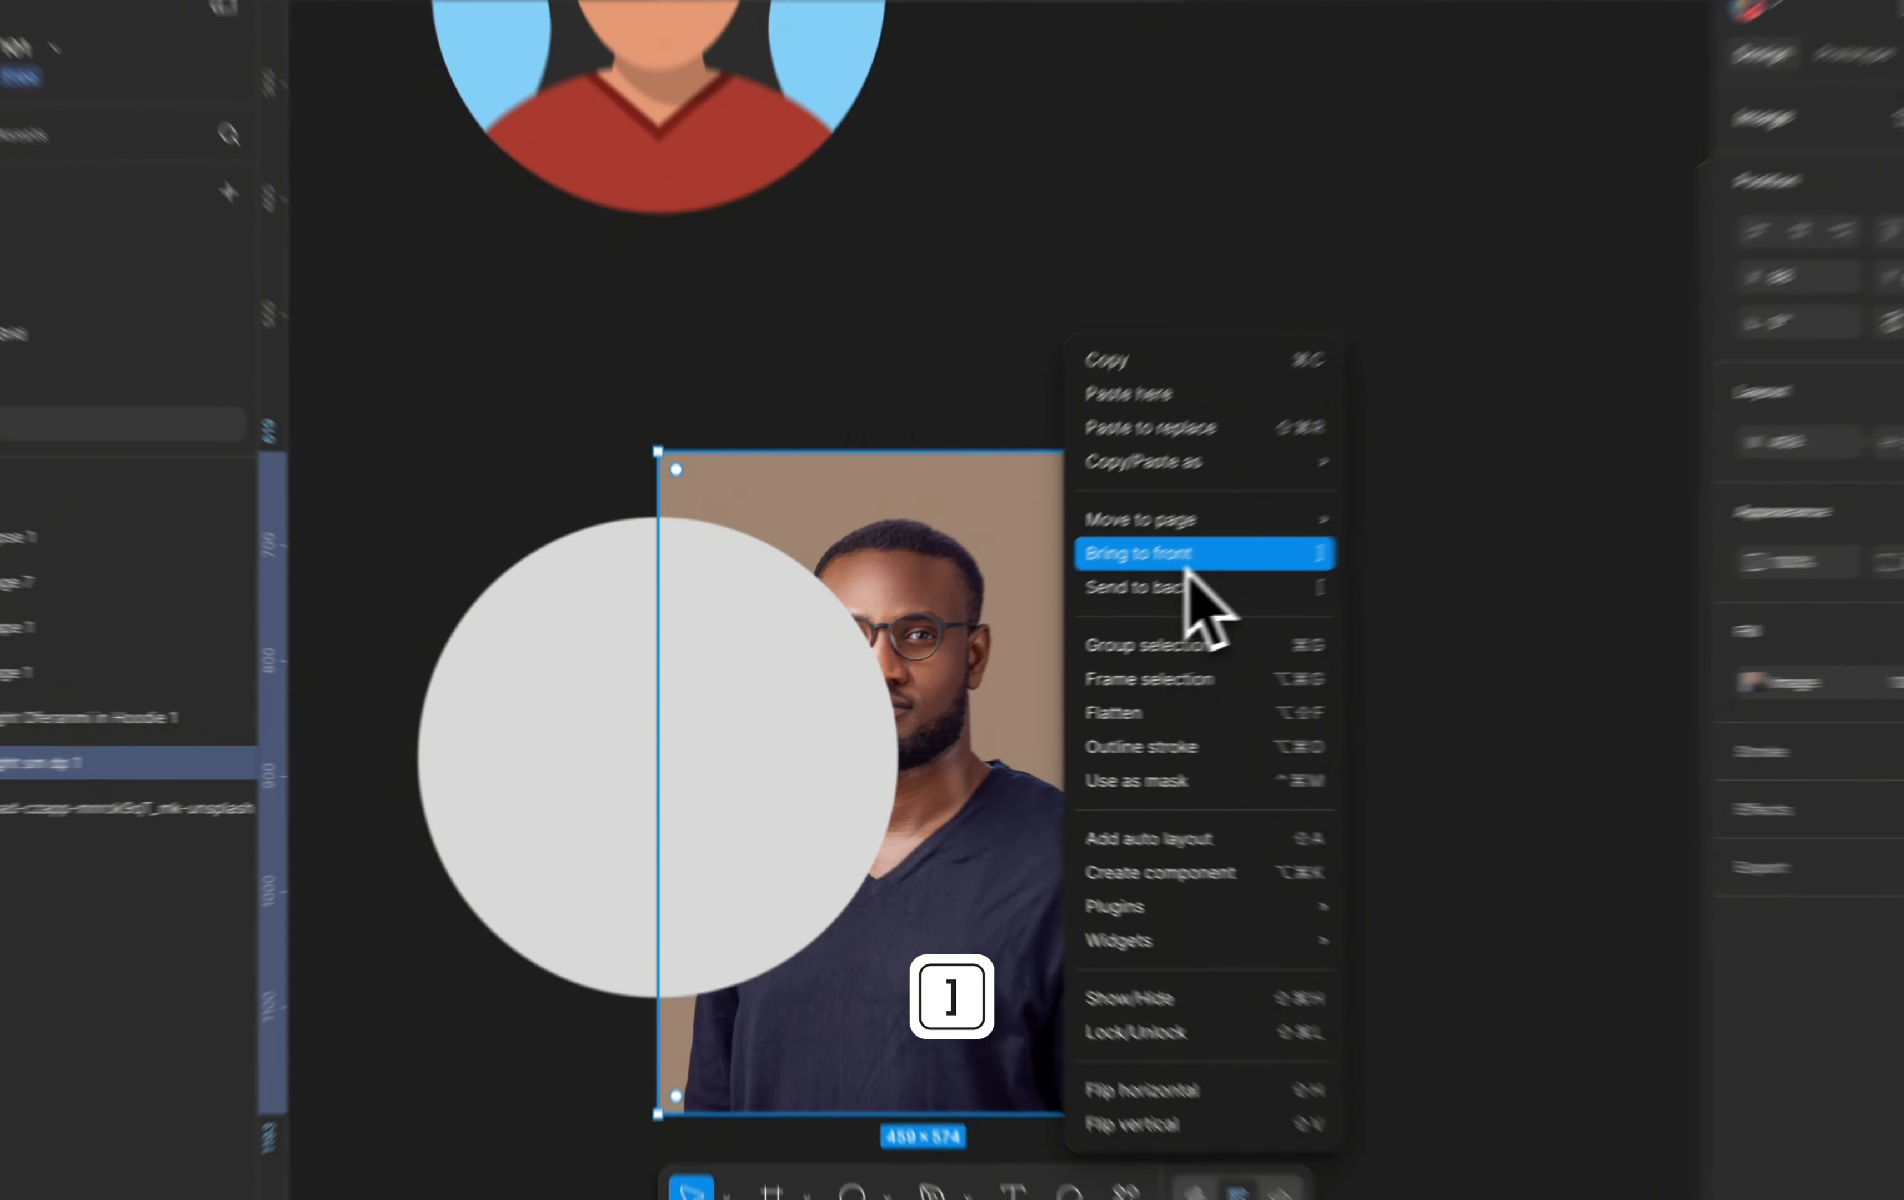
left_click(1128, 585)
left_click_drag(988, 707, 965, 711)
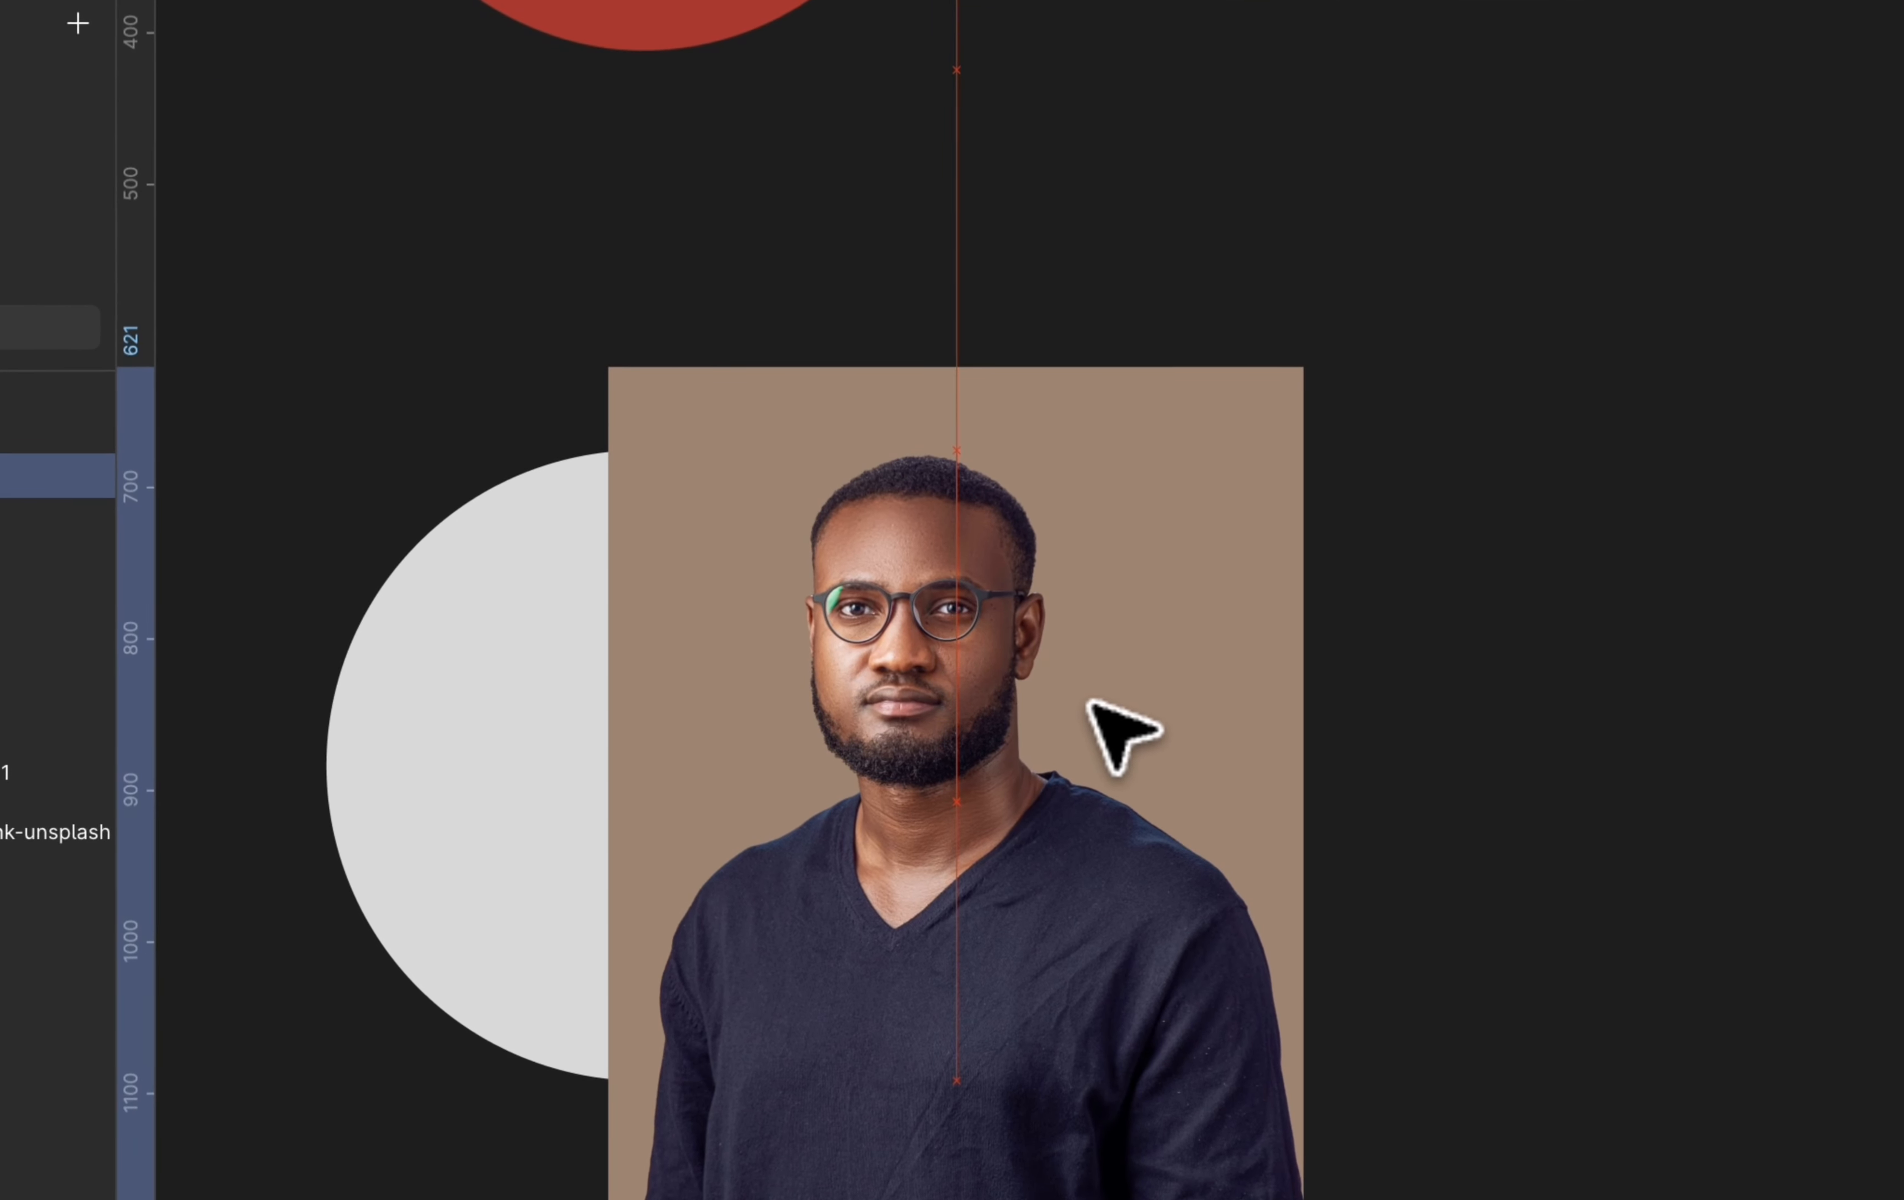
left_click_drag(1089, 702, 1008, 695)
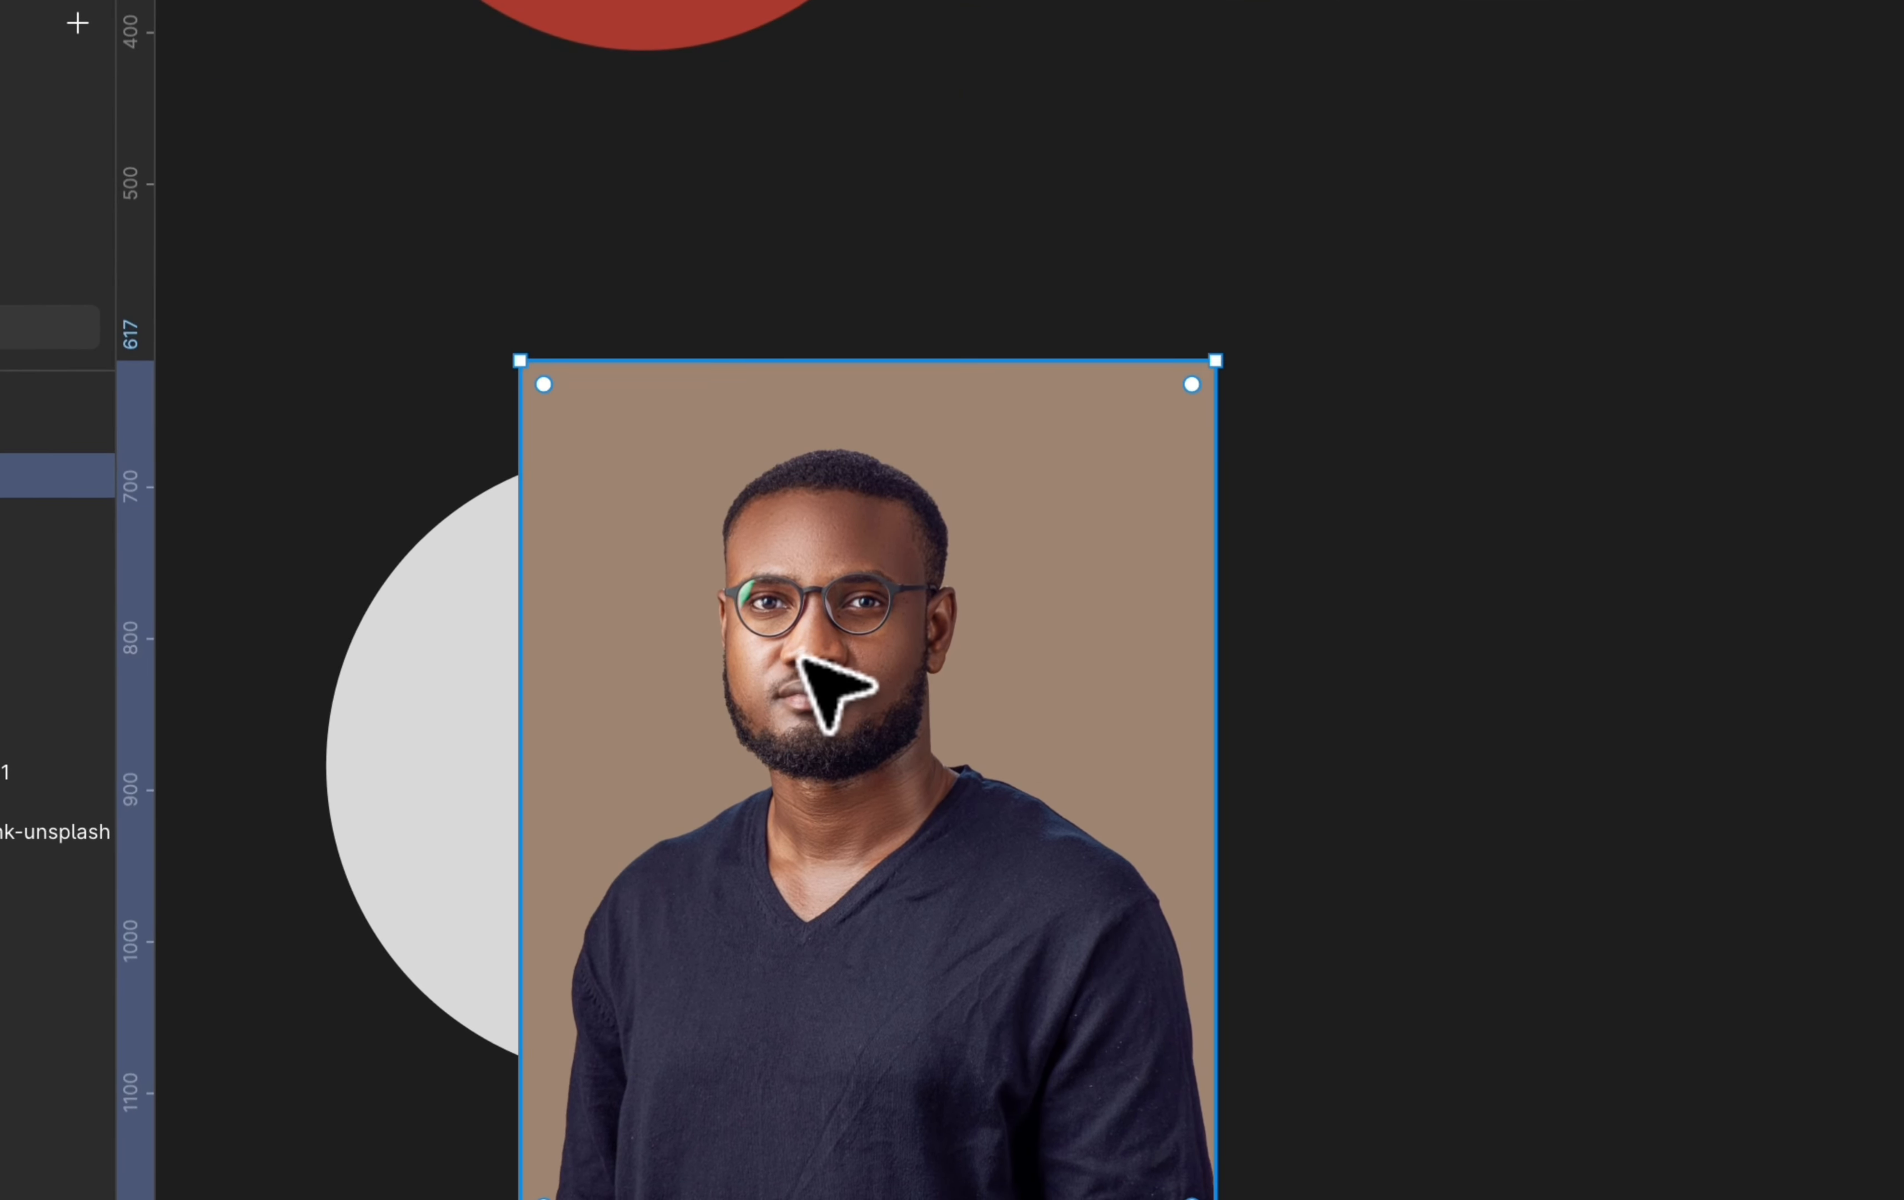
Select the photo together with the circle beneath it and use the circle as a mask
left_click(445, 691, "shift")
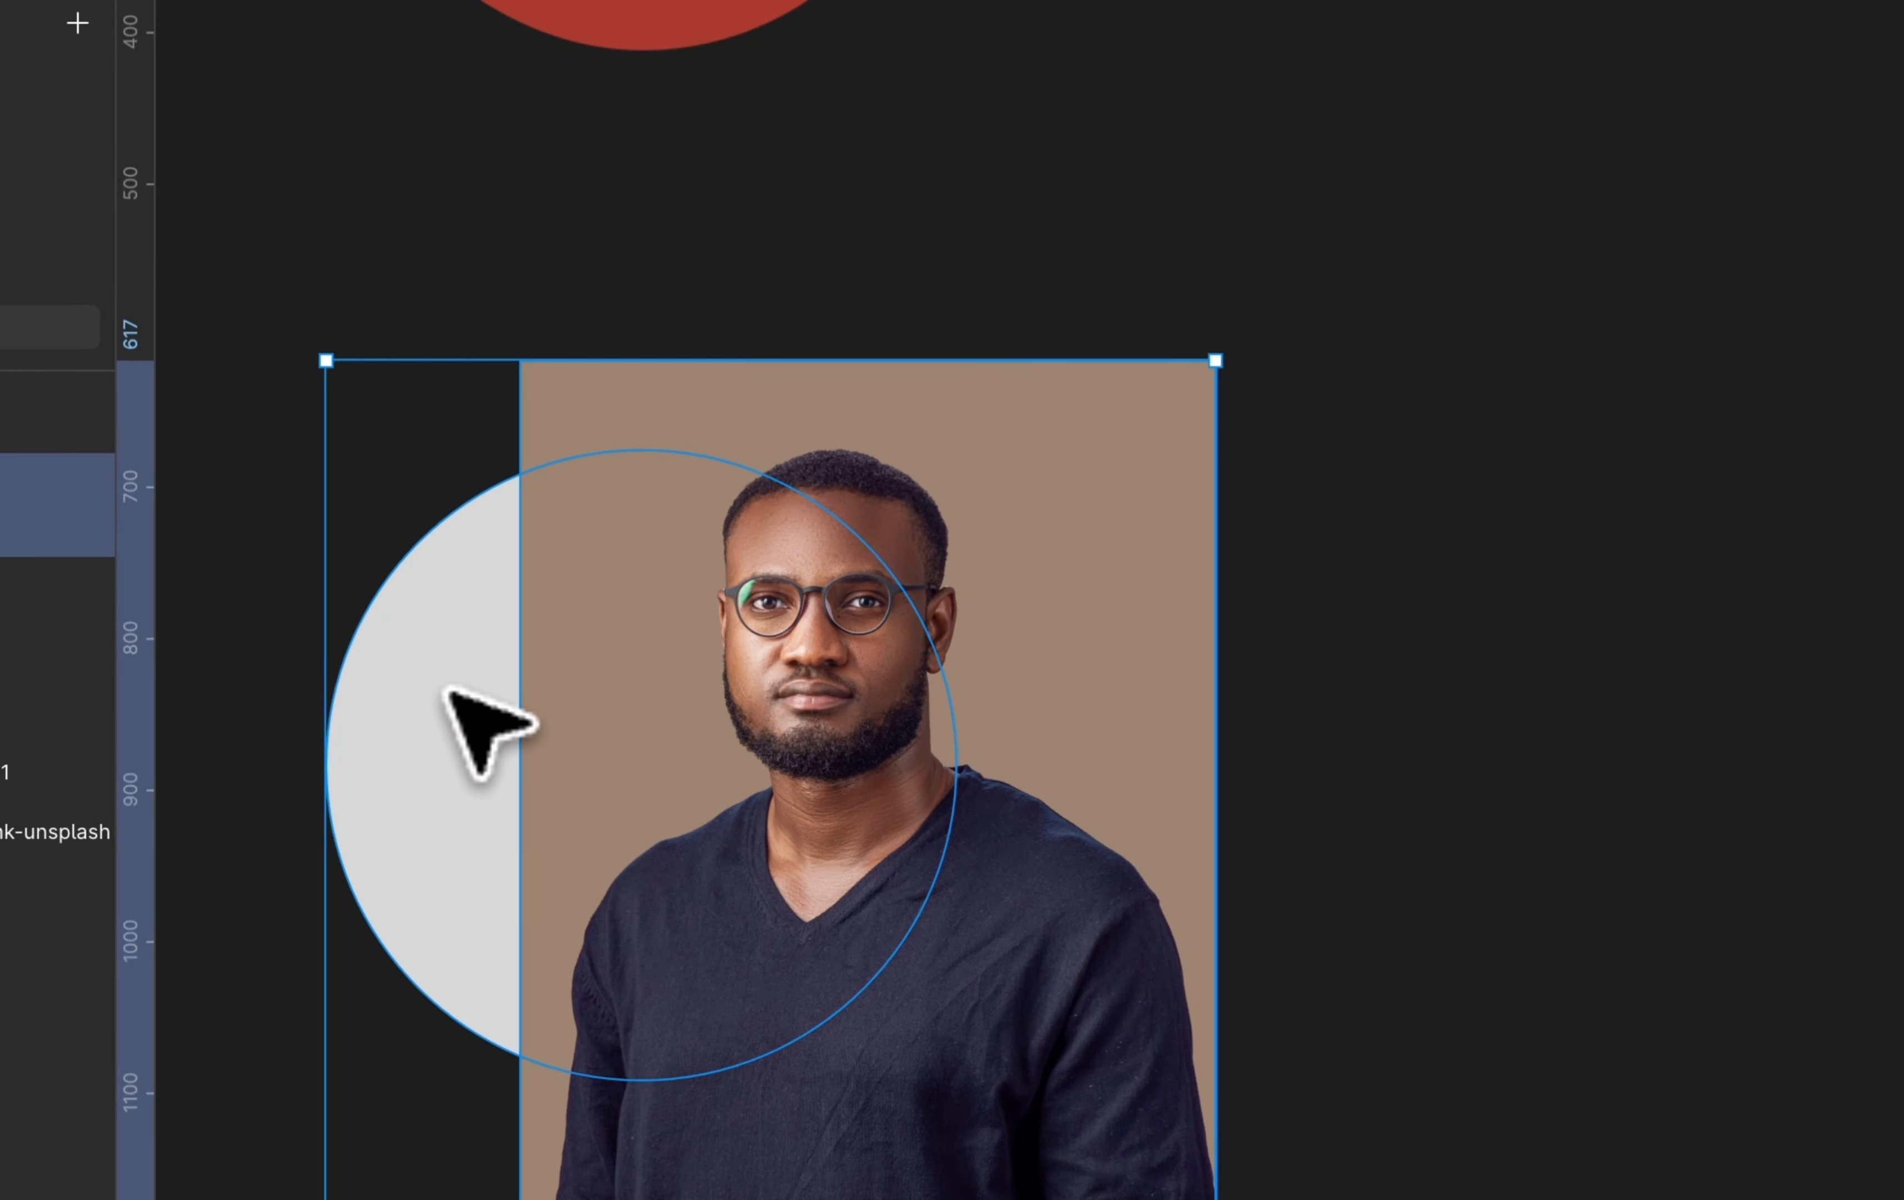
scroll(448, 693, "down", 5)
scroll(449, 693, "left", 3)
right_click(597, 615)
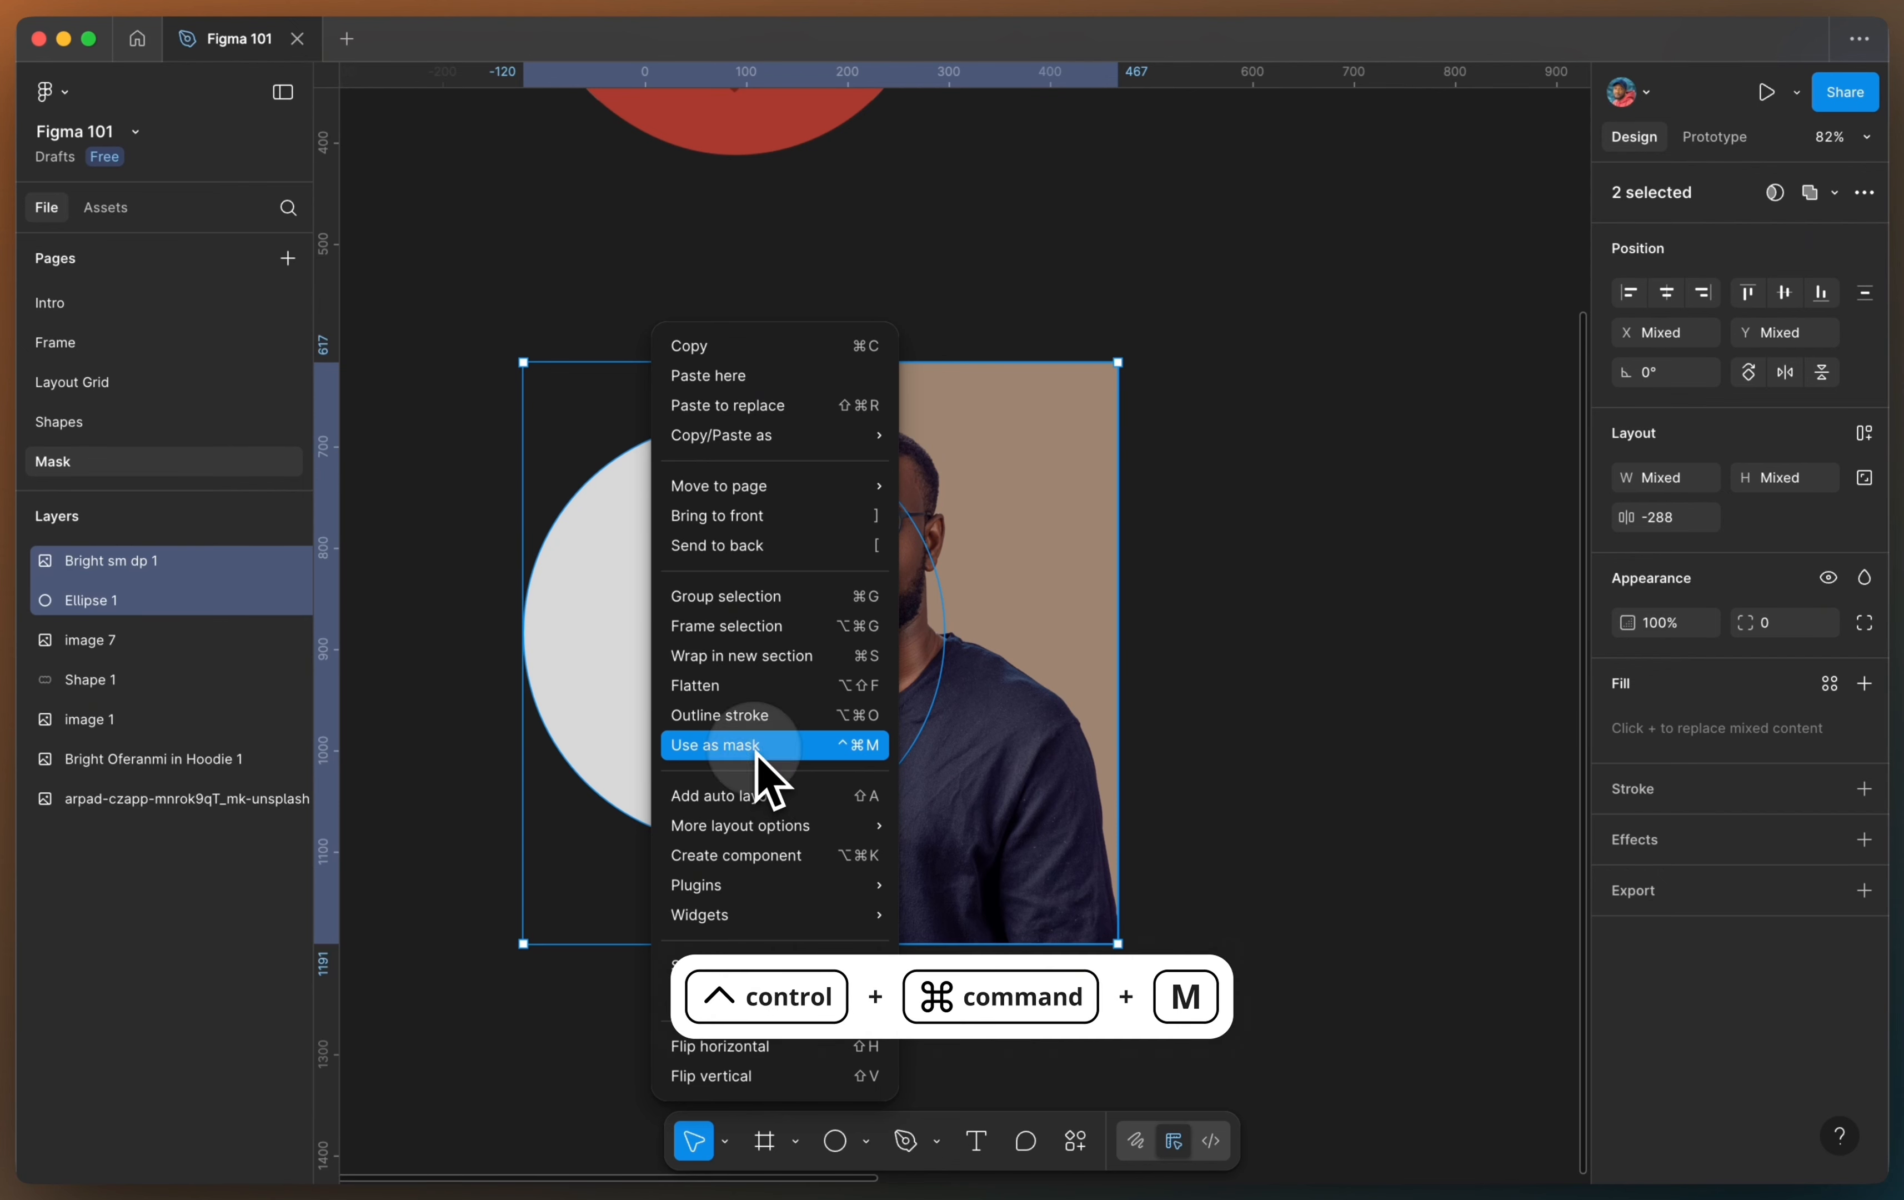
left_click(757, 746)
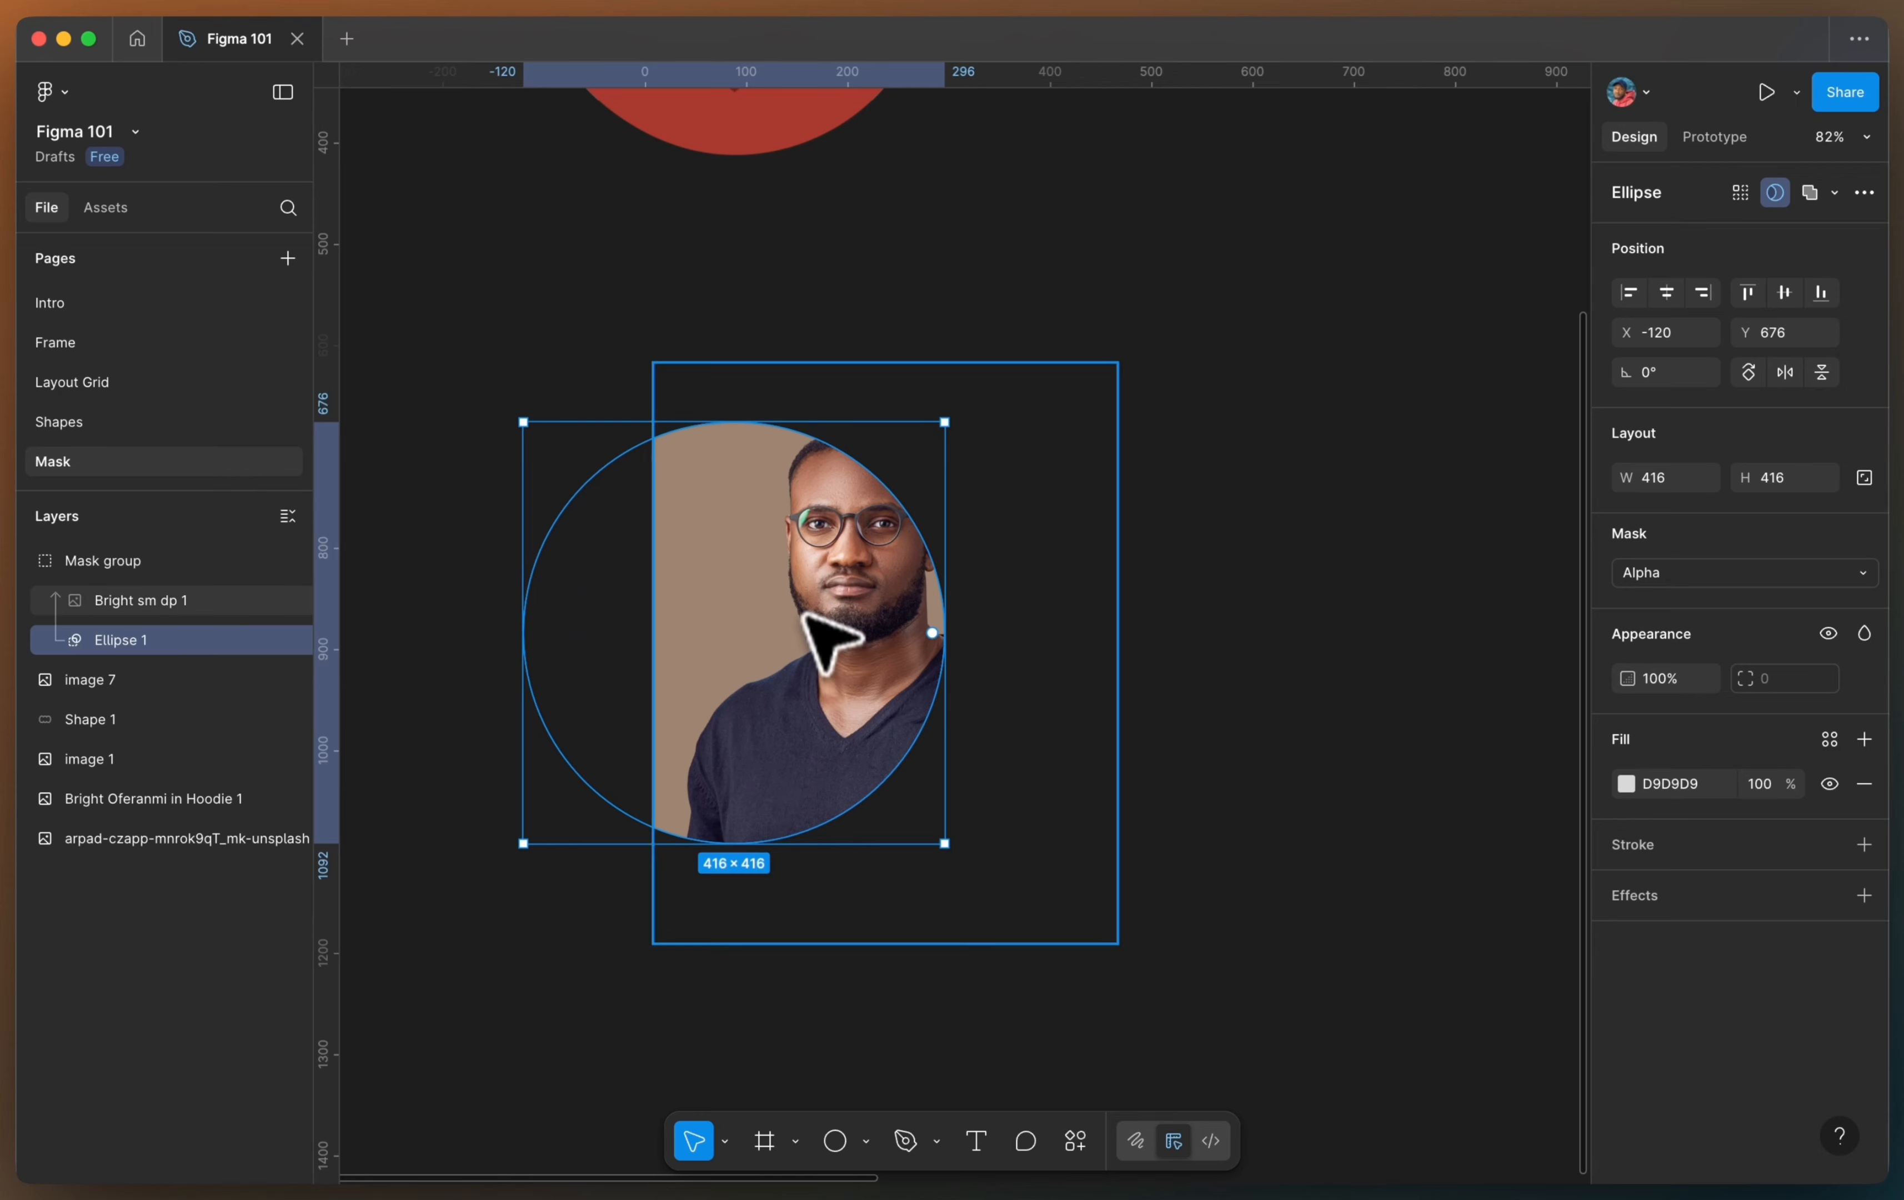
Reposition the photo inside its circular mask and enlarge it to about 546 × 682.8 so the face fills the circle
double_click(802, 609)
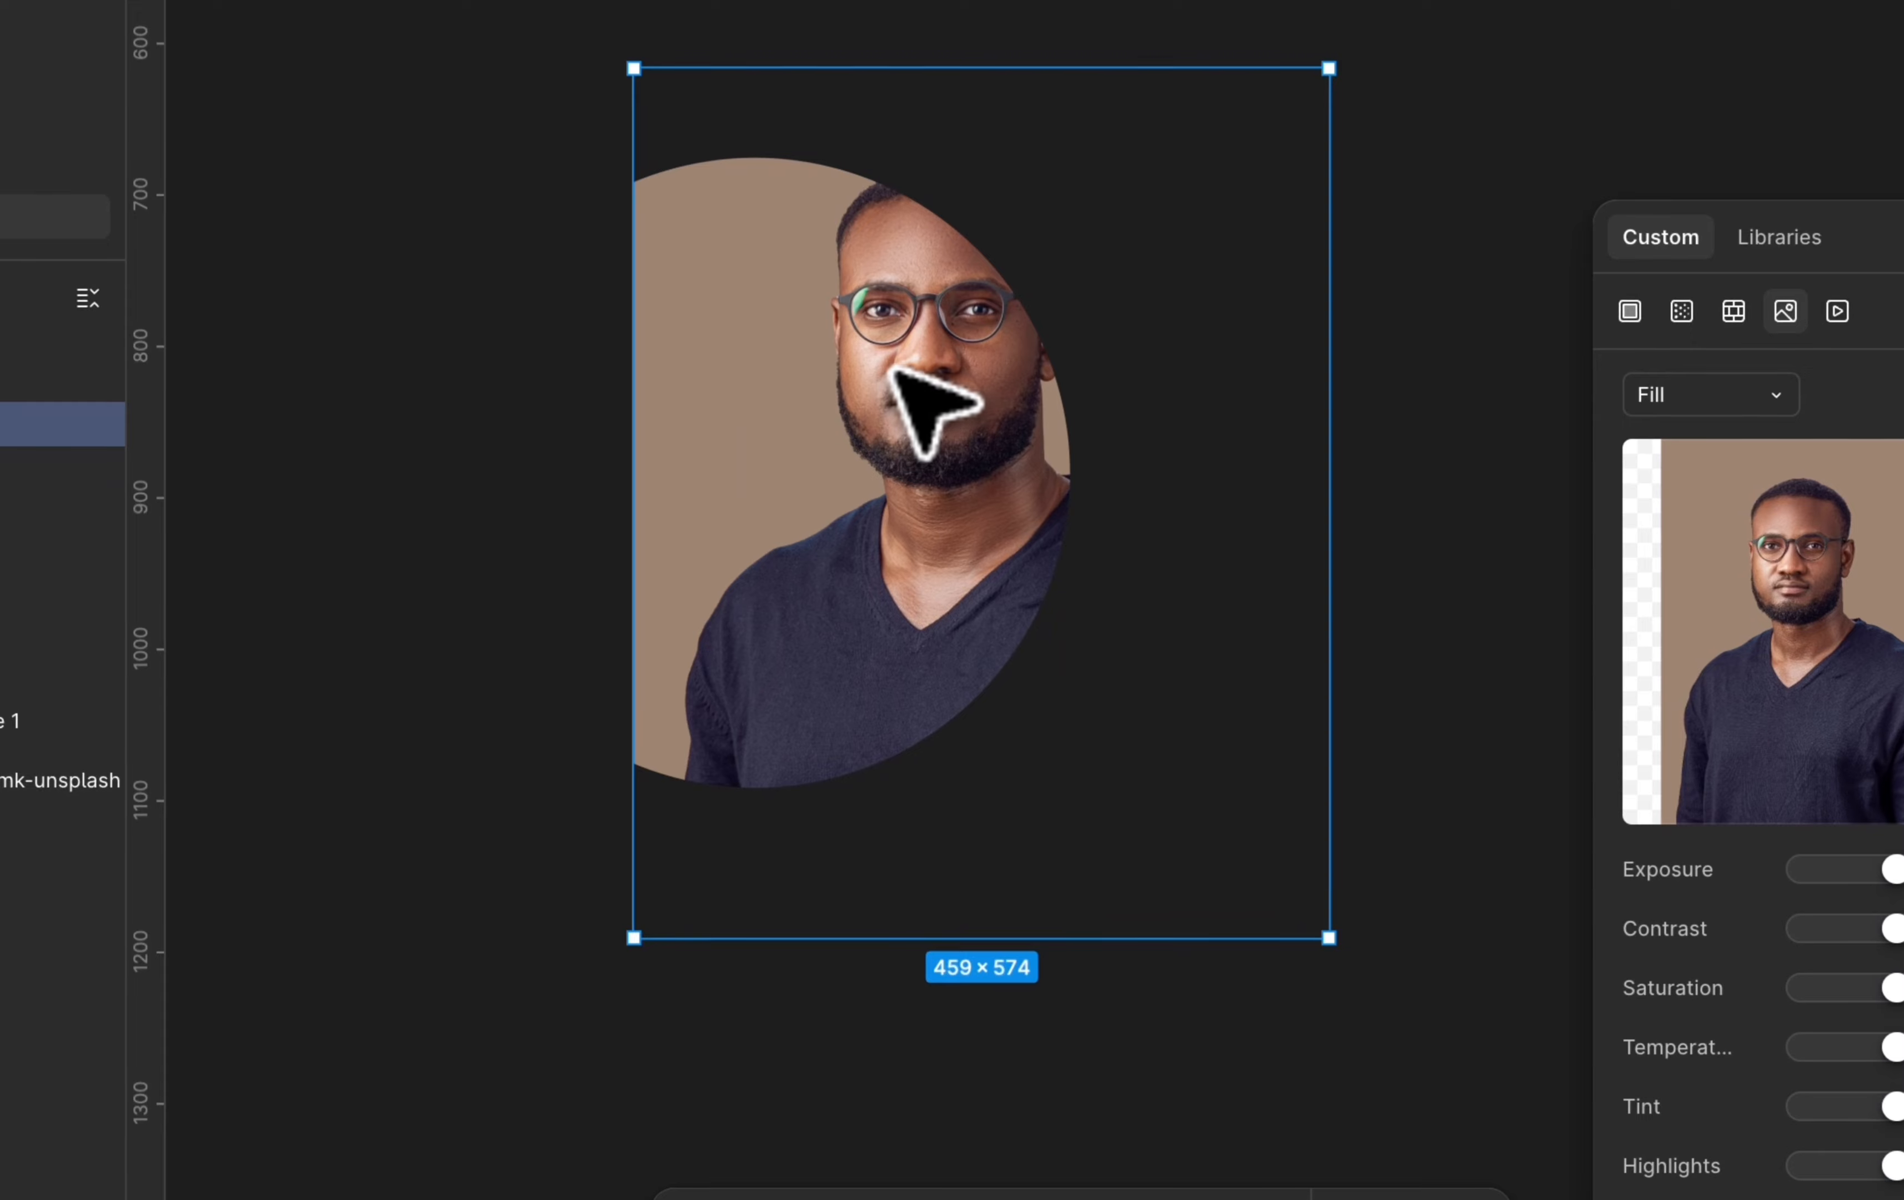
left_click(900, 371)
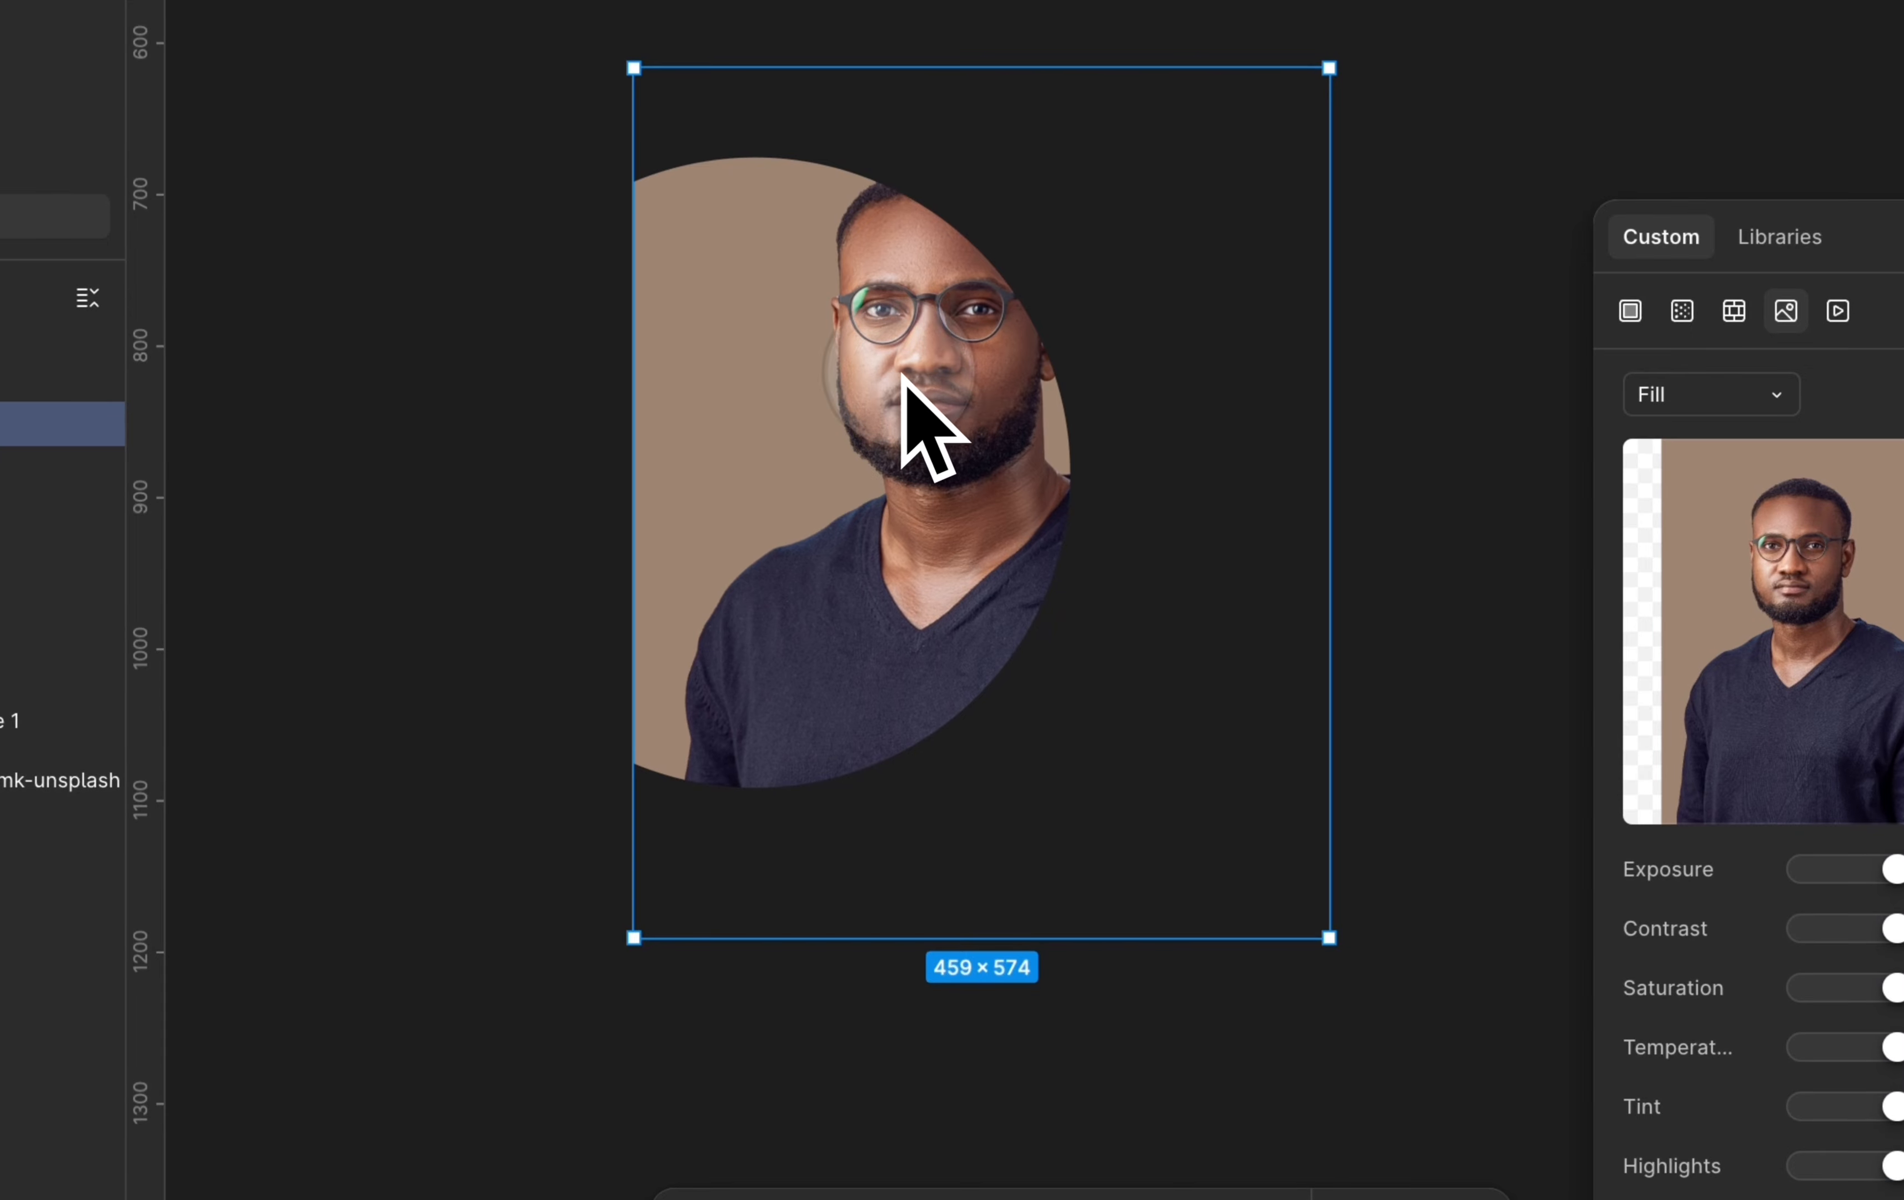
left_click_drag(900, 372, 676, 391)
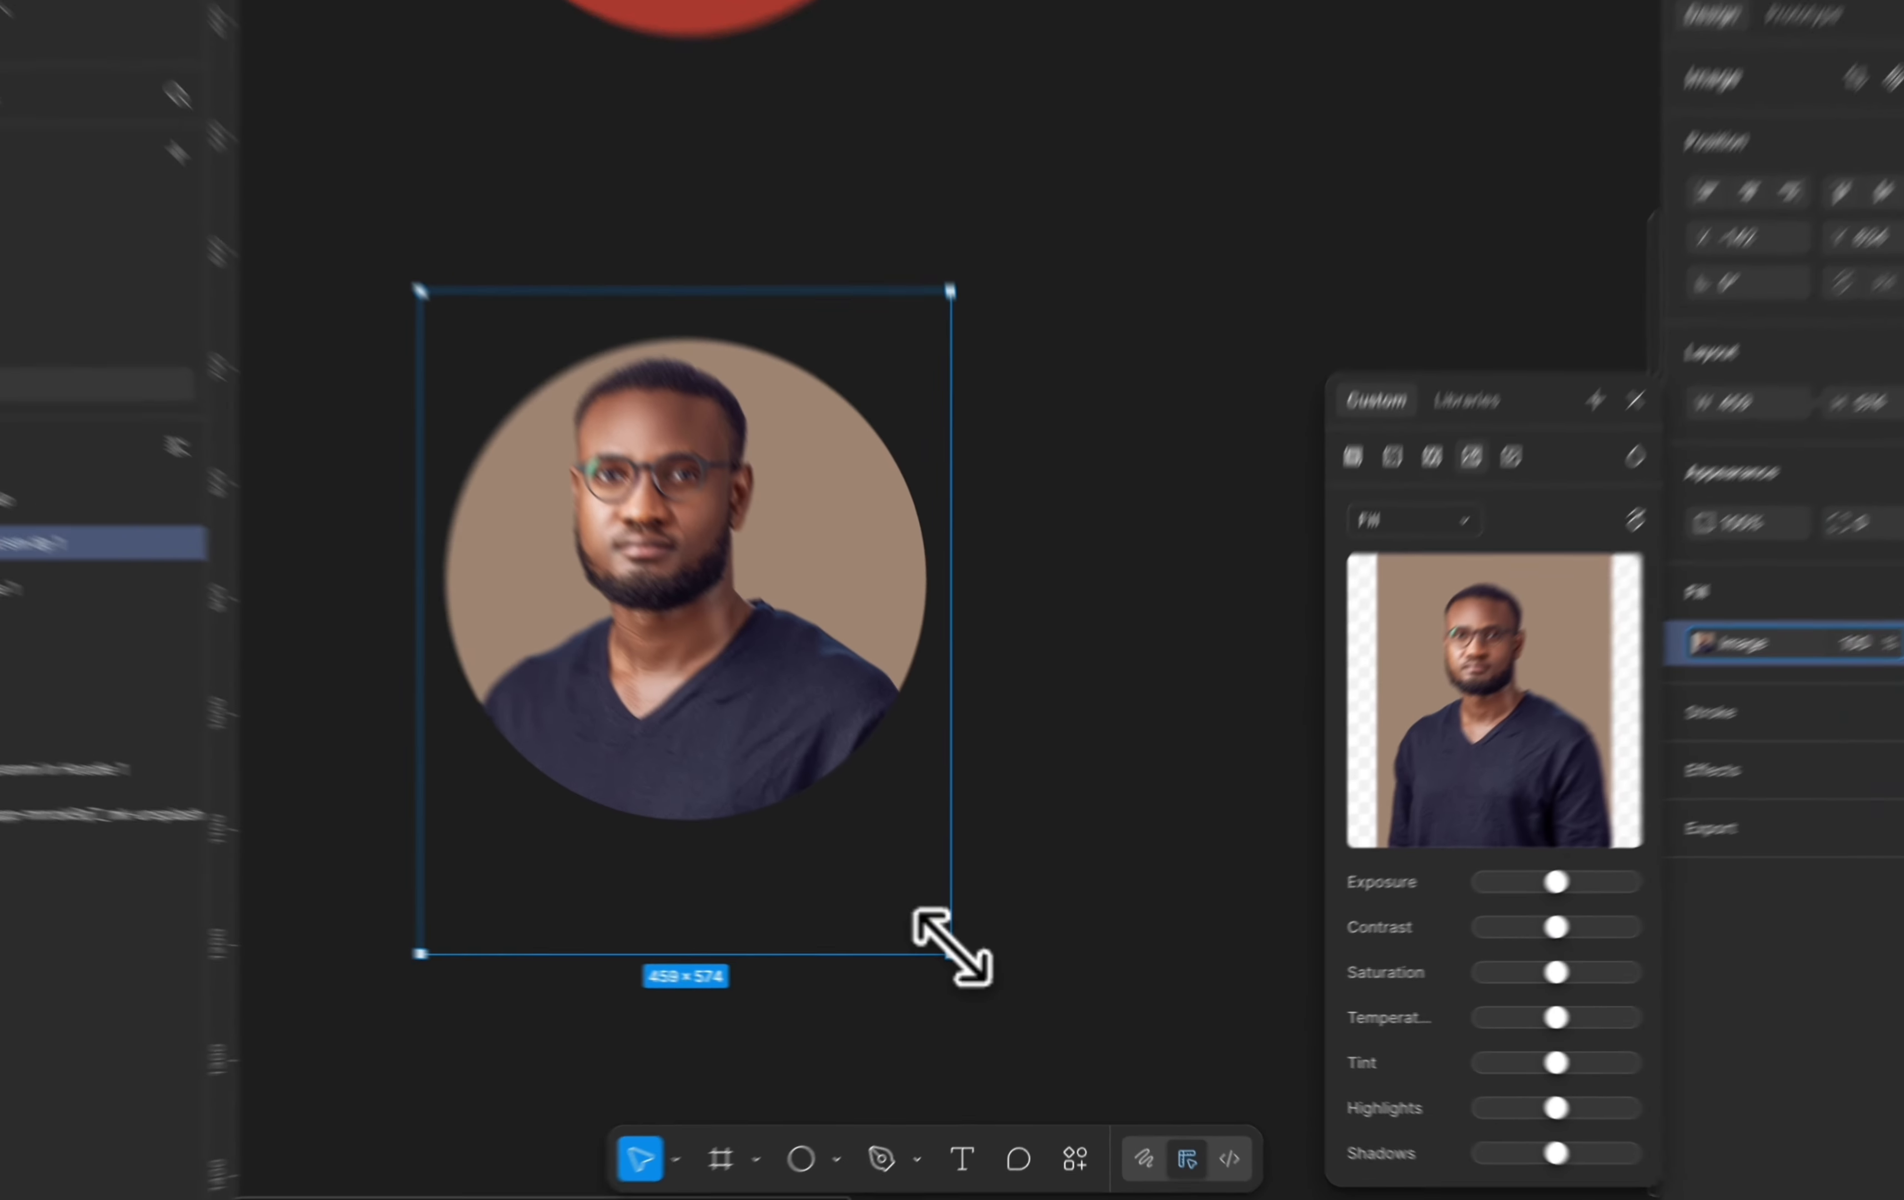
left_click_drag(952, 948, 1053, 1078)
left_click(793, 742)
left_click_drag(698, 659, 665, 679)
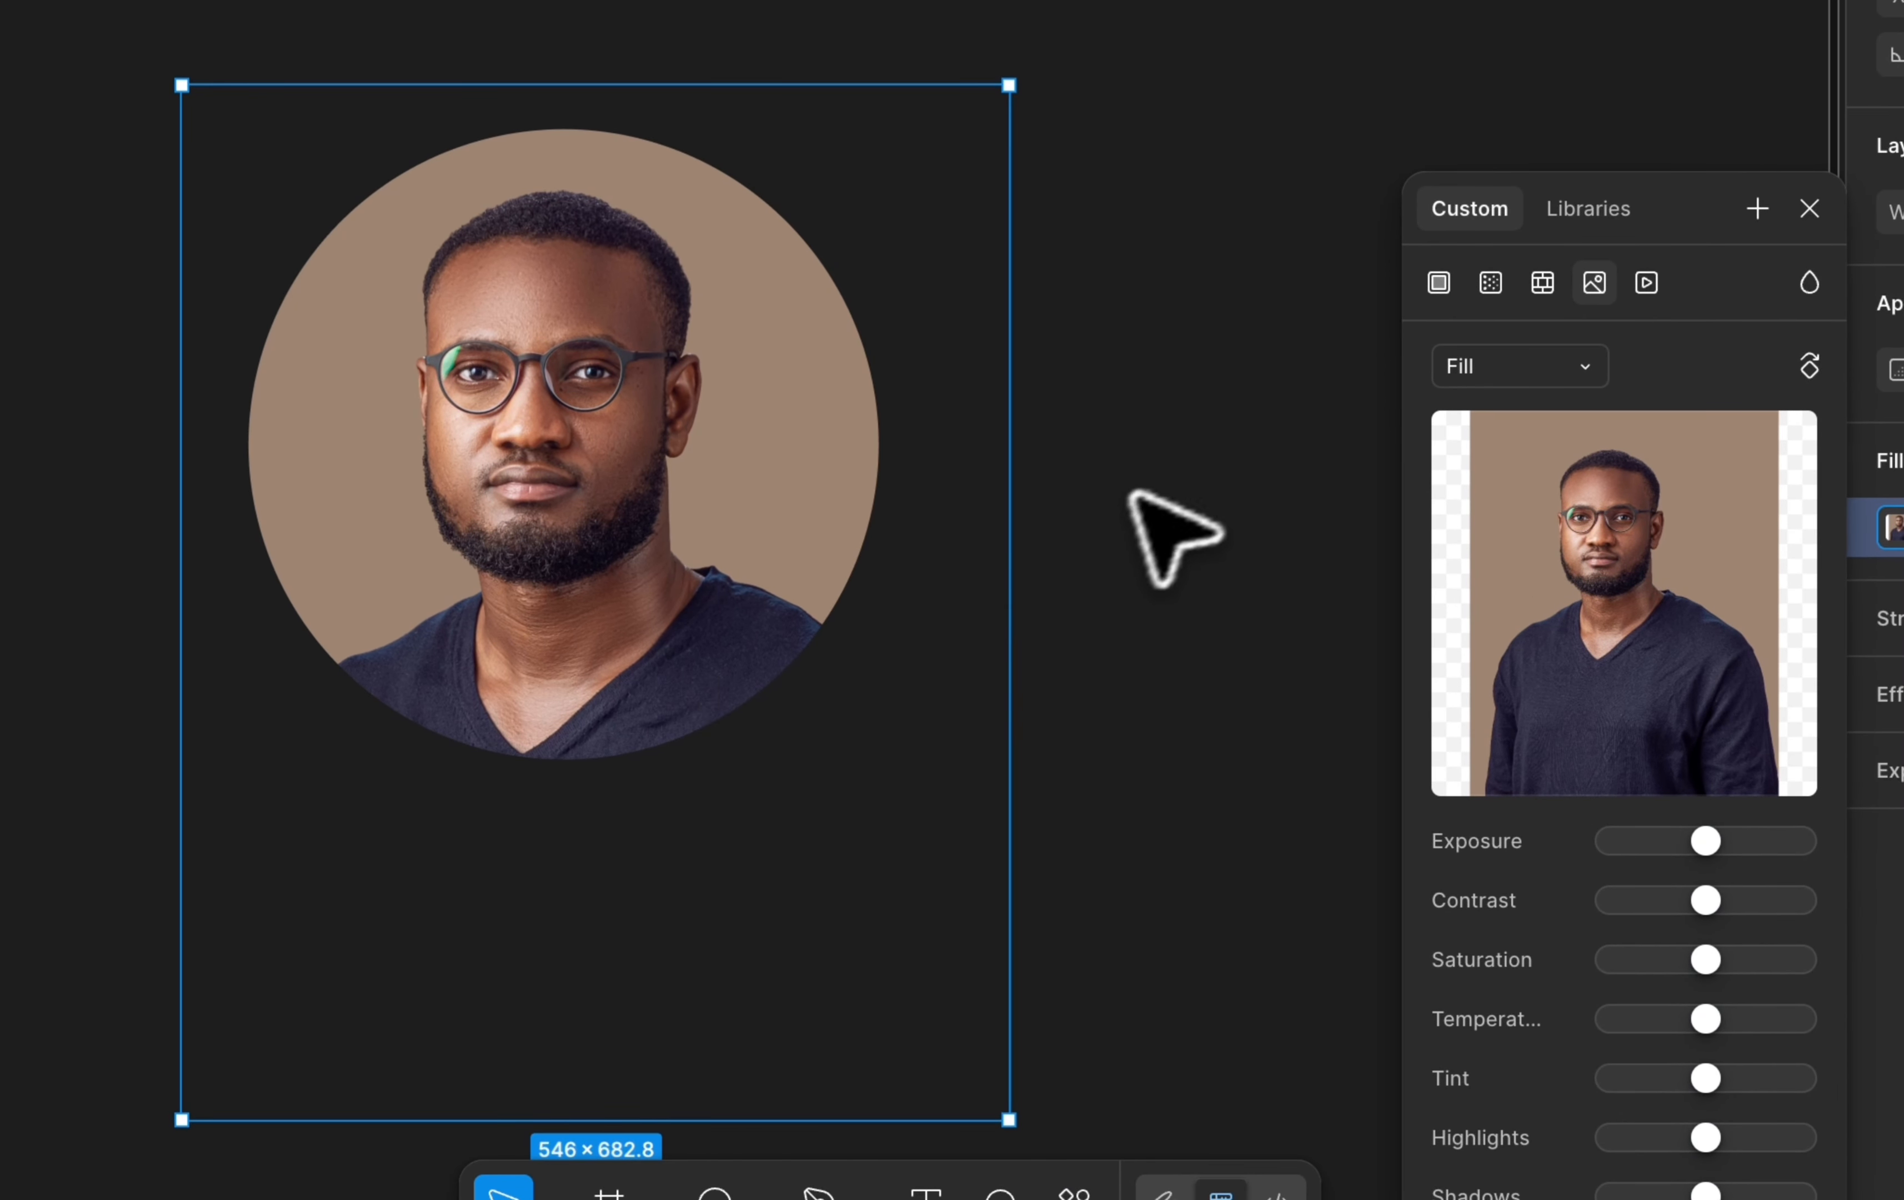
left_click(1164, 485)
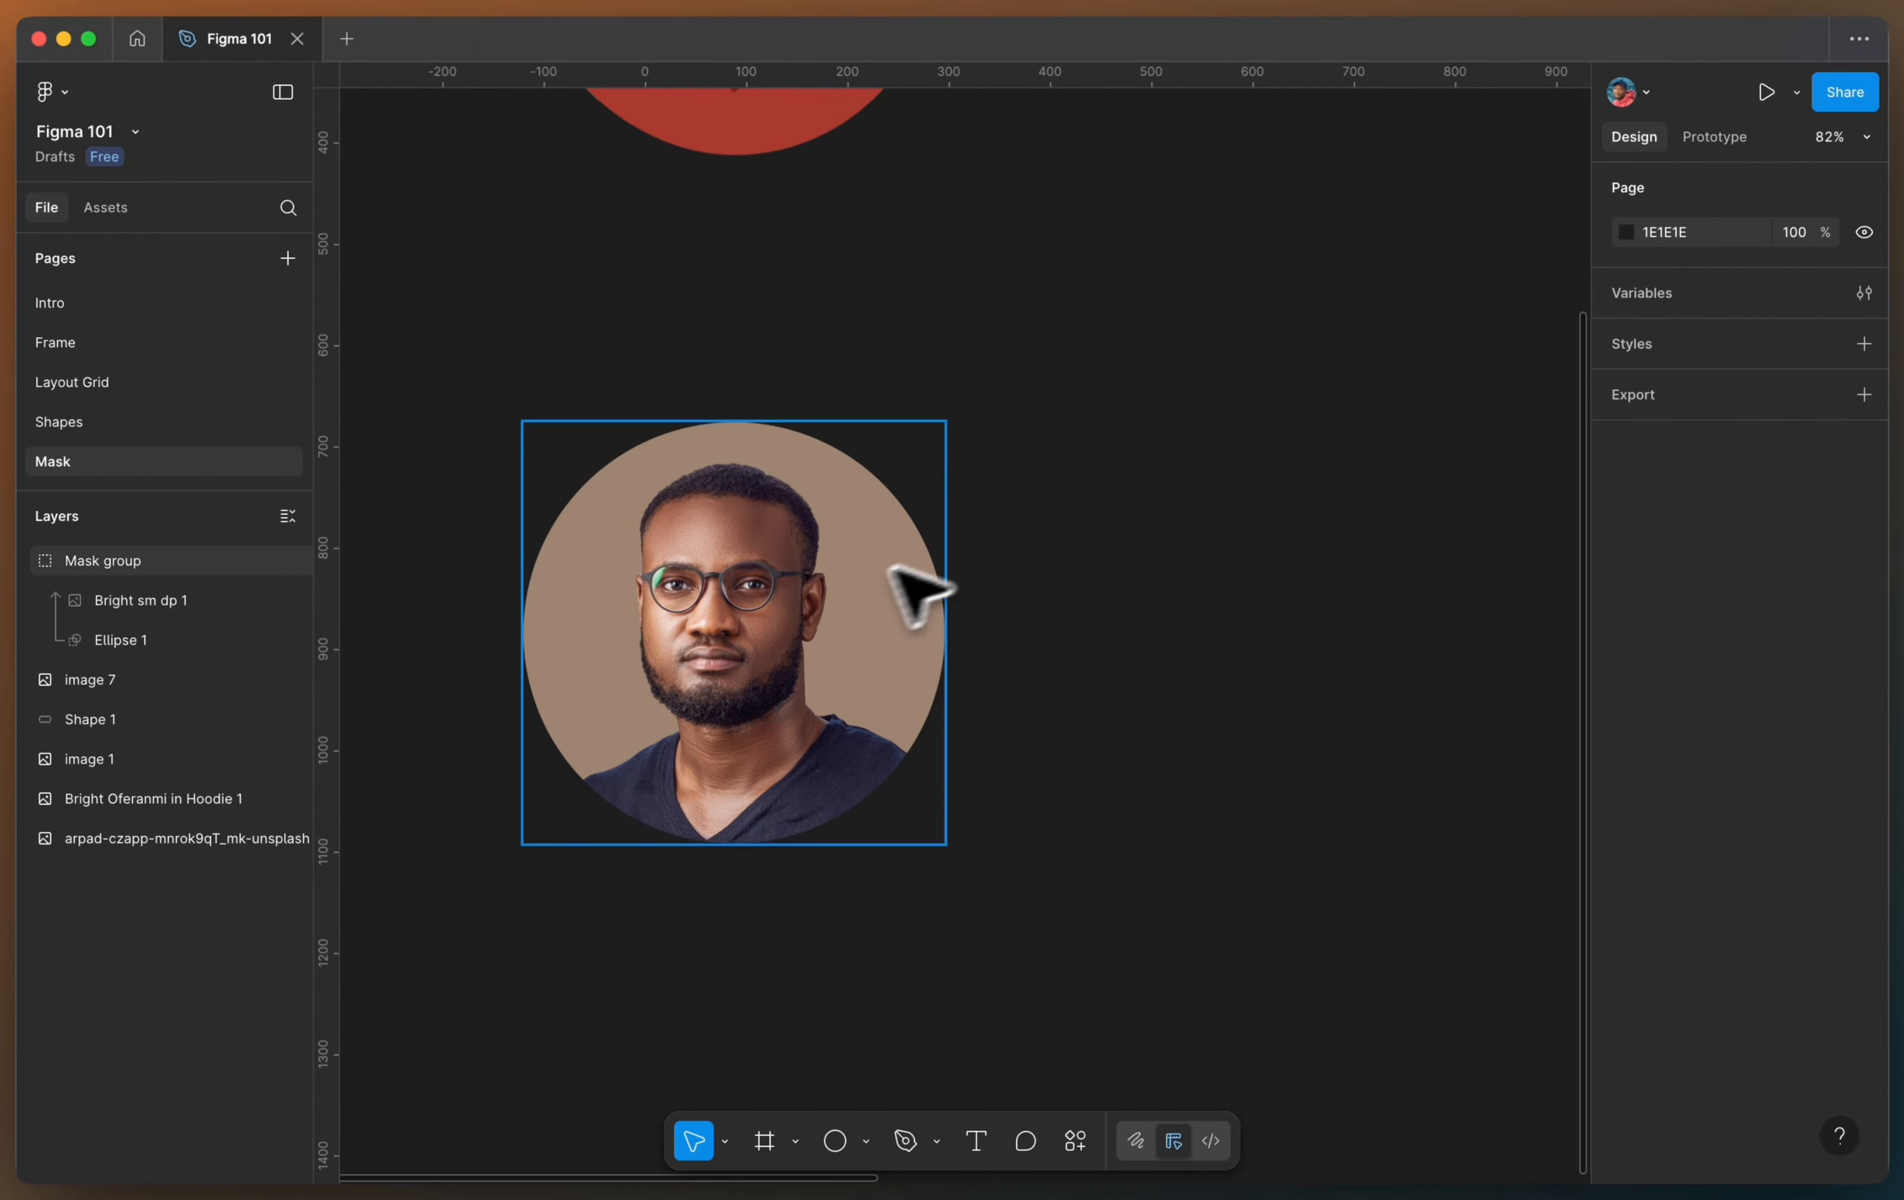
Draw a second circle beside the masked portrait and enlarge it to about 421 × 421
scroll(902, 583, "down", 5)
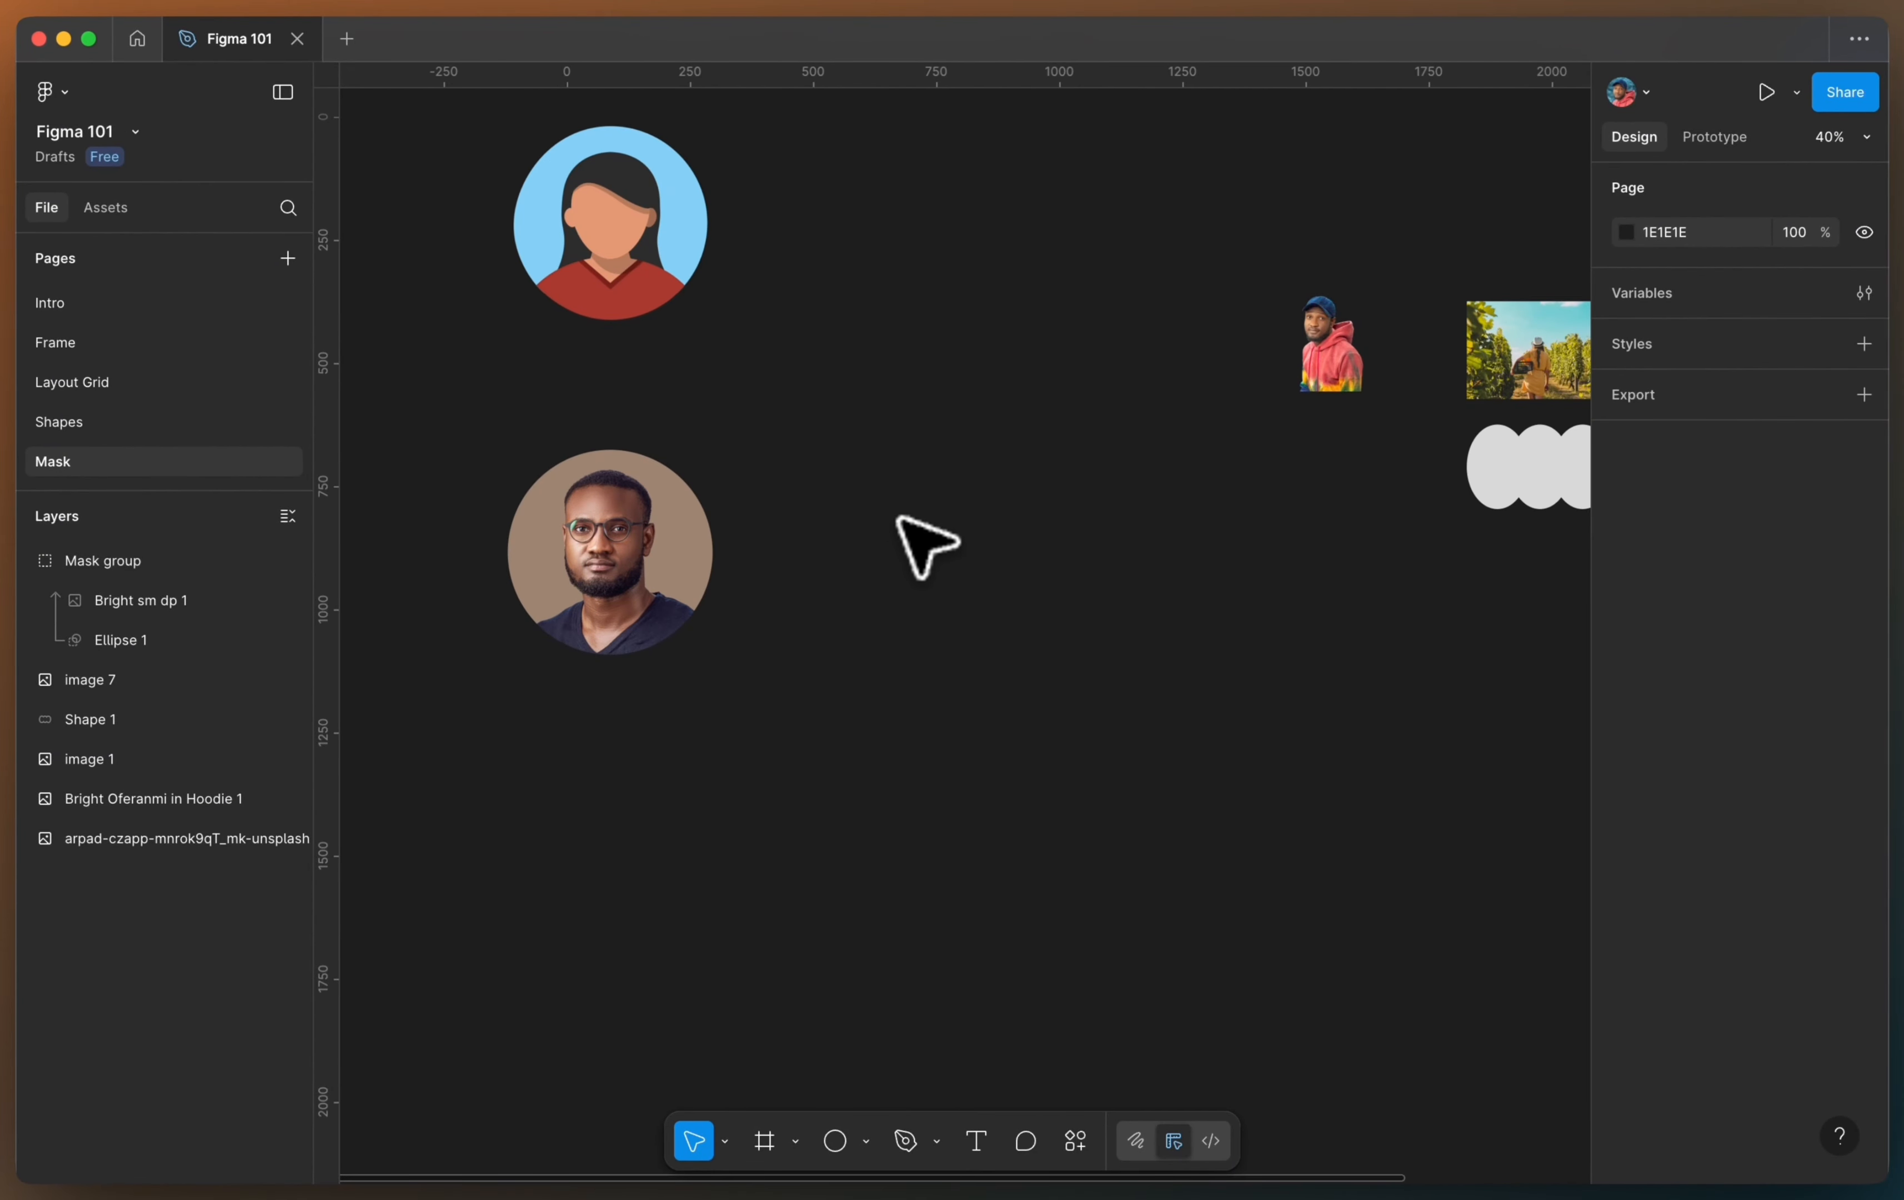
left_click(835, 1140)
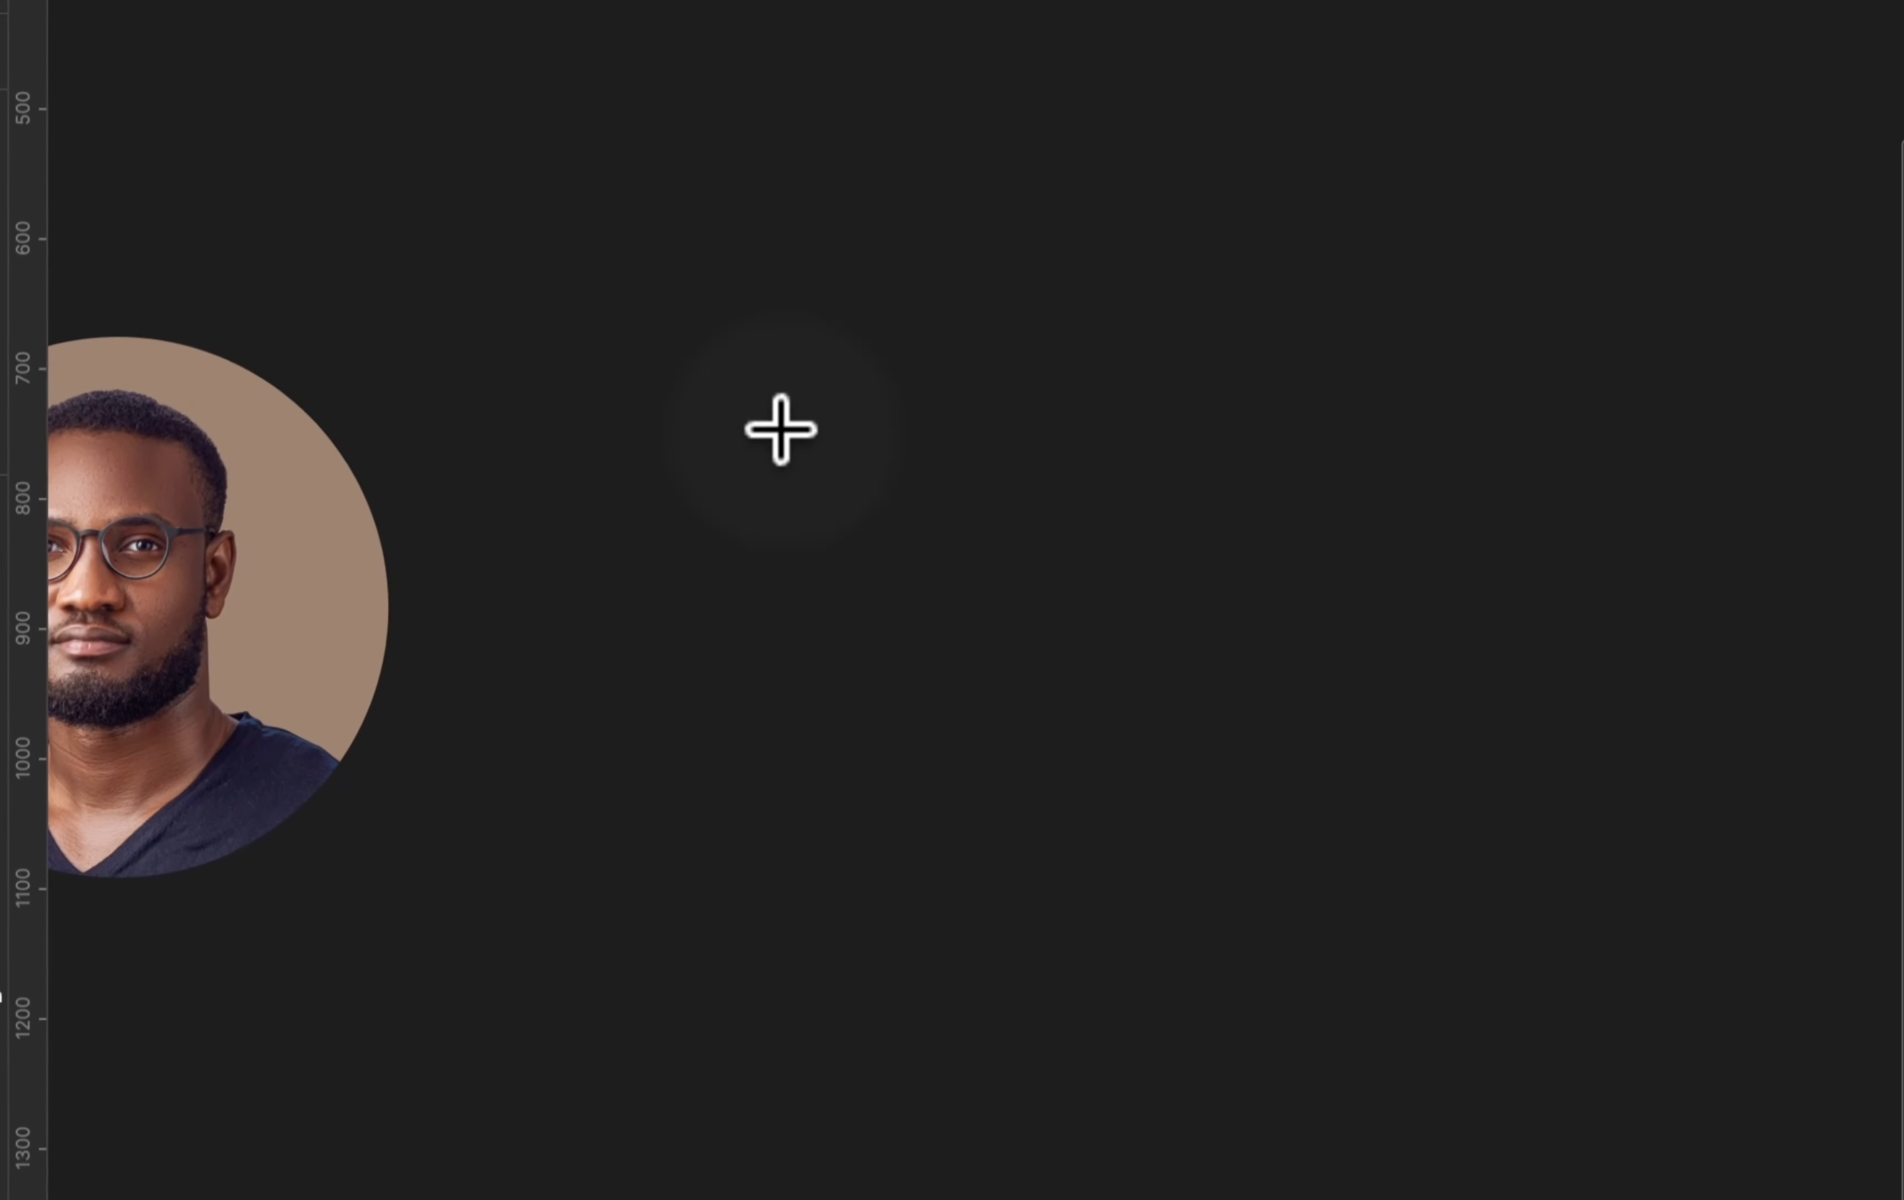
left_click_drag(781, 429, 1172, 884)
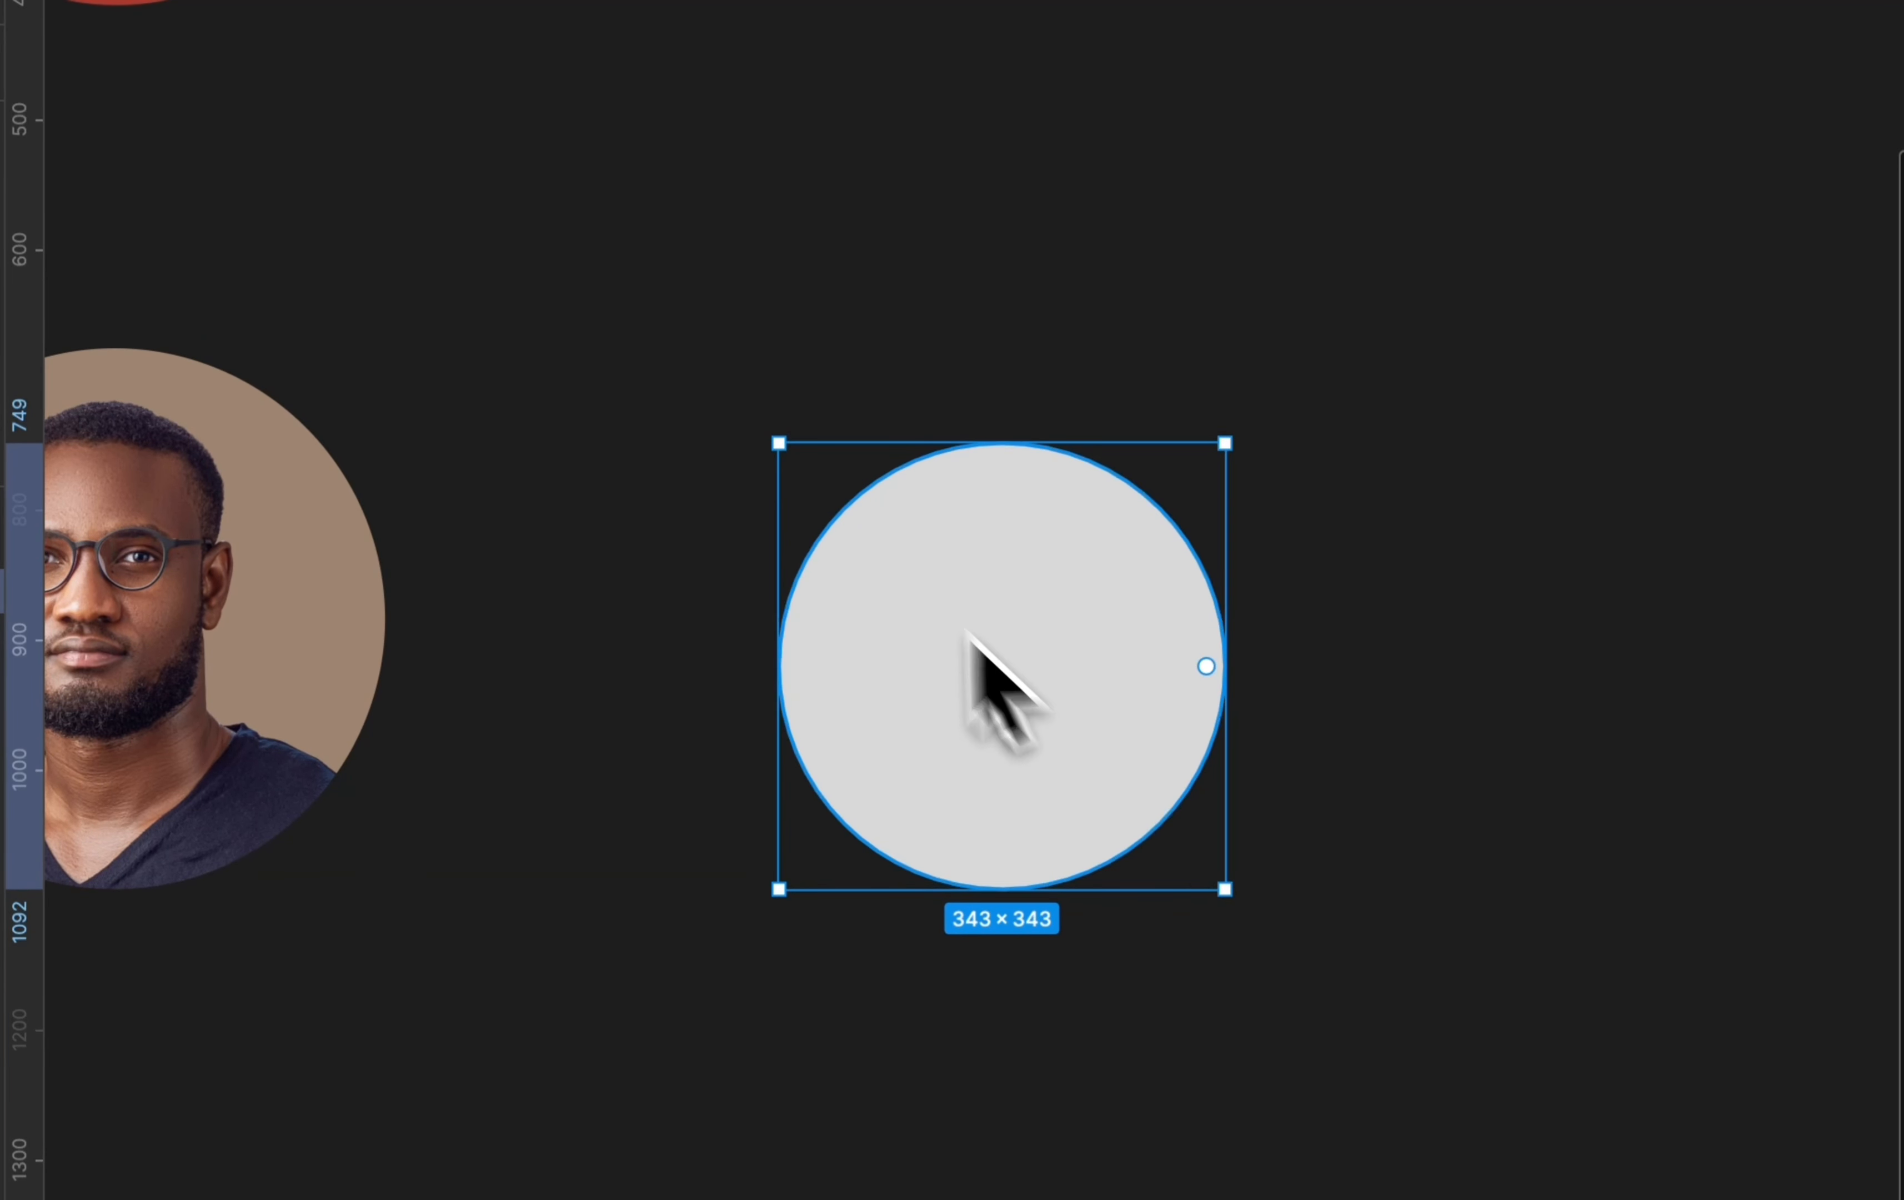
left_click_drag(770, 442, 674, 406)
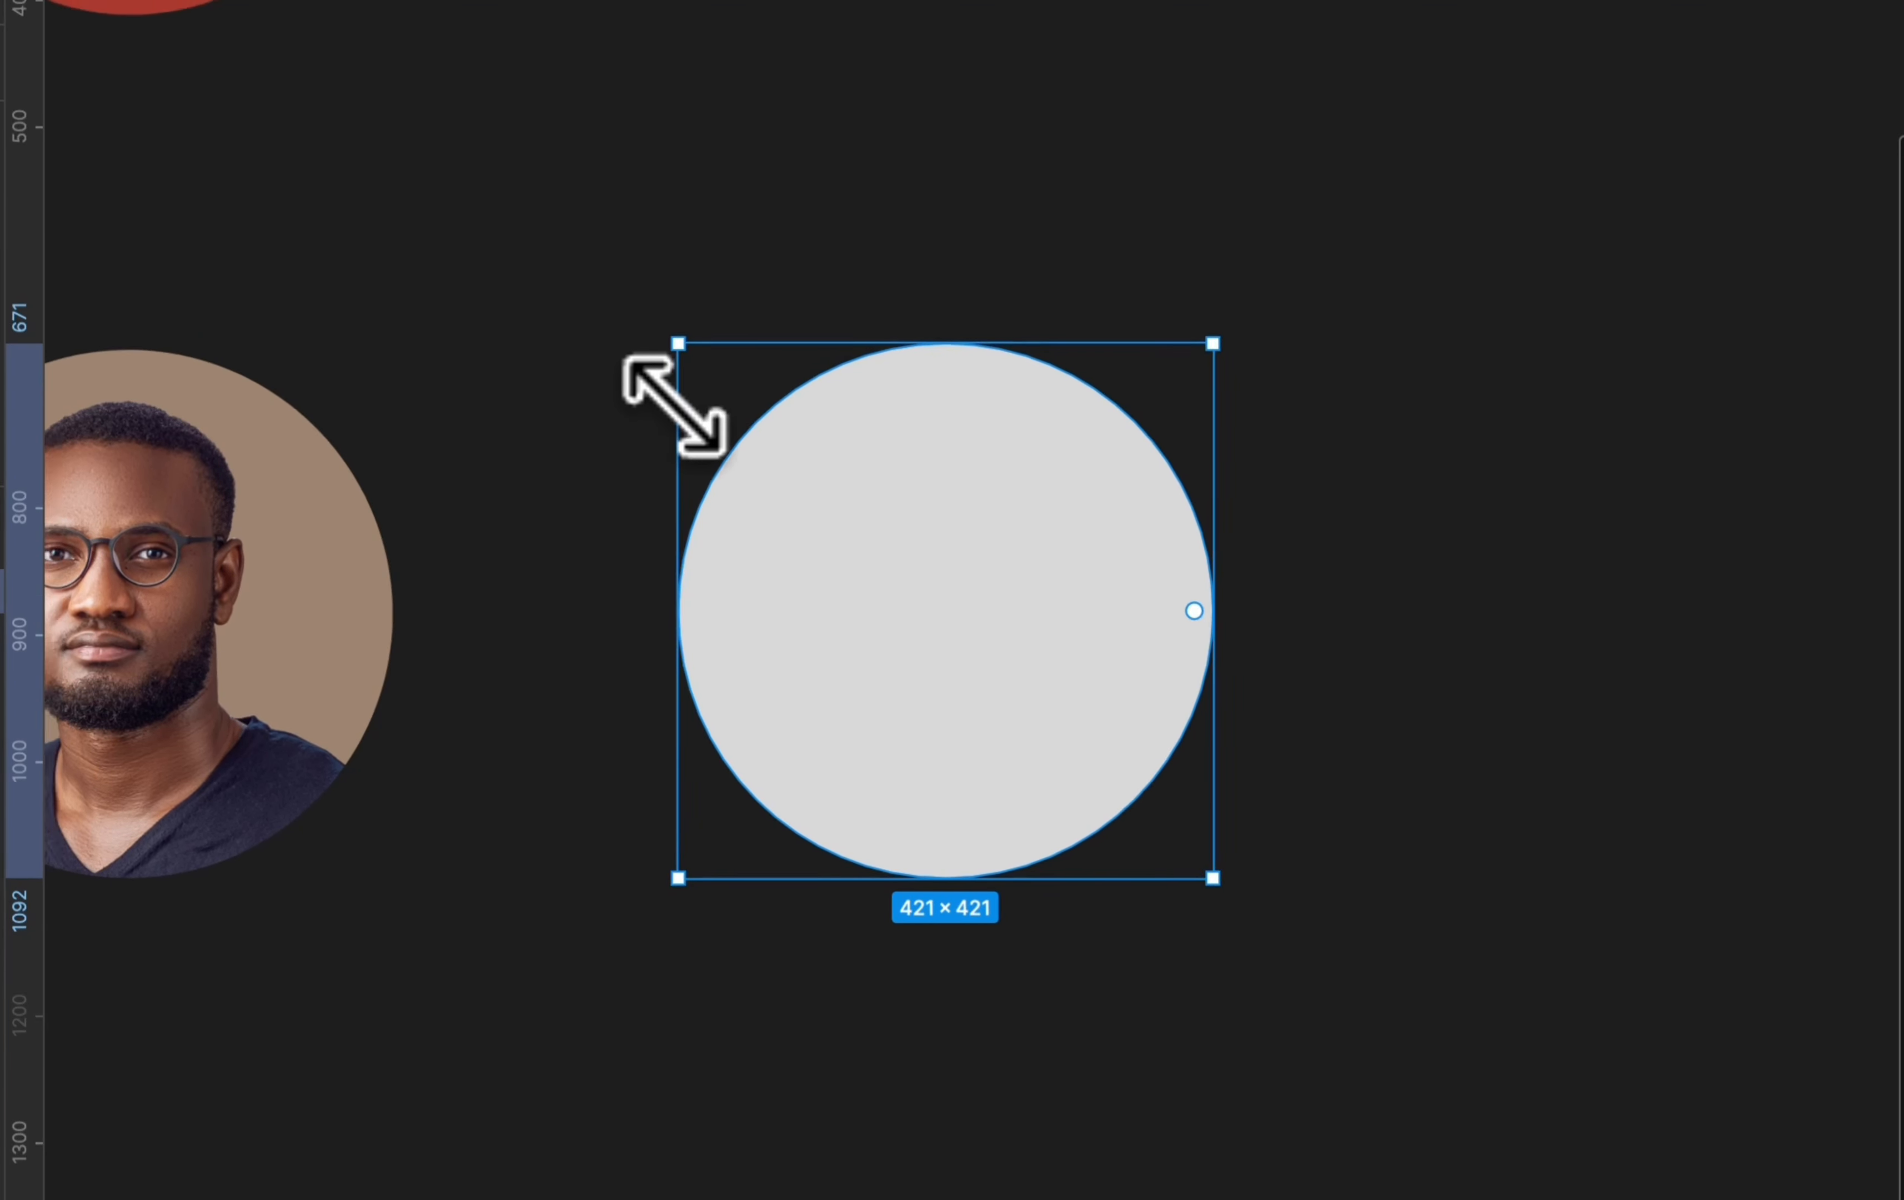
Move the cut-out photo of the man in the hoodie beside the second circle and enlarge it to about 381 × 572
scroll(675, 406, "down", 5)
scroll(633, 450, "up", 3)
left_click_drag(1353, 311, 923, 644)
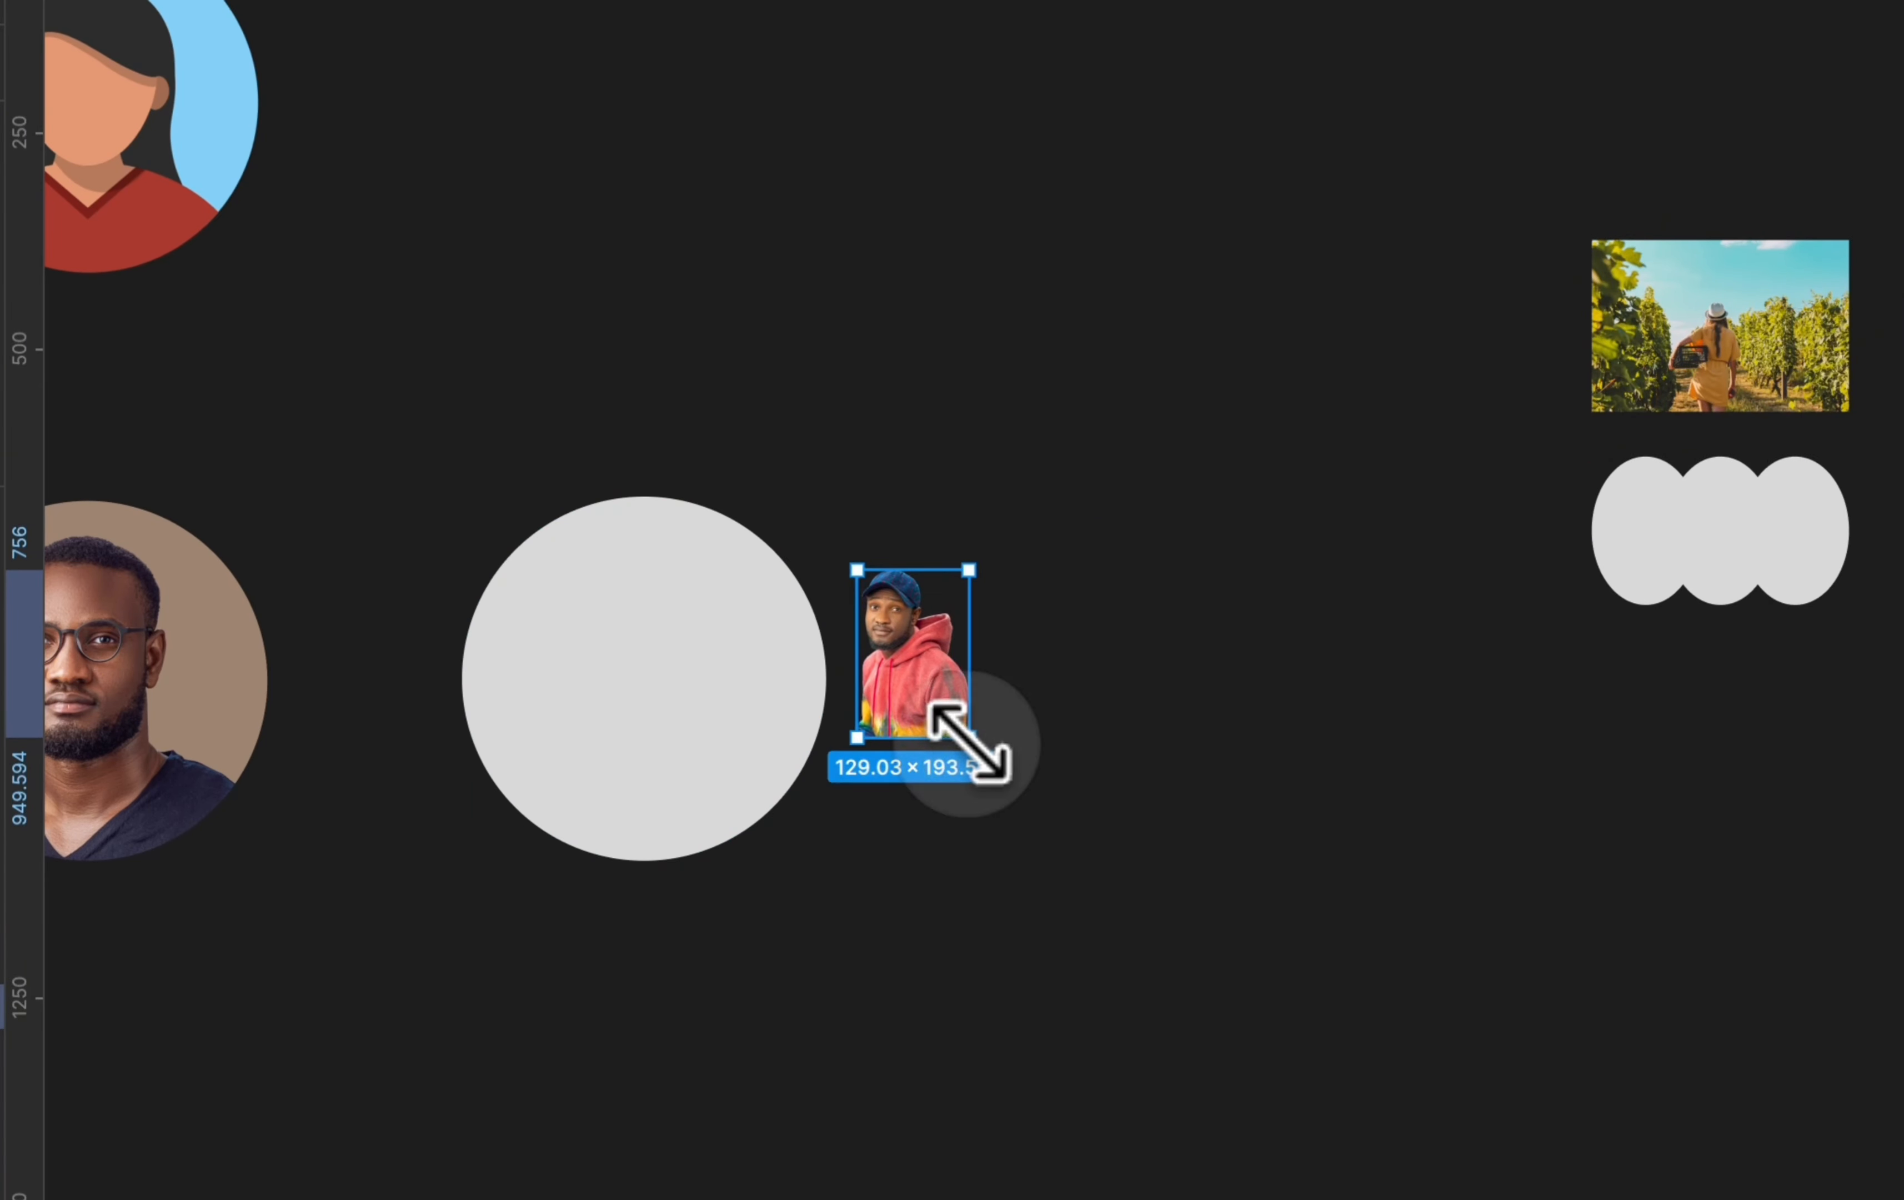
left_click_drag(969, 742, 1071, 830)
scroll(1071, 832, "up", 5)
scroll(1349, 832, "down", 5)
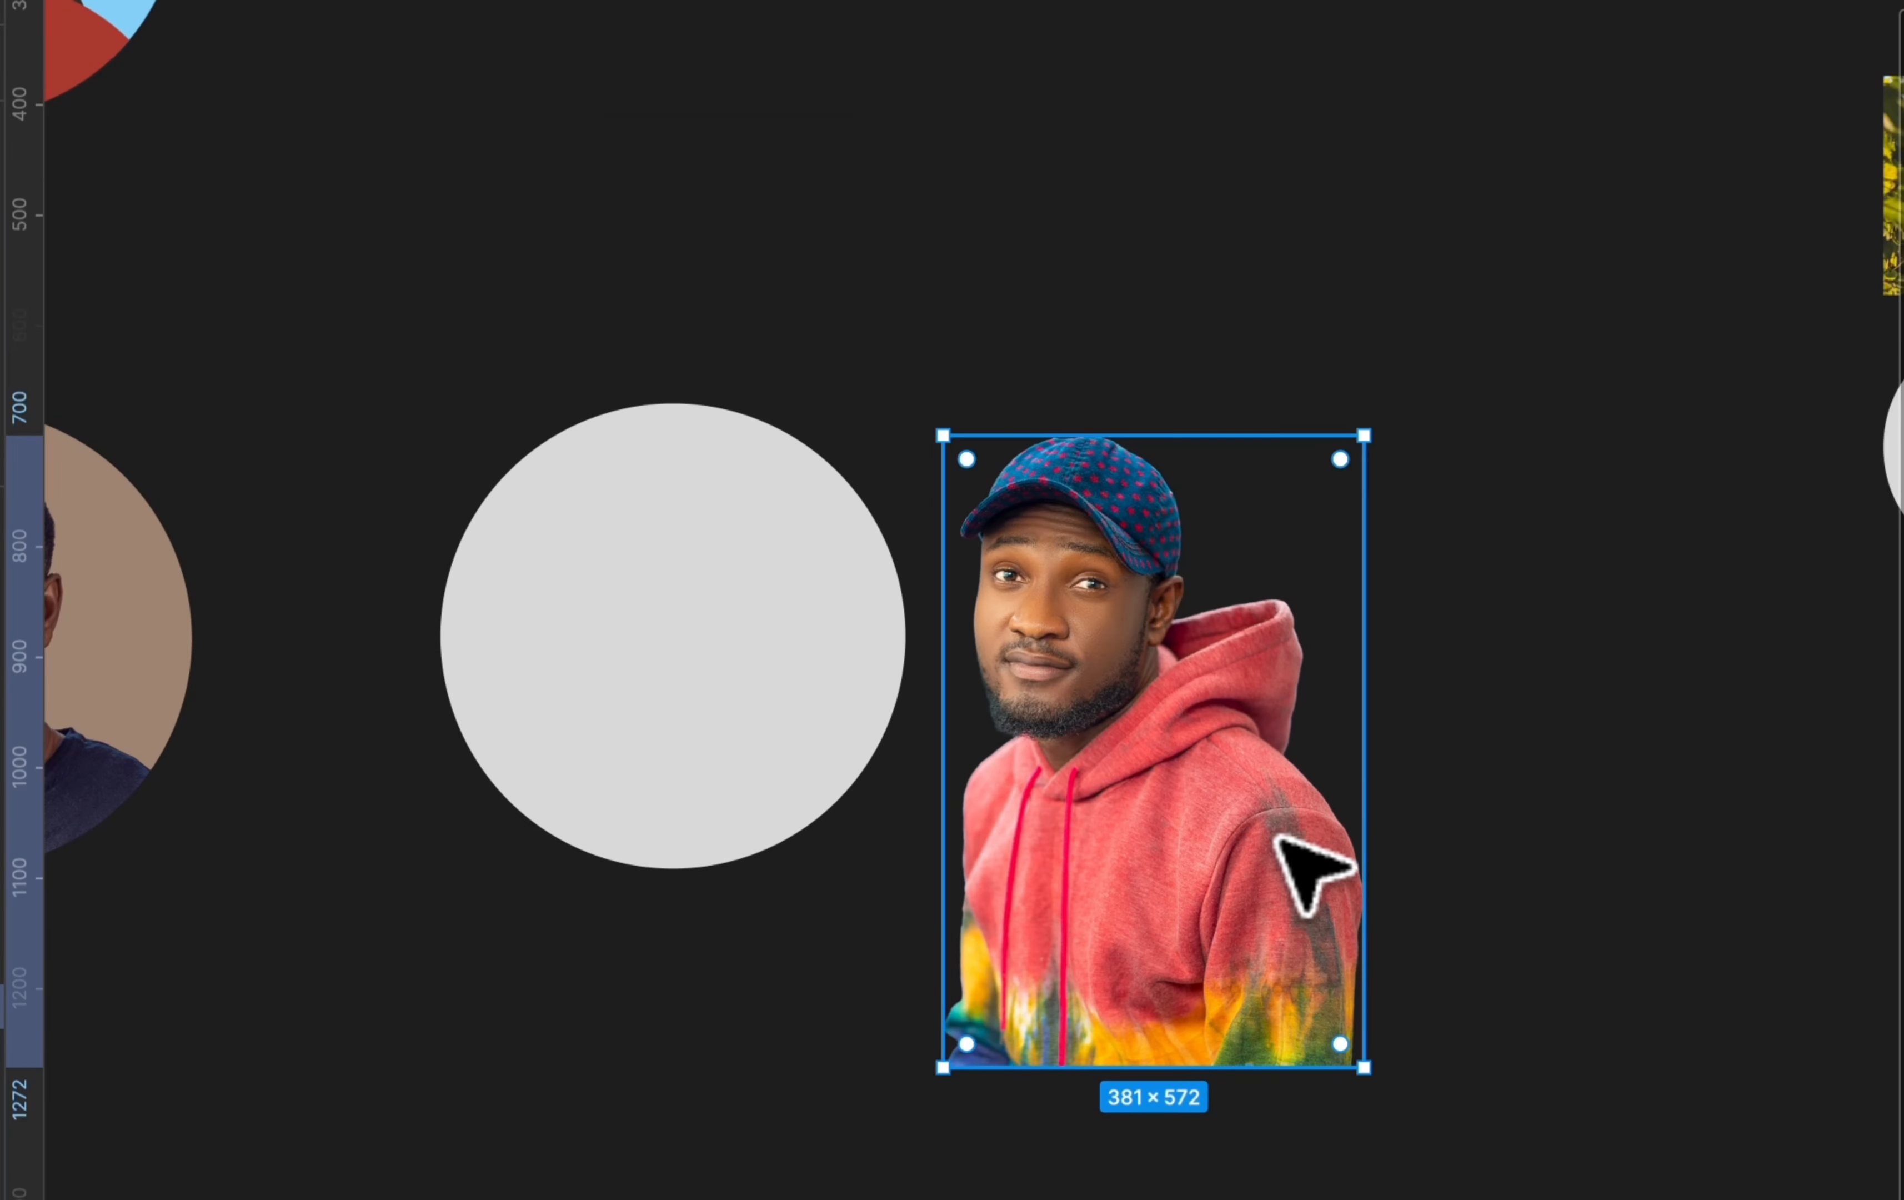
Bring the hoodie photo to the front and position it over the second circle with the head inside the circle
left_click_drag(1275, 835, 1009, 794)
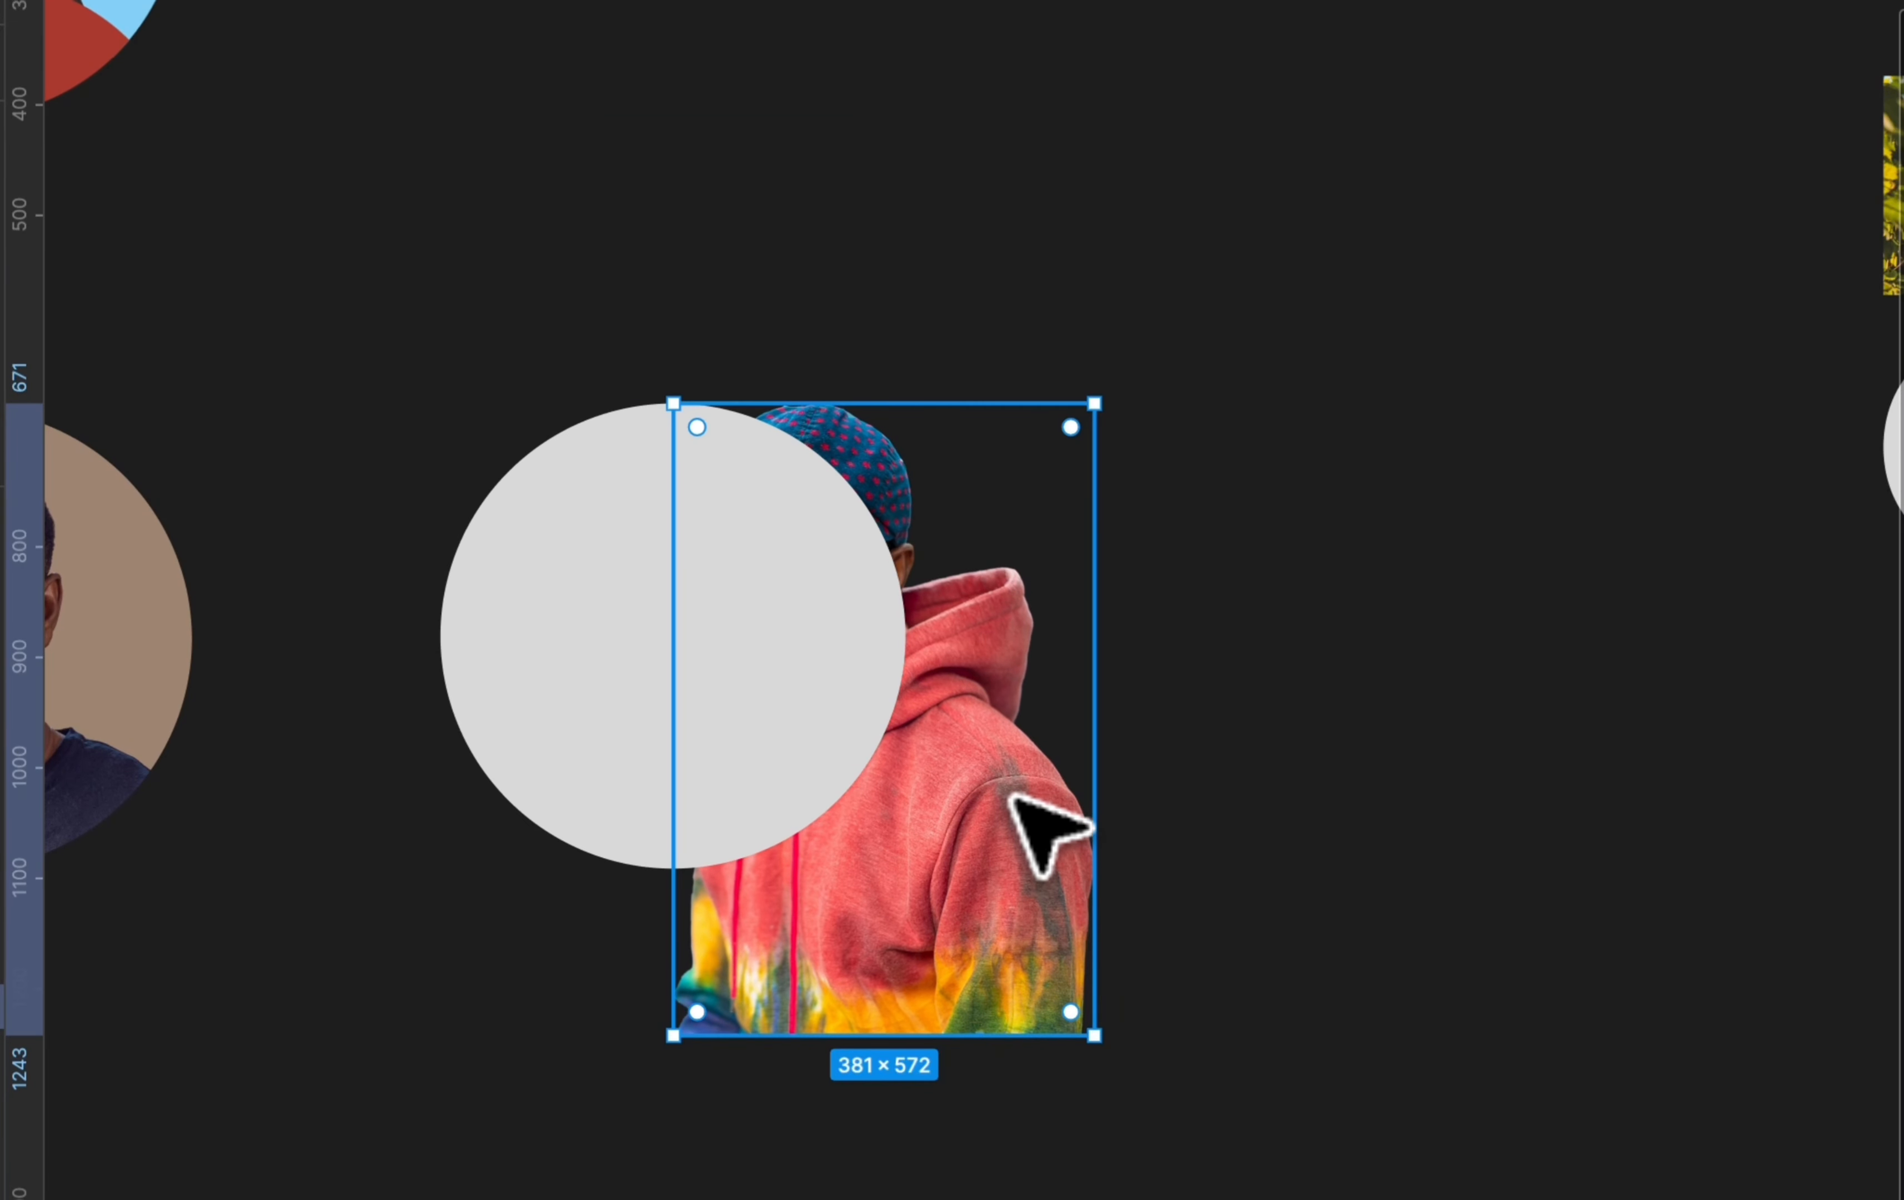
right_click(1011, 797)
key("]")
left_click(1275, 608)
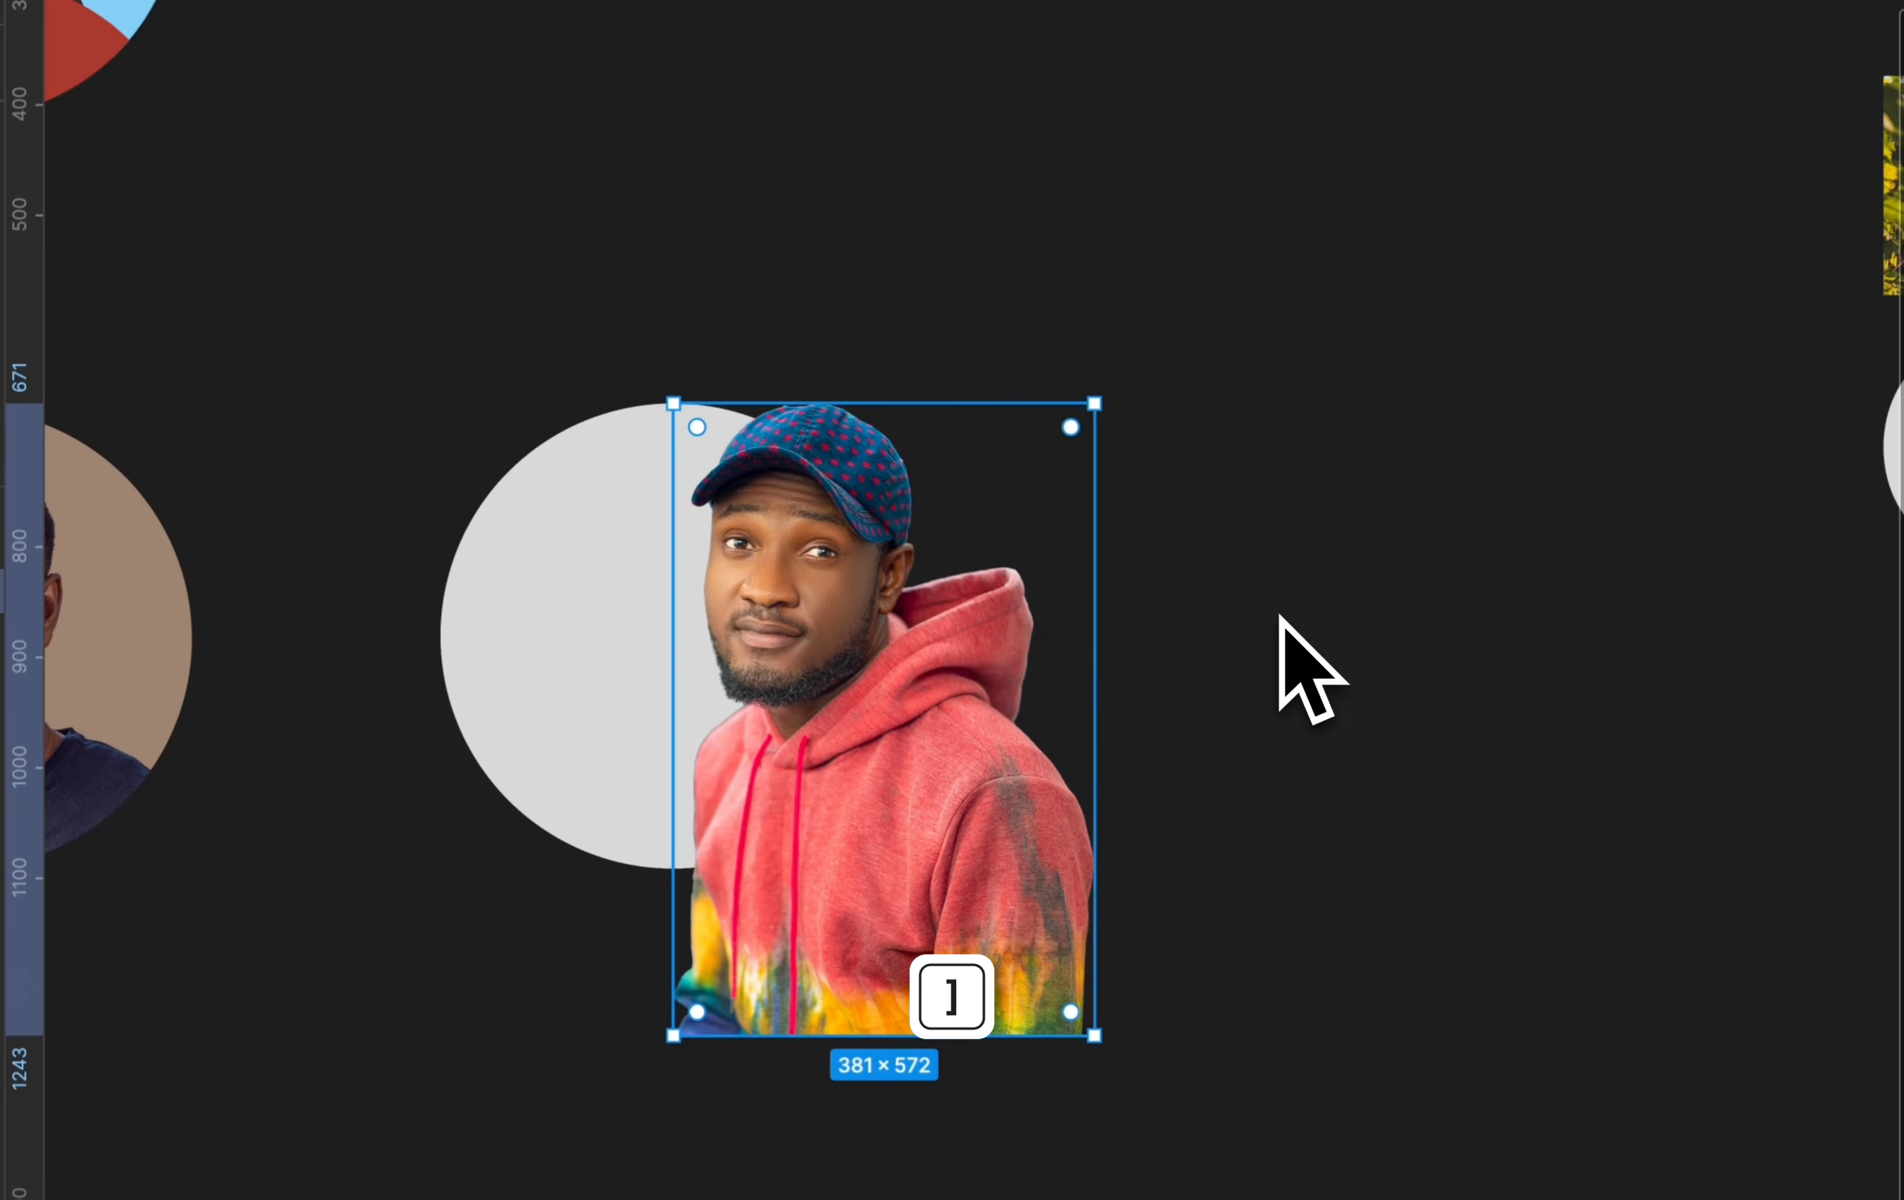
left_click_drag(949, 693, 841, 750)
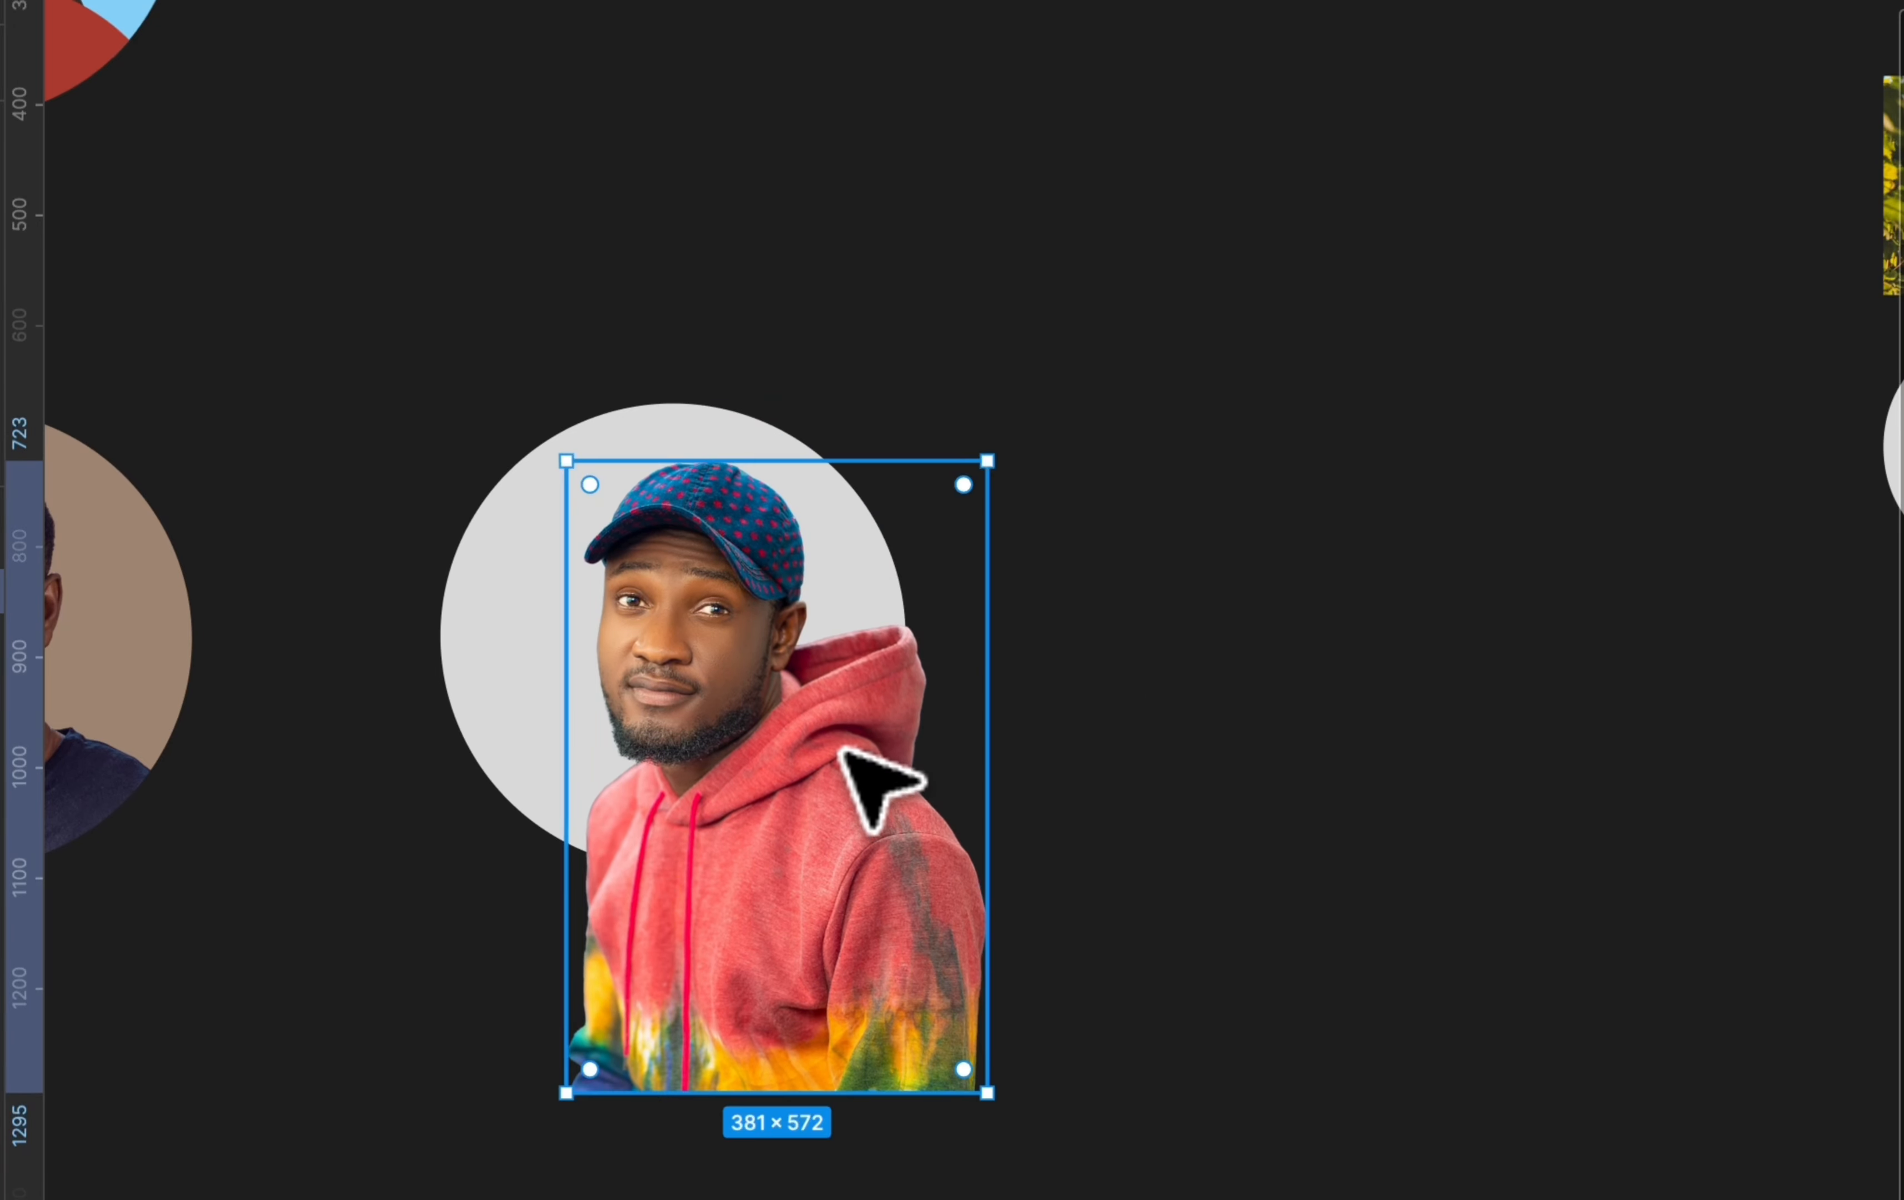
Select the hoodie photo together with the second circle and use the circle as a mask
left_click(501, 552, "shift")
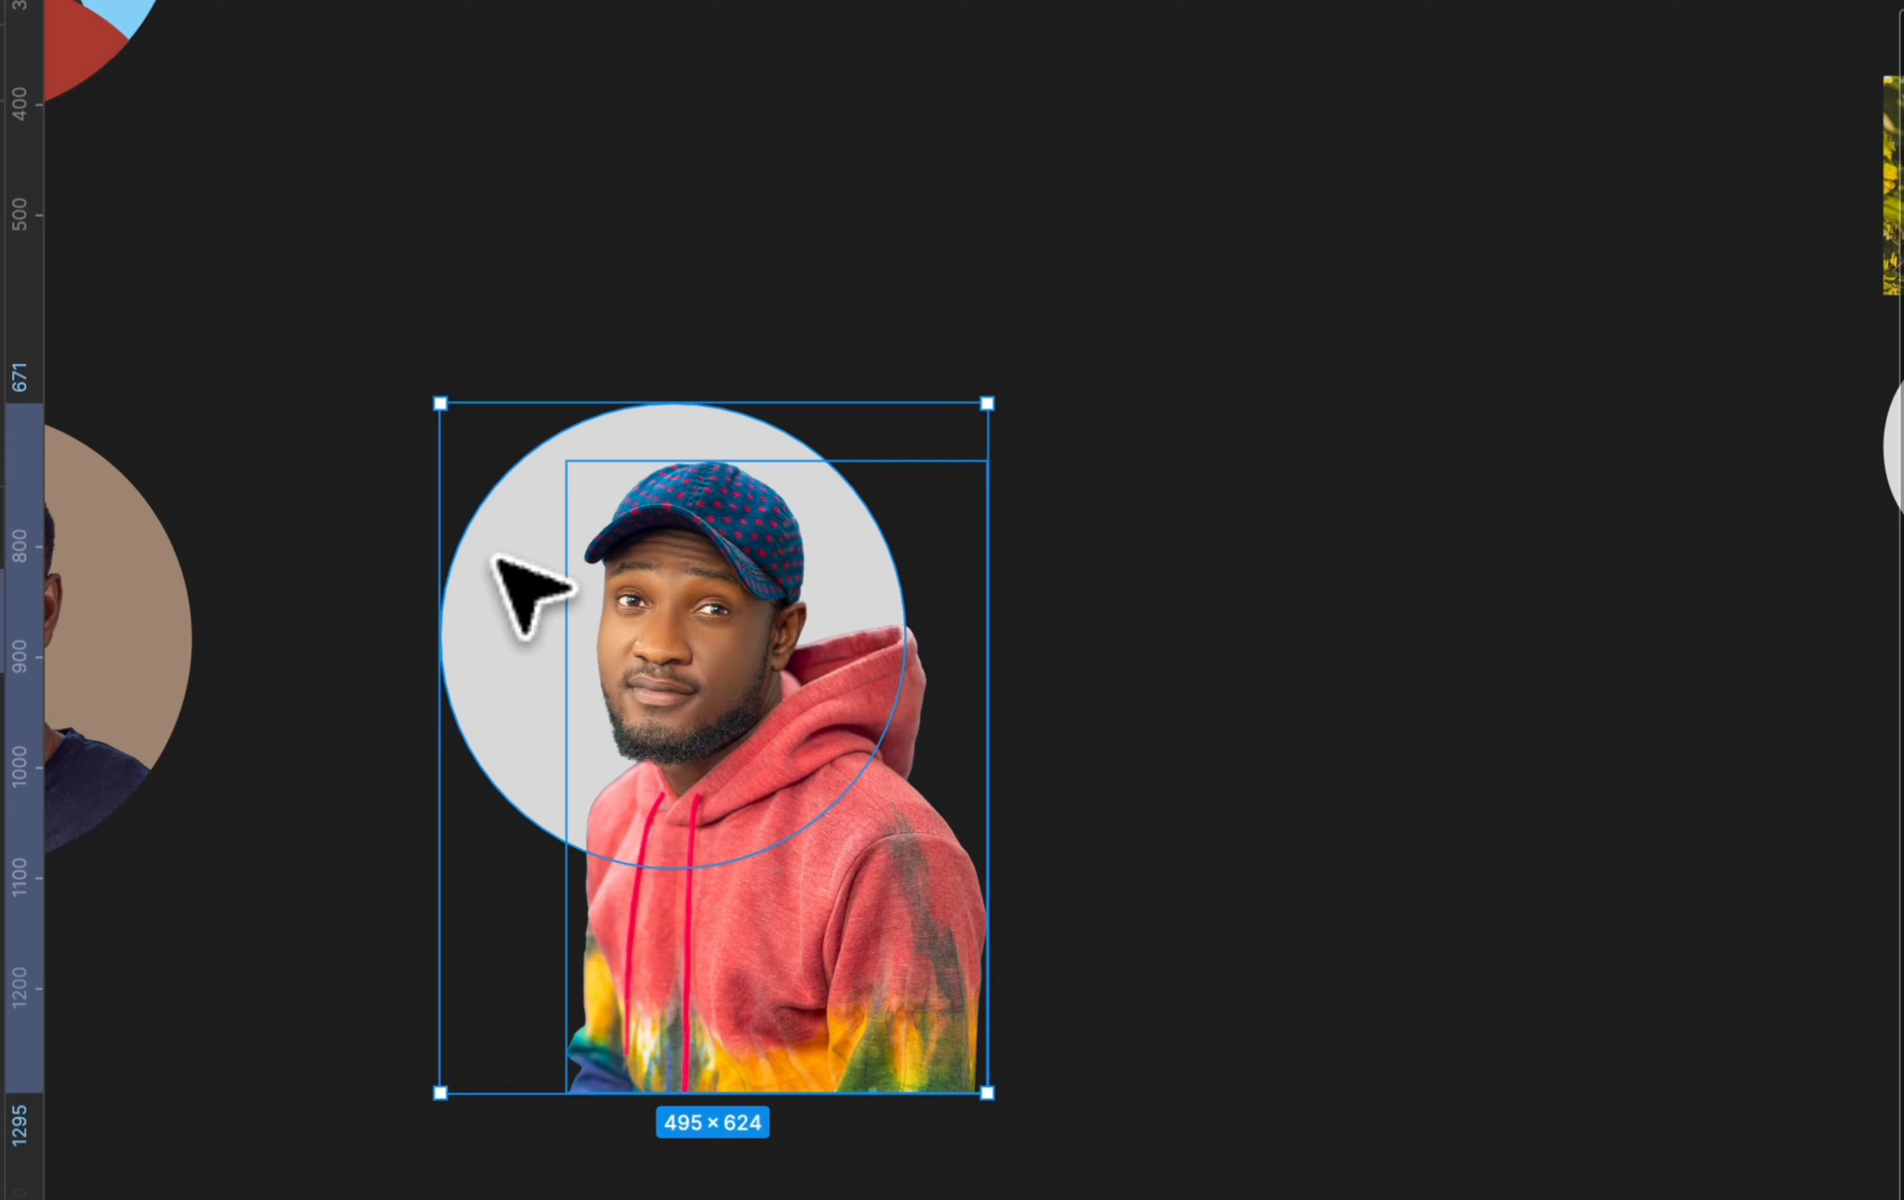
right_click(498, 559)
left_click(667, 866)
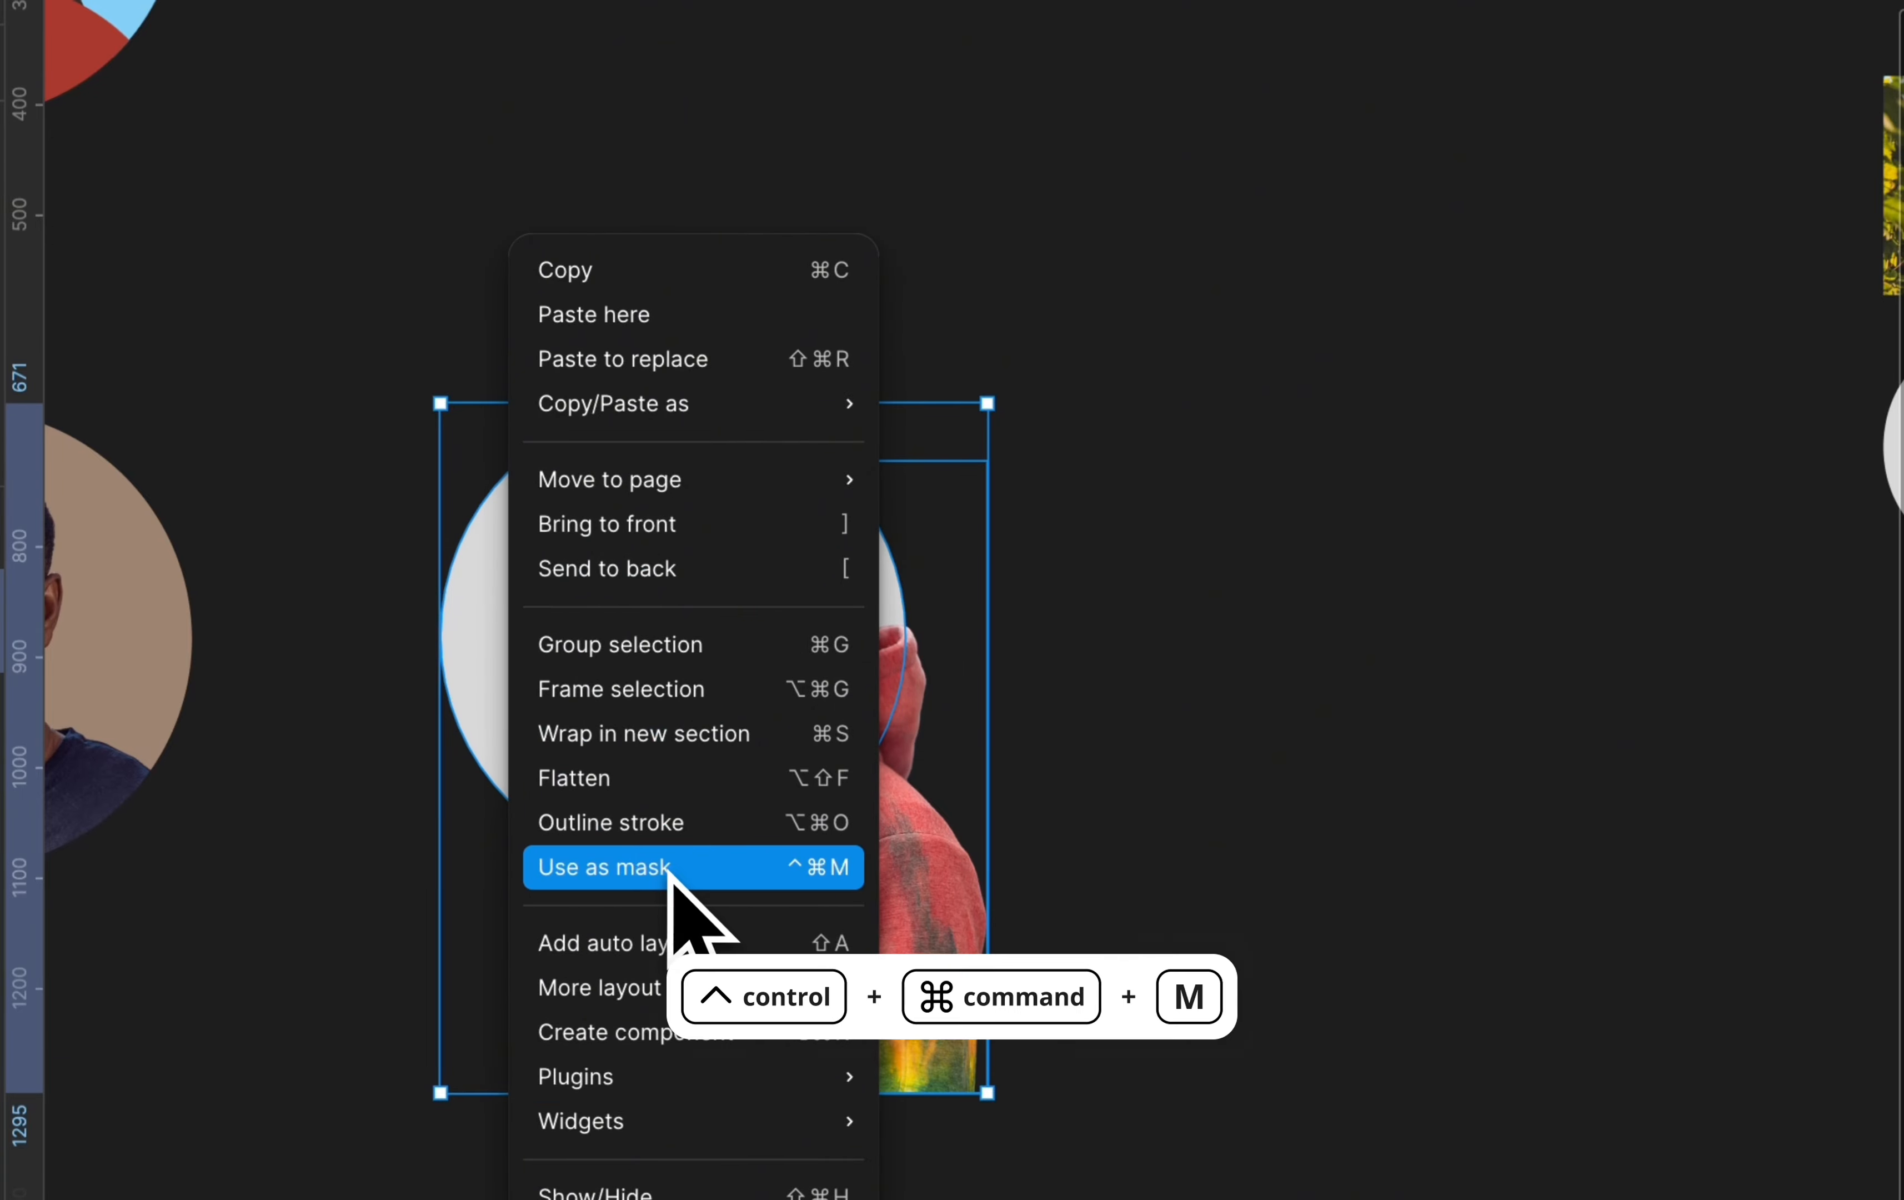
left_click(778, 718)
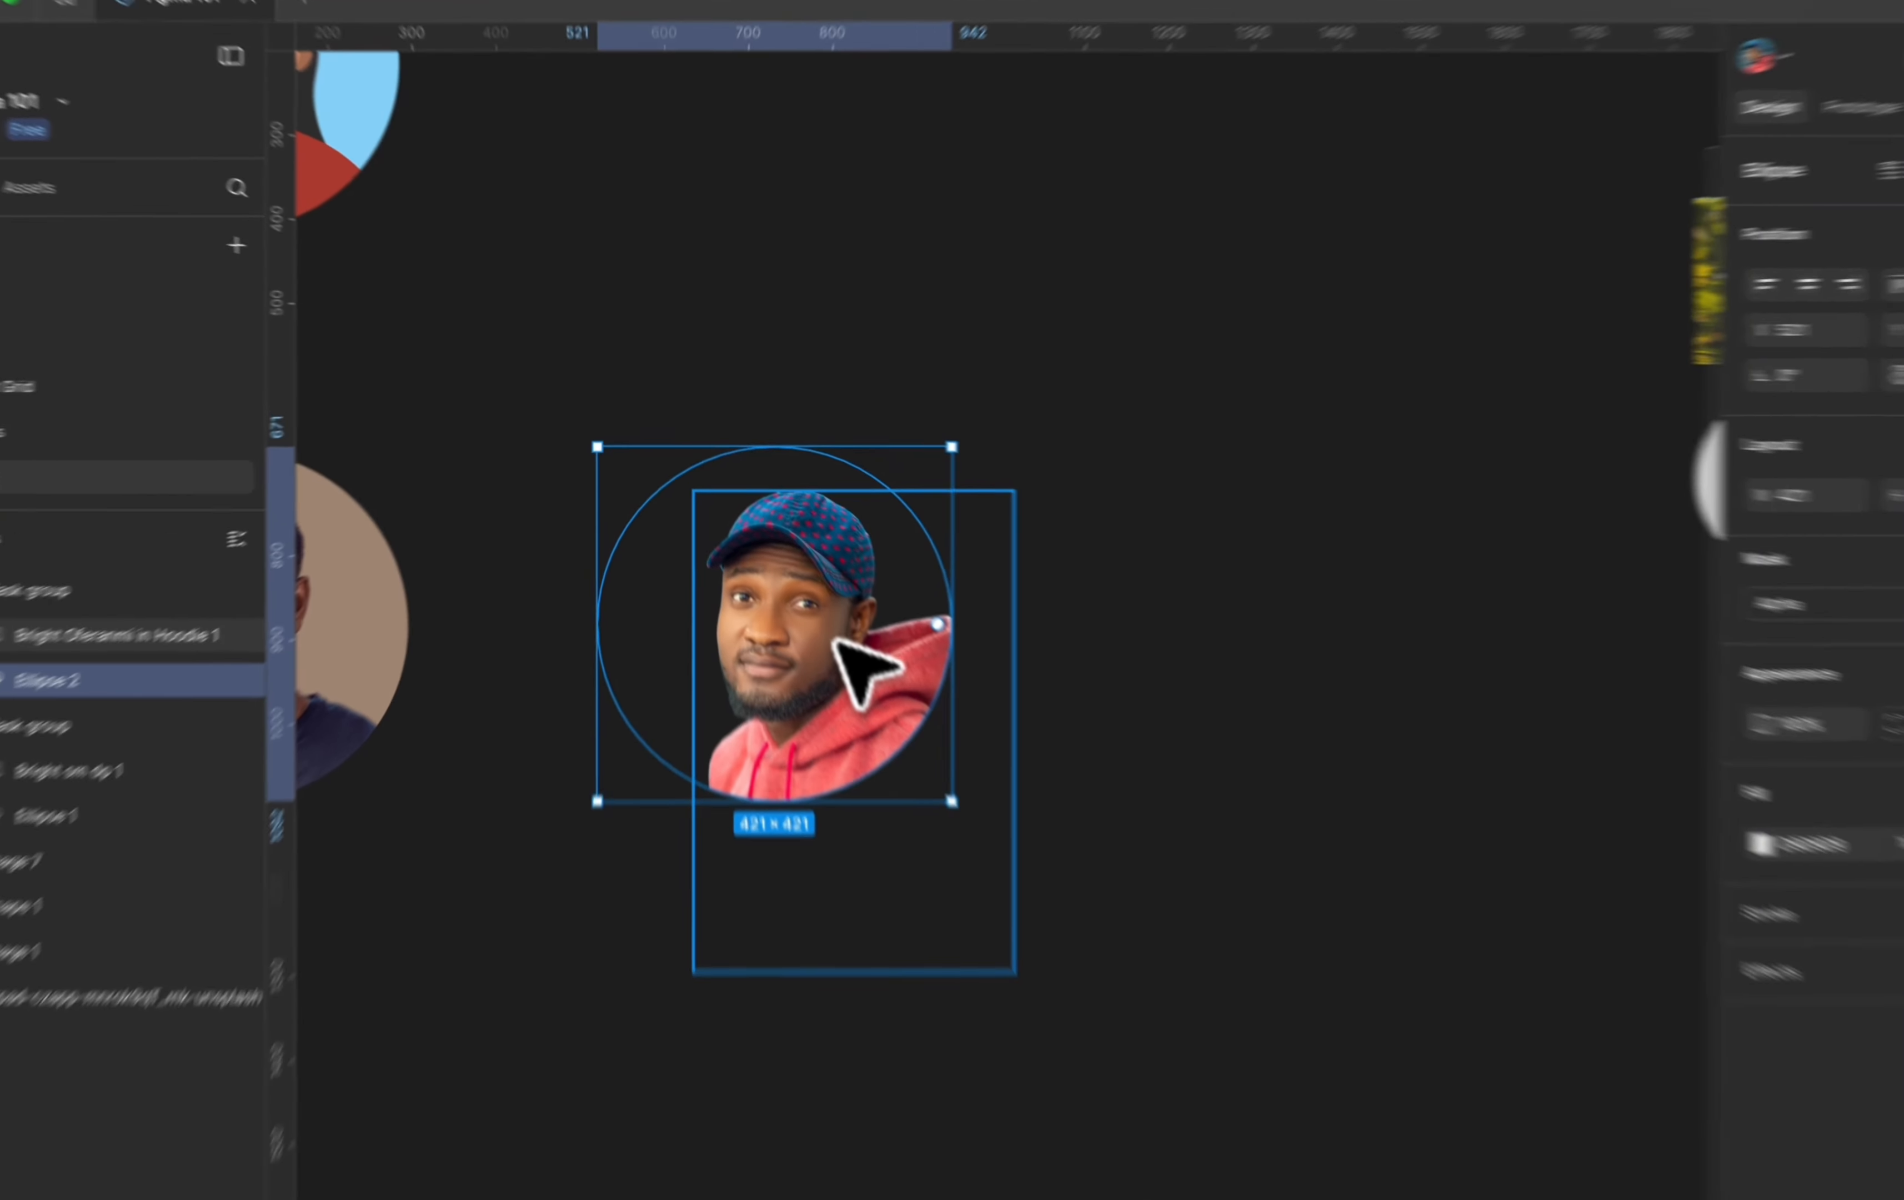
double_click(839, 647)
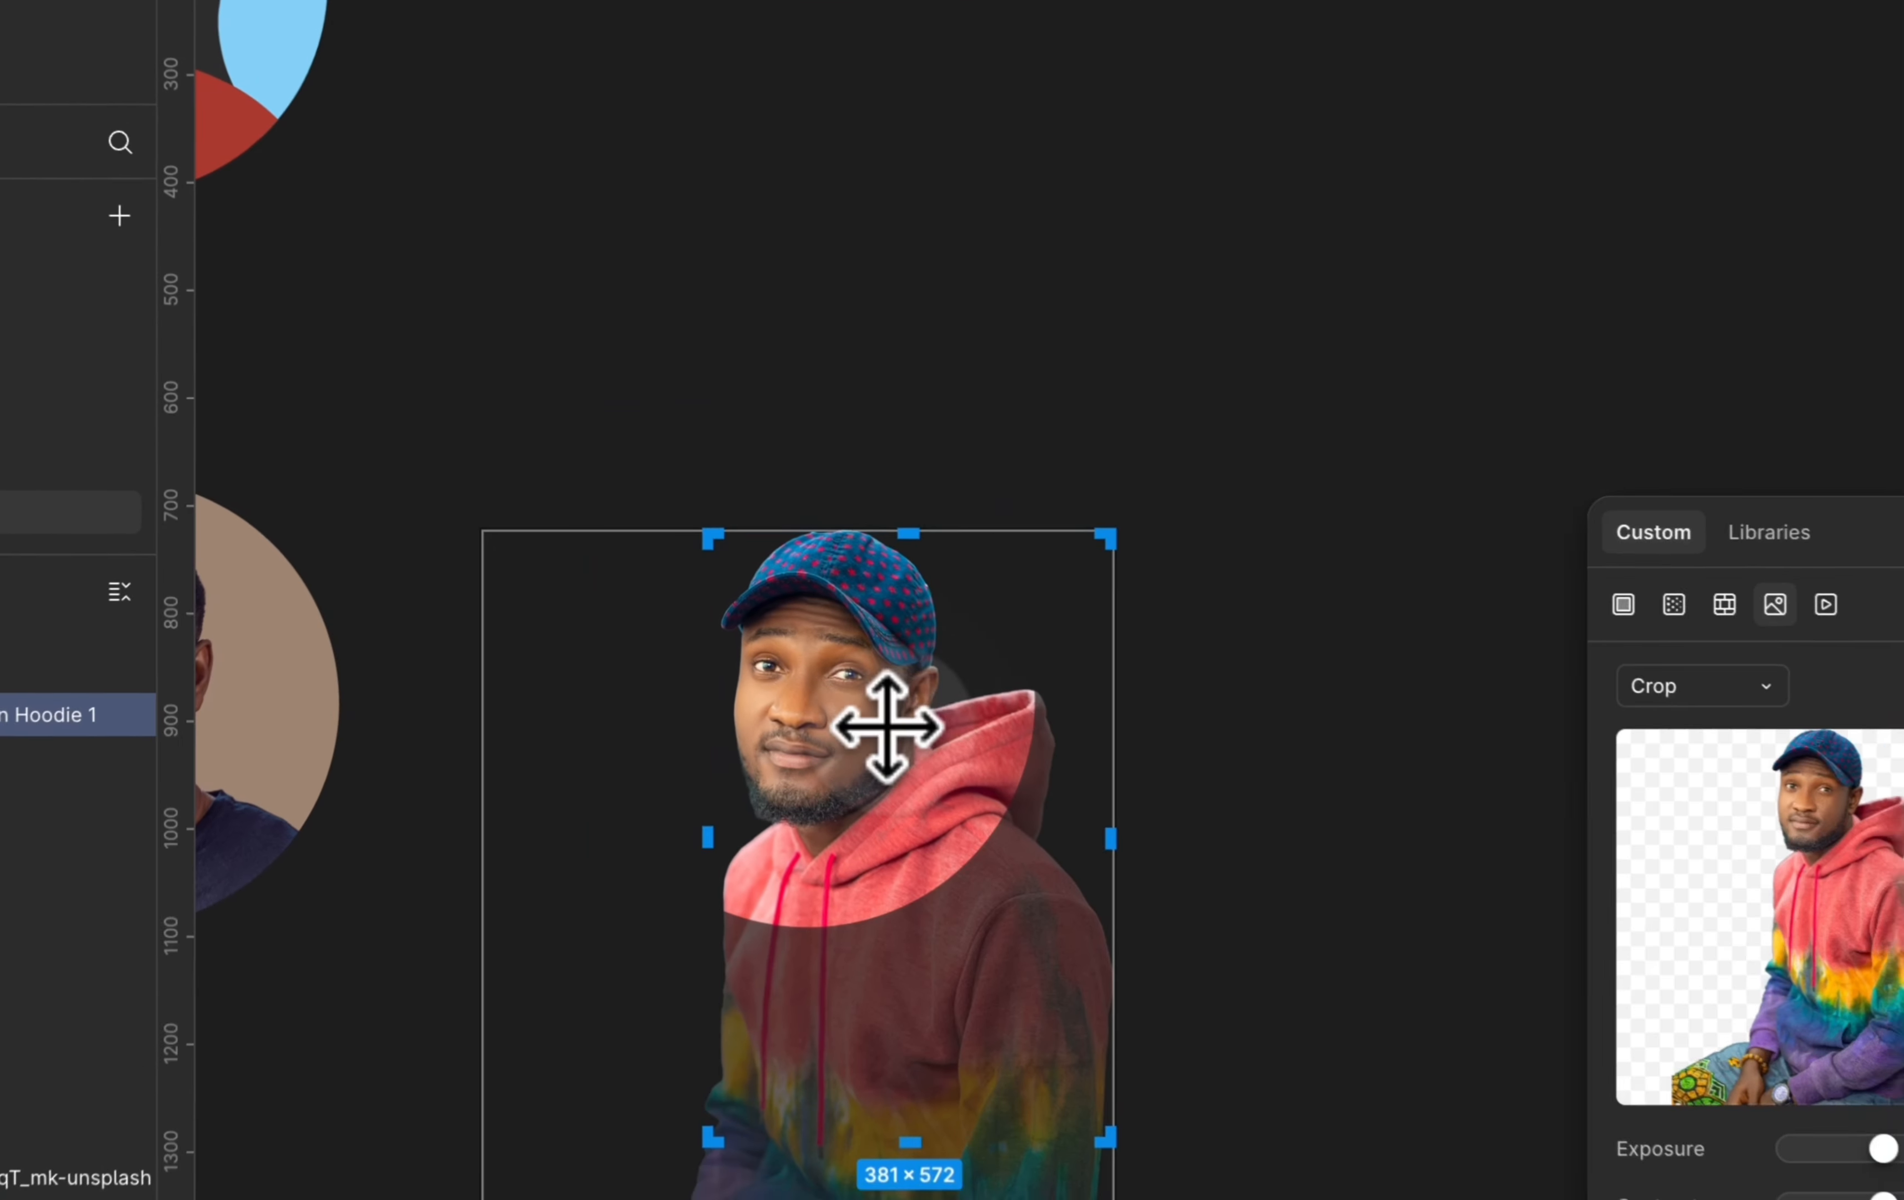
left_click_drag(894, 735, 841, 711)
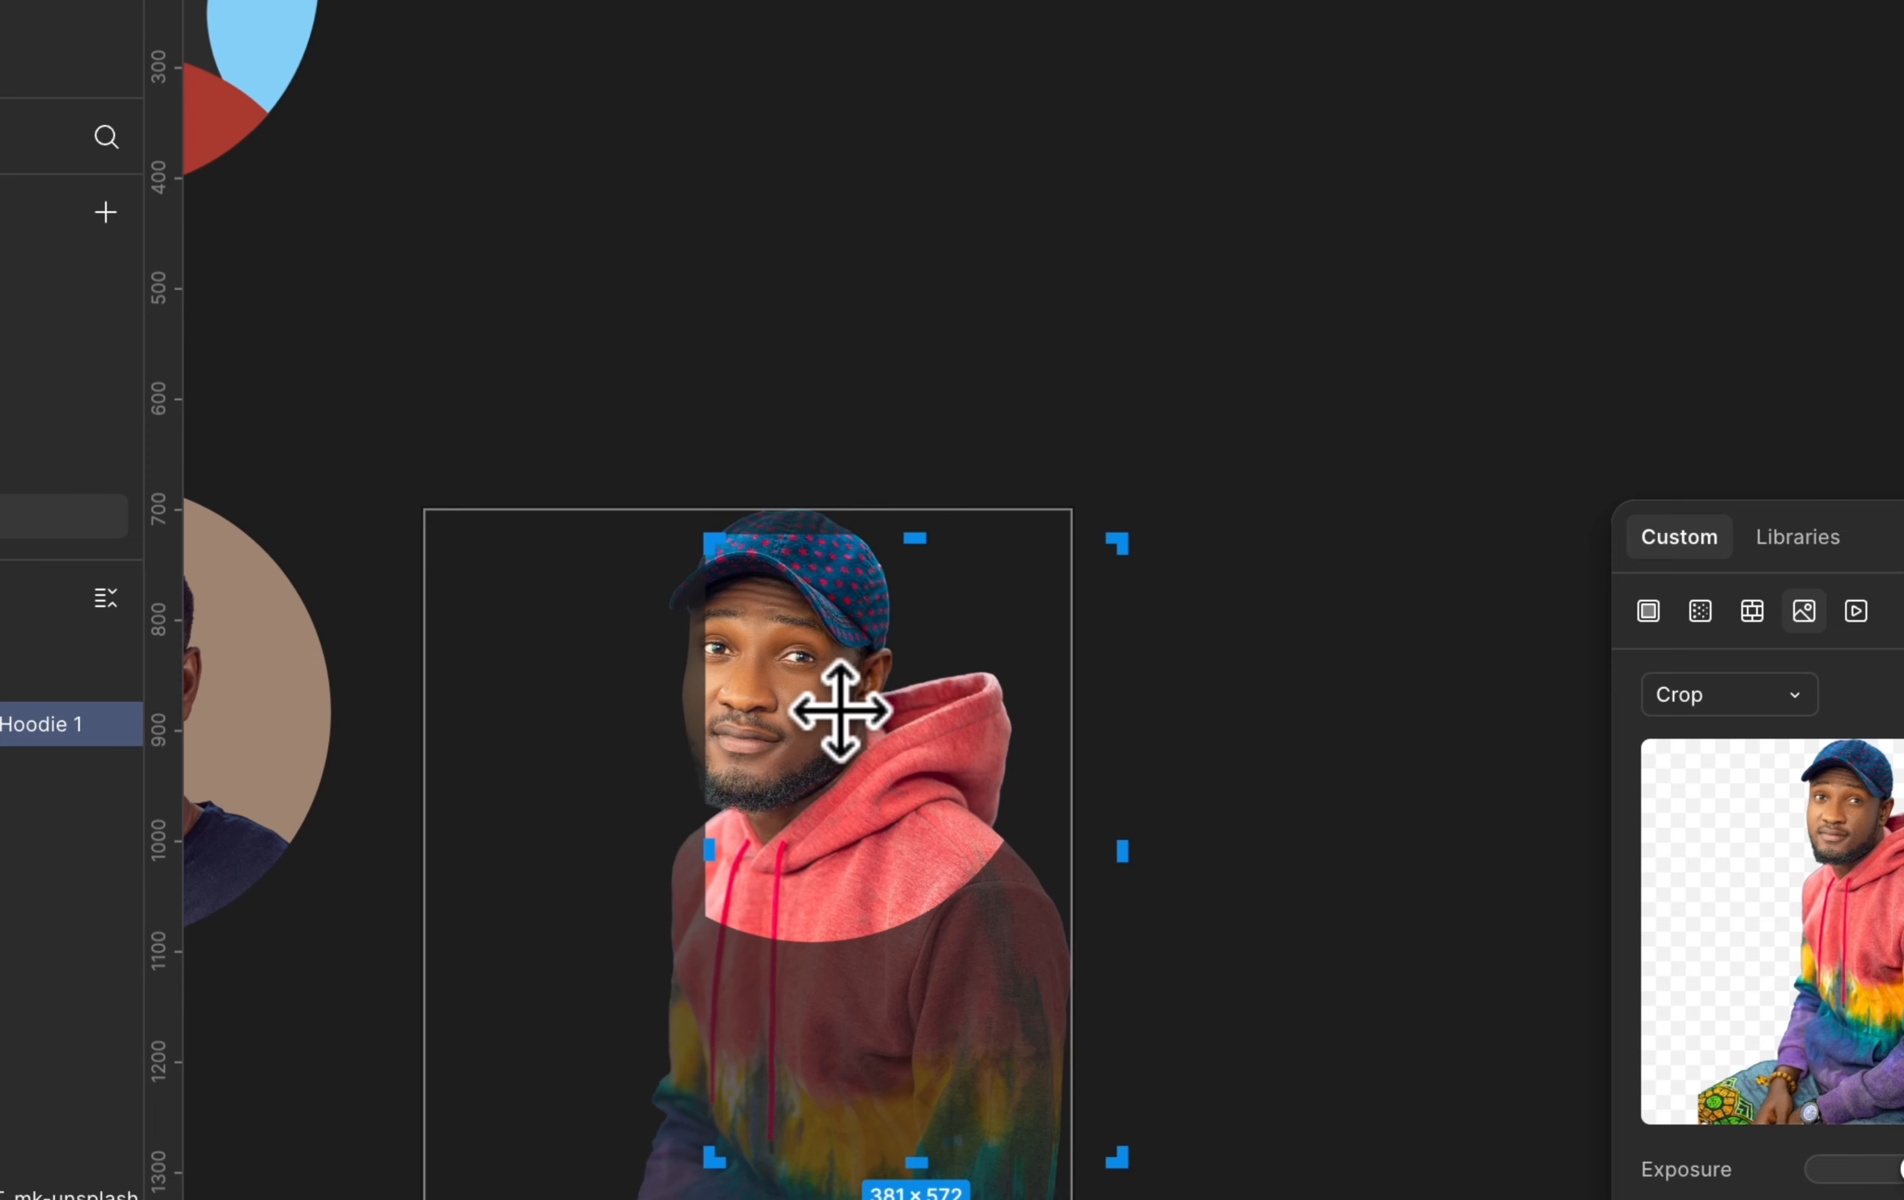
key("ctrl+z")
left_click(932, 476)
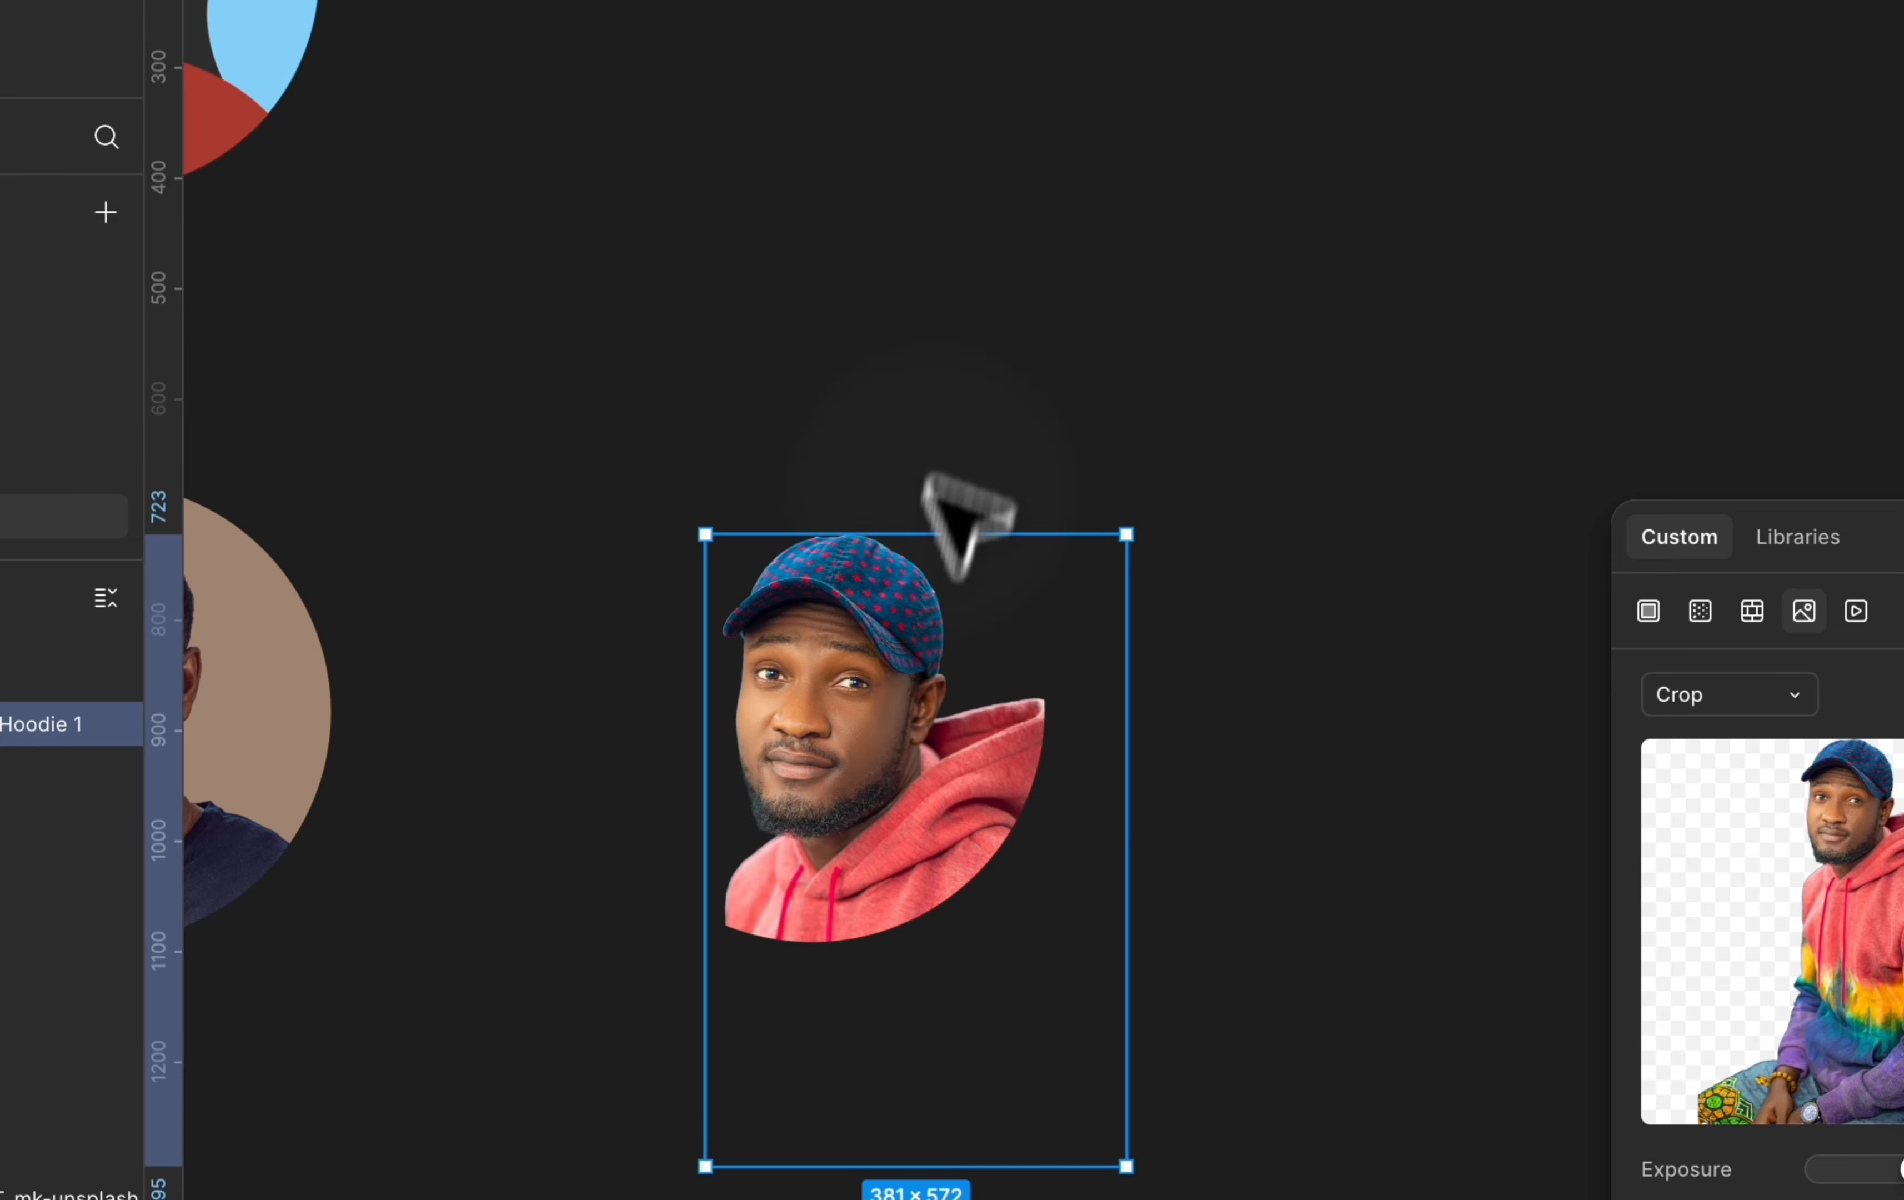
Move the hoodie photo slightly left inside its circular mask so the shoulder fits within the circle
double_click(887, 647)
key("Return")
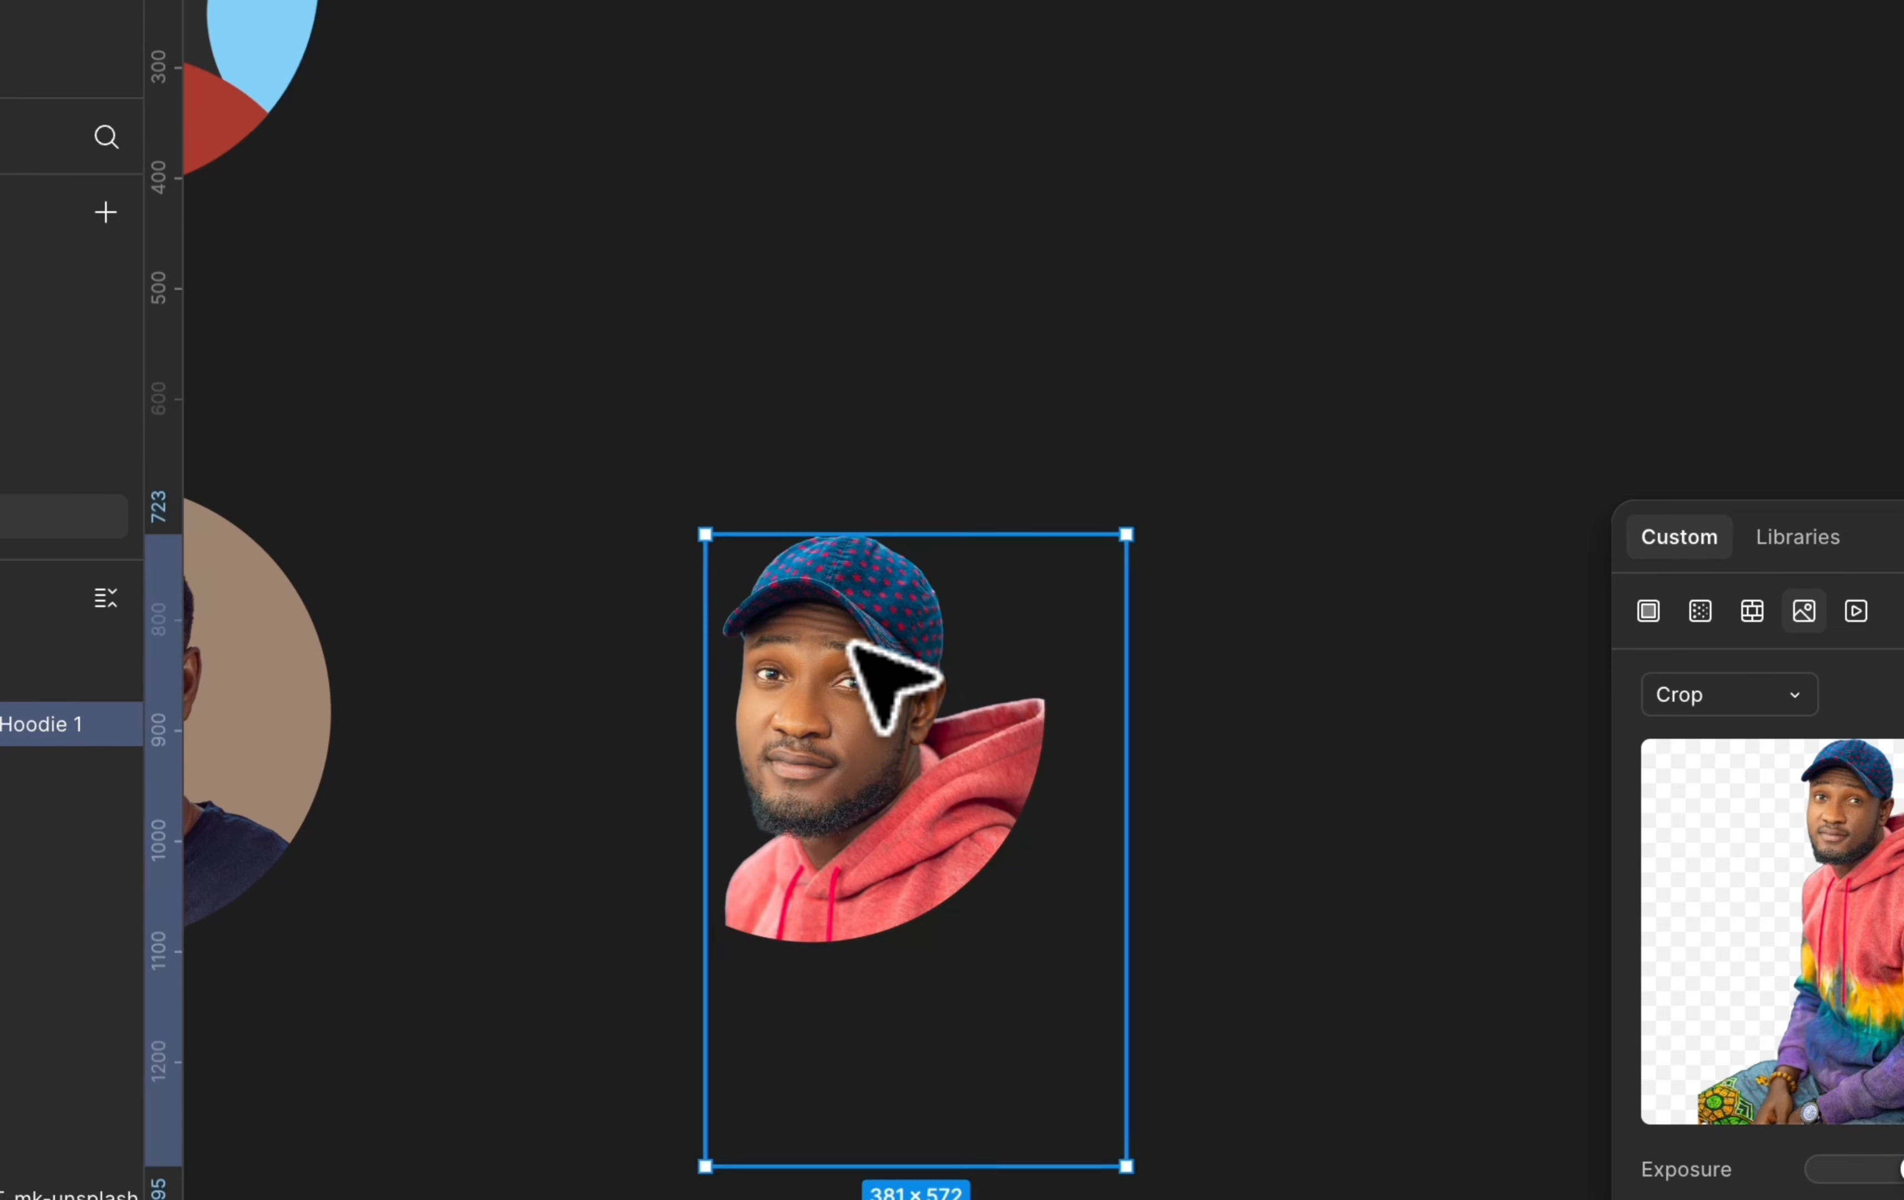
left_click_drag(847, 665, 808, 658)
left_click(853, 425)
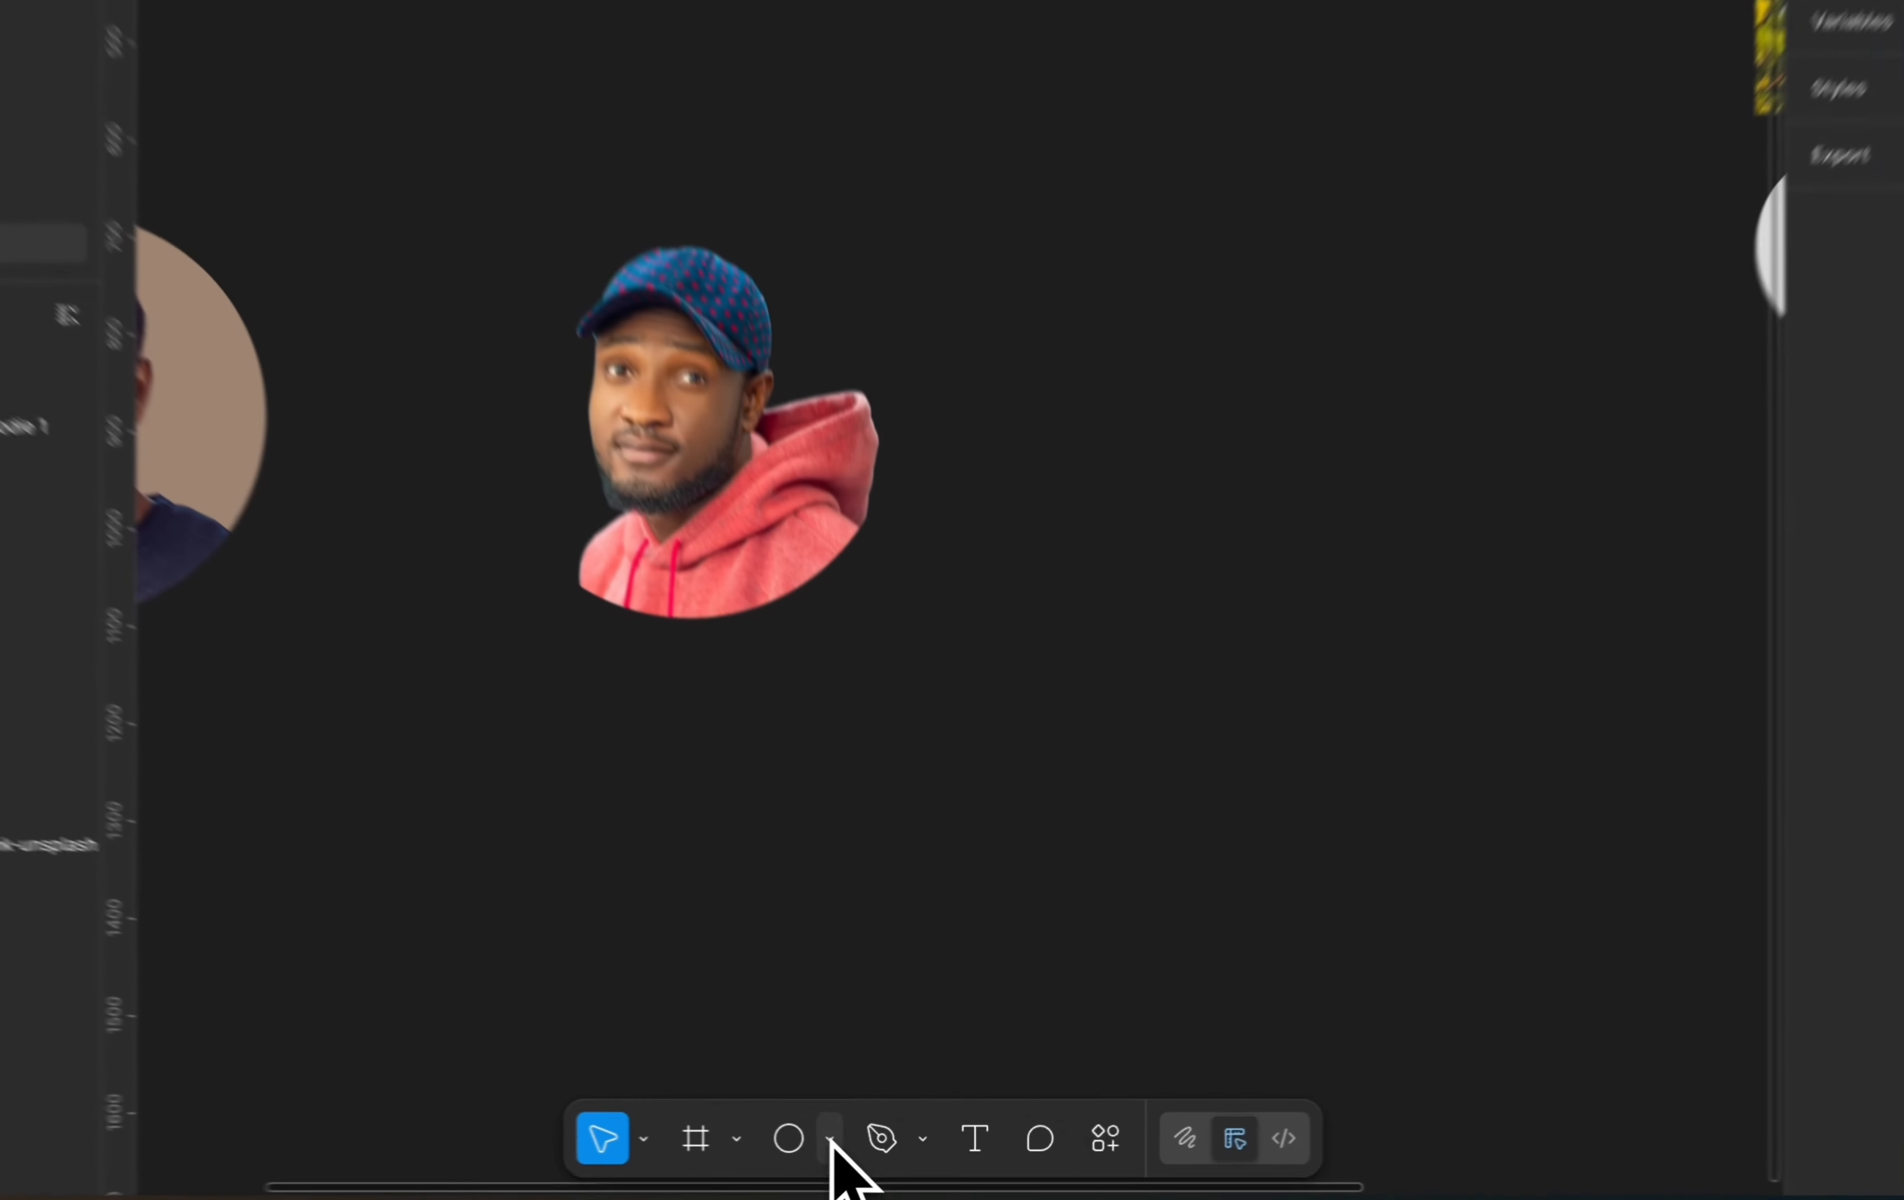
Draw a rectangle of about 474 × 412 beside the masked hoodie portrait
left_click(866, 1141)
left_click(999, 796)
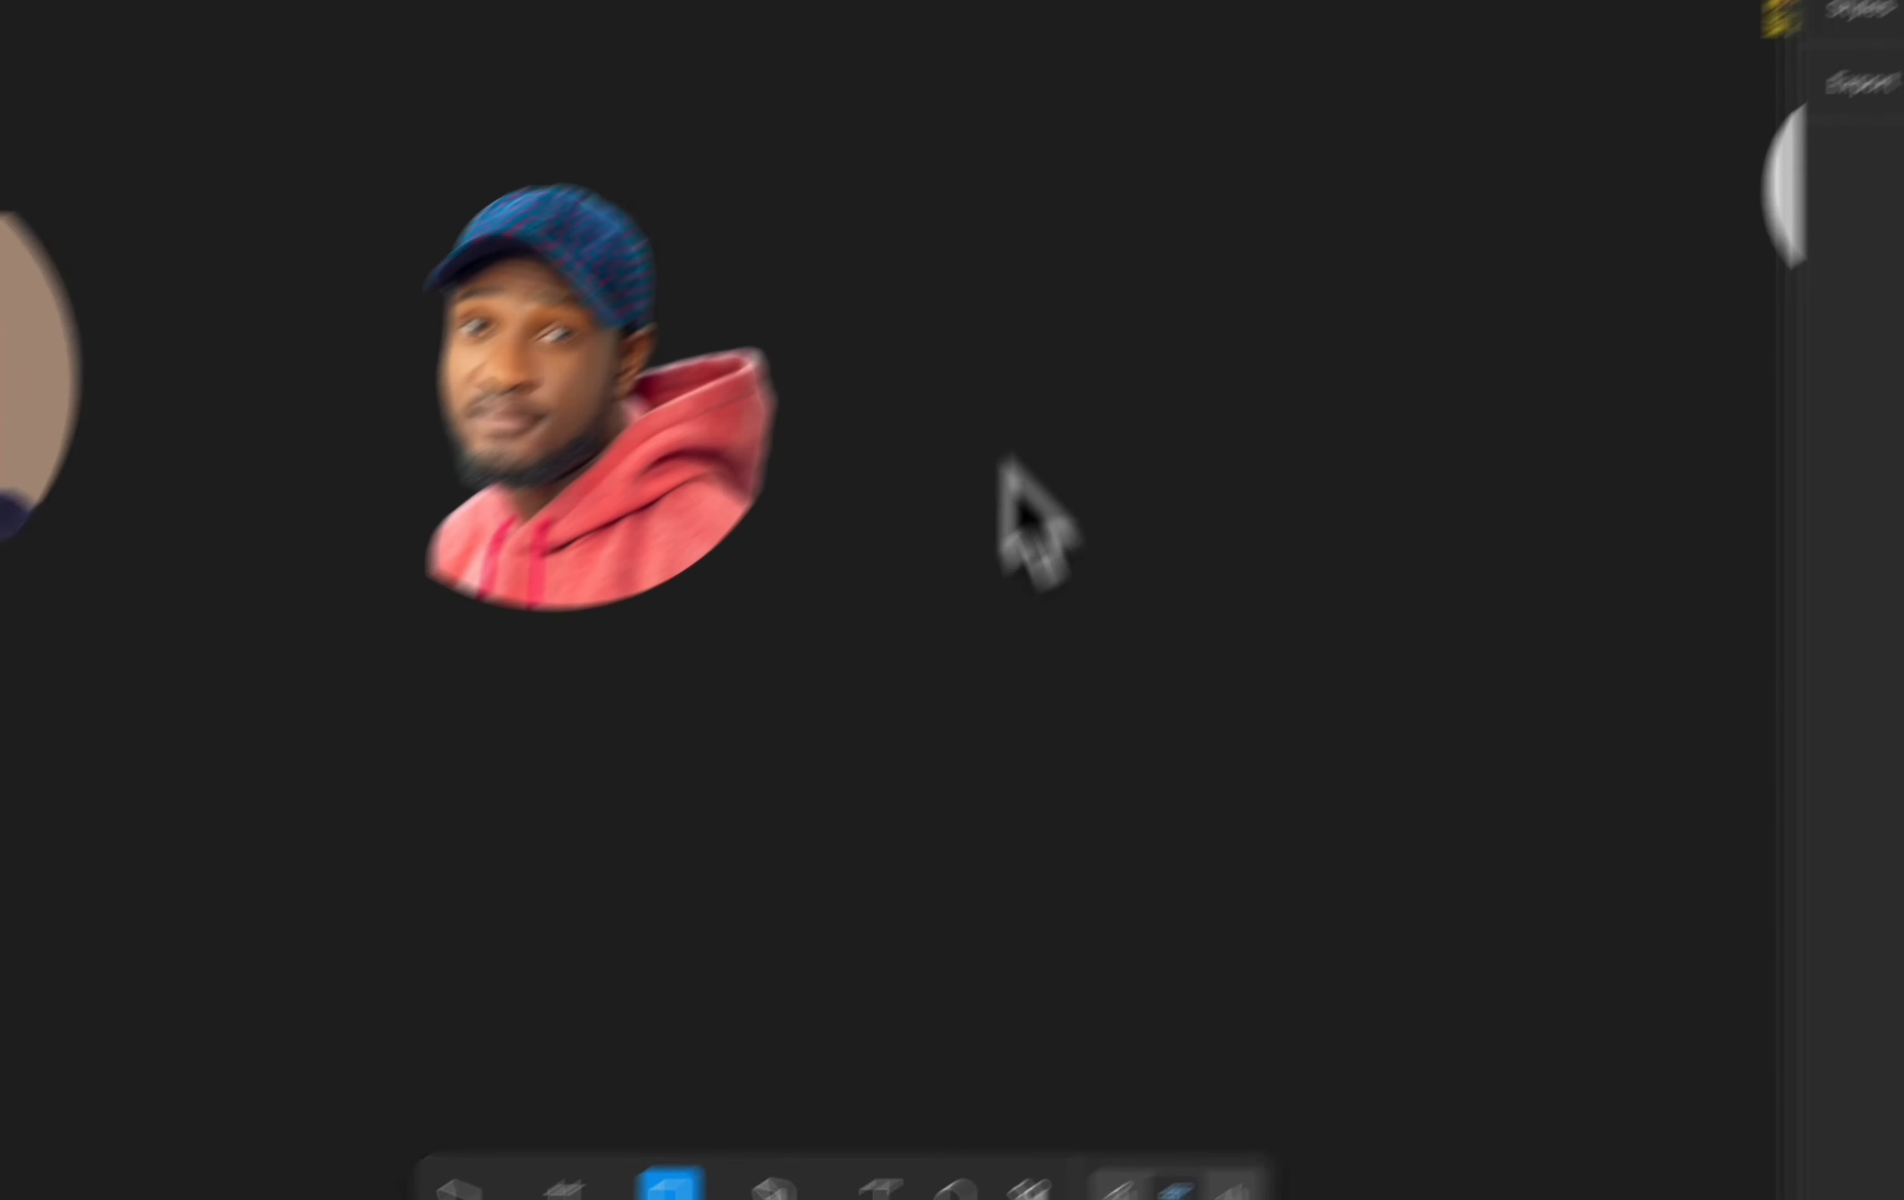
left_click_drag(1084, 126, 1604, 577)
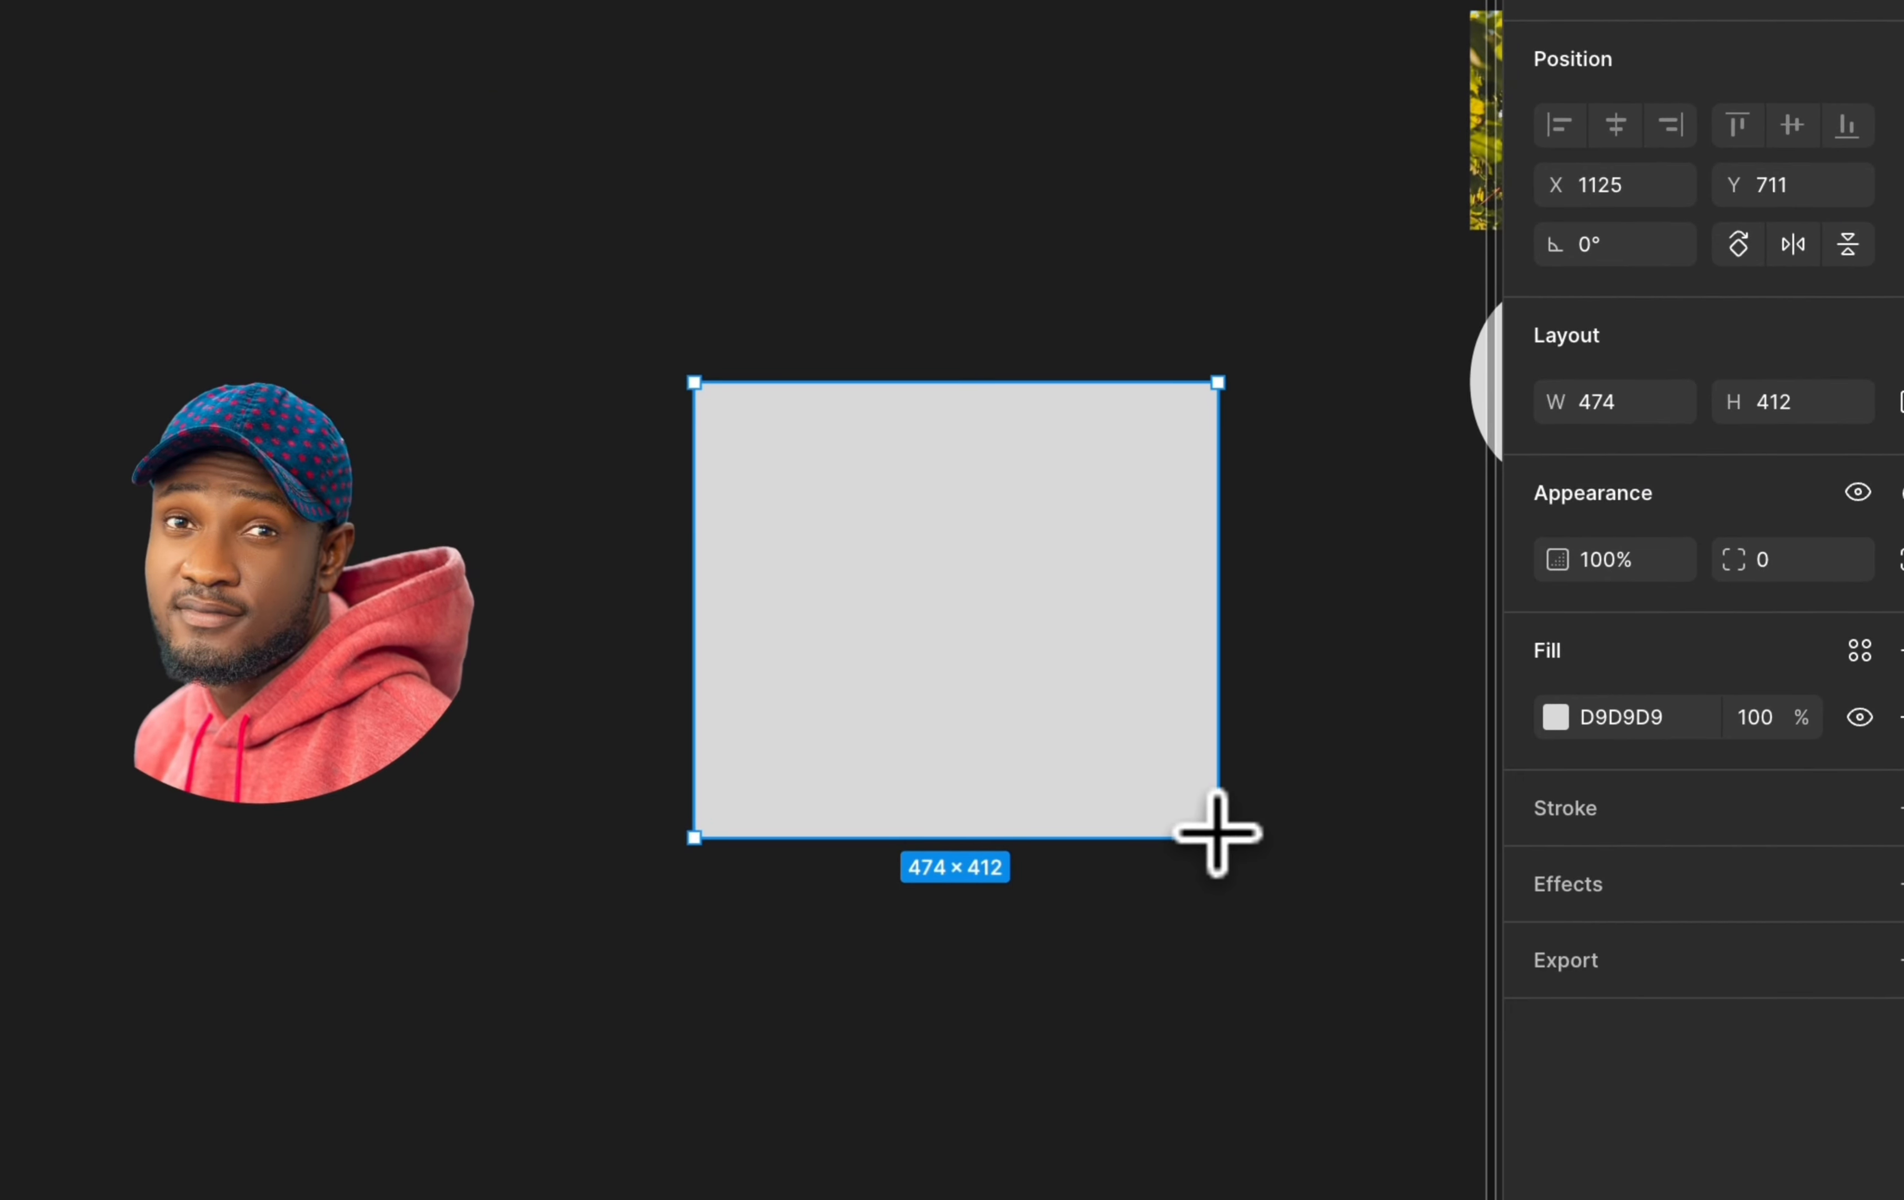
Set the rectangle's fill to light blue 91E2FF and move it closer to the masked hoodie portrait
left_click(1556, 716)
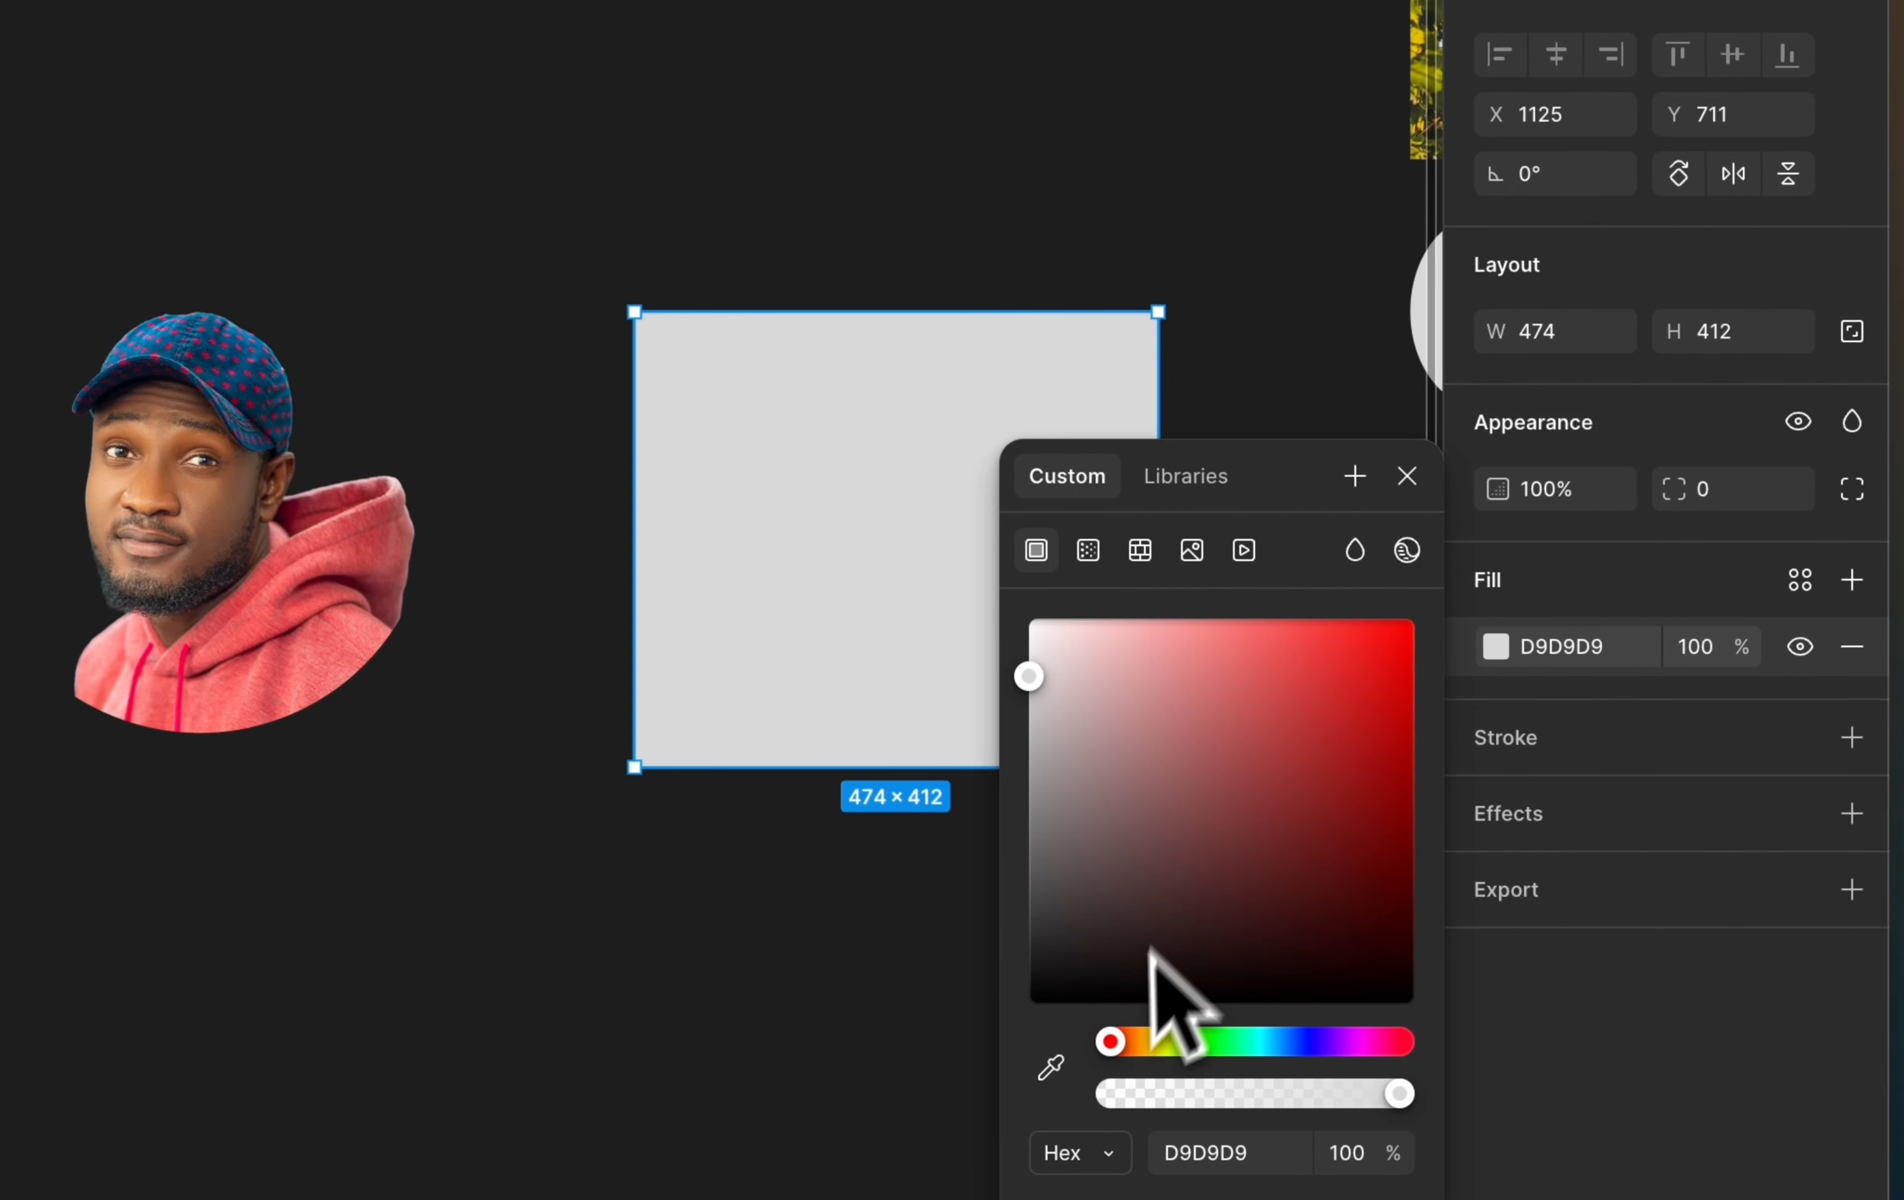
left_click_drag(1250, 1040, 1268, 1041)
left_click_drag(1248, 690, 1233, 617)
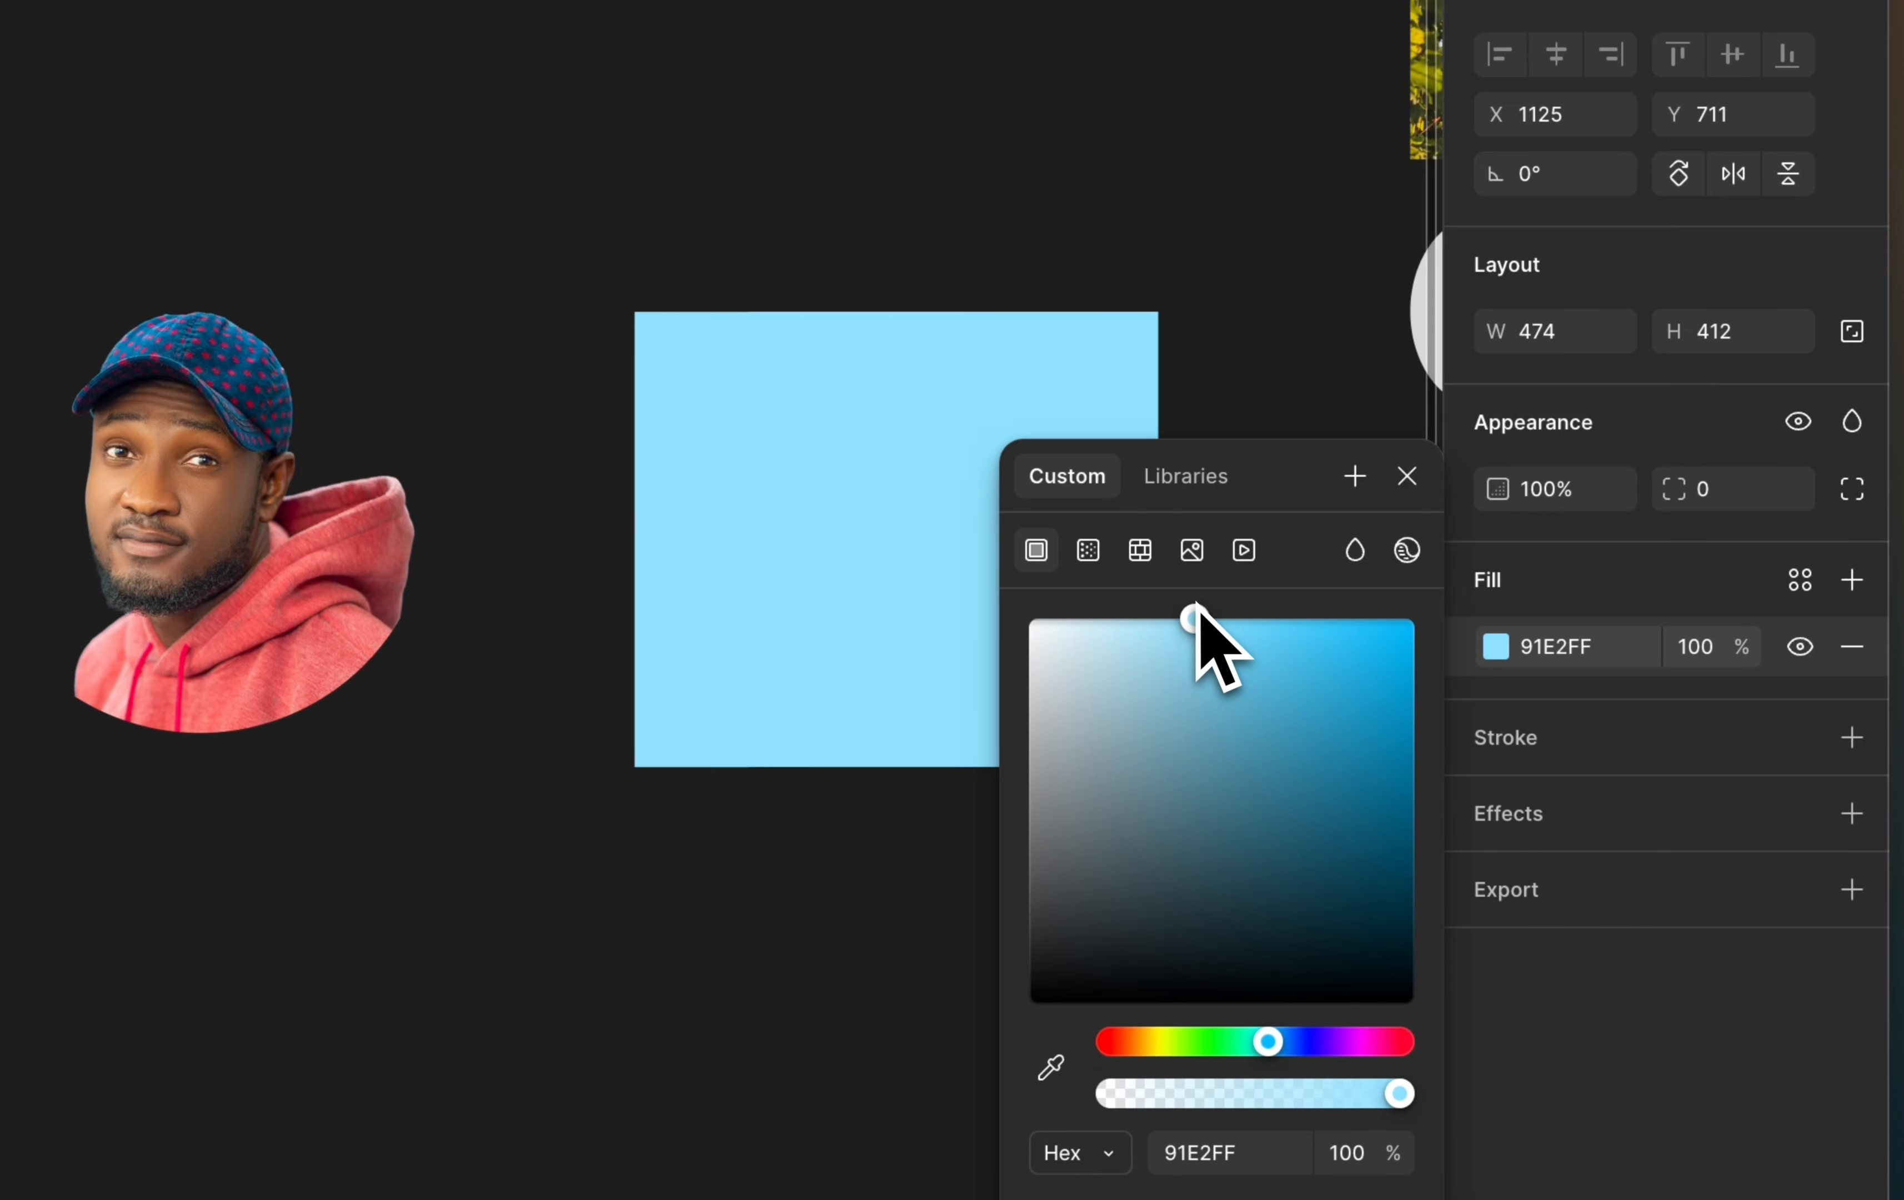
left_click(777, 181)
left_click_drag(838, 434, 739, 379)
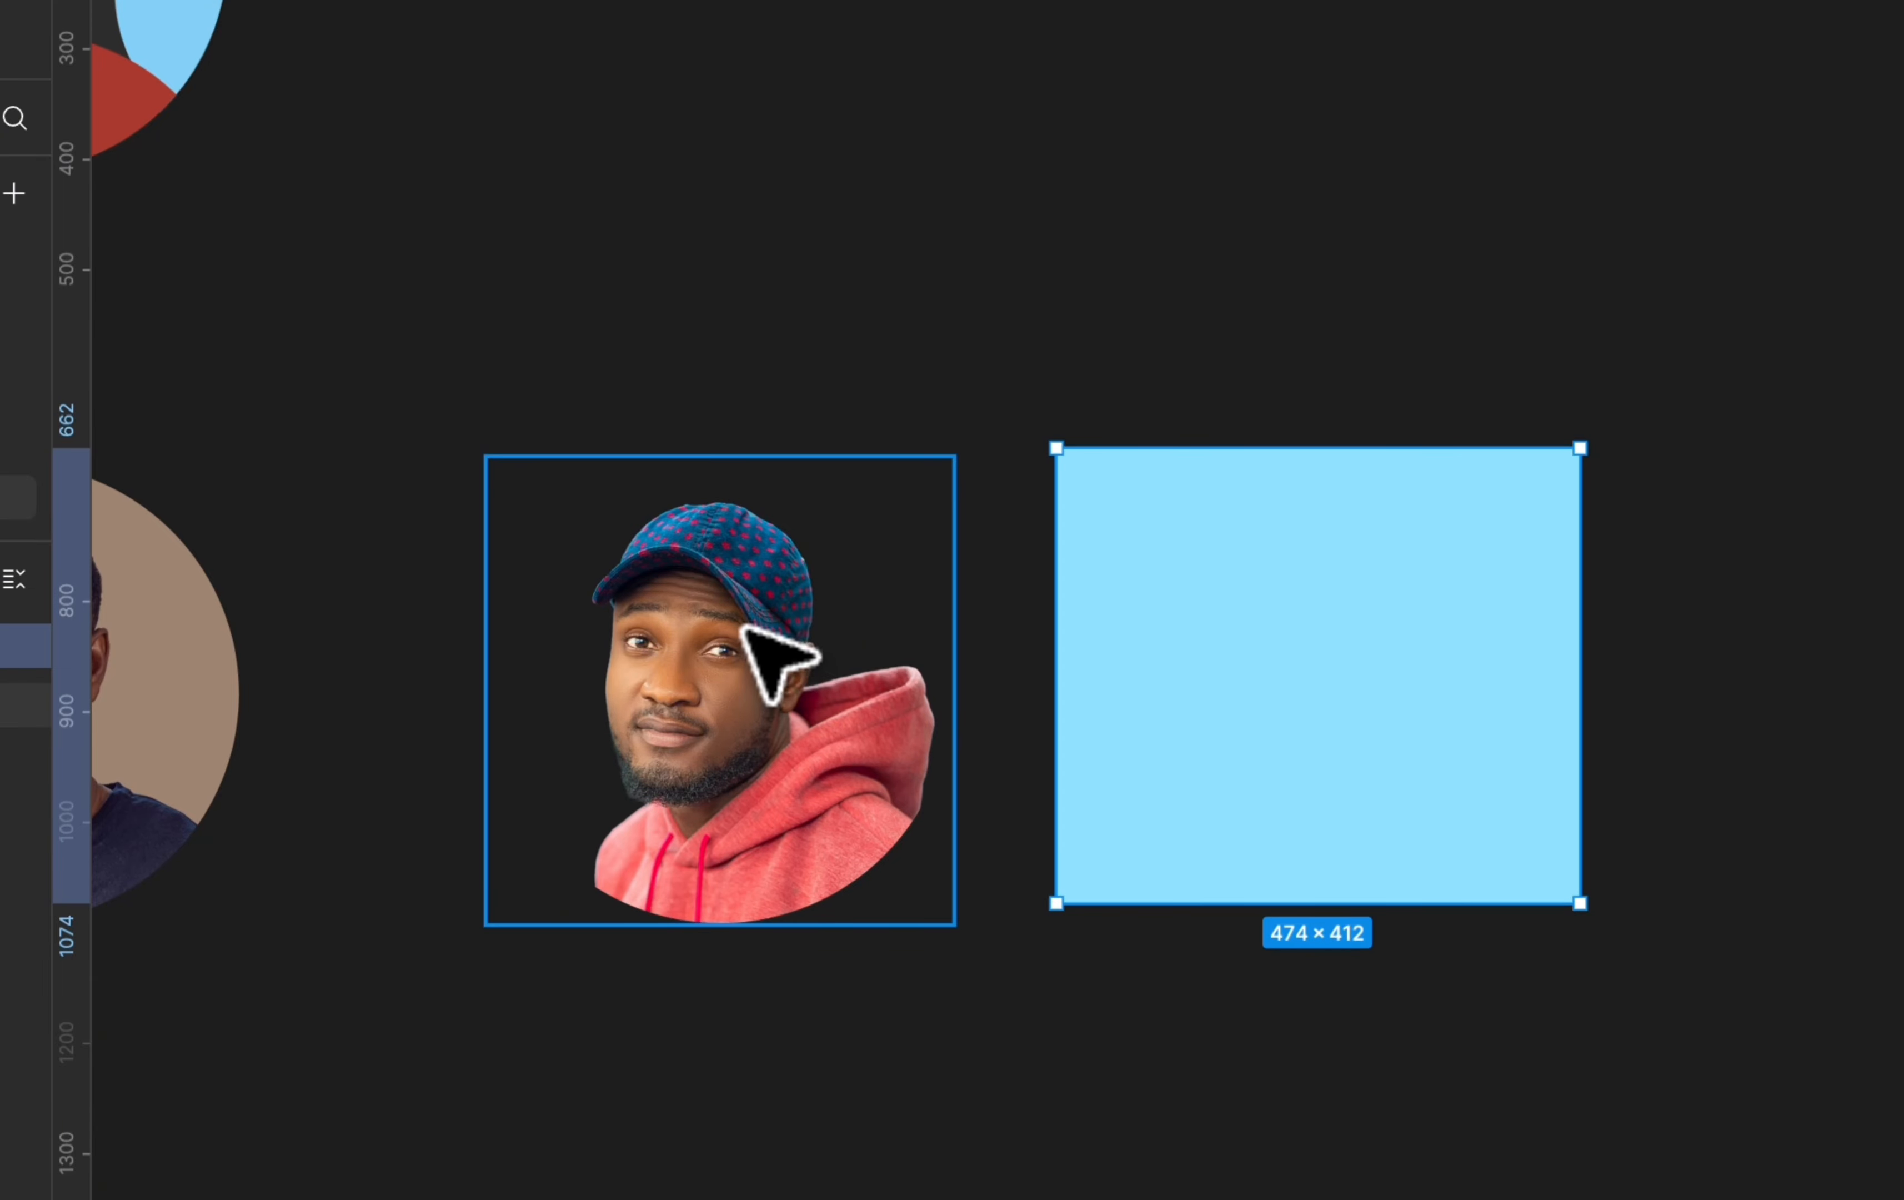
Cut the blue rectangle and paste it into the hoodie portrait's mask group
left_click(780, 661)
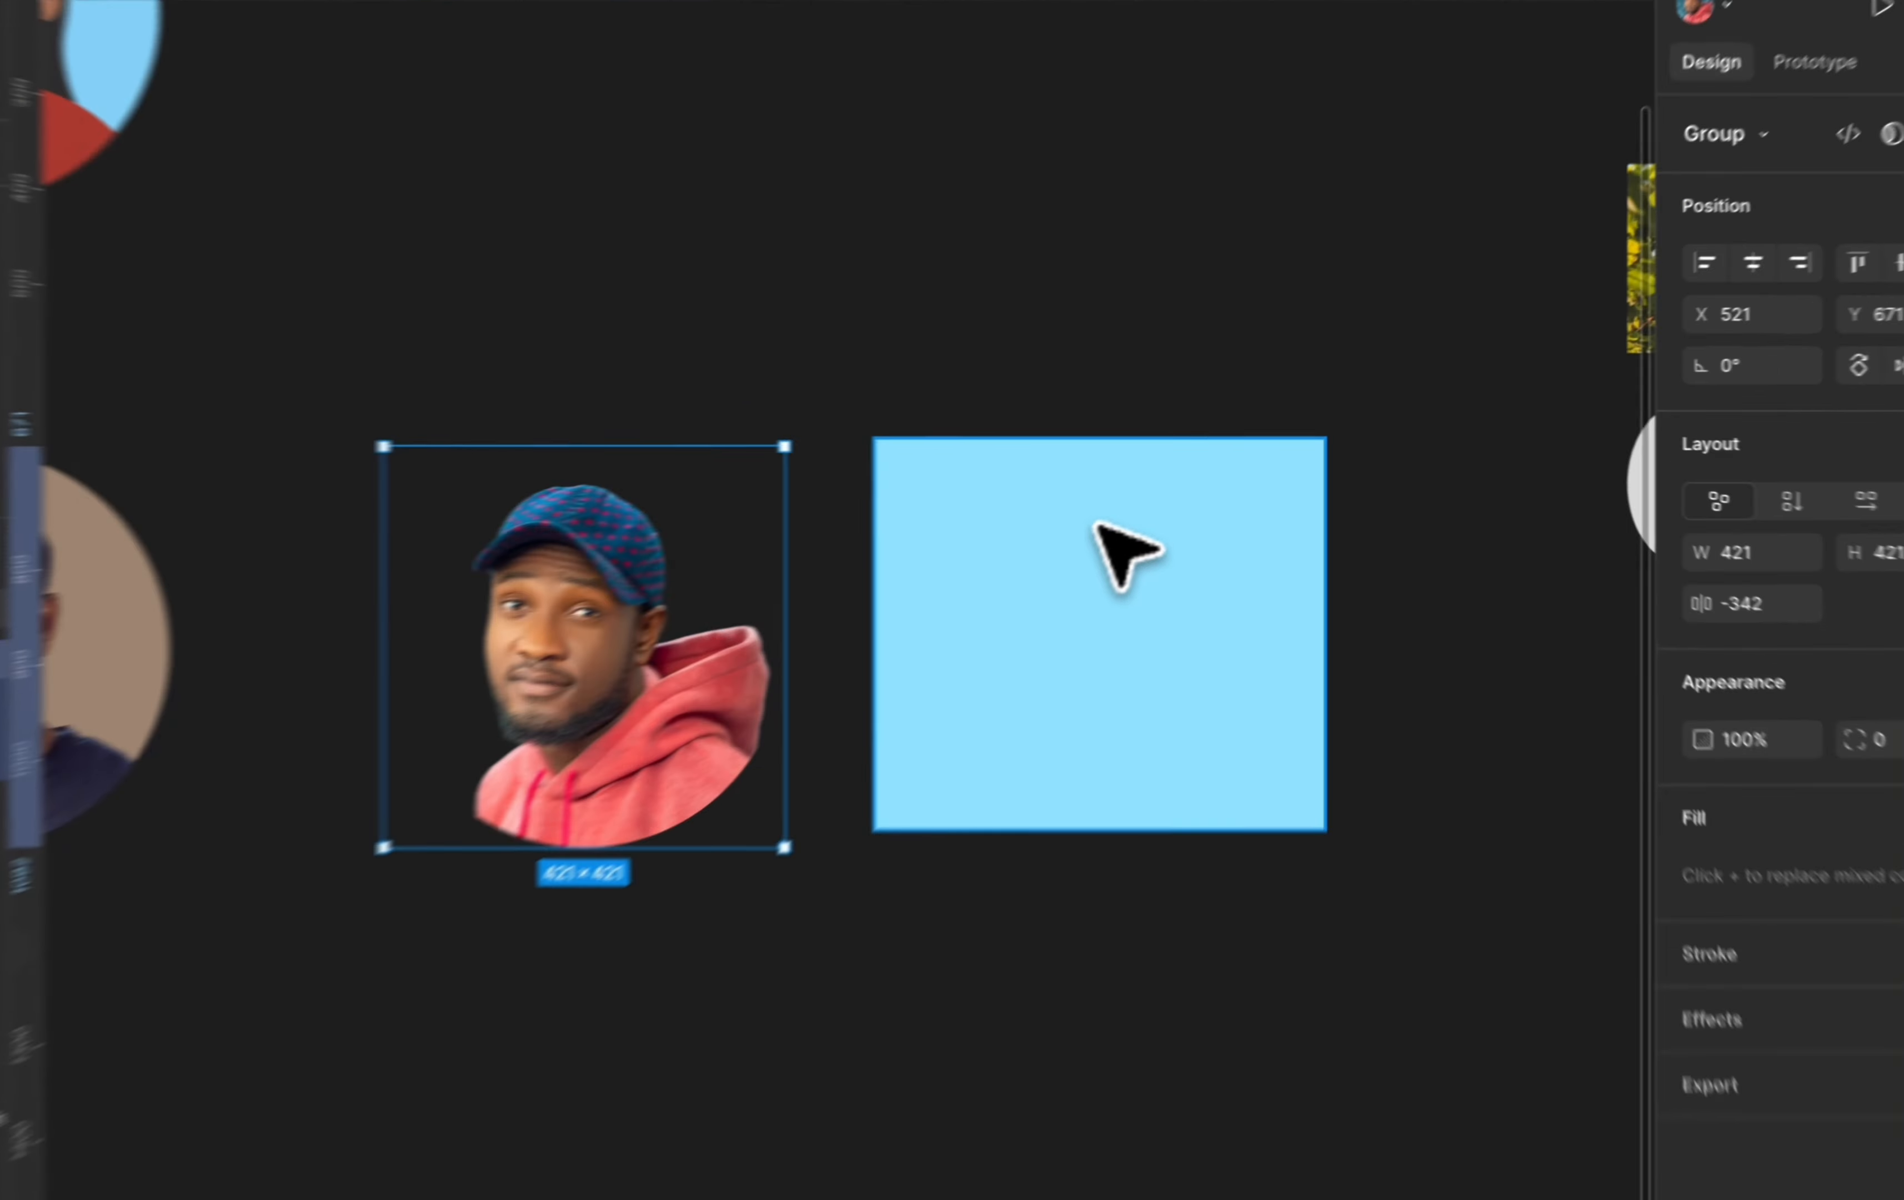
left_click(1160, 497)
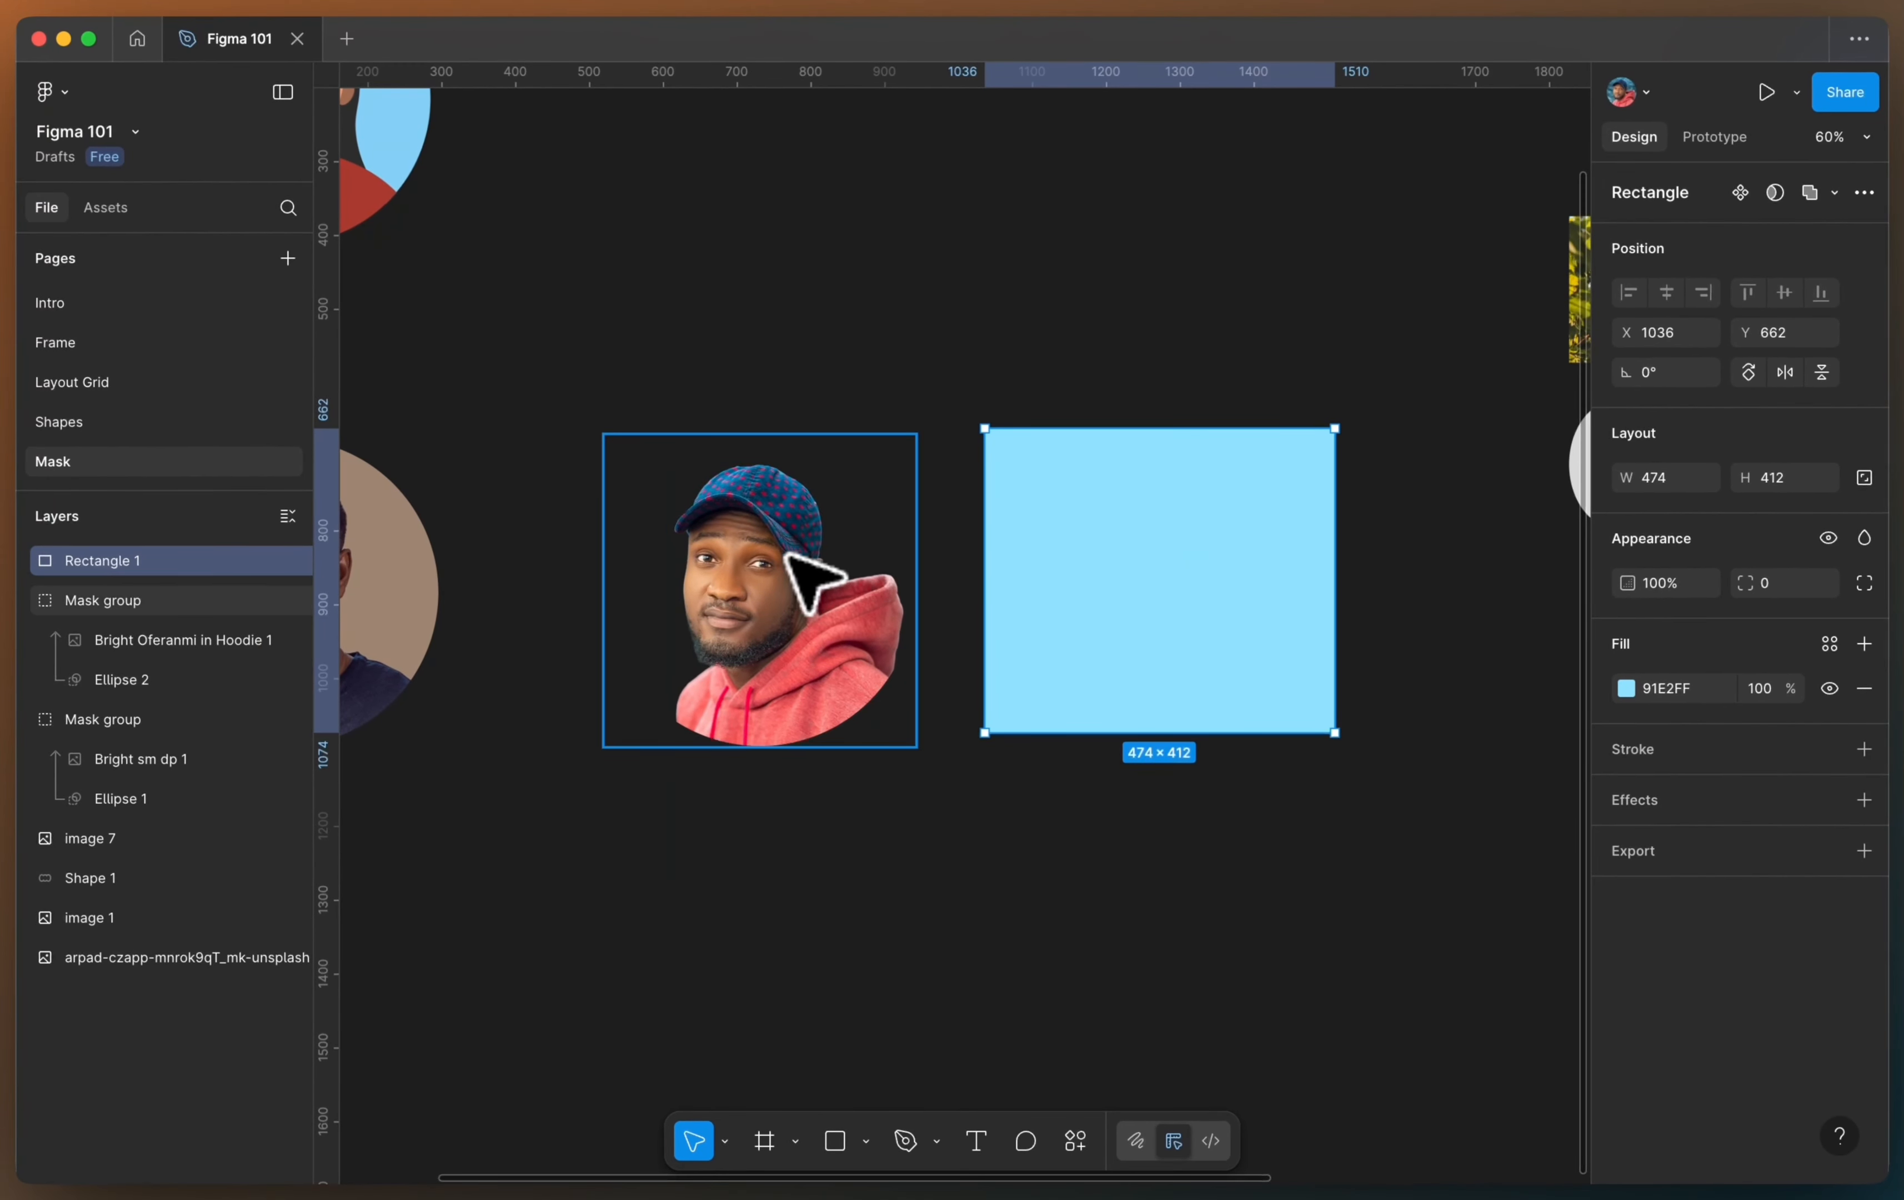
key("cmd+x")
left_click(809, 579)
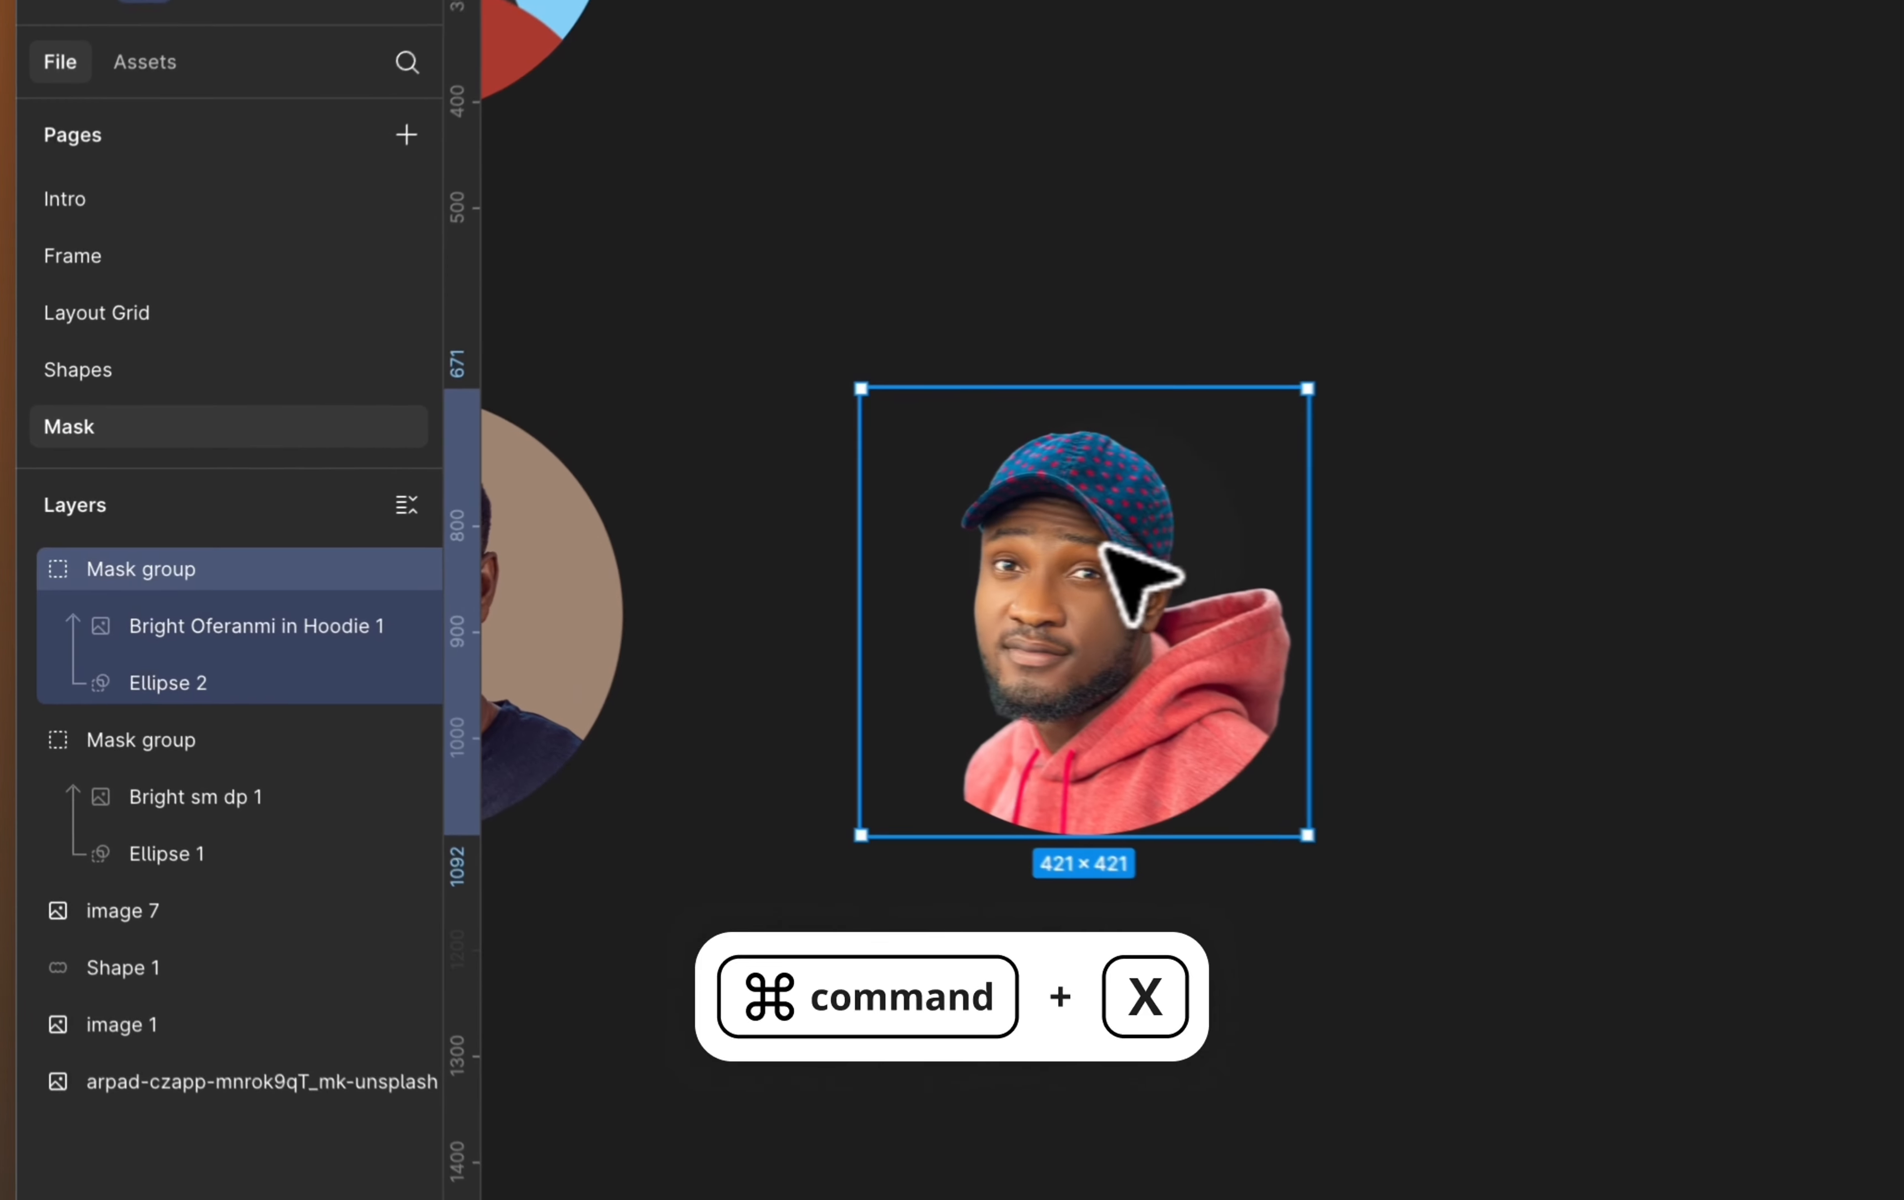
left_click(237, 564)
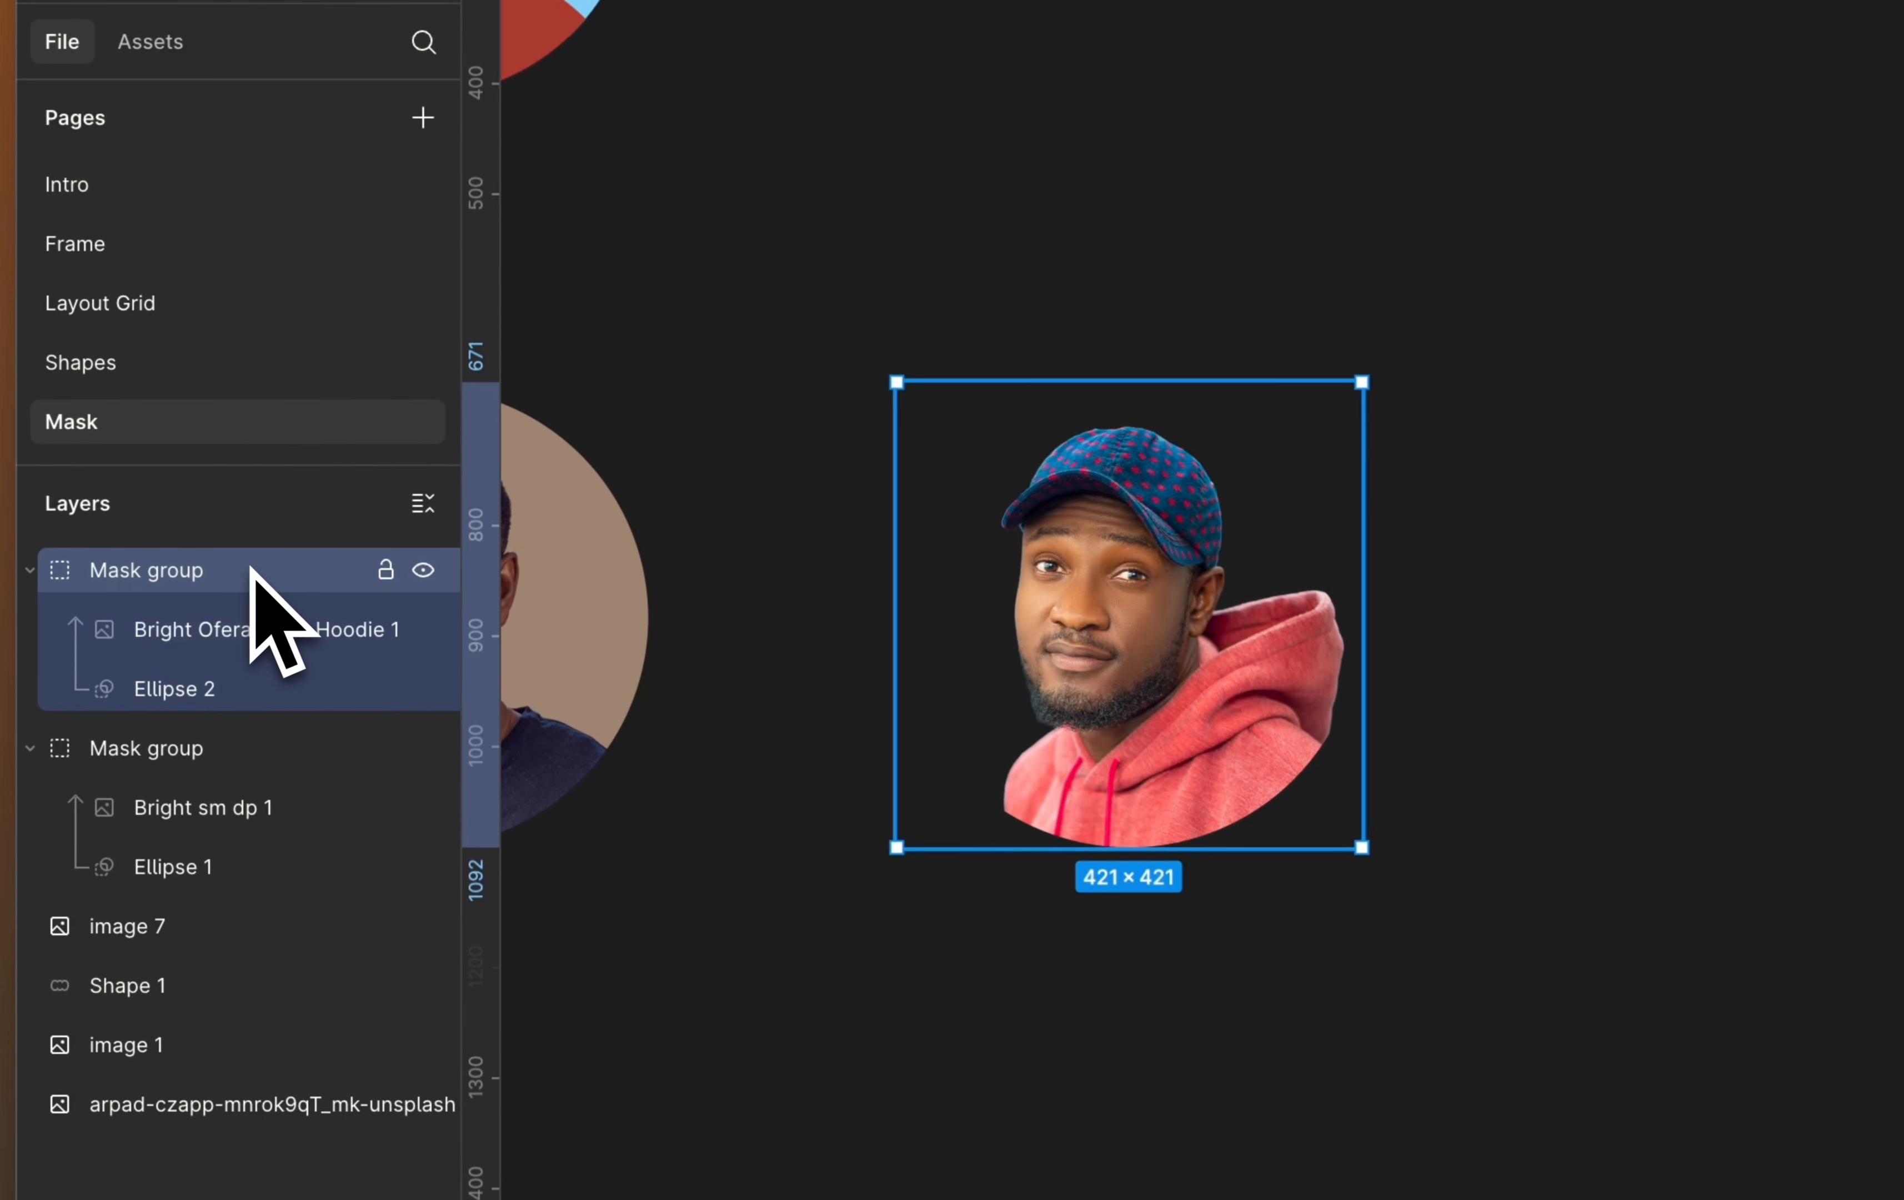
key("super+v")
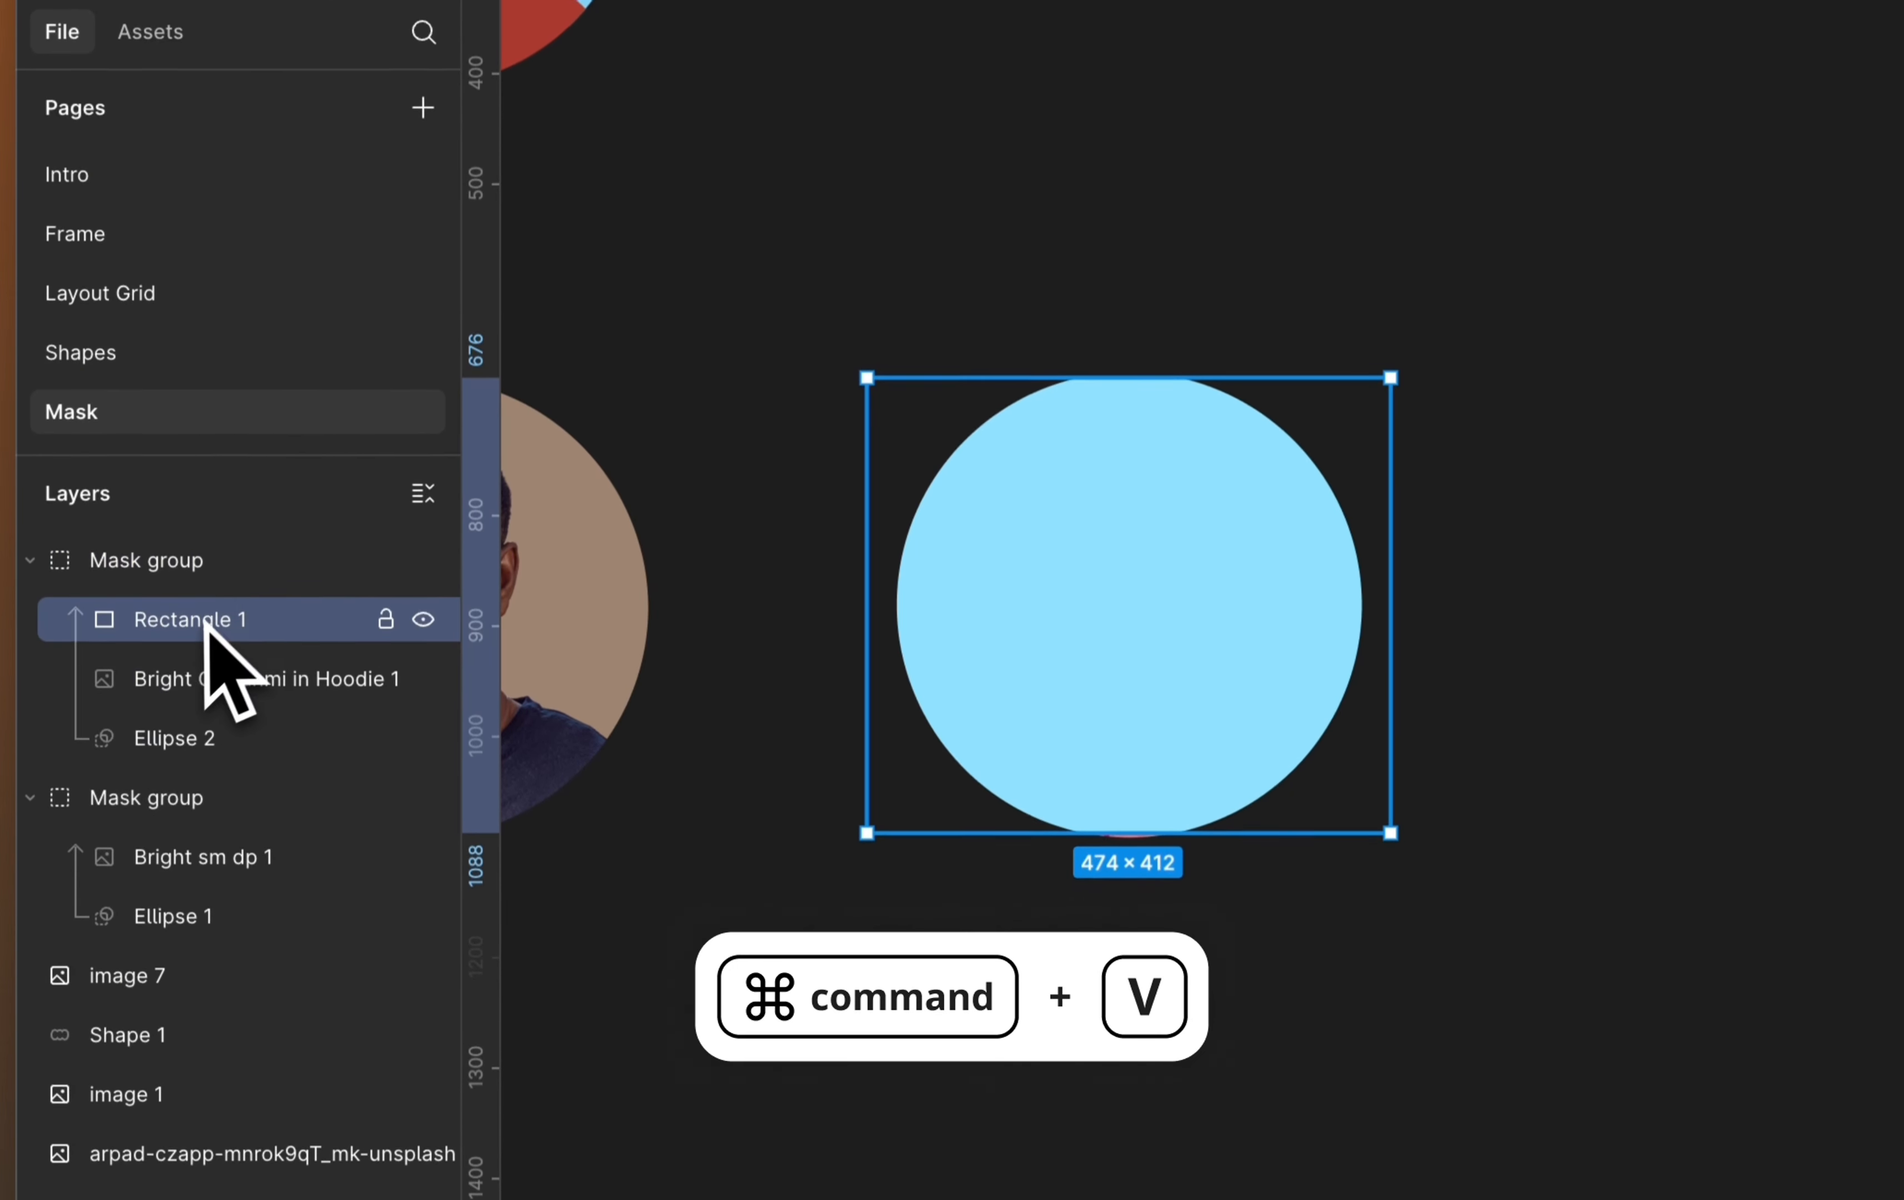
Stretch the blue rectangle to about 474 × 448 to cover the circle and place it beneath the hoodie photo in the mask group
left_click_drag(1022, 365, 1023, 353)
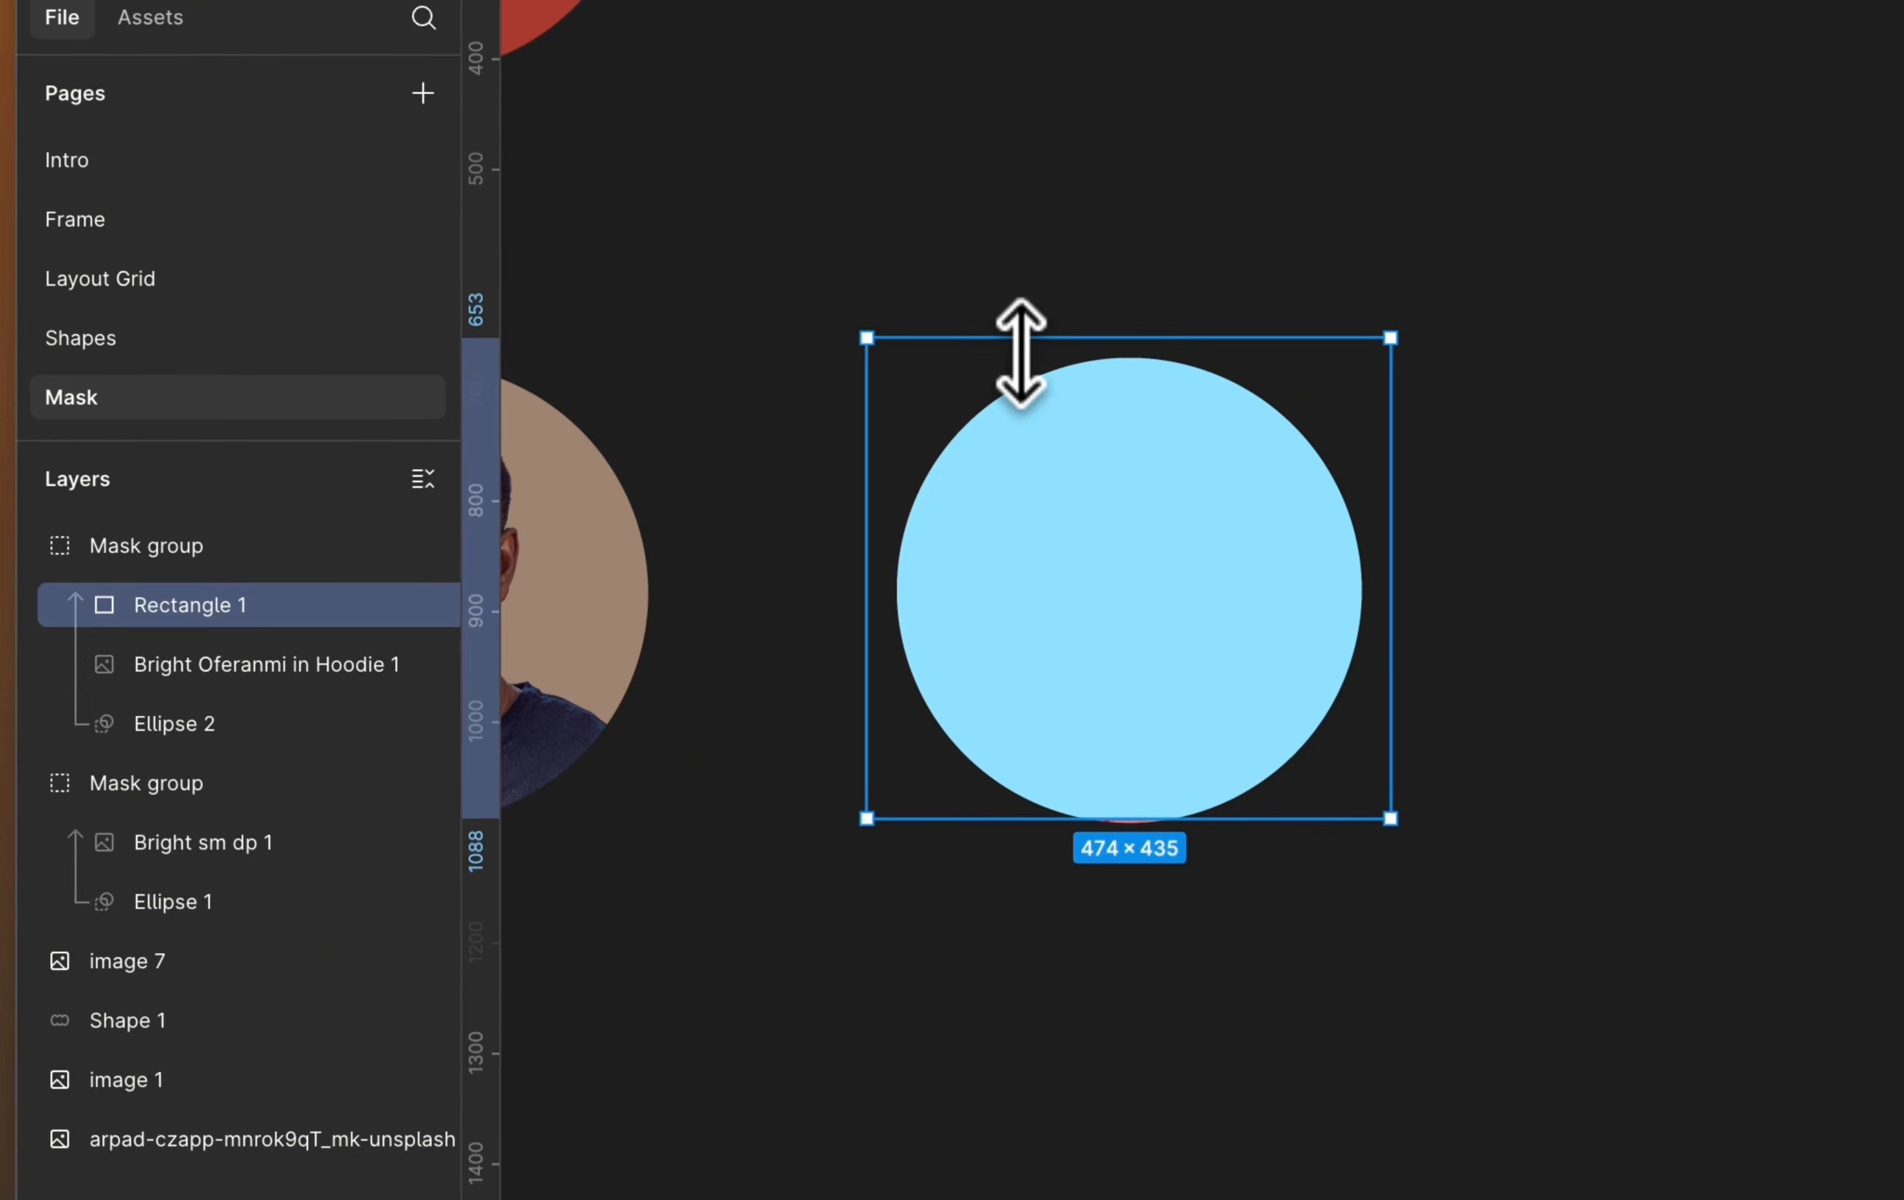
left_click_drag(1020, 821, 1018, 854)
left_click_drag(251, 617, 244, 605)
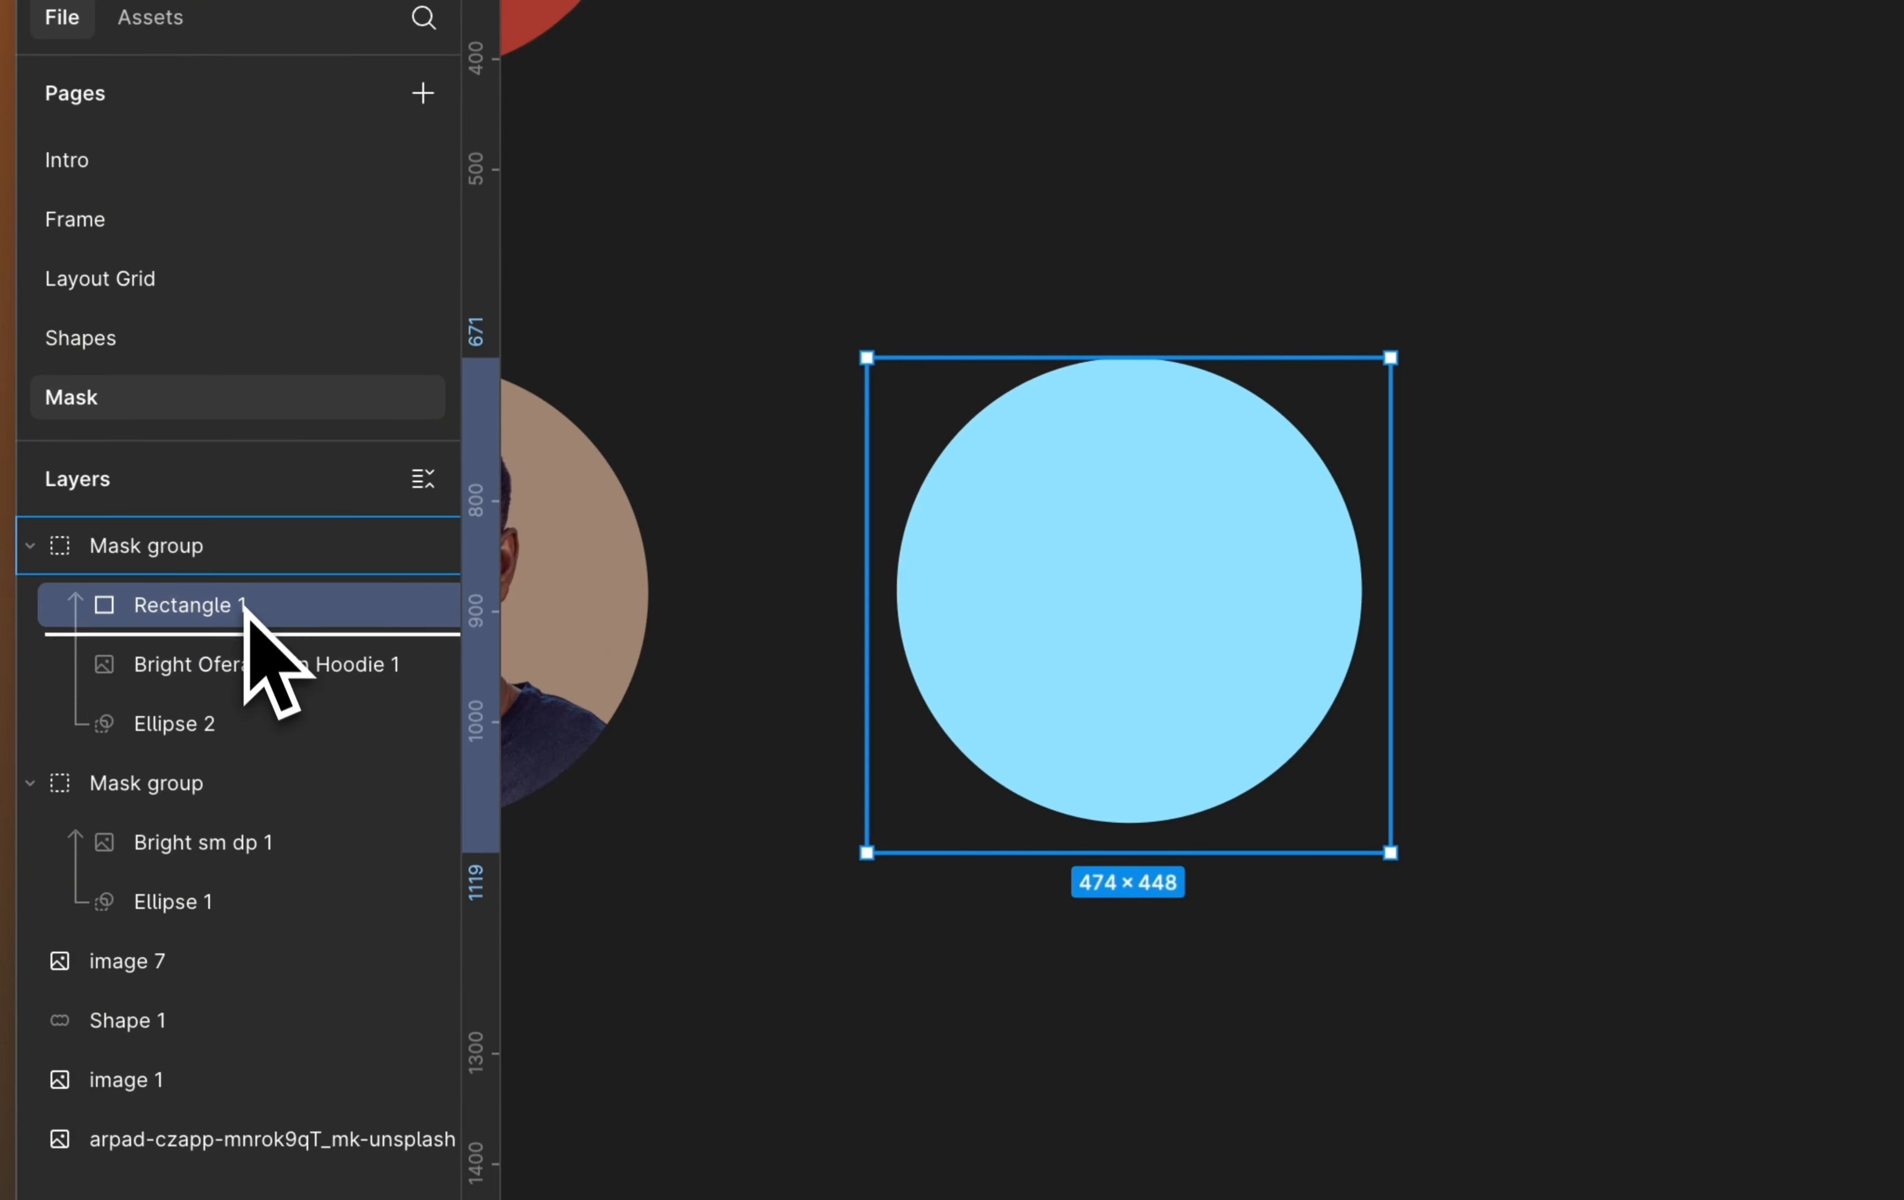
left_click_drag(243, 680, 243, 680)
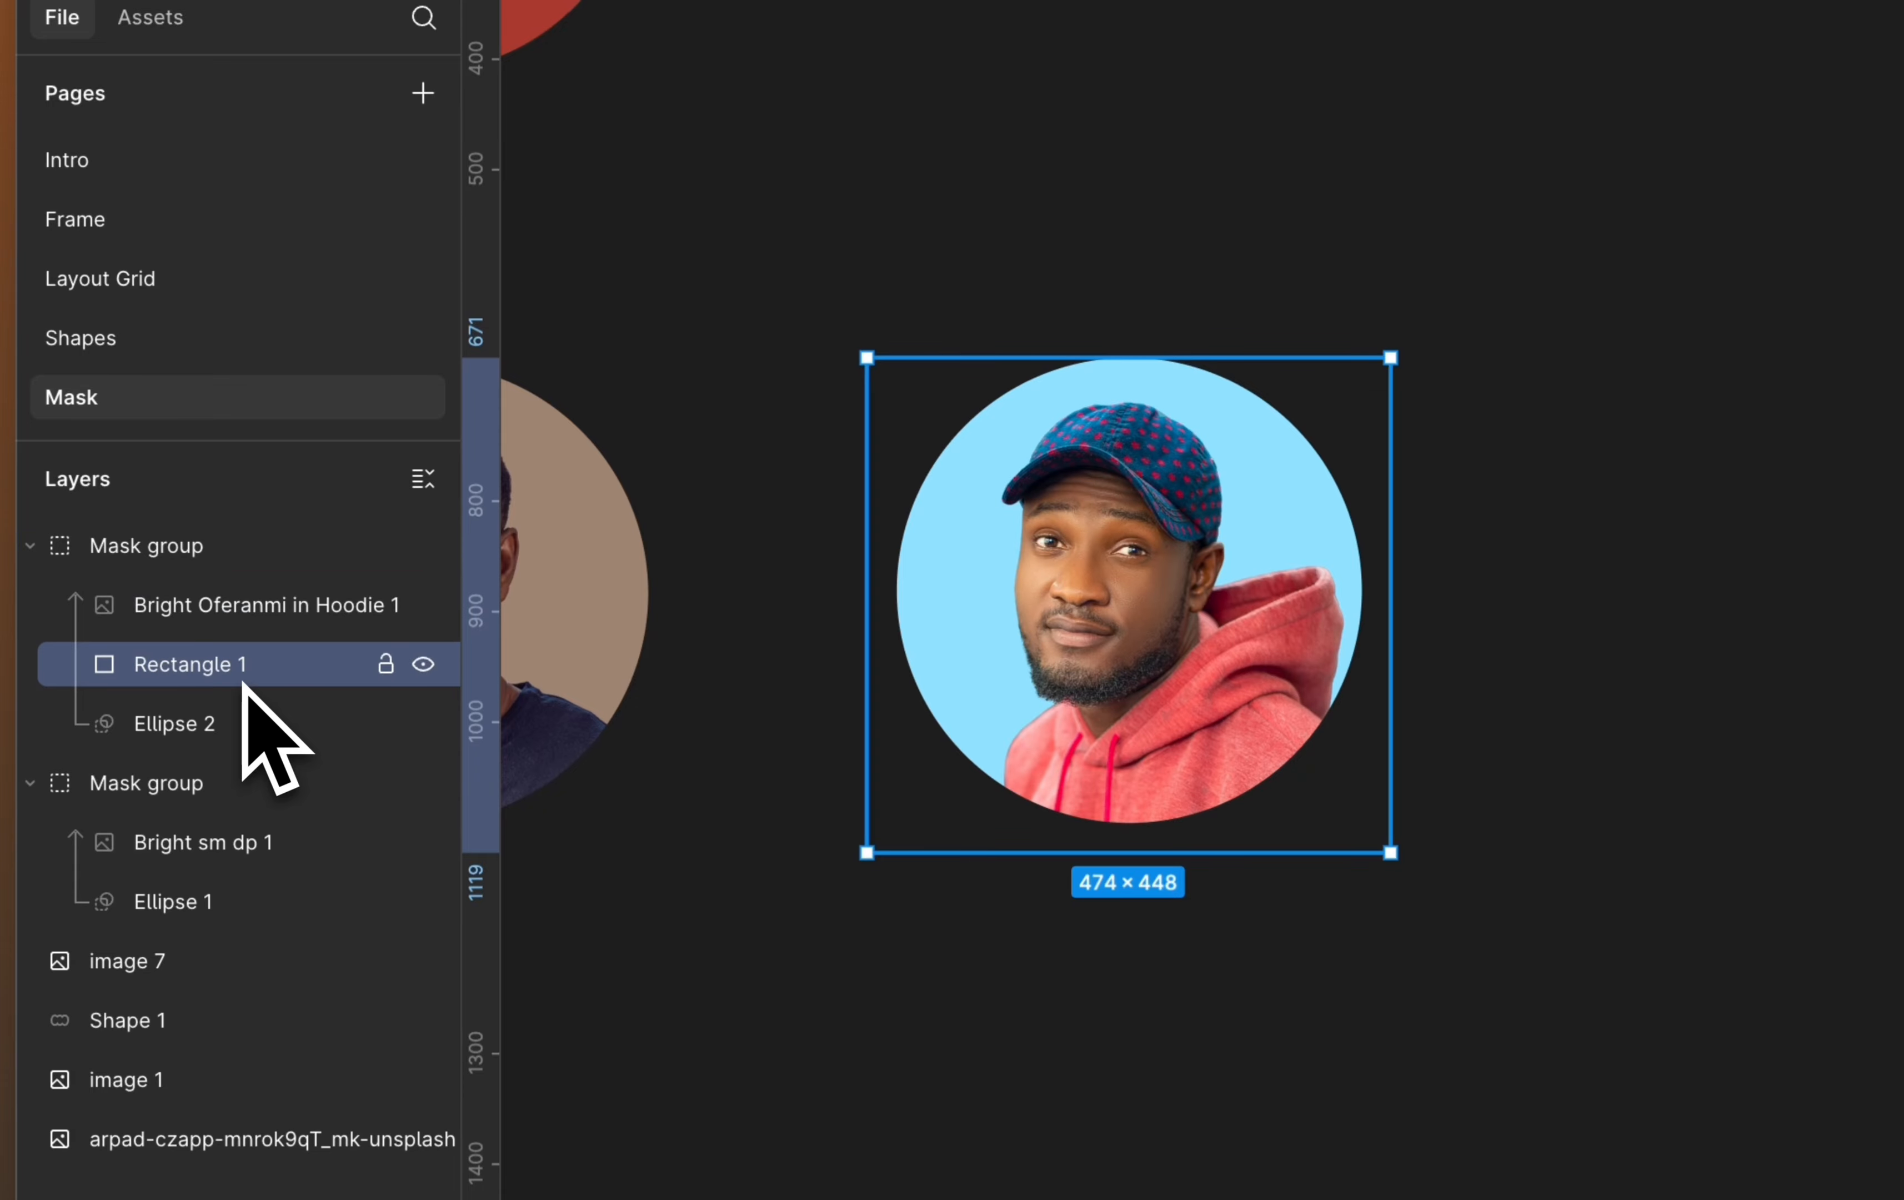
left_click(1428, 208)
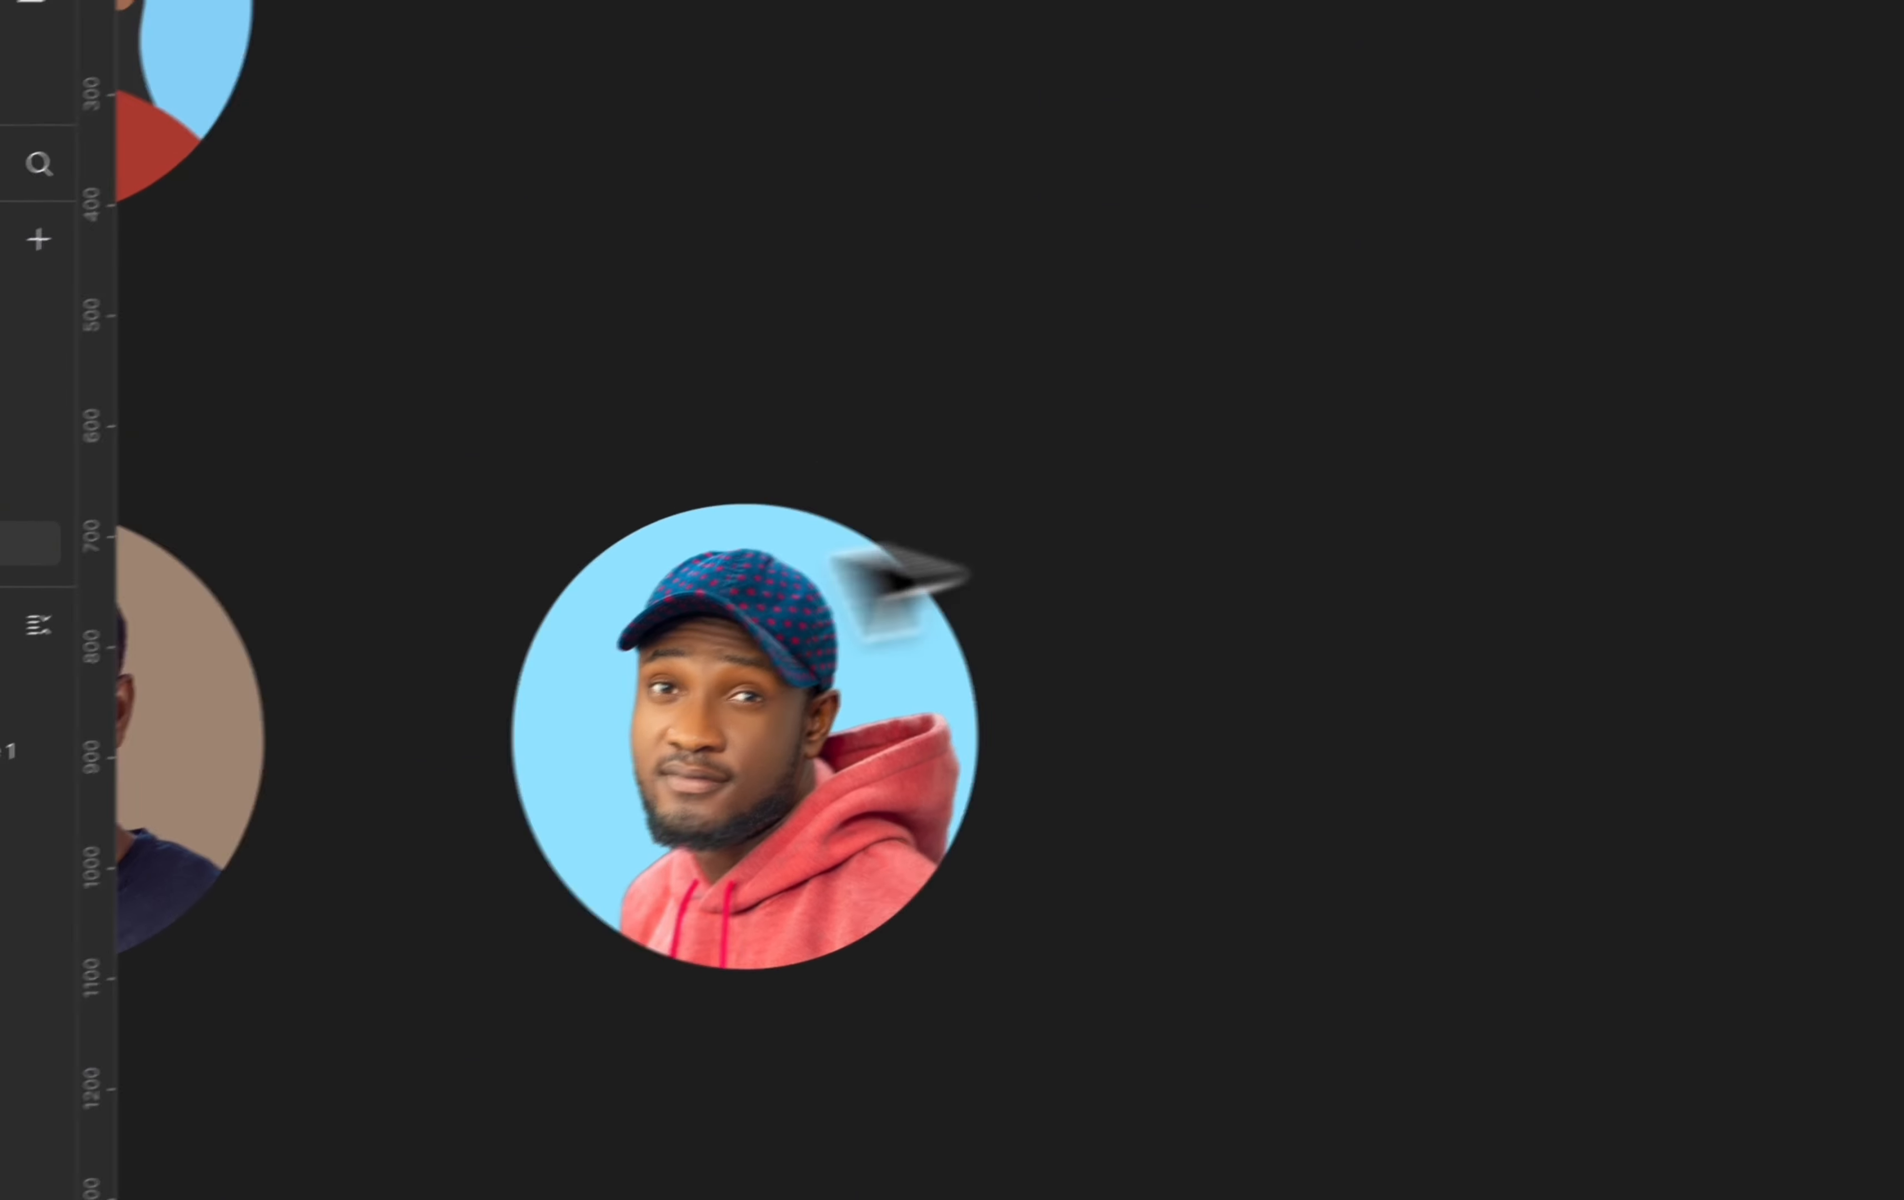
left_click(243, 674)
left_click(246, 611)
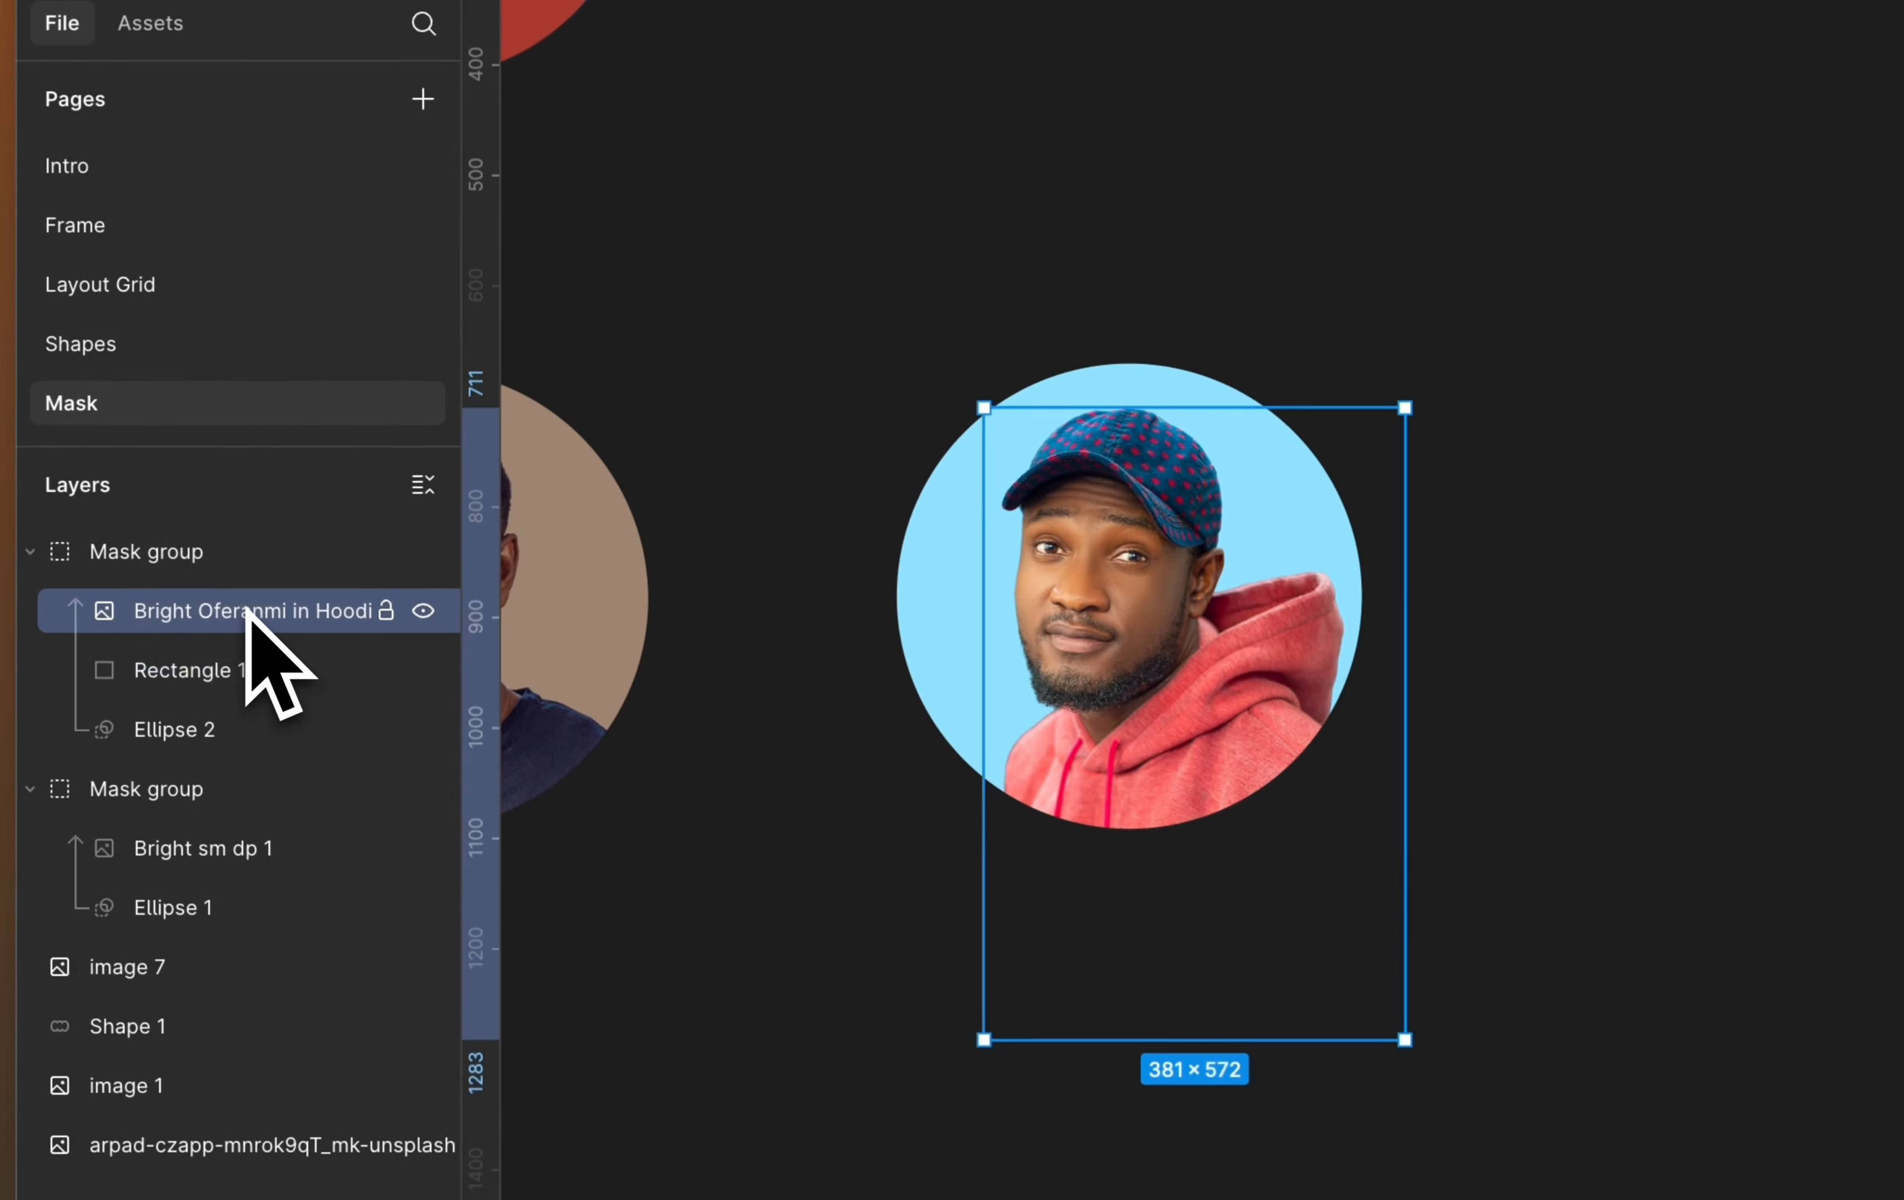
left_click(1662, 226)
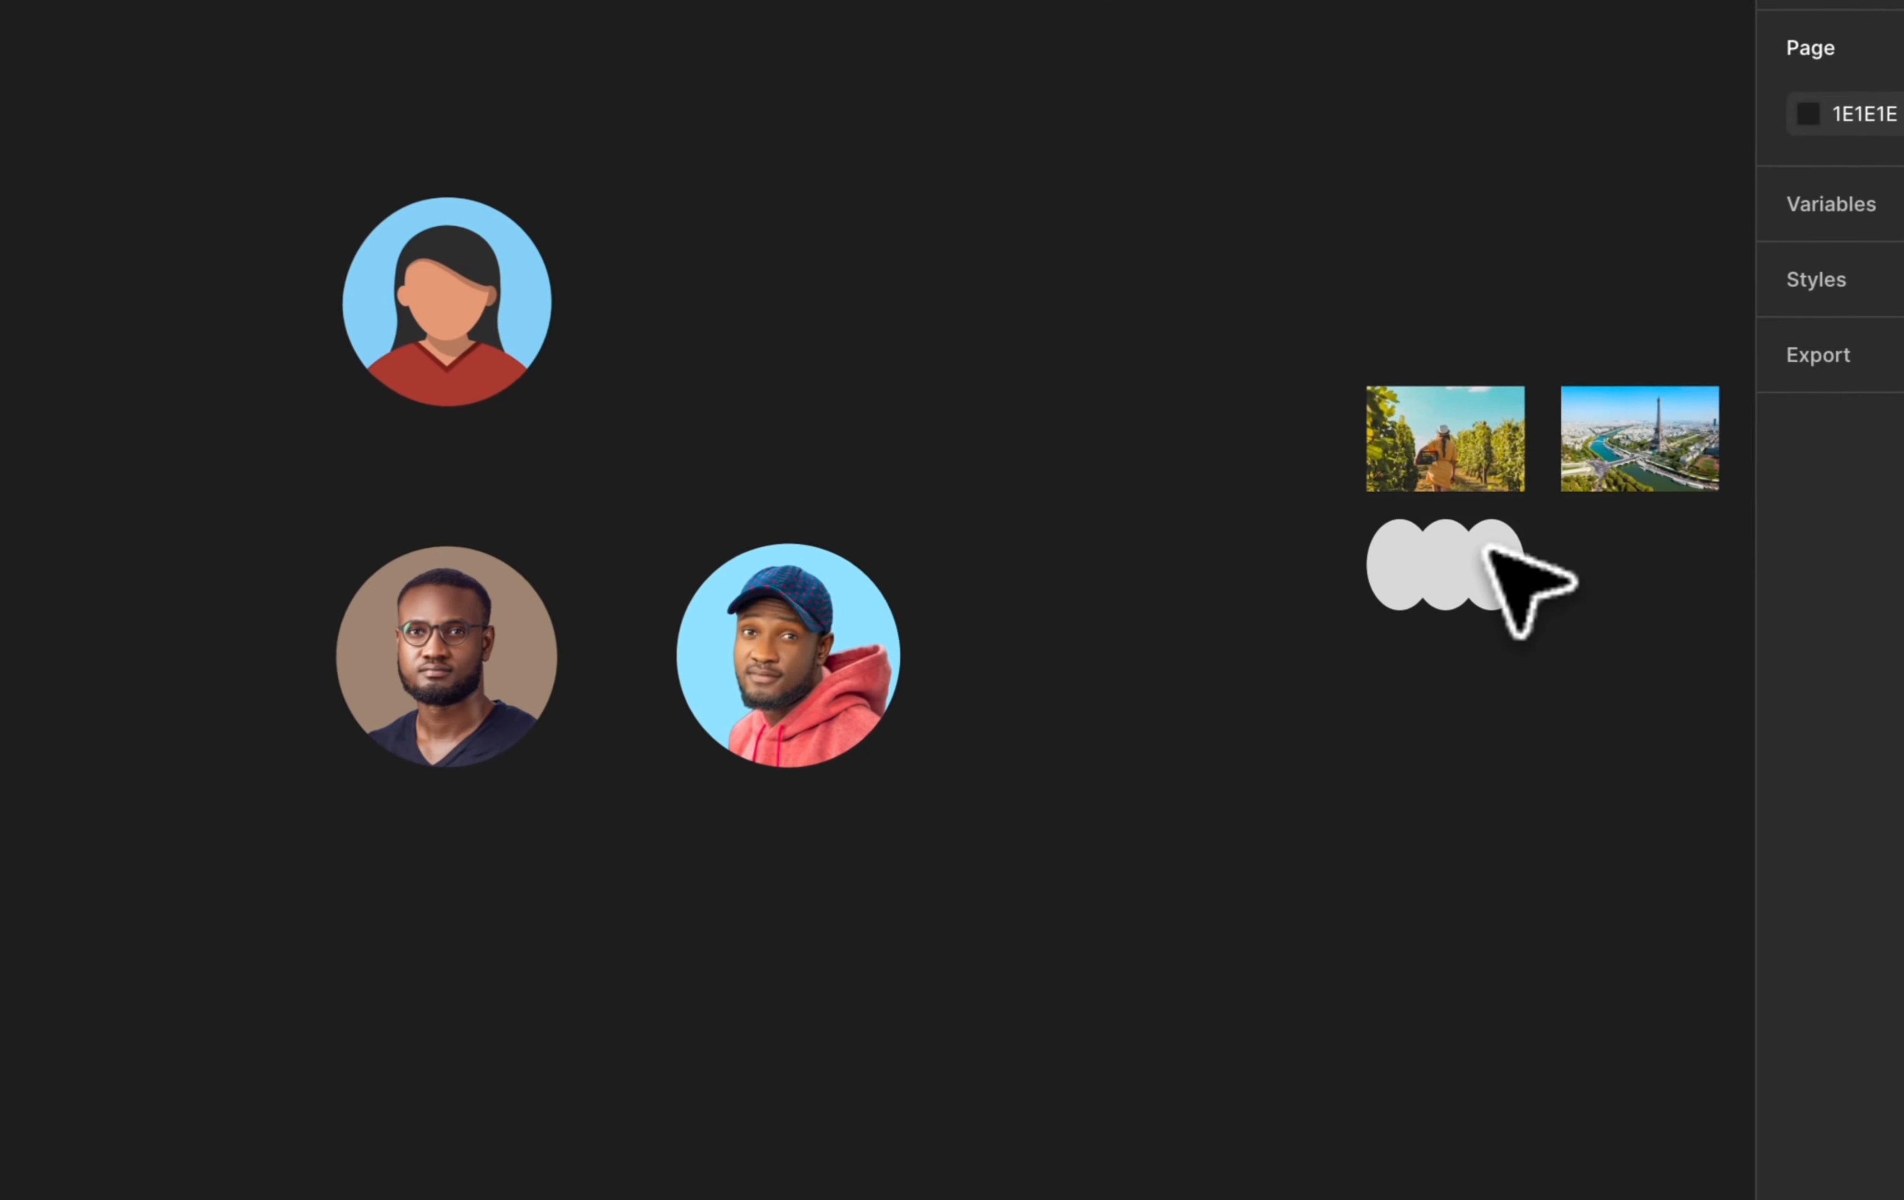
Move the grey three-lobed shape into the empty area below the landscape photos and enlarge it to about 535 × 308
scroll(1413, 528, "right", 3)
scroll(1270, 634, "up", 5)
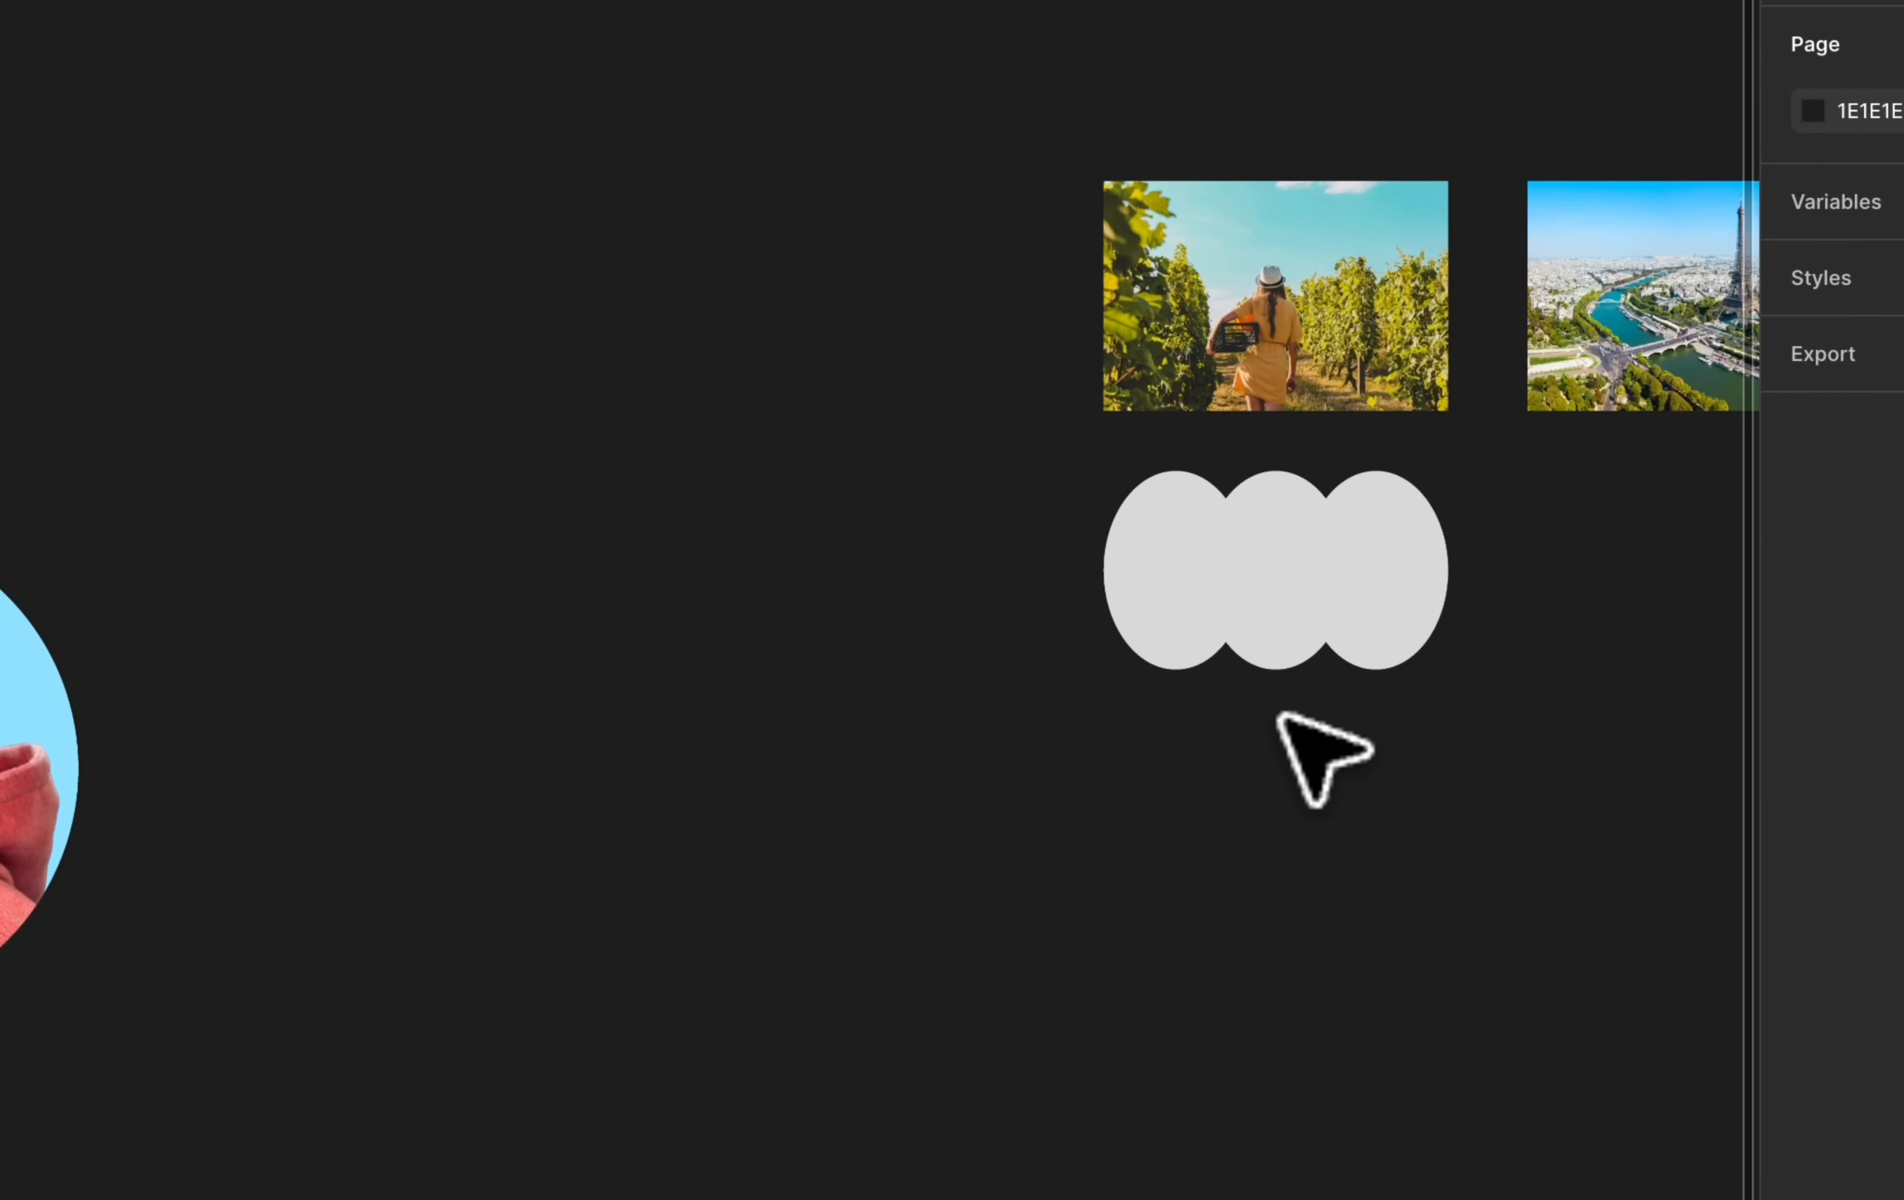
left_click(1301, 558)
left_click_drag(1089, 665, 787, 837)
left_click_drag(1050, 765, 726, 865)
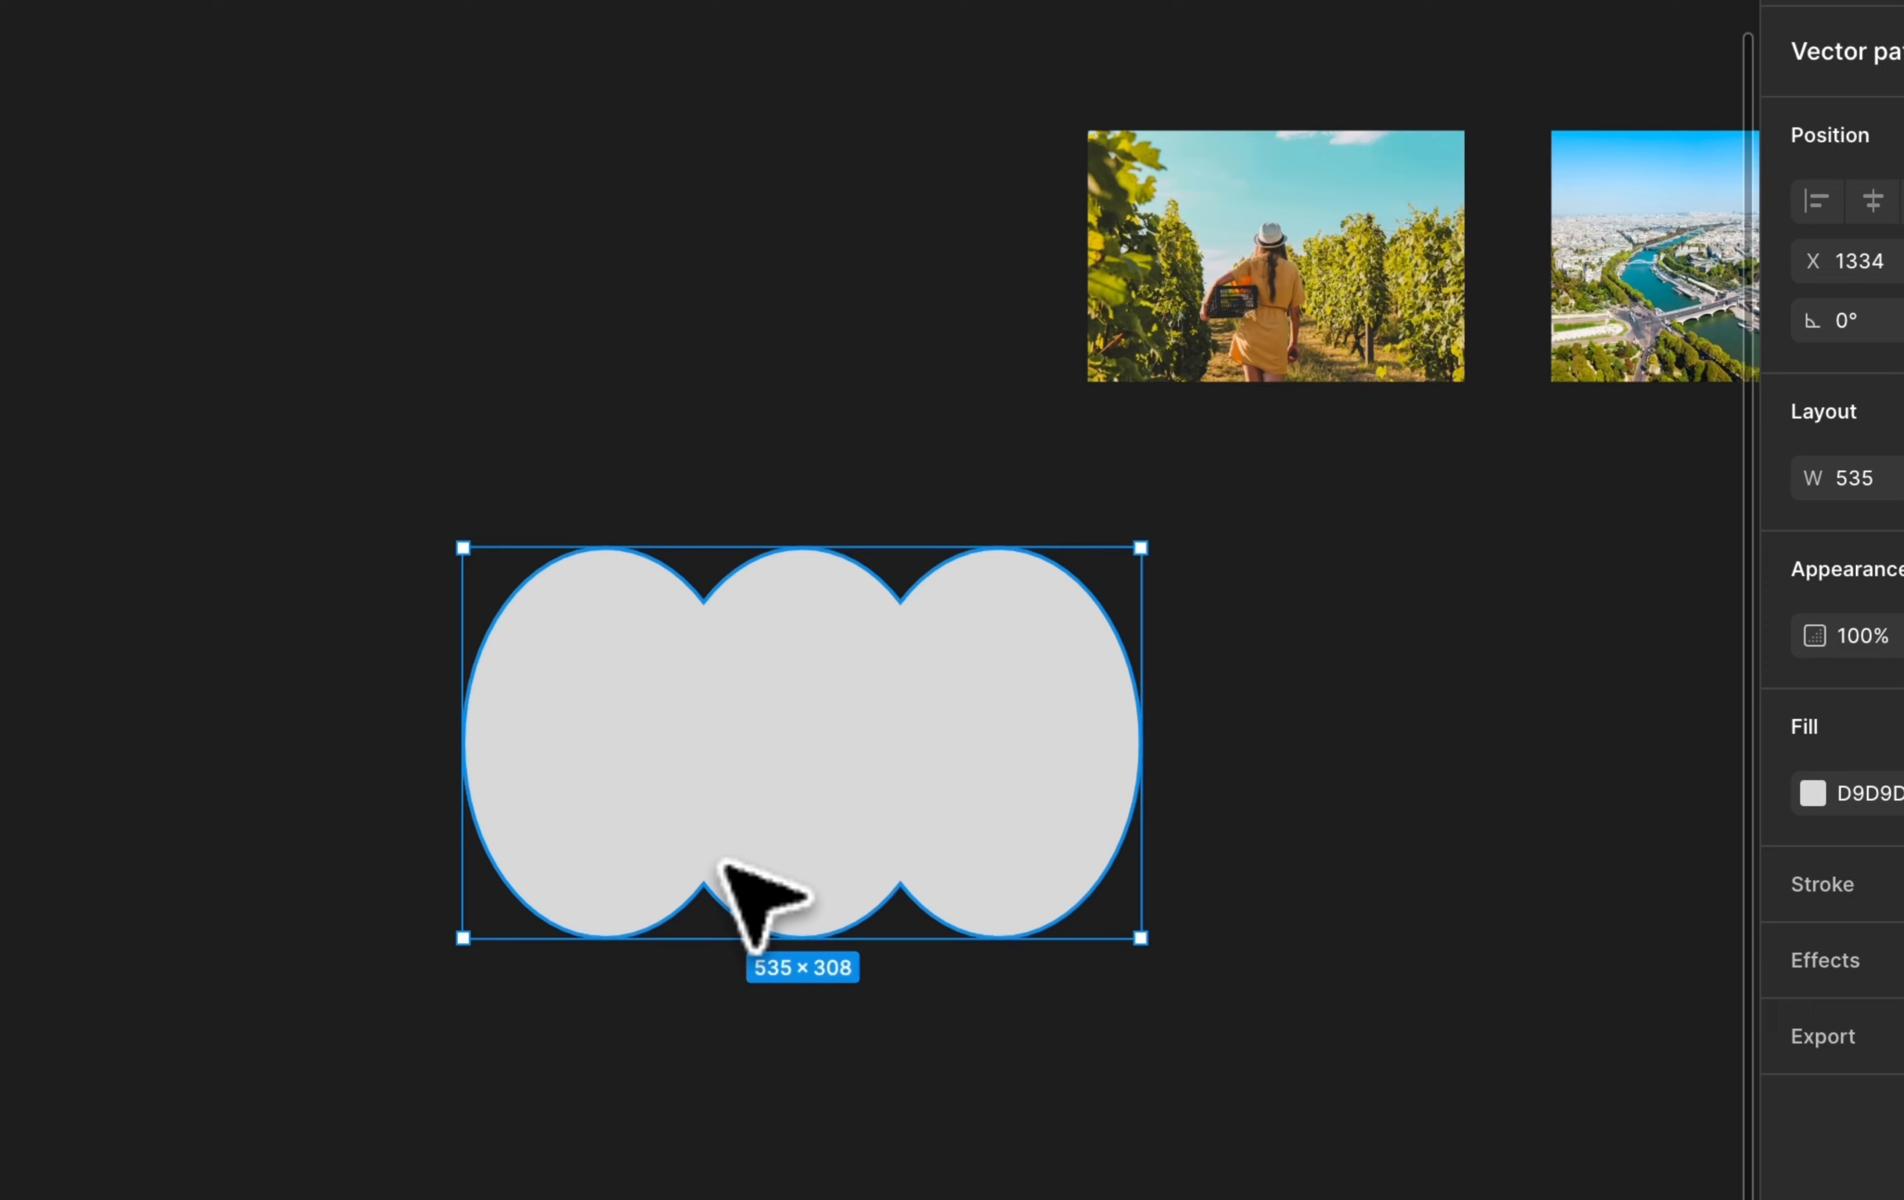
Enlarge the vineyard photo to about 506 × 338 and move it onto the grey three-lobed shape
scroll(746, 572, "right", 3)
scroll(746, 571, "up", 1)
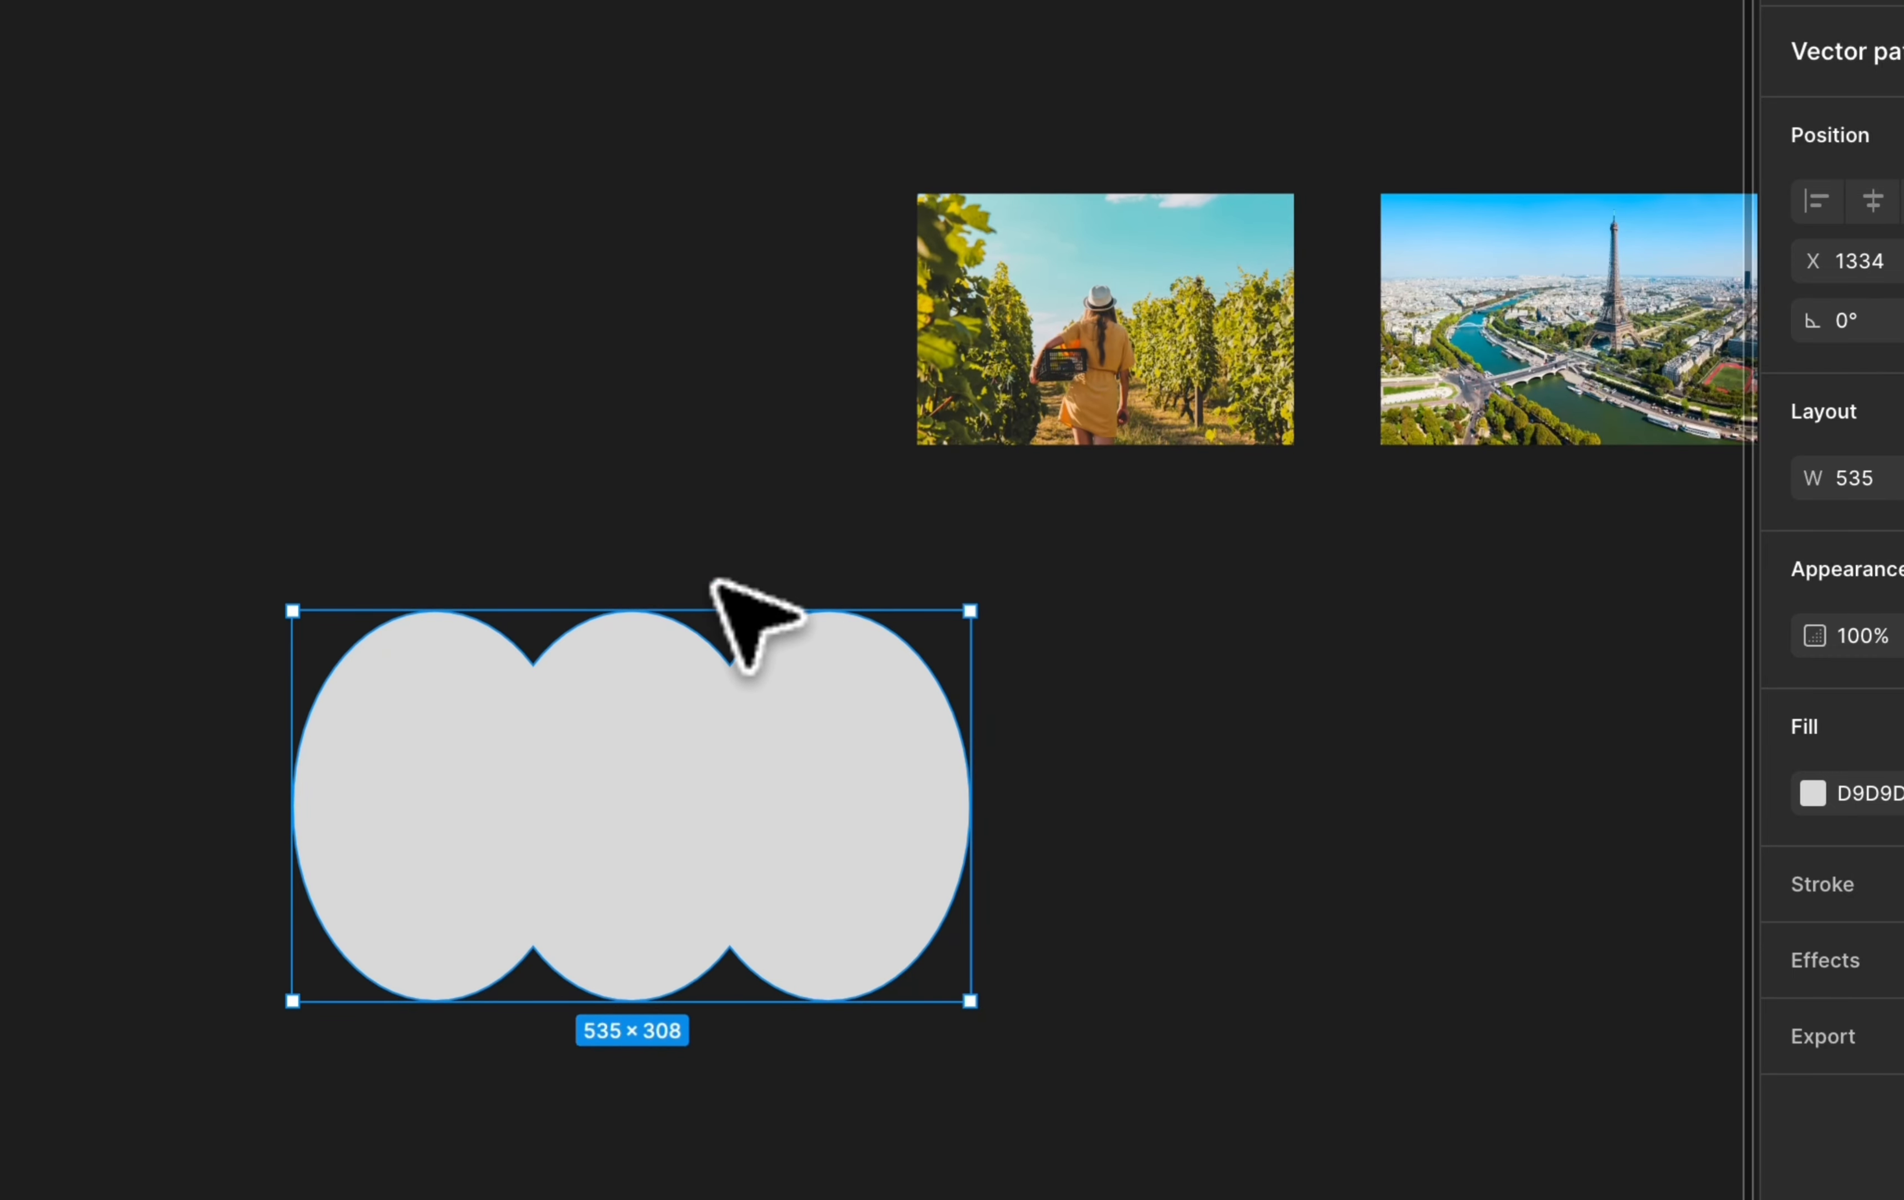
left_click(1098, 244)
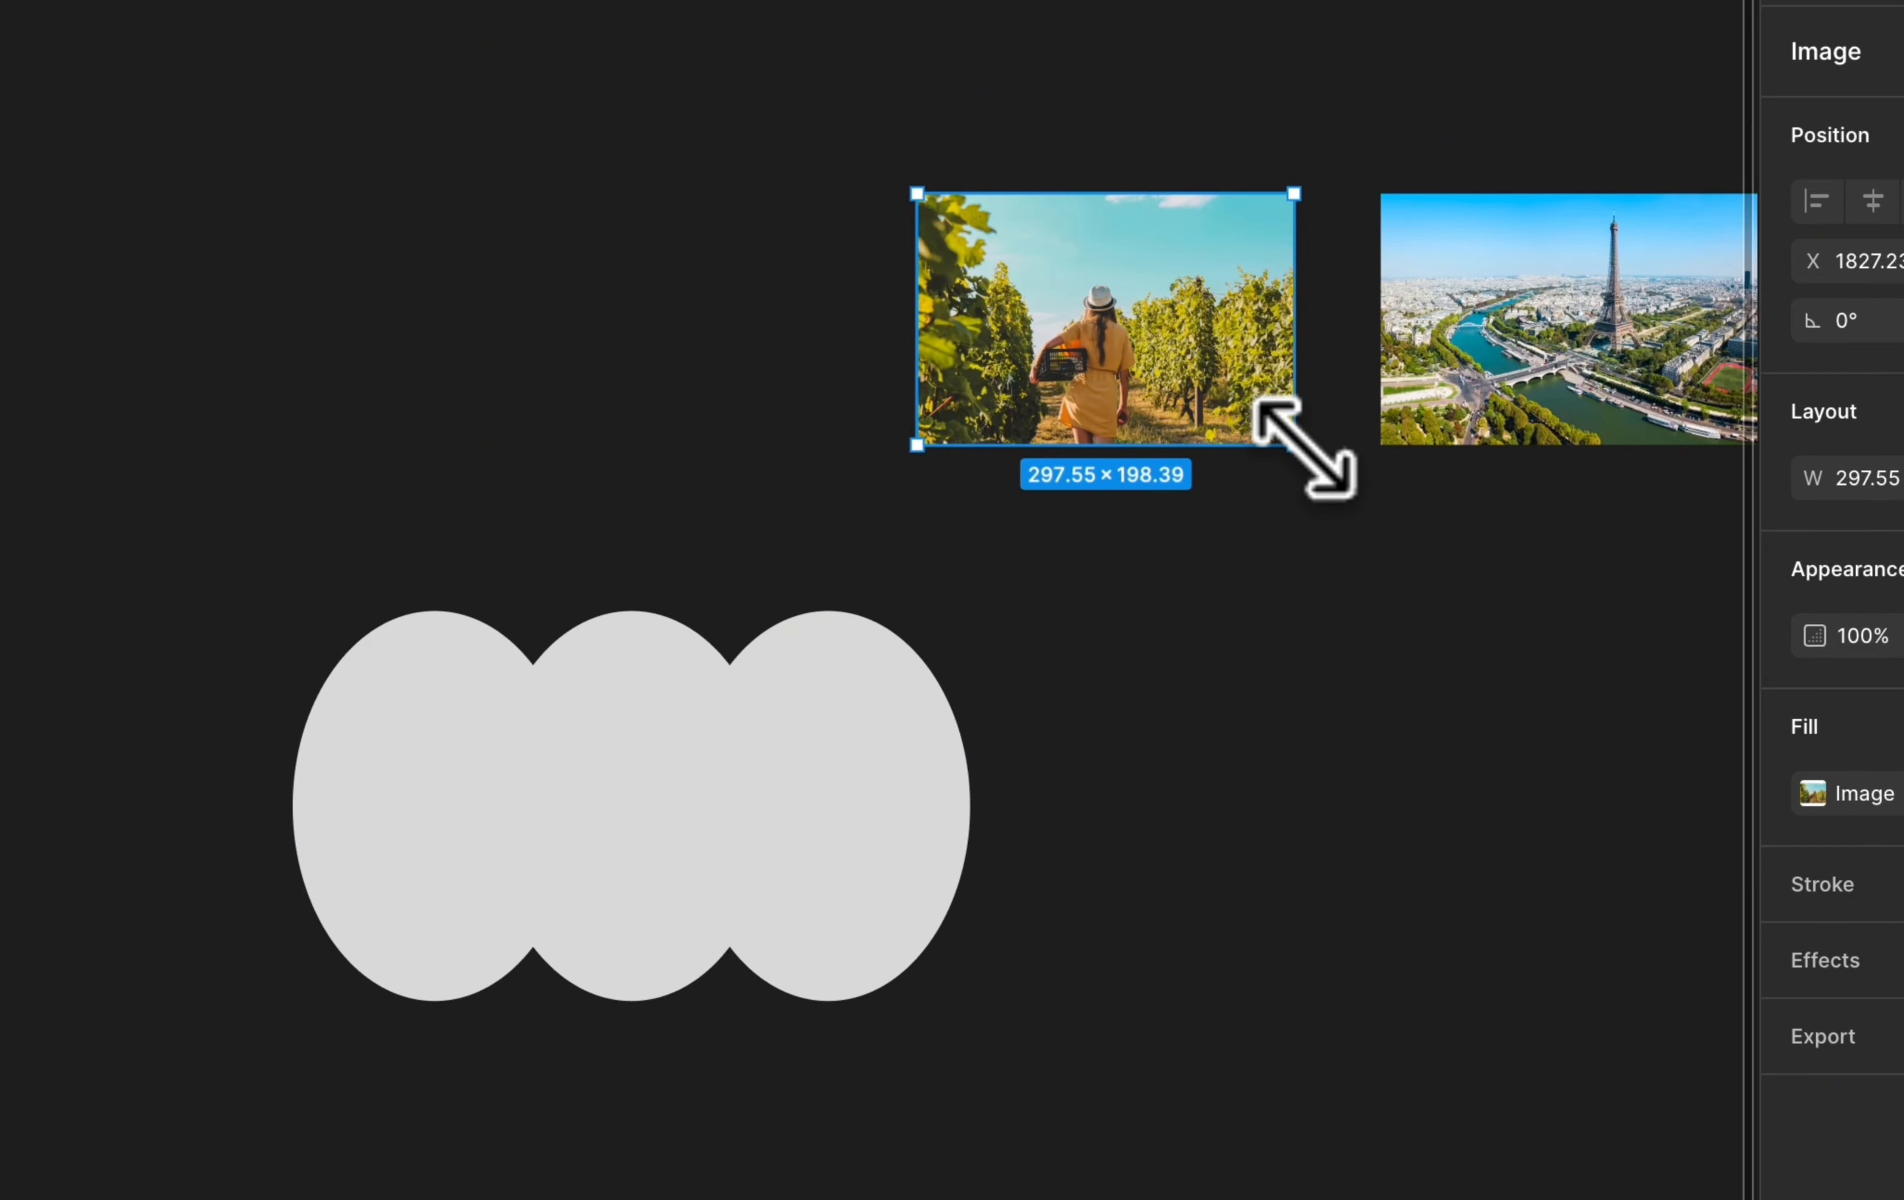
left_click_drag(1306, 448, 1455, 620)
left_click_drag(1290, 486, 910, 881)
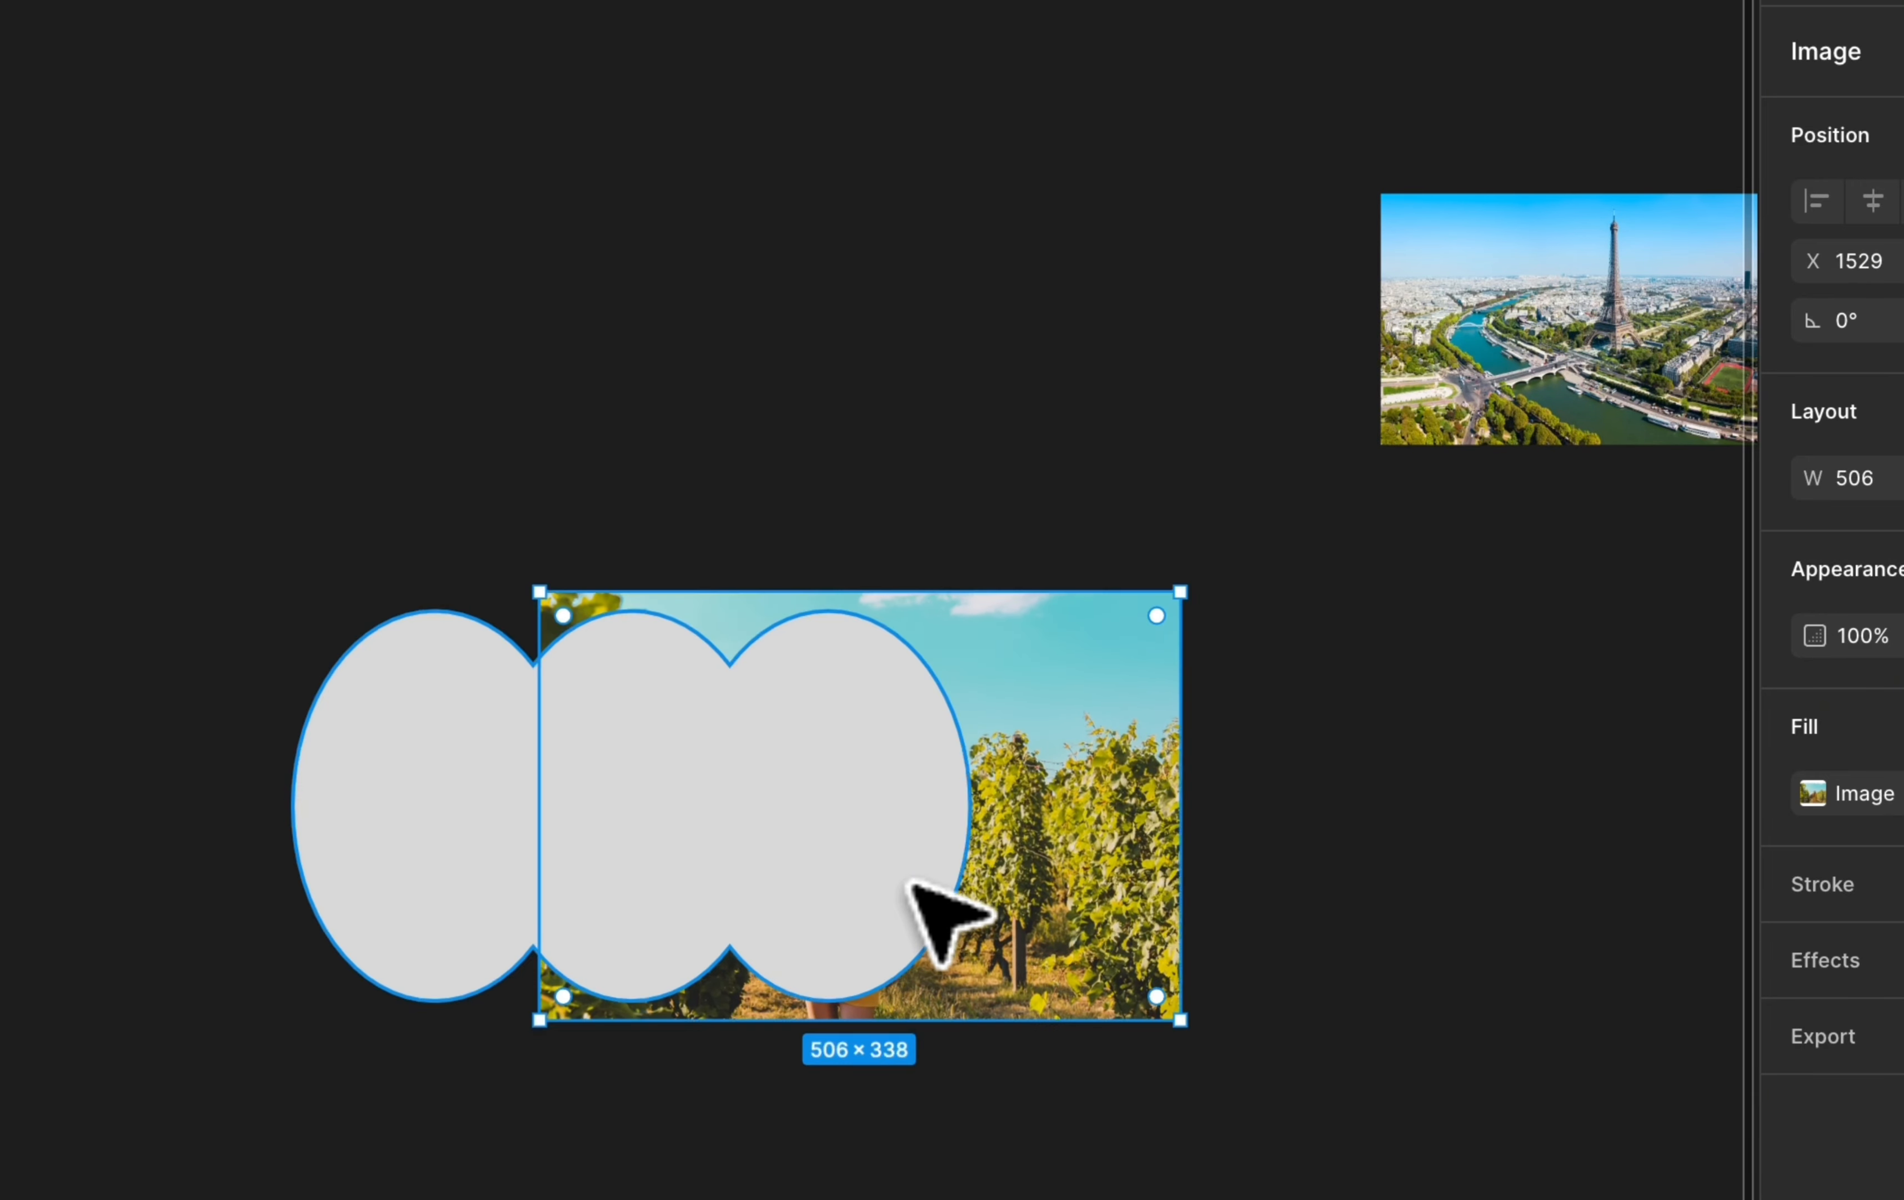
Bring the vineyard photo to the front over the grey three-lobed shape and use the shape as its mask
right_click(1071, 728)
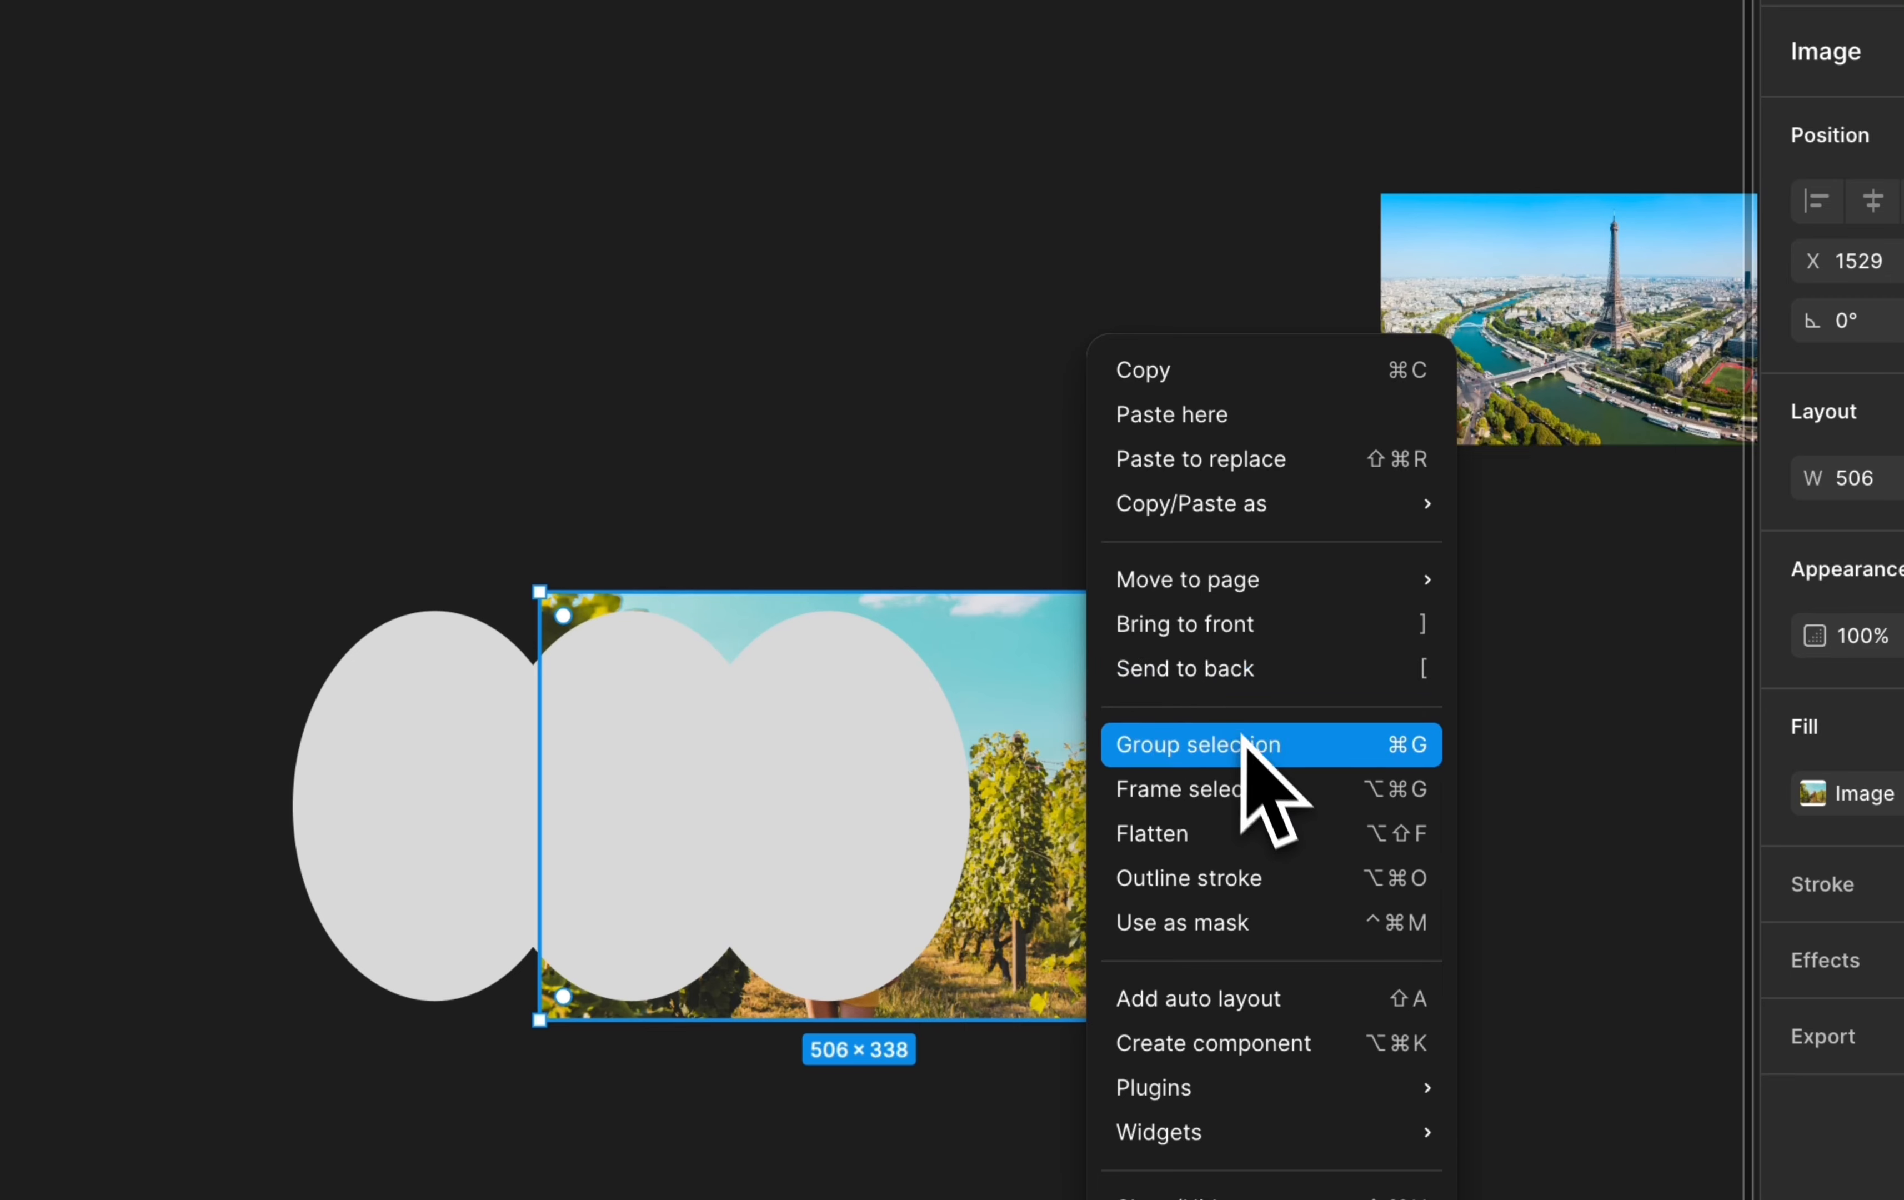
left_click(1317, 635)
left_click_drag(970, 702, 736, 709)
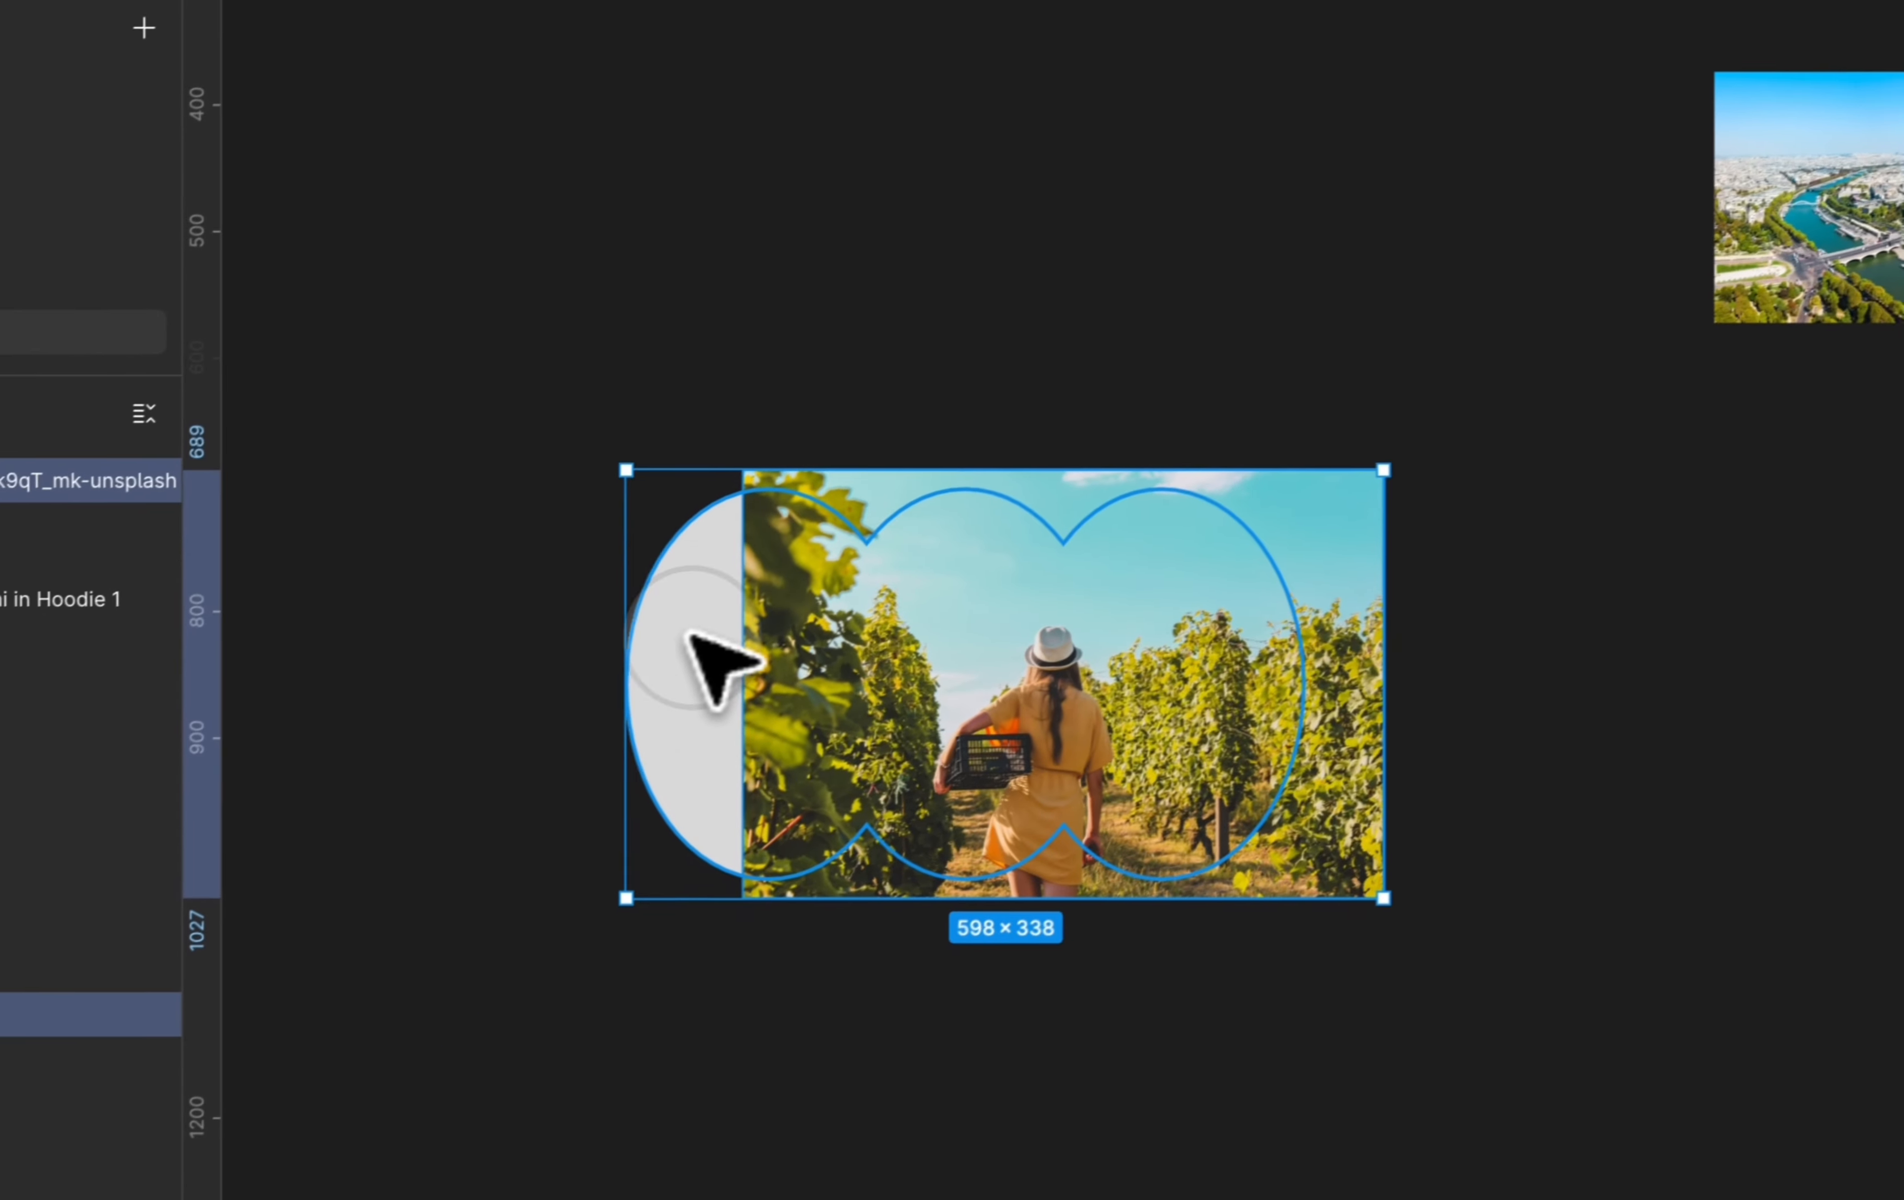
right_click(715, 627)
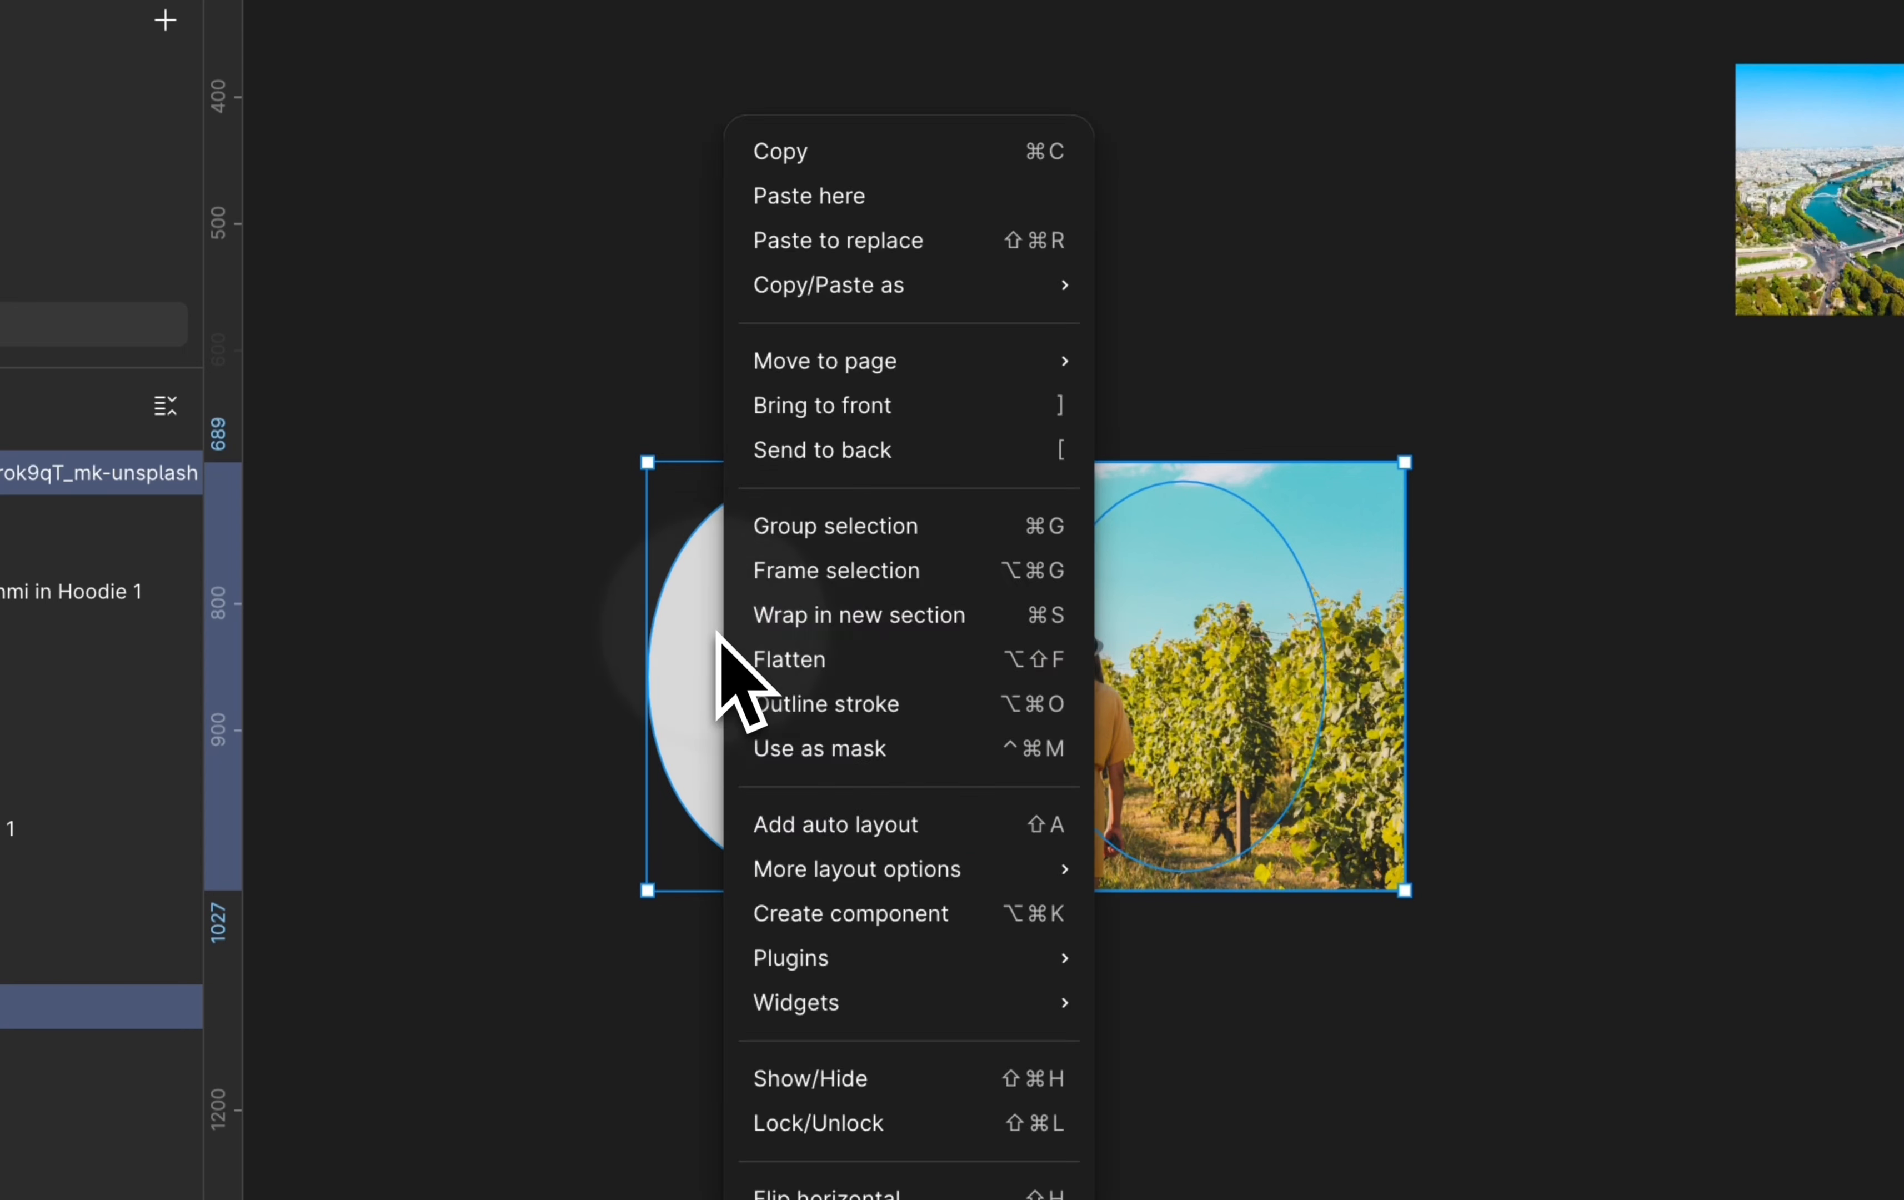
left_click(913, 750)
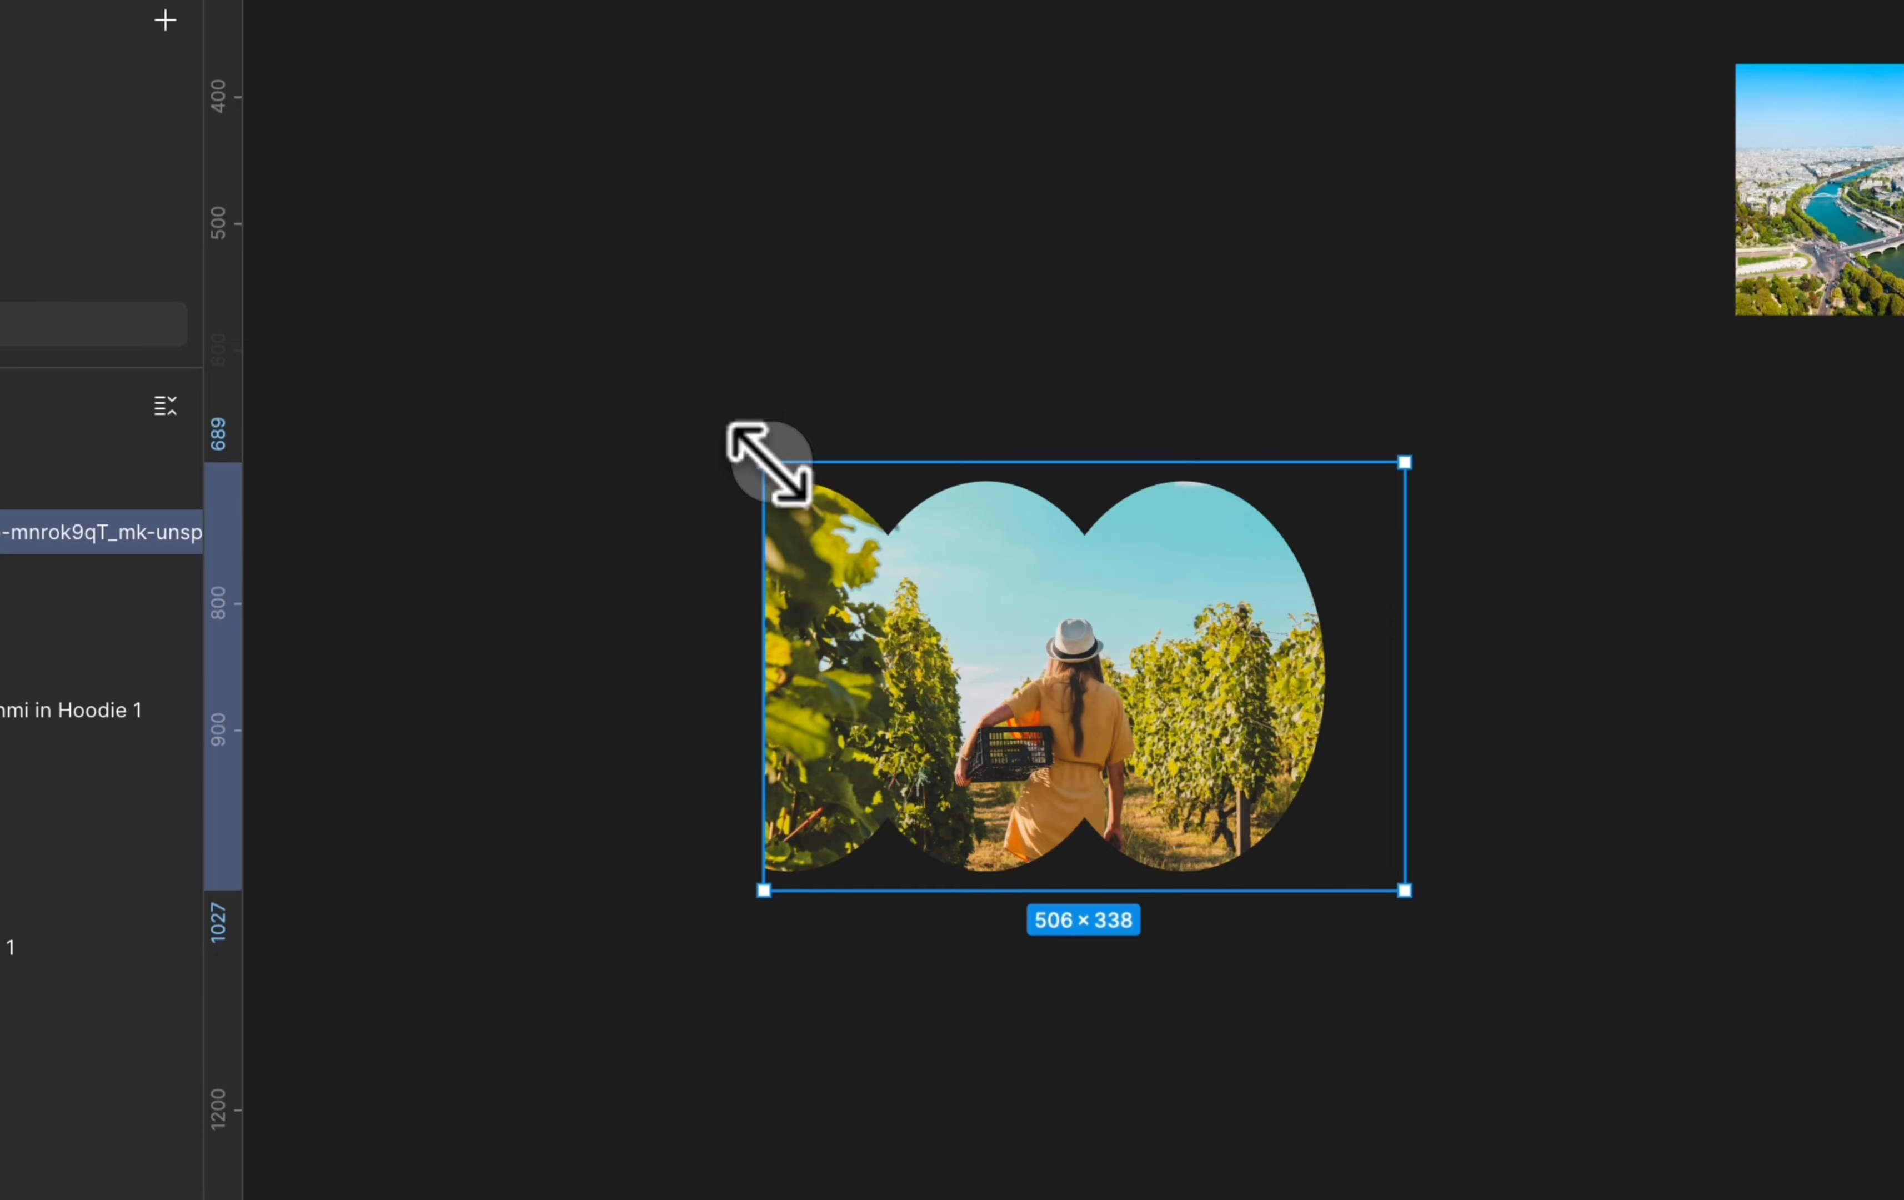
Enlarge the vineyard photo inside the mask to fill all three lobes and reposition it with the woman in the middle lobe
left_click_drag(764, 461, 637, 429)
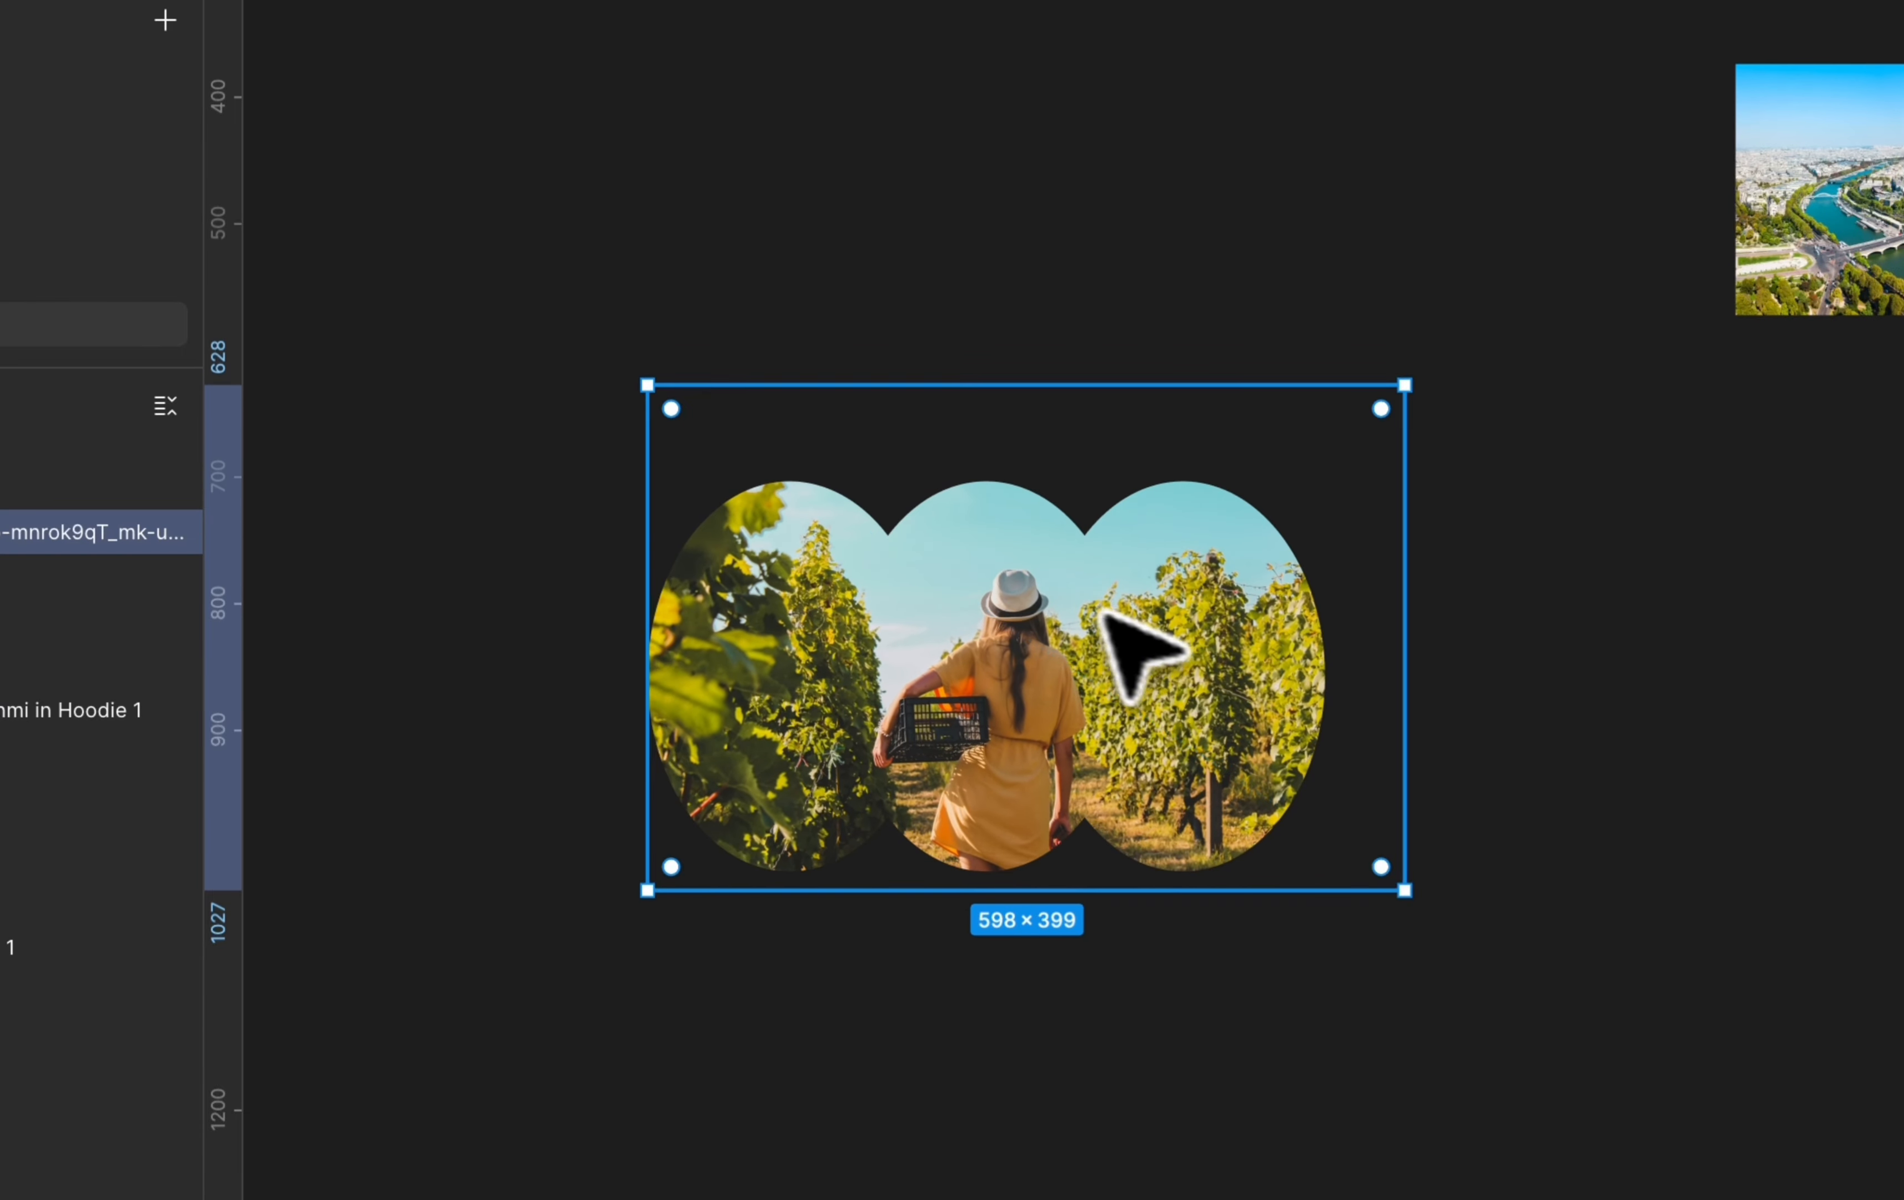
left_click_drag(1073, 604, 1084, 633)
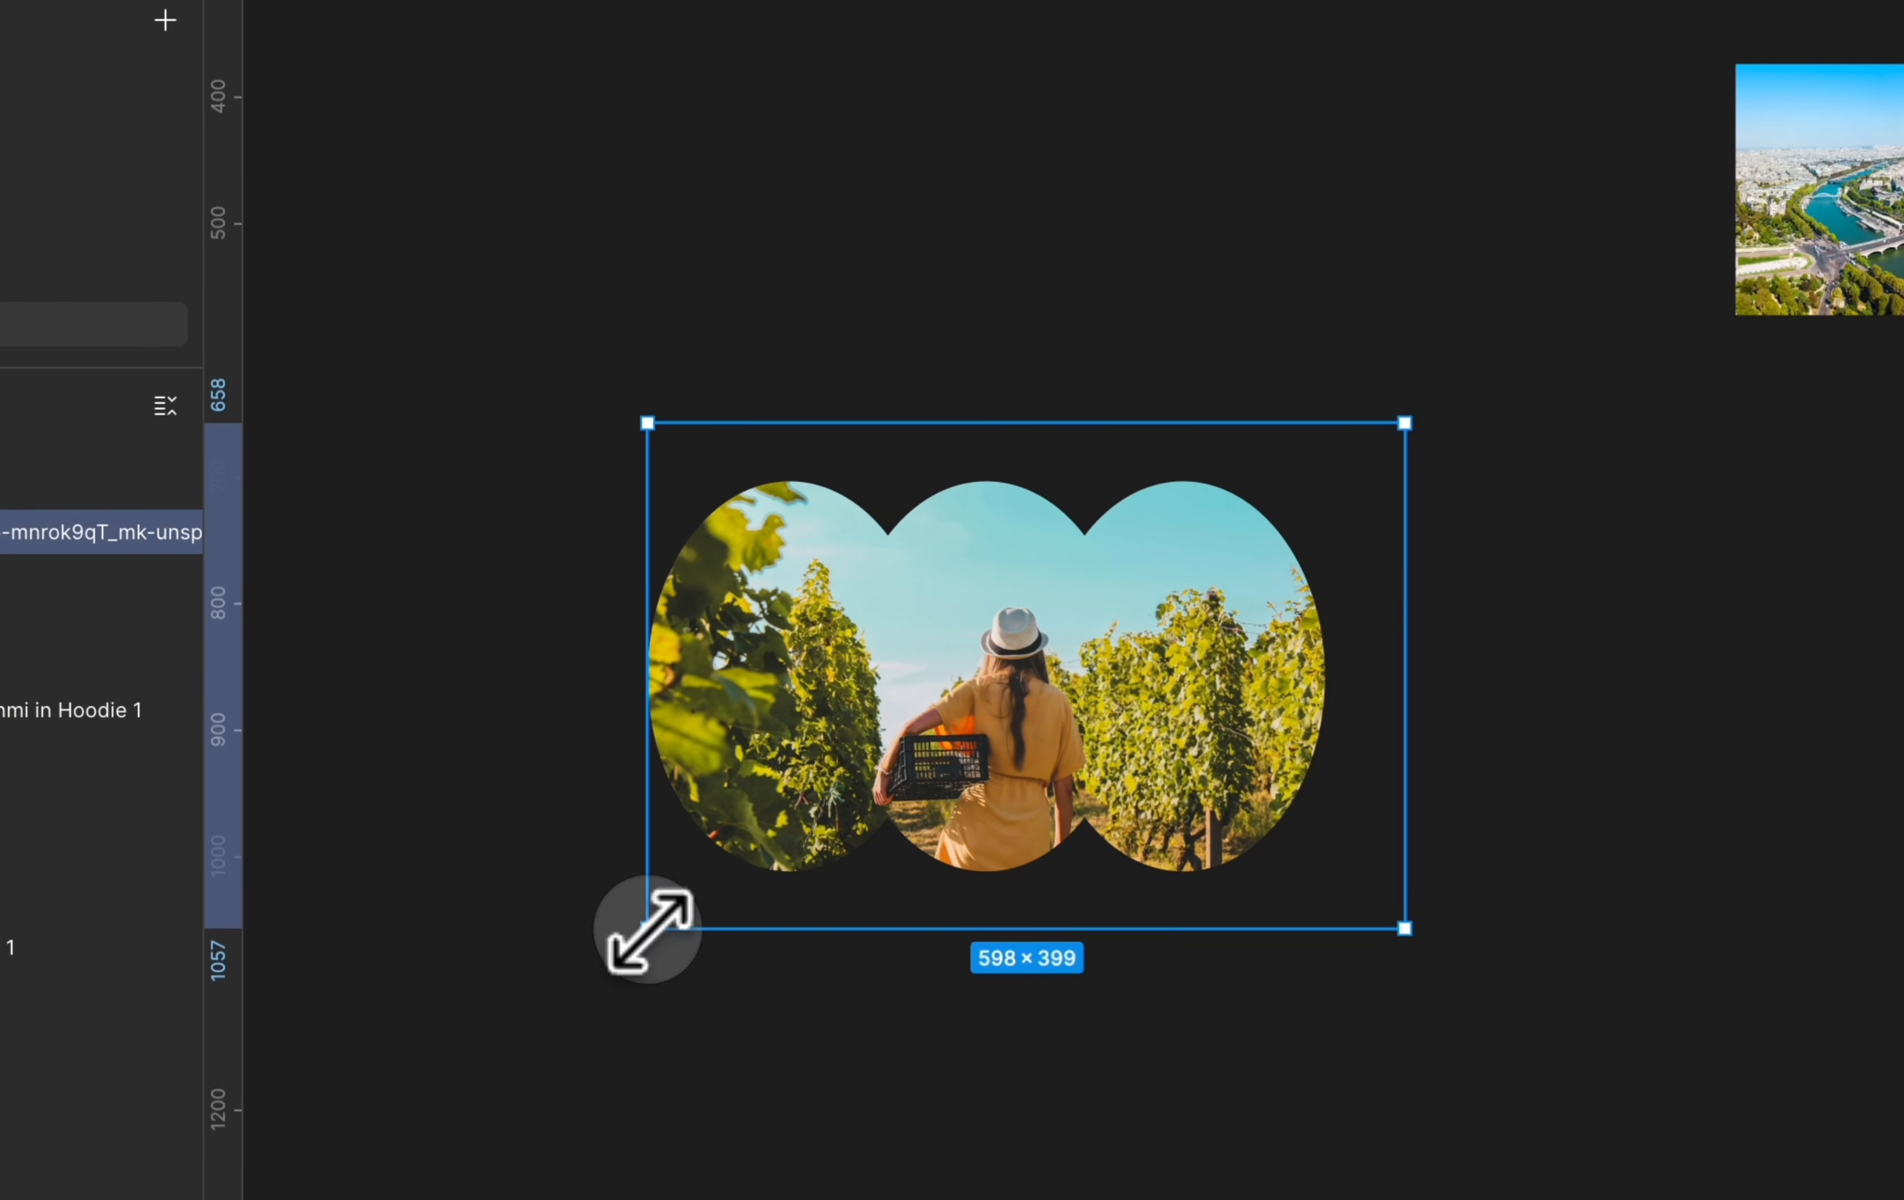
left_click_drag(646, 927, 630, 963)
left_click_drag(972, 685, 971, 646)
left_click(1020, 305)
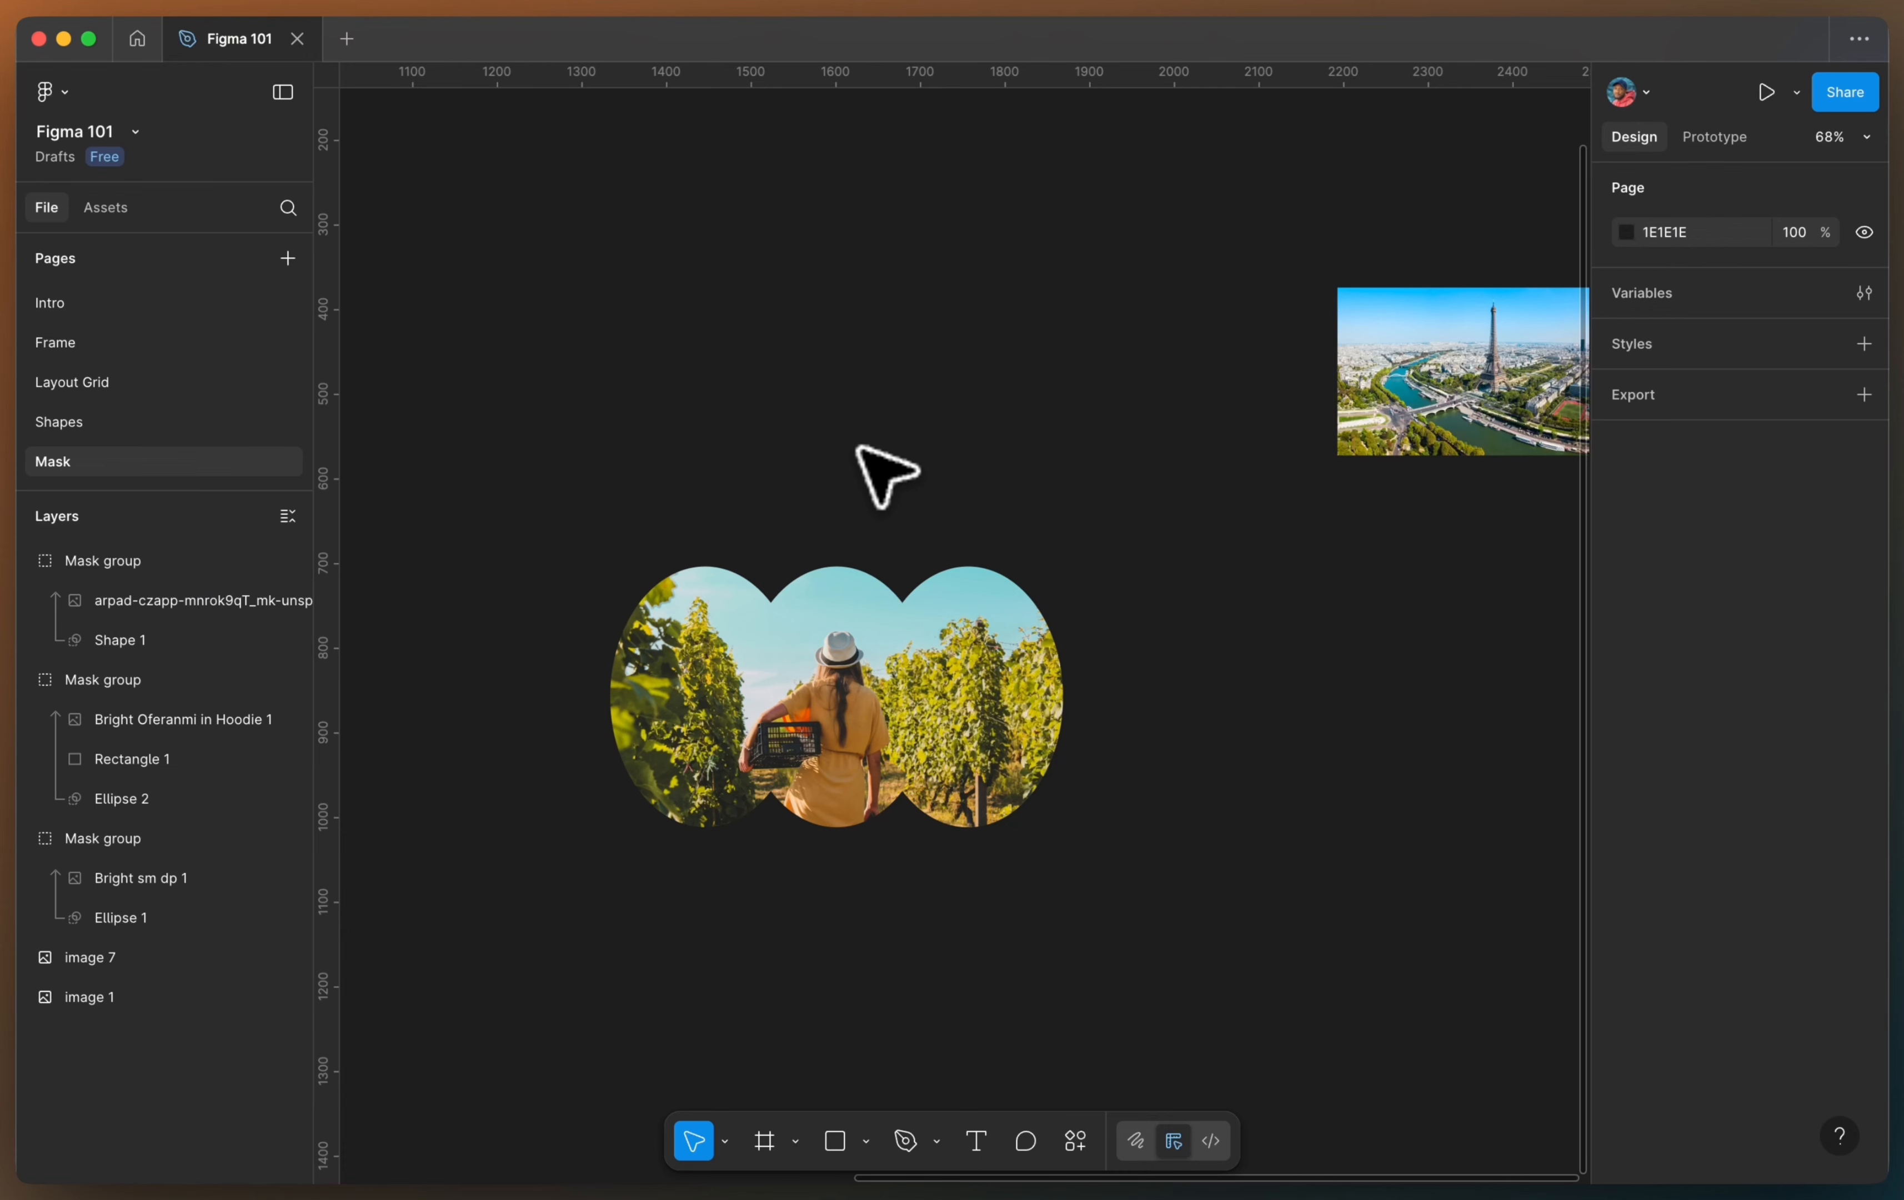
Enlarge the aerial photo of Paris with the Eiffel Tower proportionally
scroll(859, 447, "right", 10)
scroll(970, 476, "up", 3)
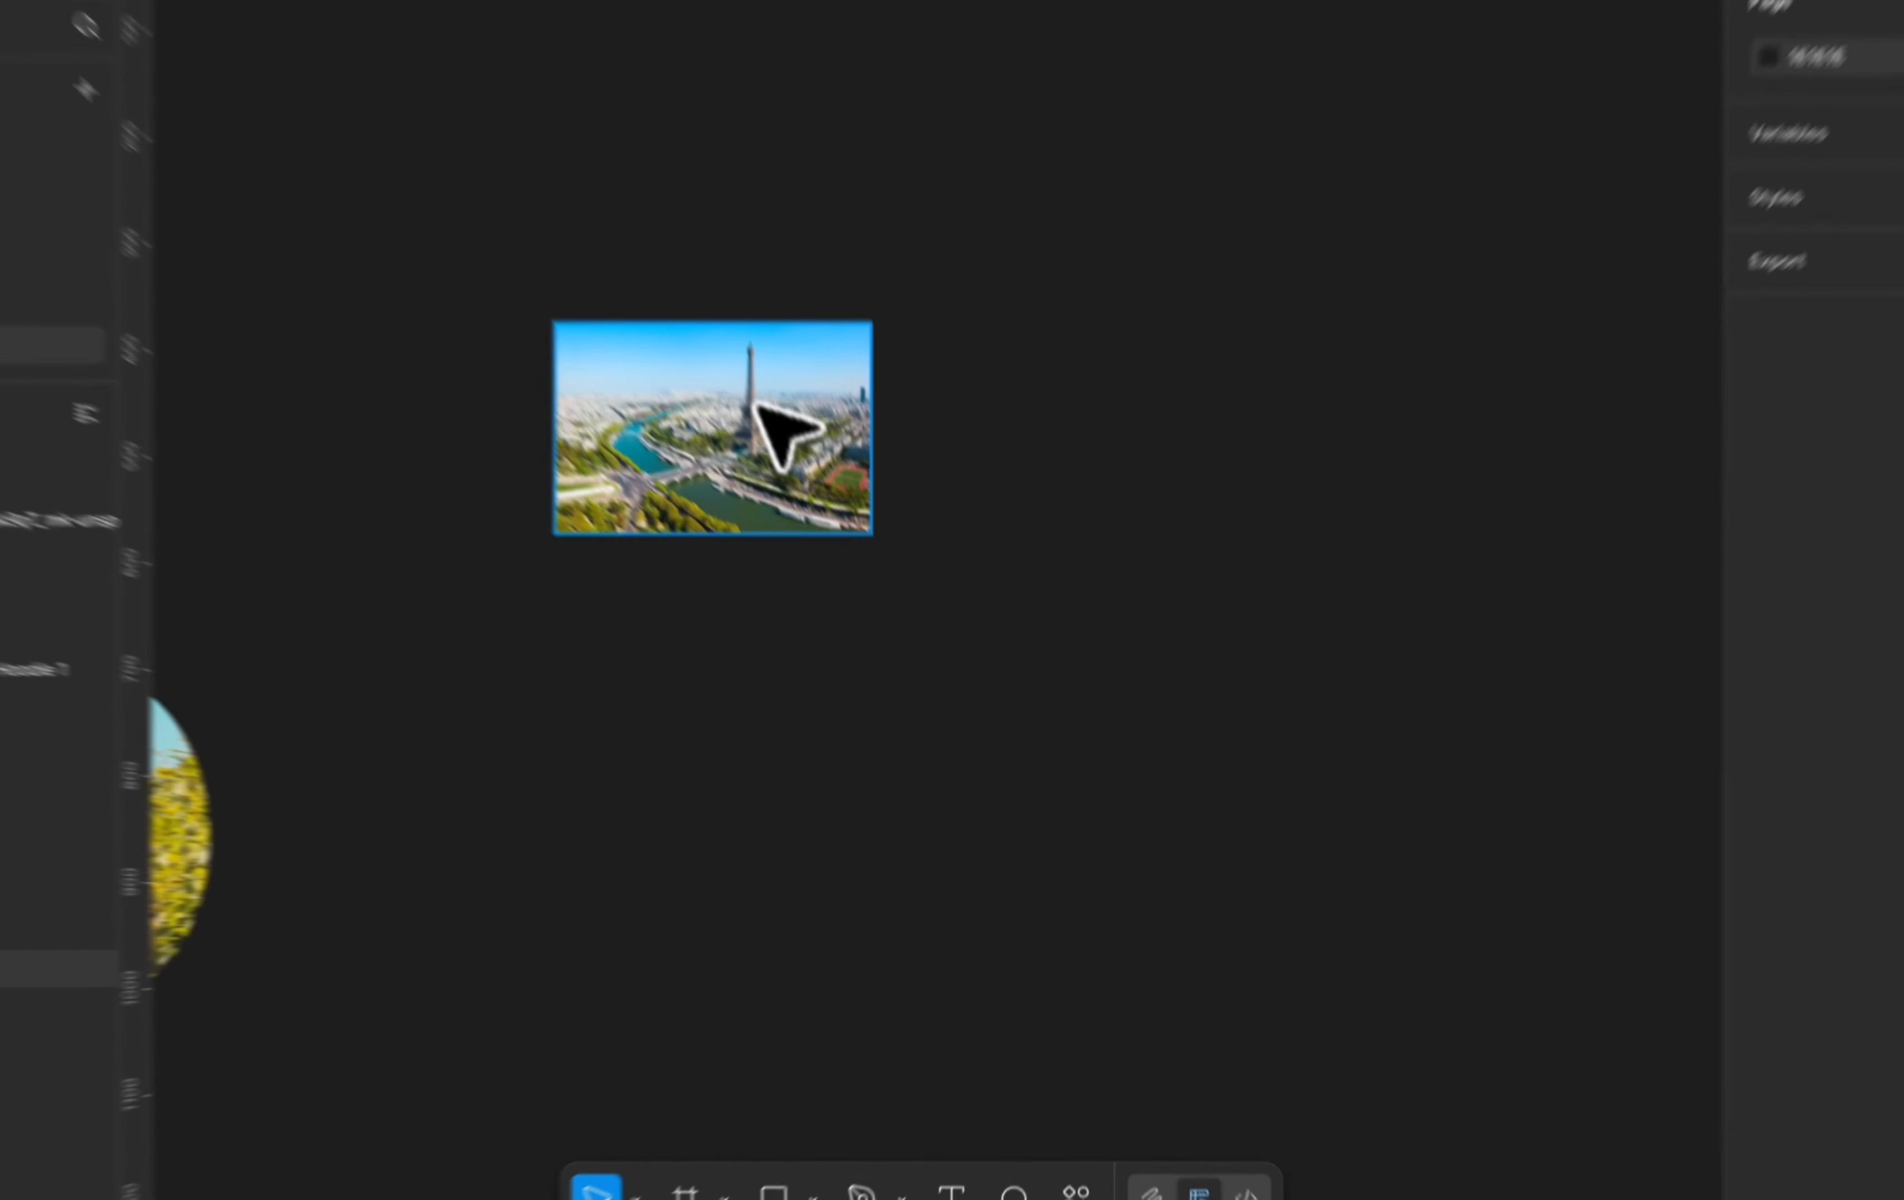
left_click(1011, 486)
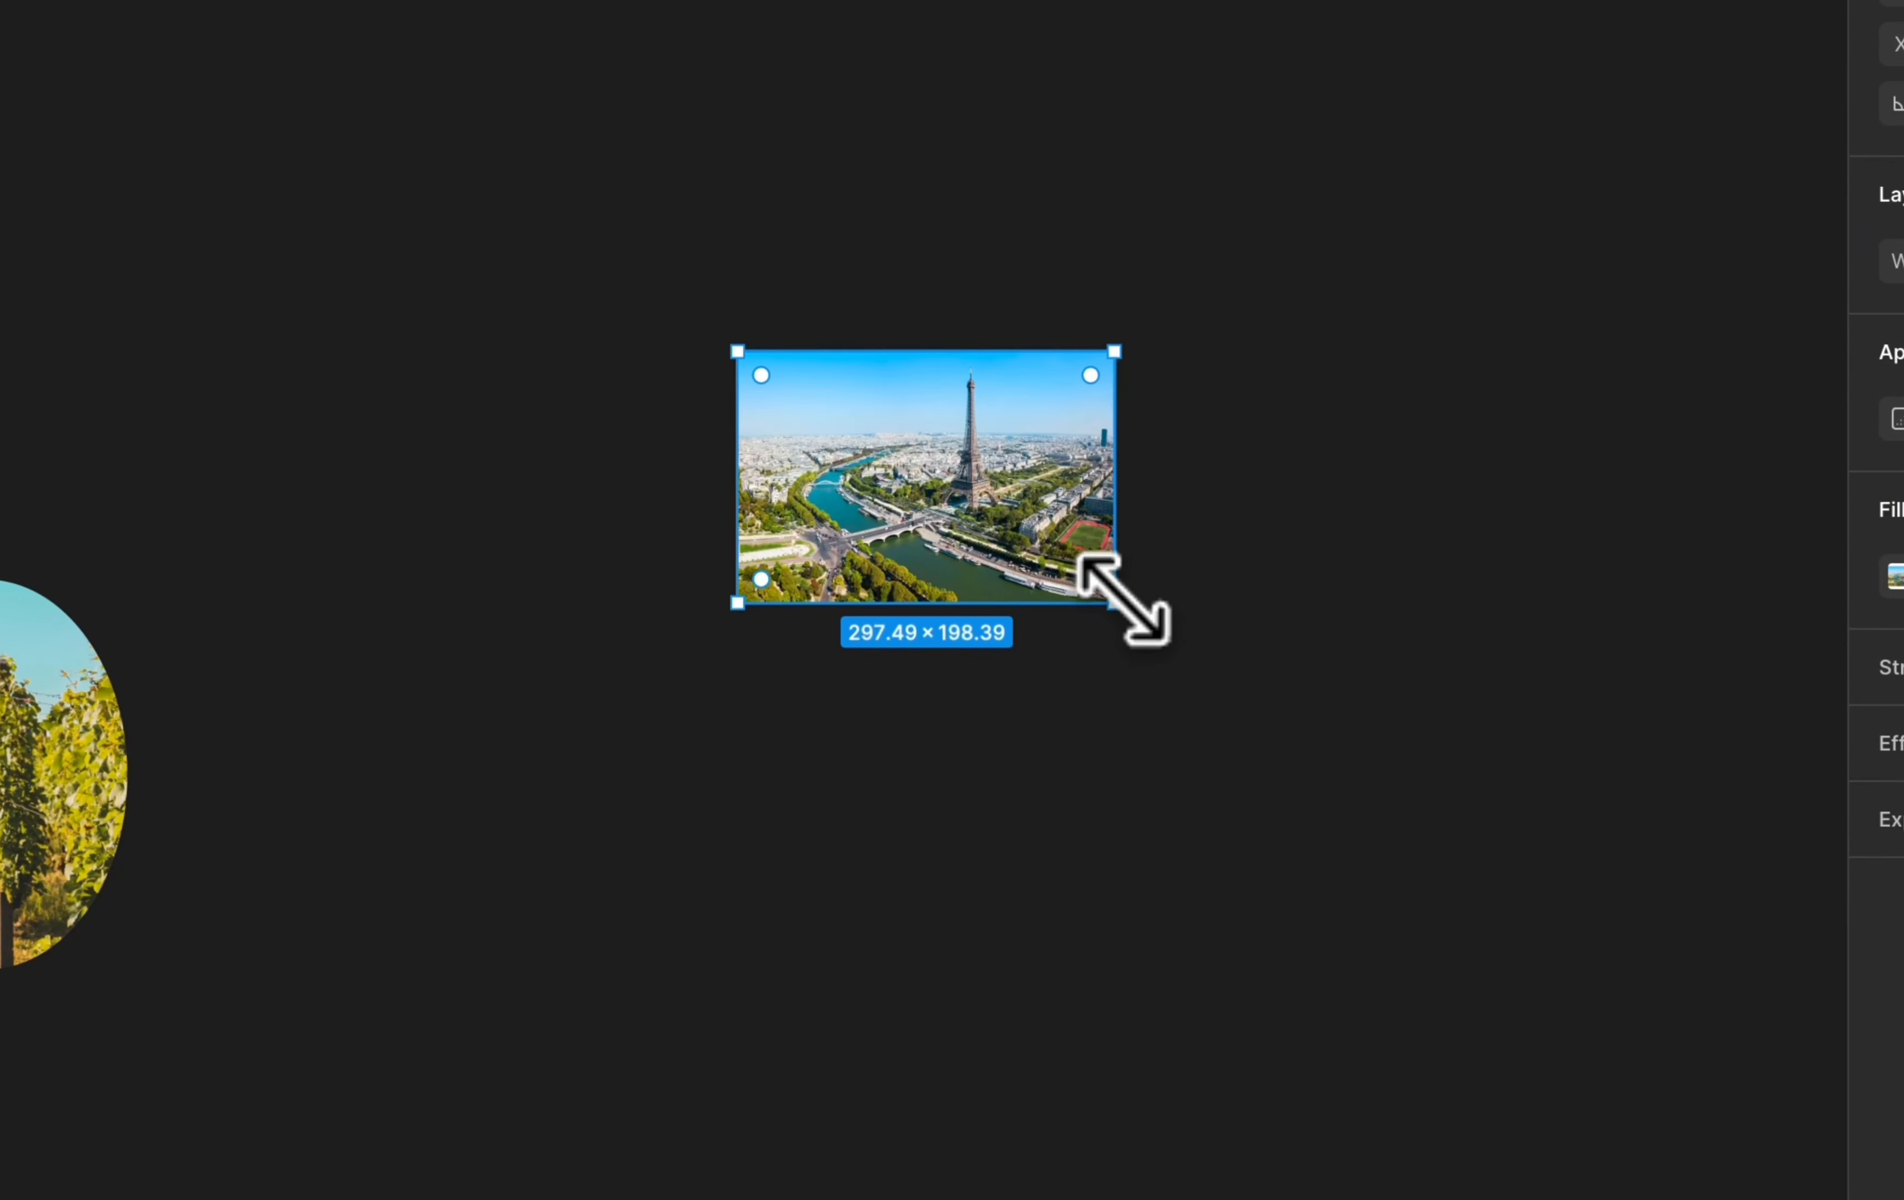
left_click_drag(1114, 600, 1269, 753)
key("Escape")
Add the text "PARIS" in the empty area below the Eiffel Tower photo
left_click(943, 1119)
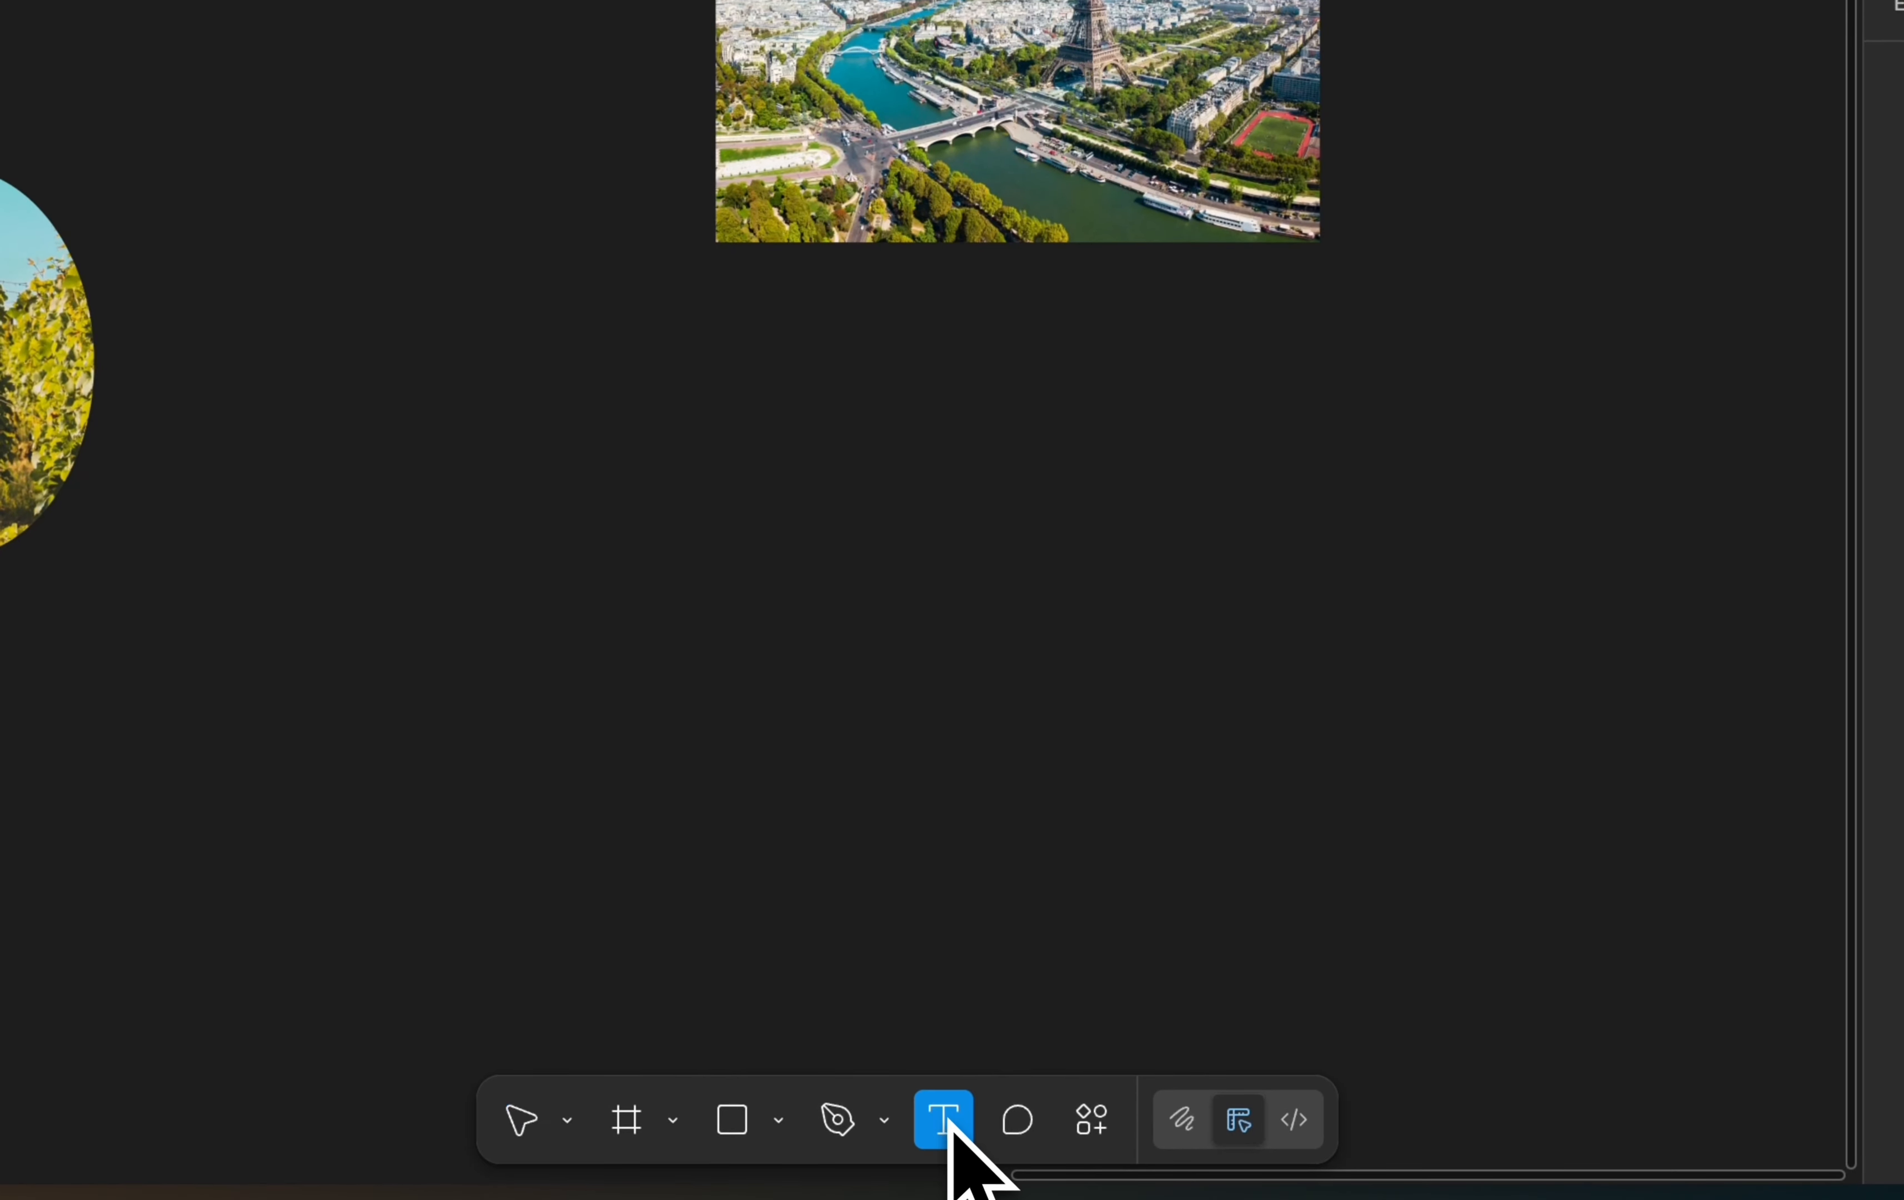
left_click(545, 547)
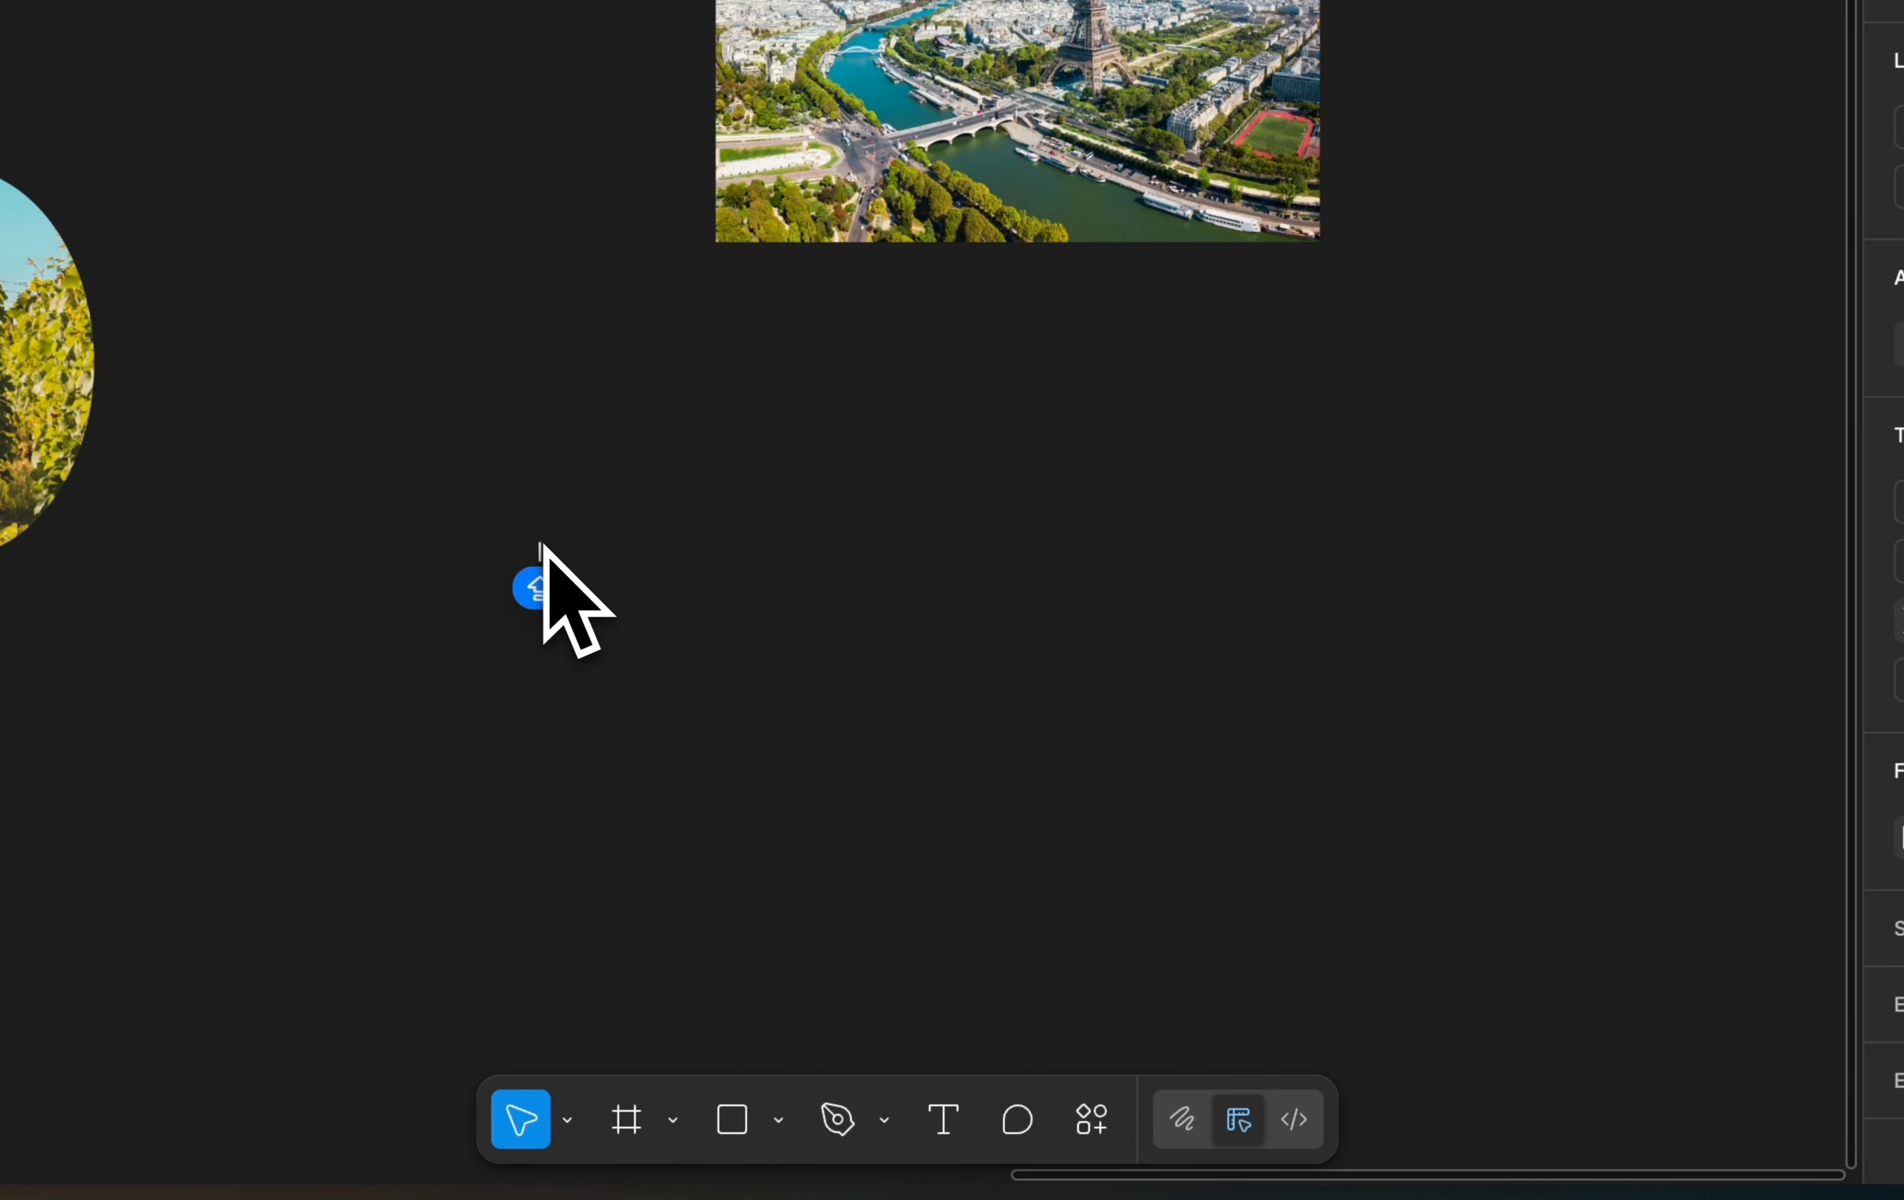
type("PARIS")
key("Escape")
Scale the PARIS text up to about 741 × 322 and centre it below the Eiffel Tower photo
key("k")
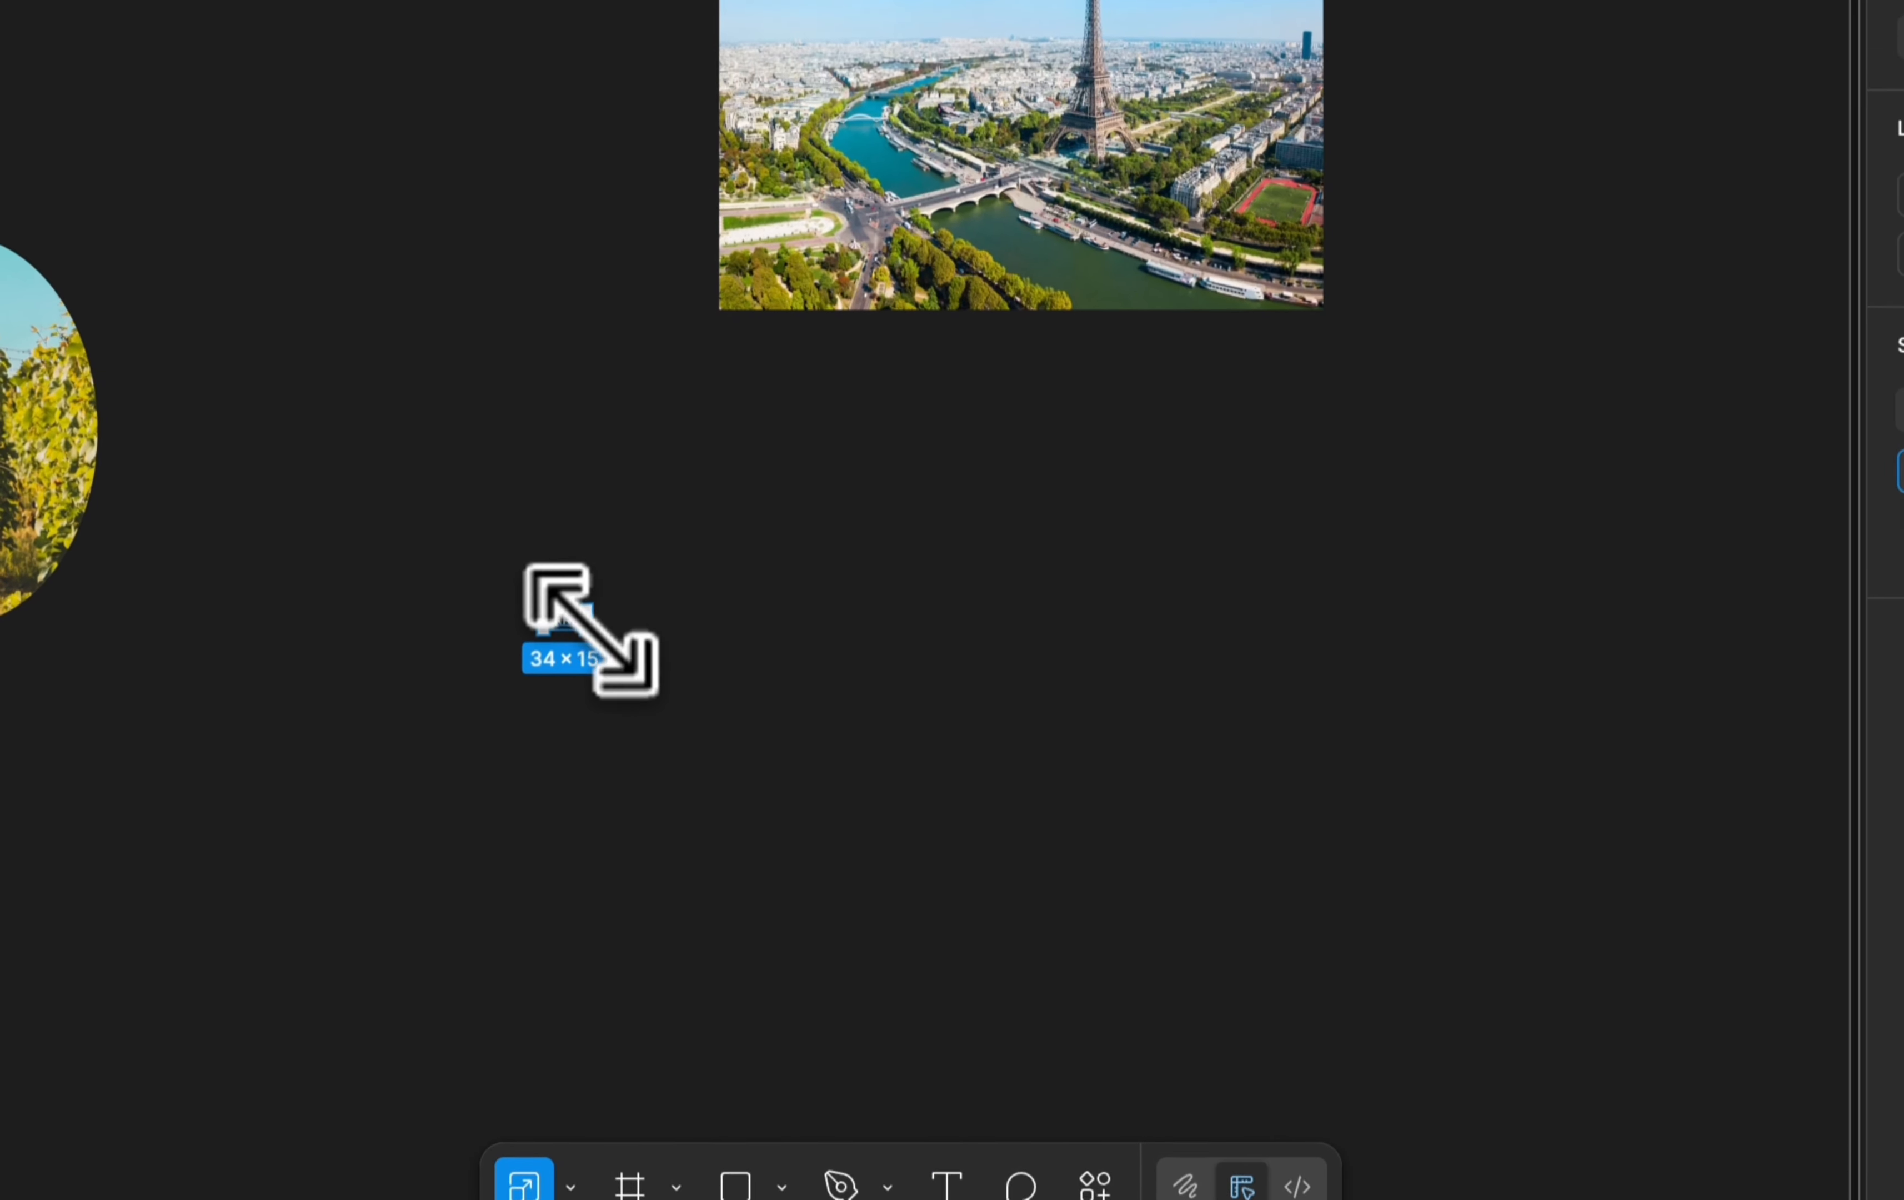
left_click_drag(582, 561, 1182, 826)
left_click_drag(1186, 913, 1391, 1048)
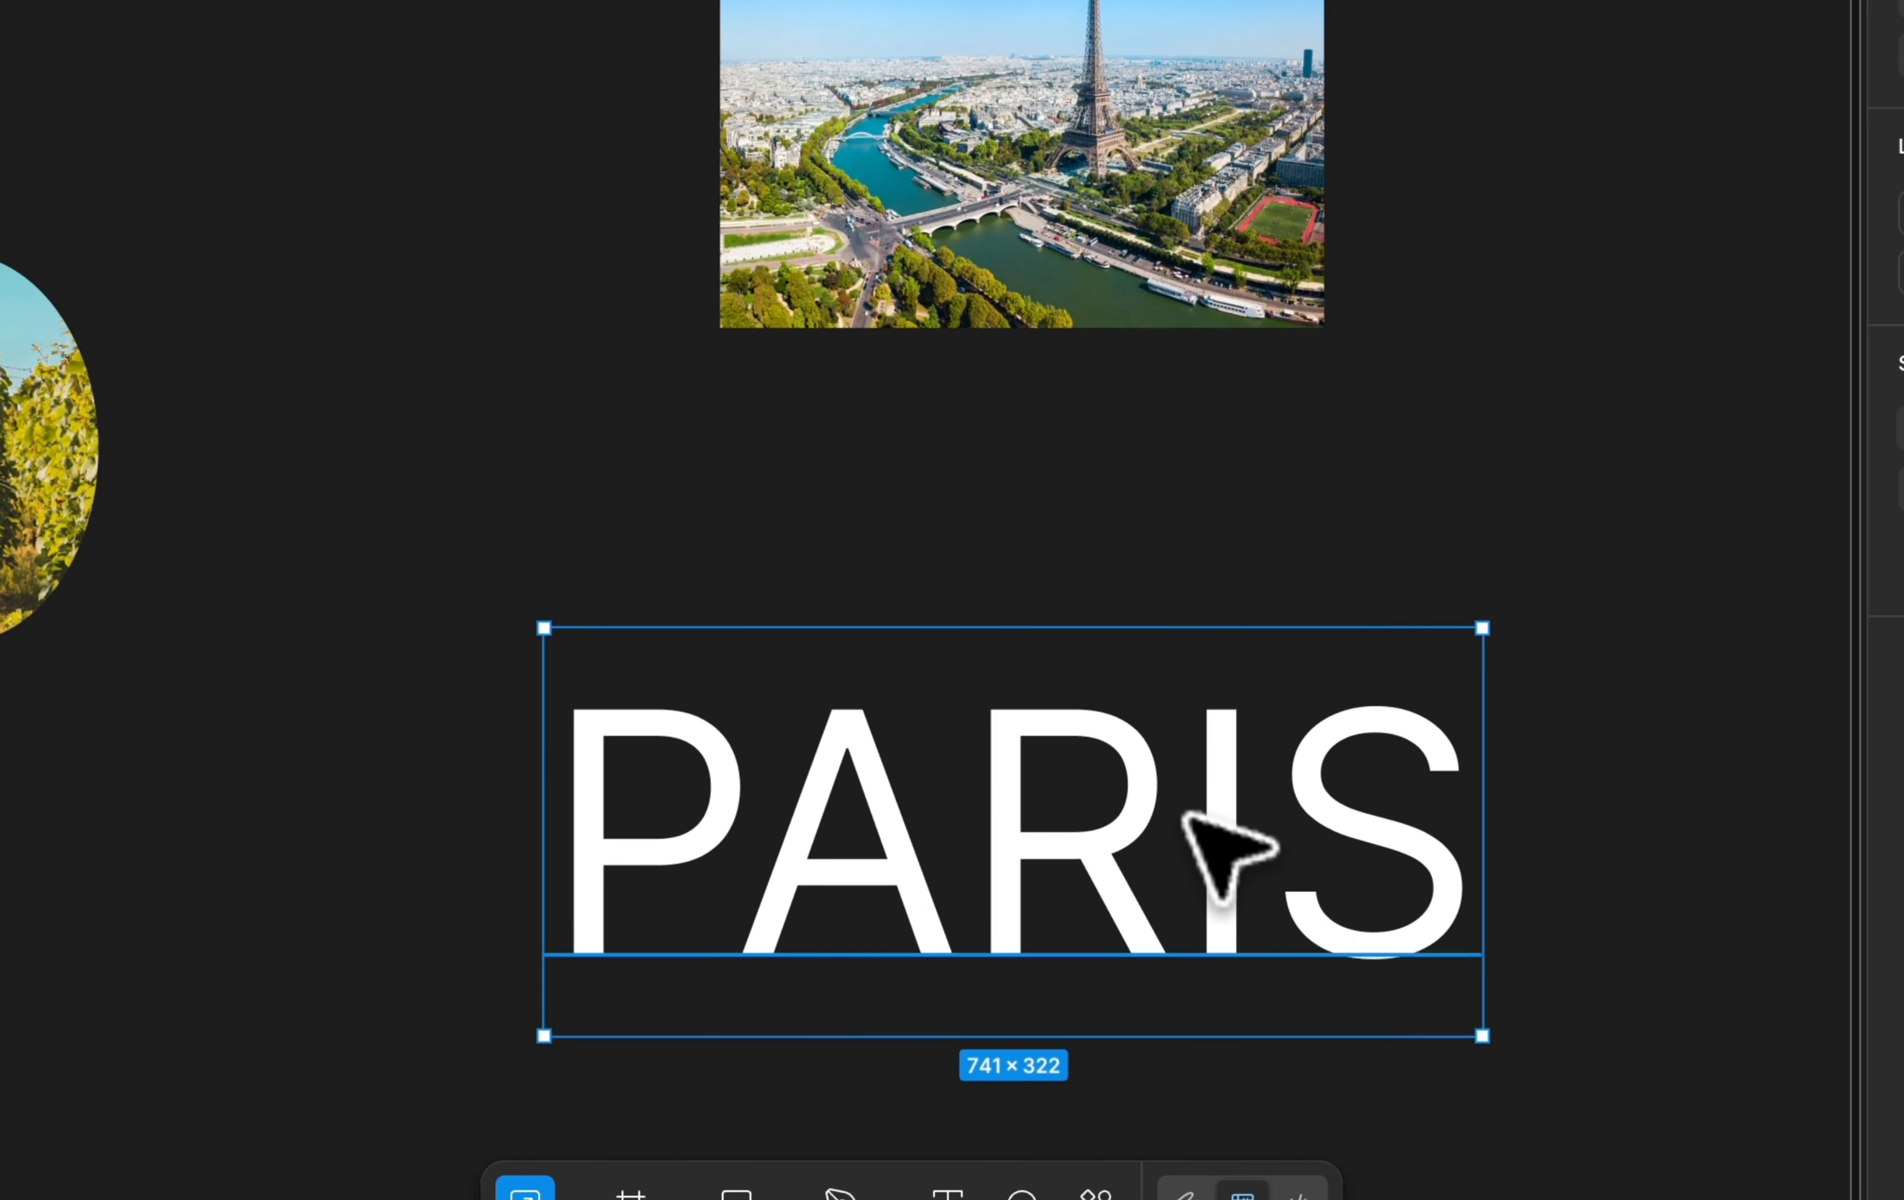
left_click_drag(1214, 848, 1041, 689)
left_click(544, 391)
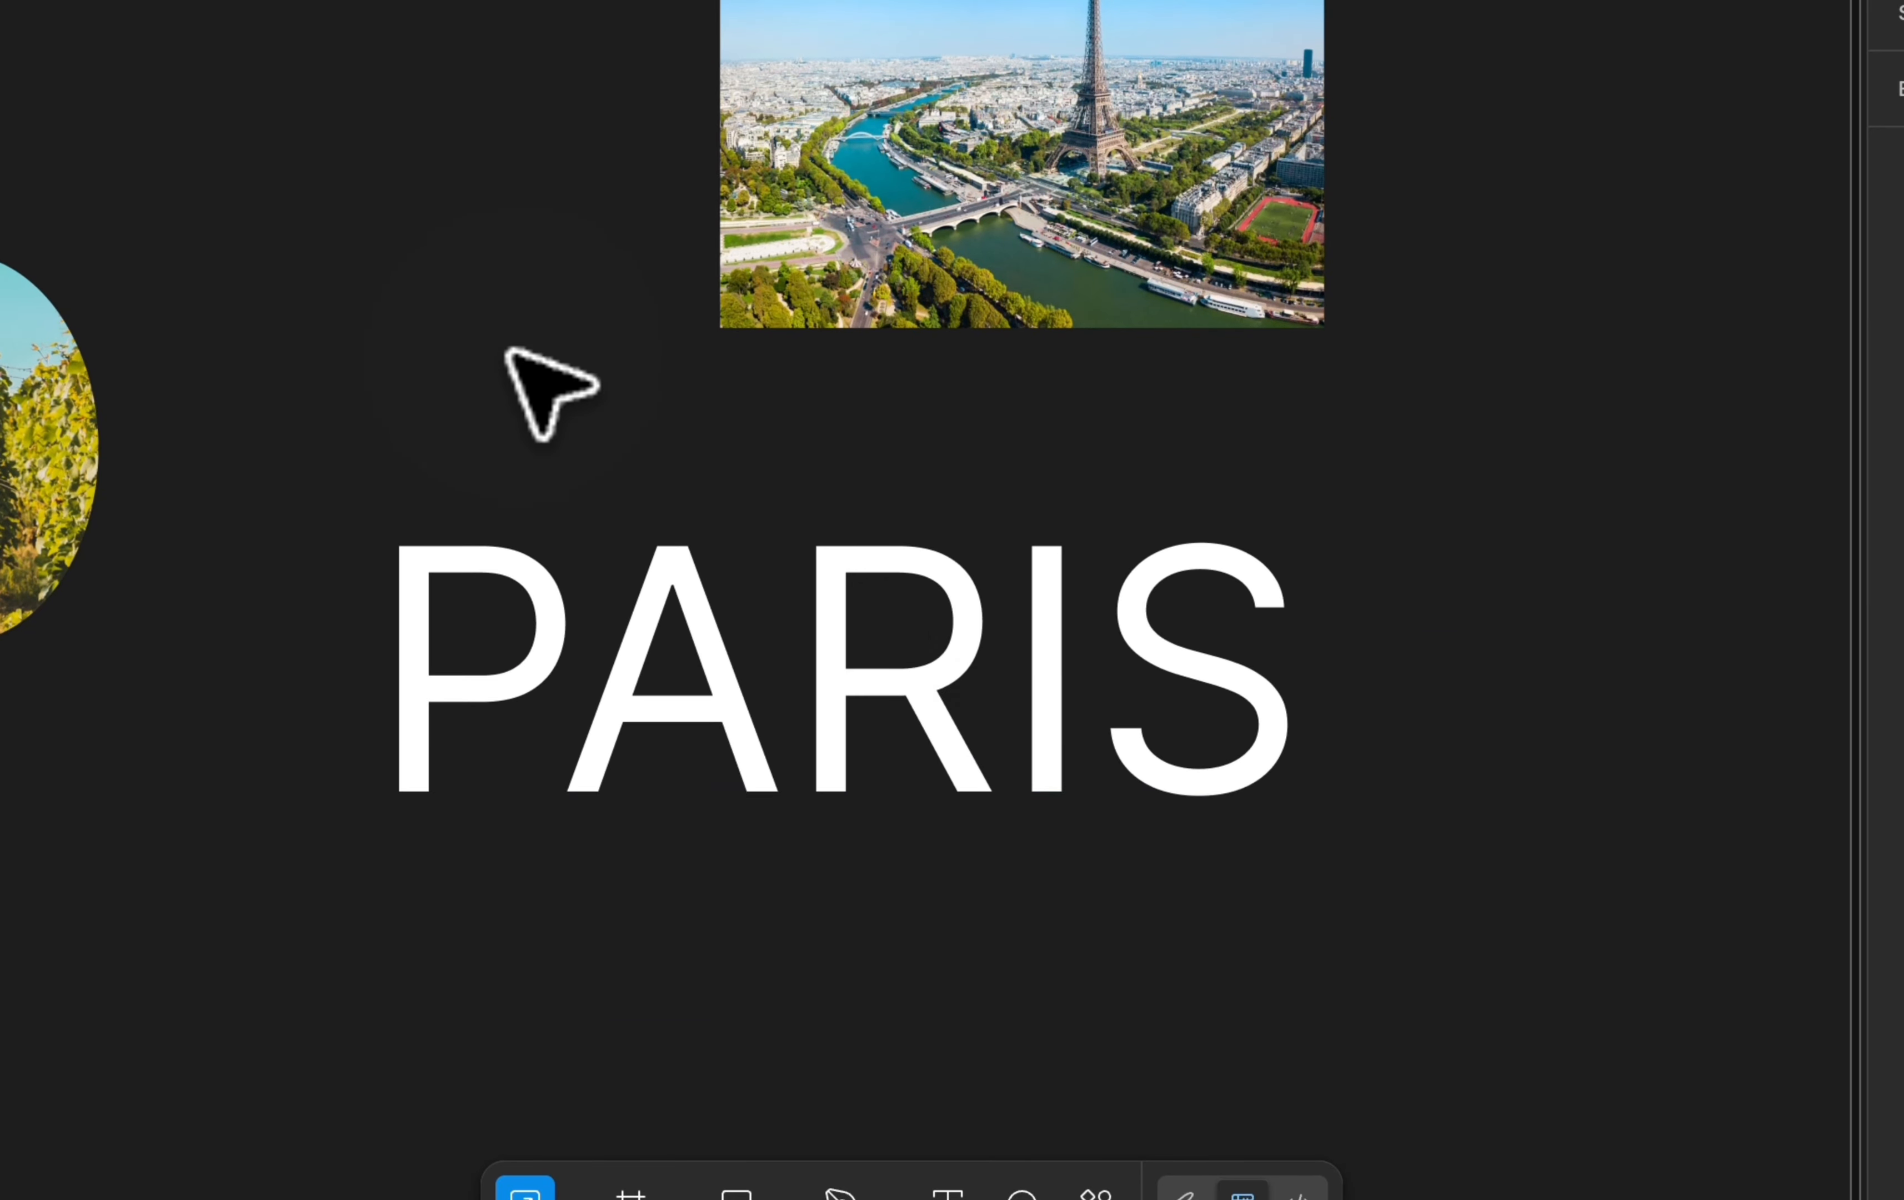
scroll(920, 674, "down", 3)
left_click_drag(917, 676, 1030, 676)
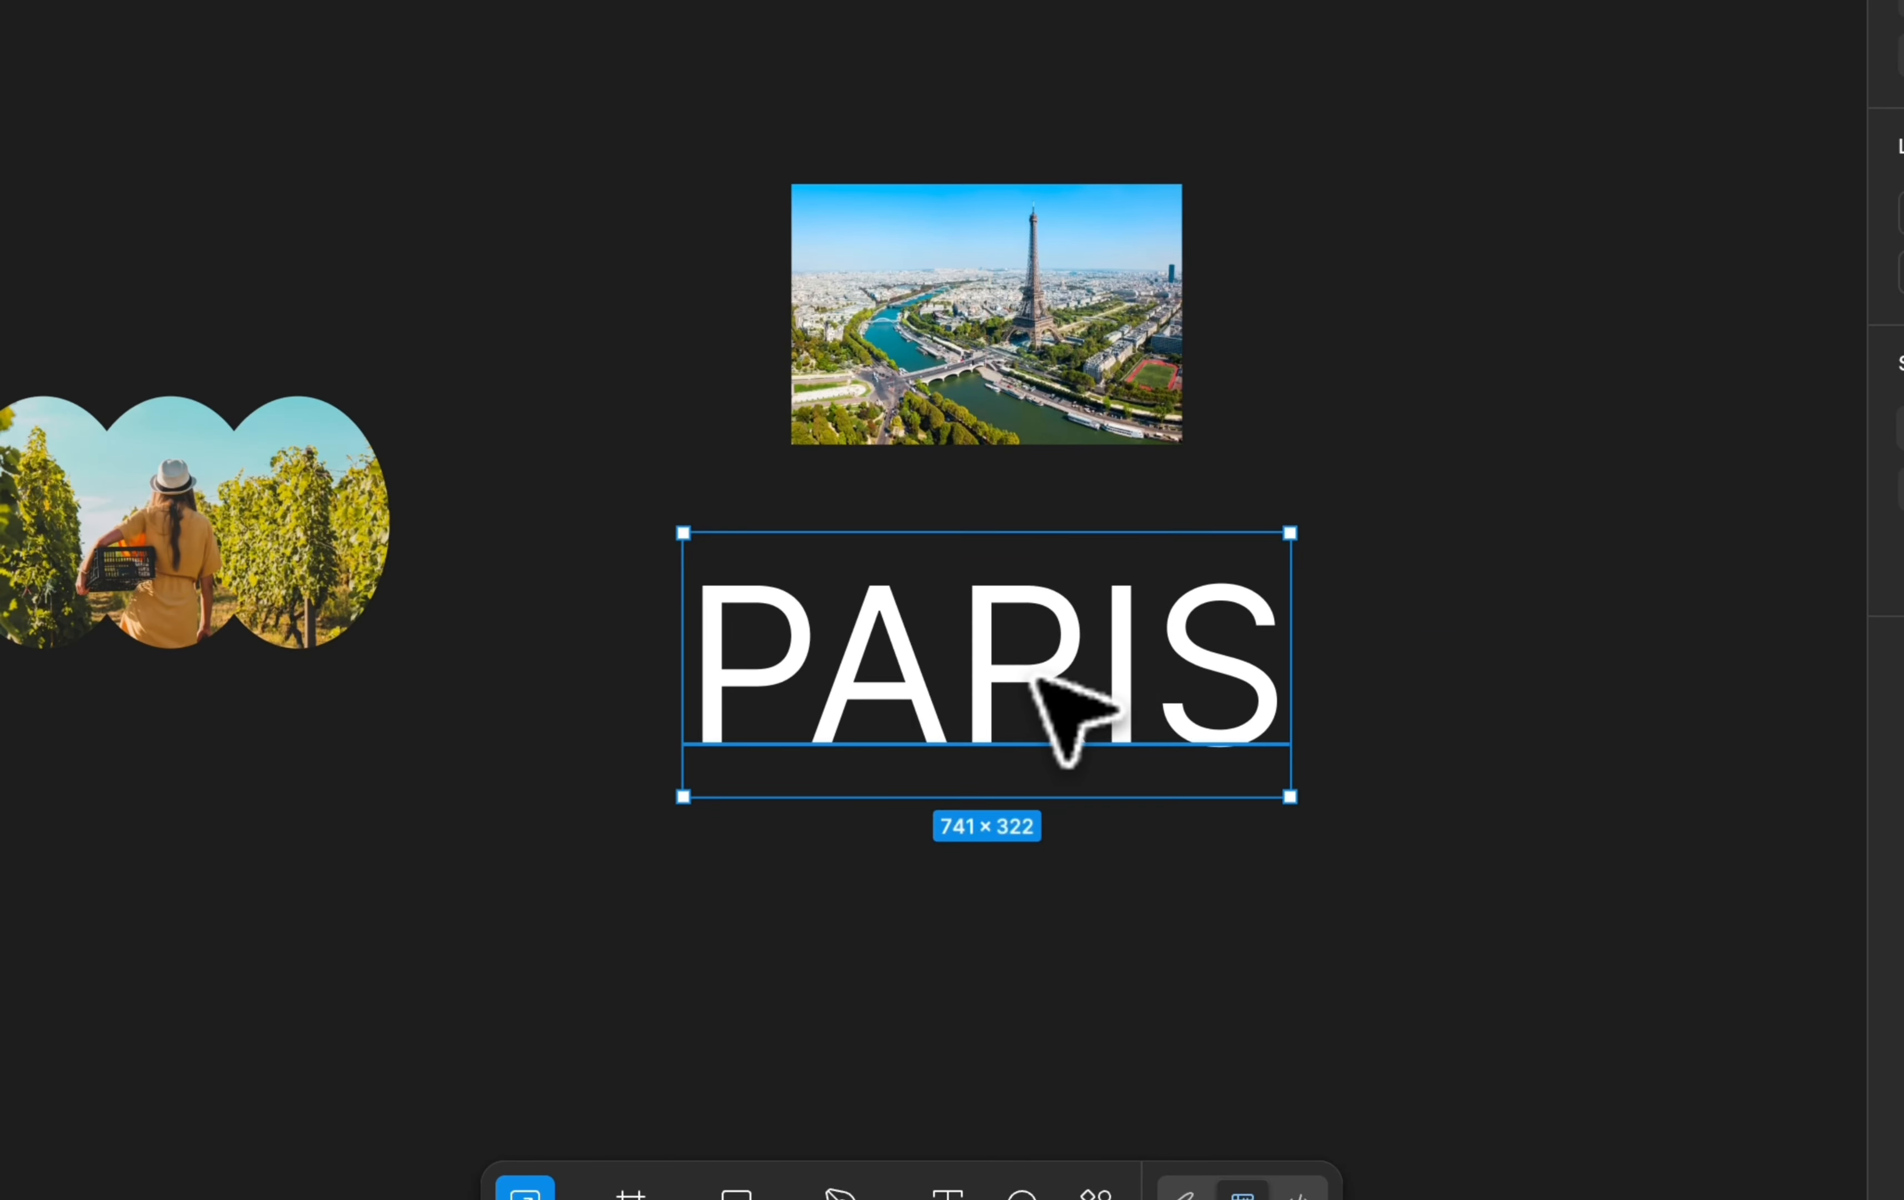
Set the PARIS text's font weight to Black and tighten its letter spacing to -6%
left_click(1623, 802)
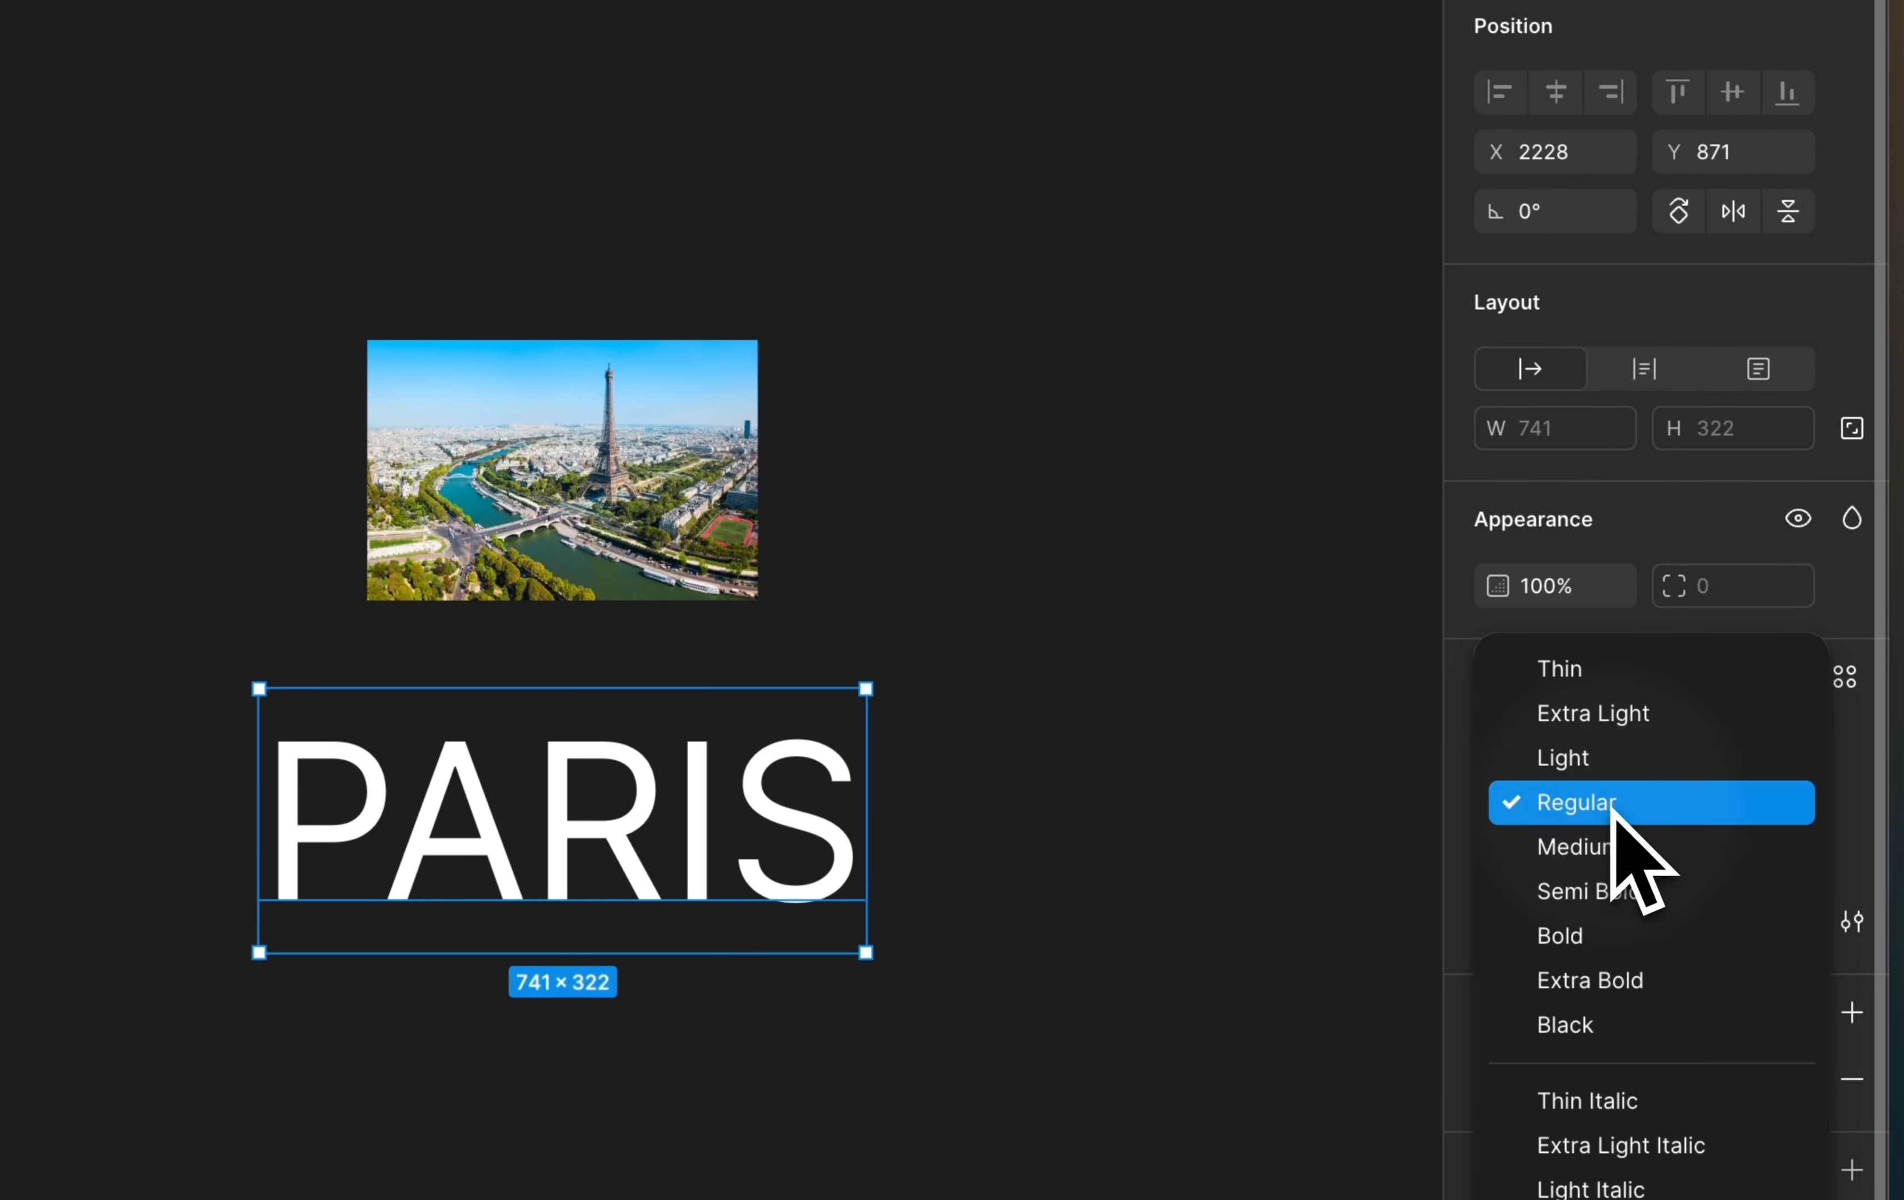
left_click(1614, 1032)
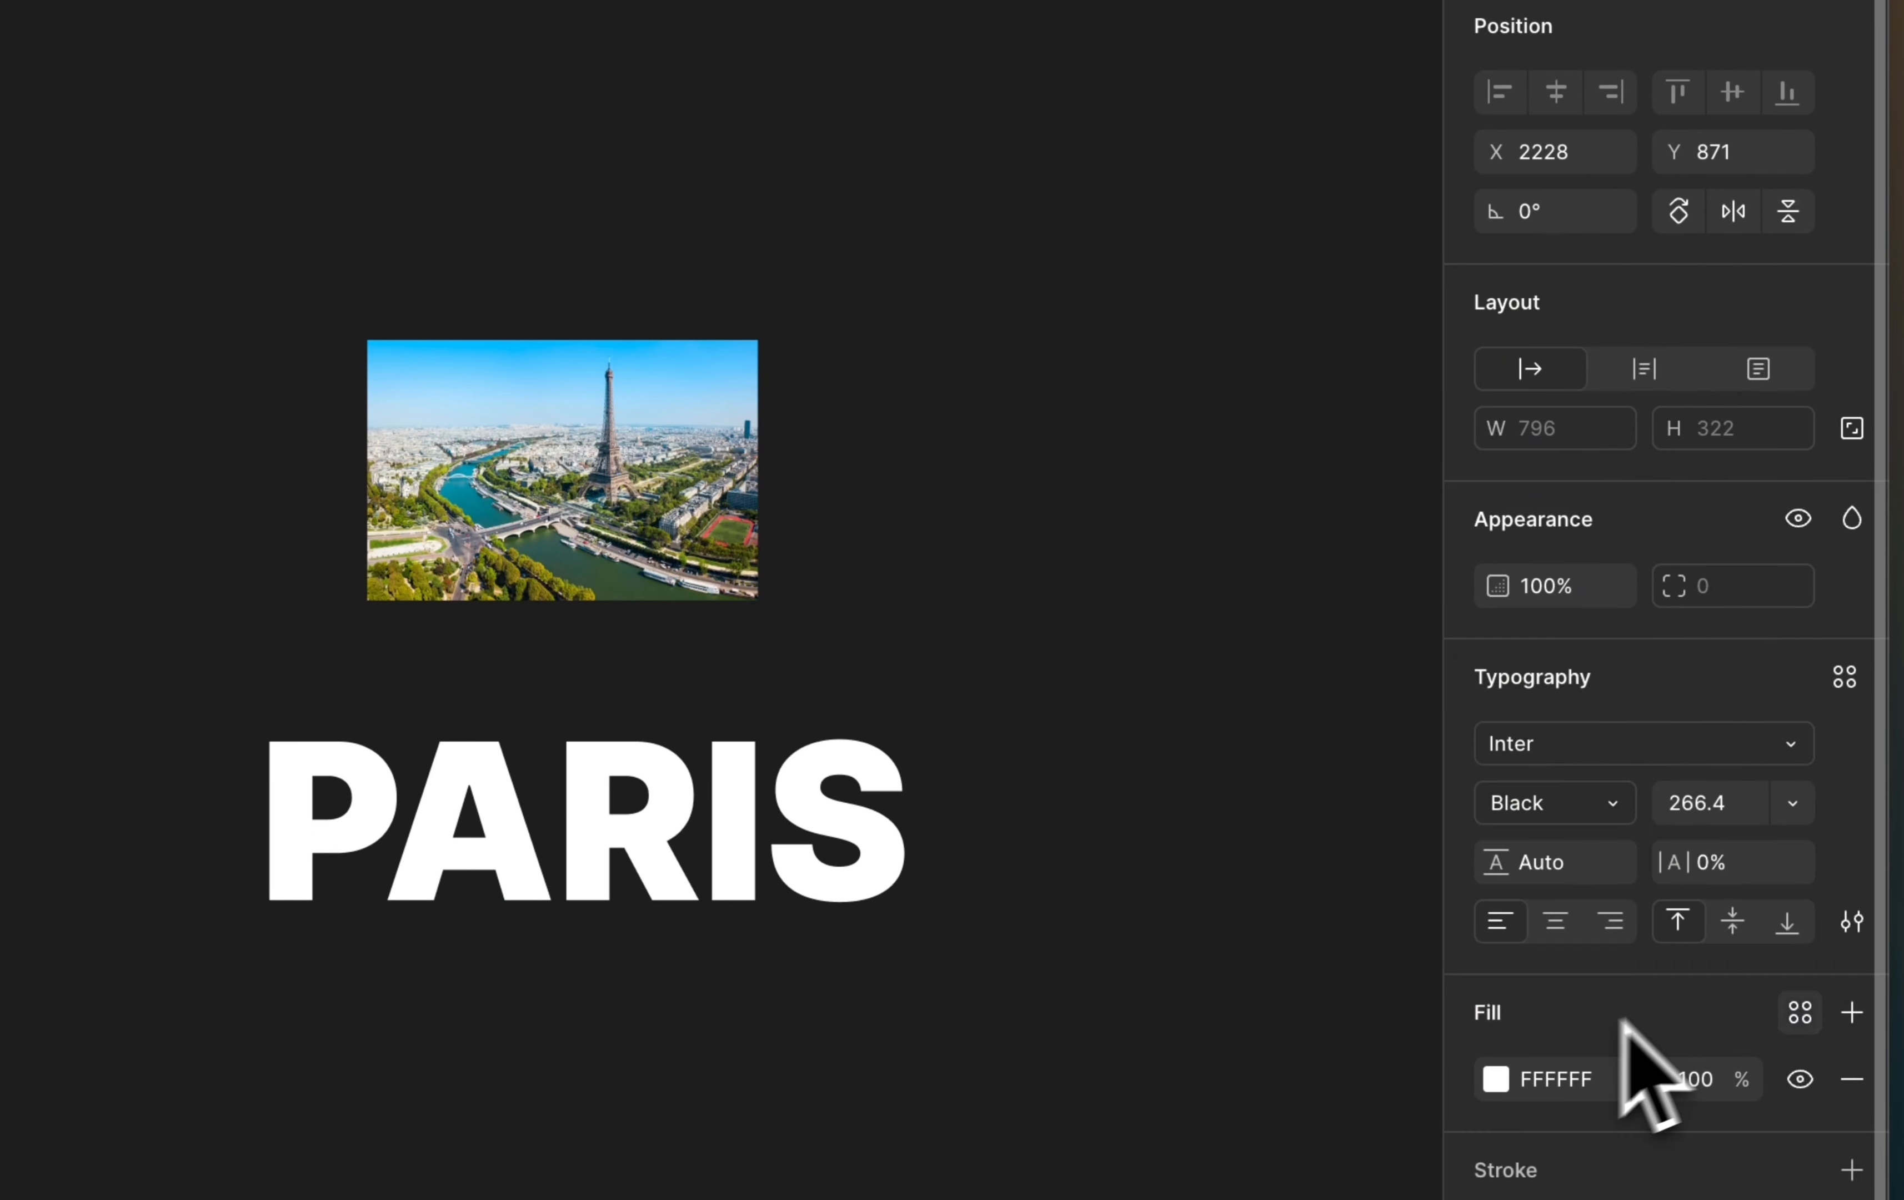
left_click(1730, 868)
key("Down")
key("Down")
key("Down")
key("Down")
key("Down")
key("Down")
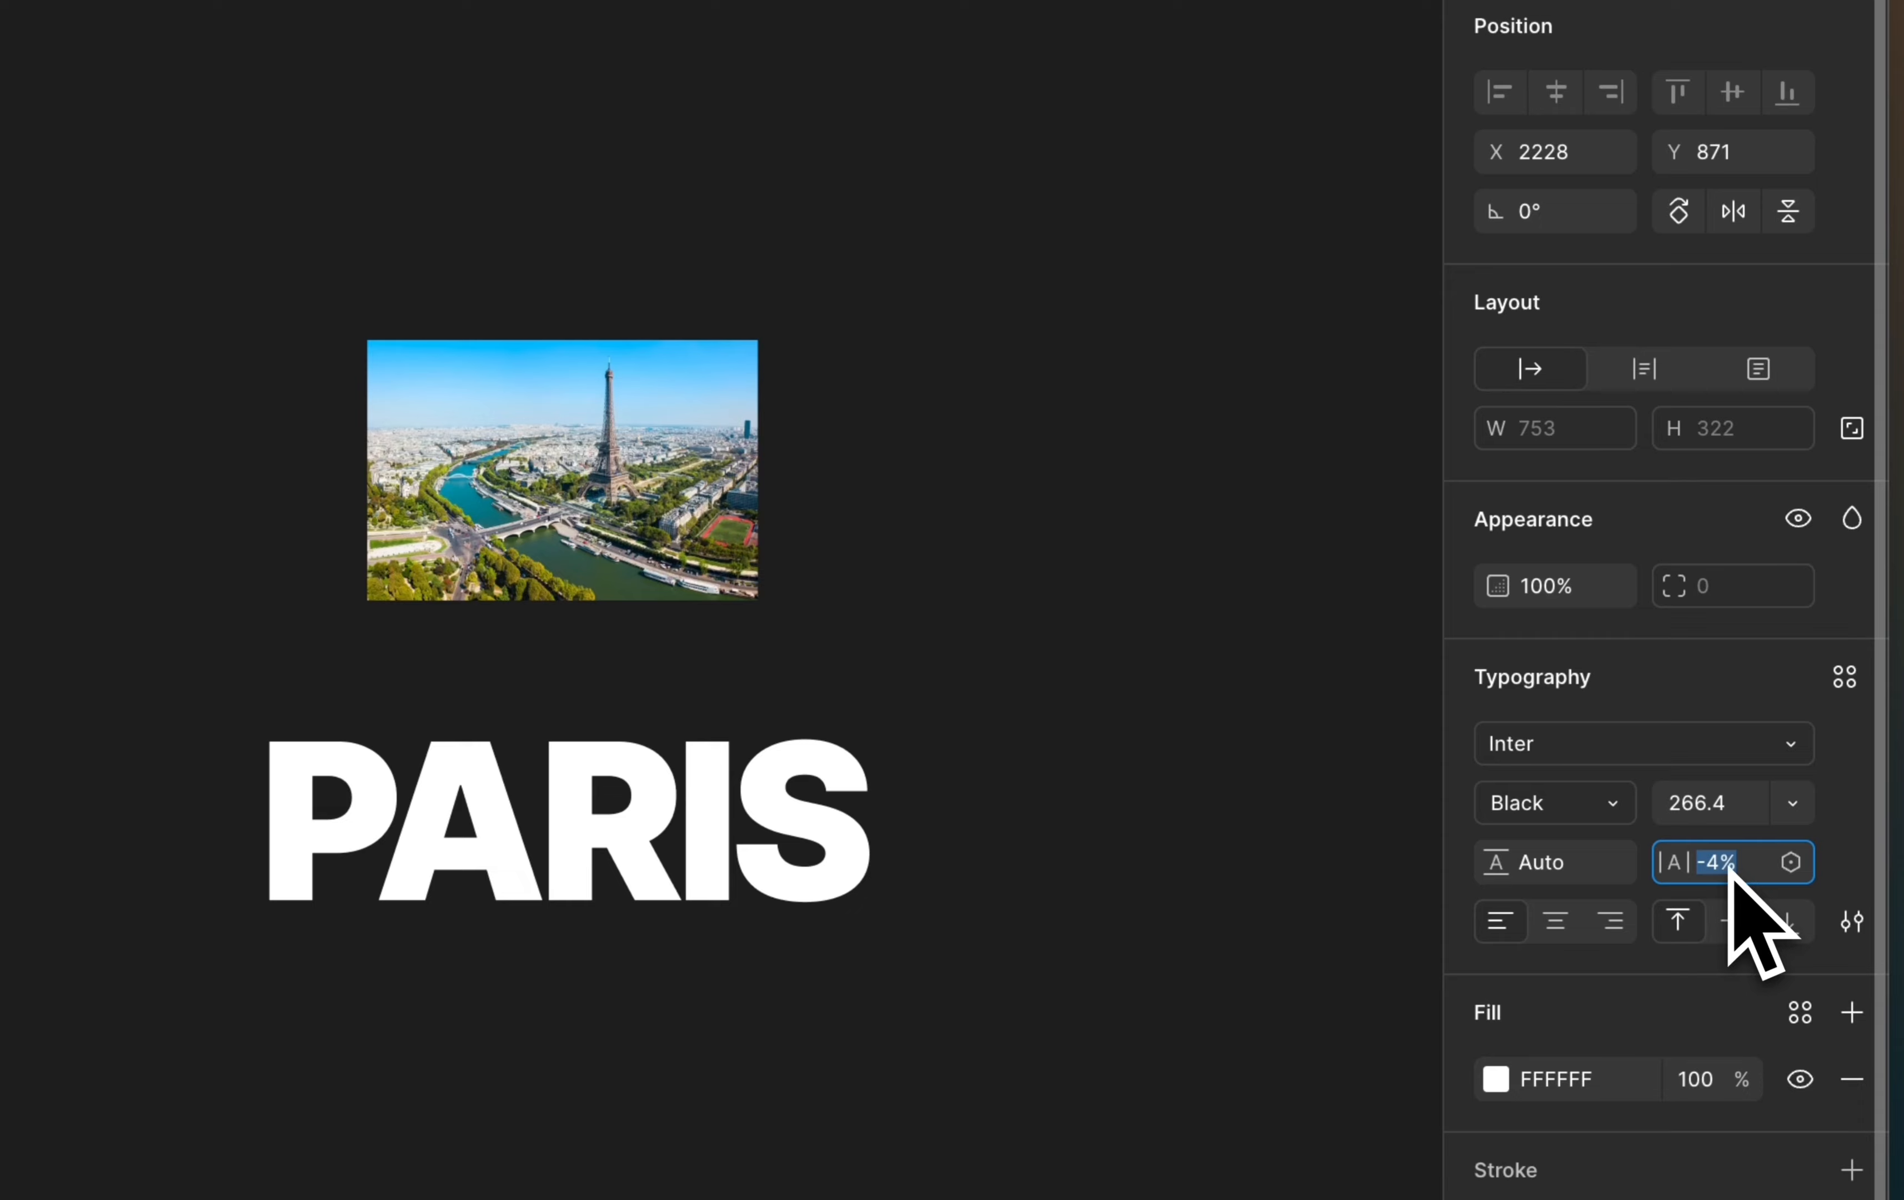
left_click(1226, 649)
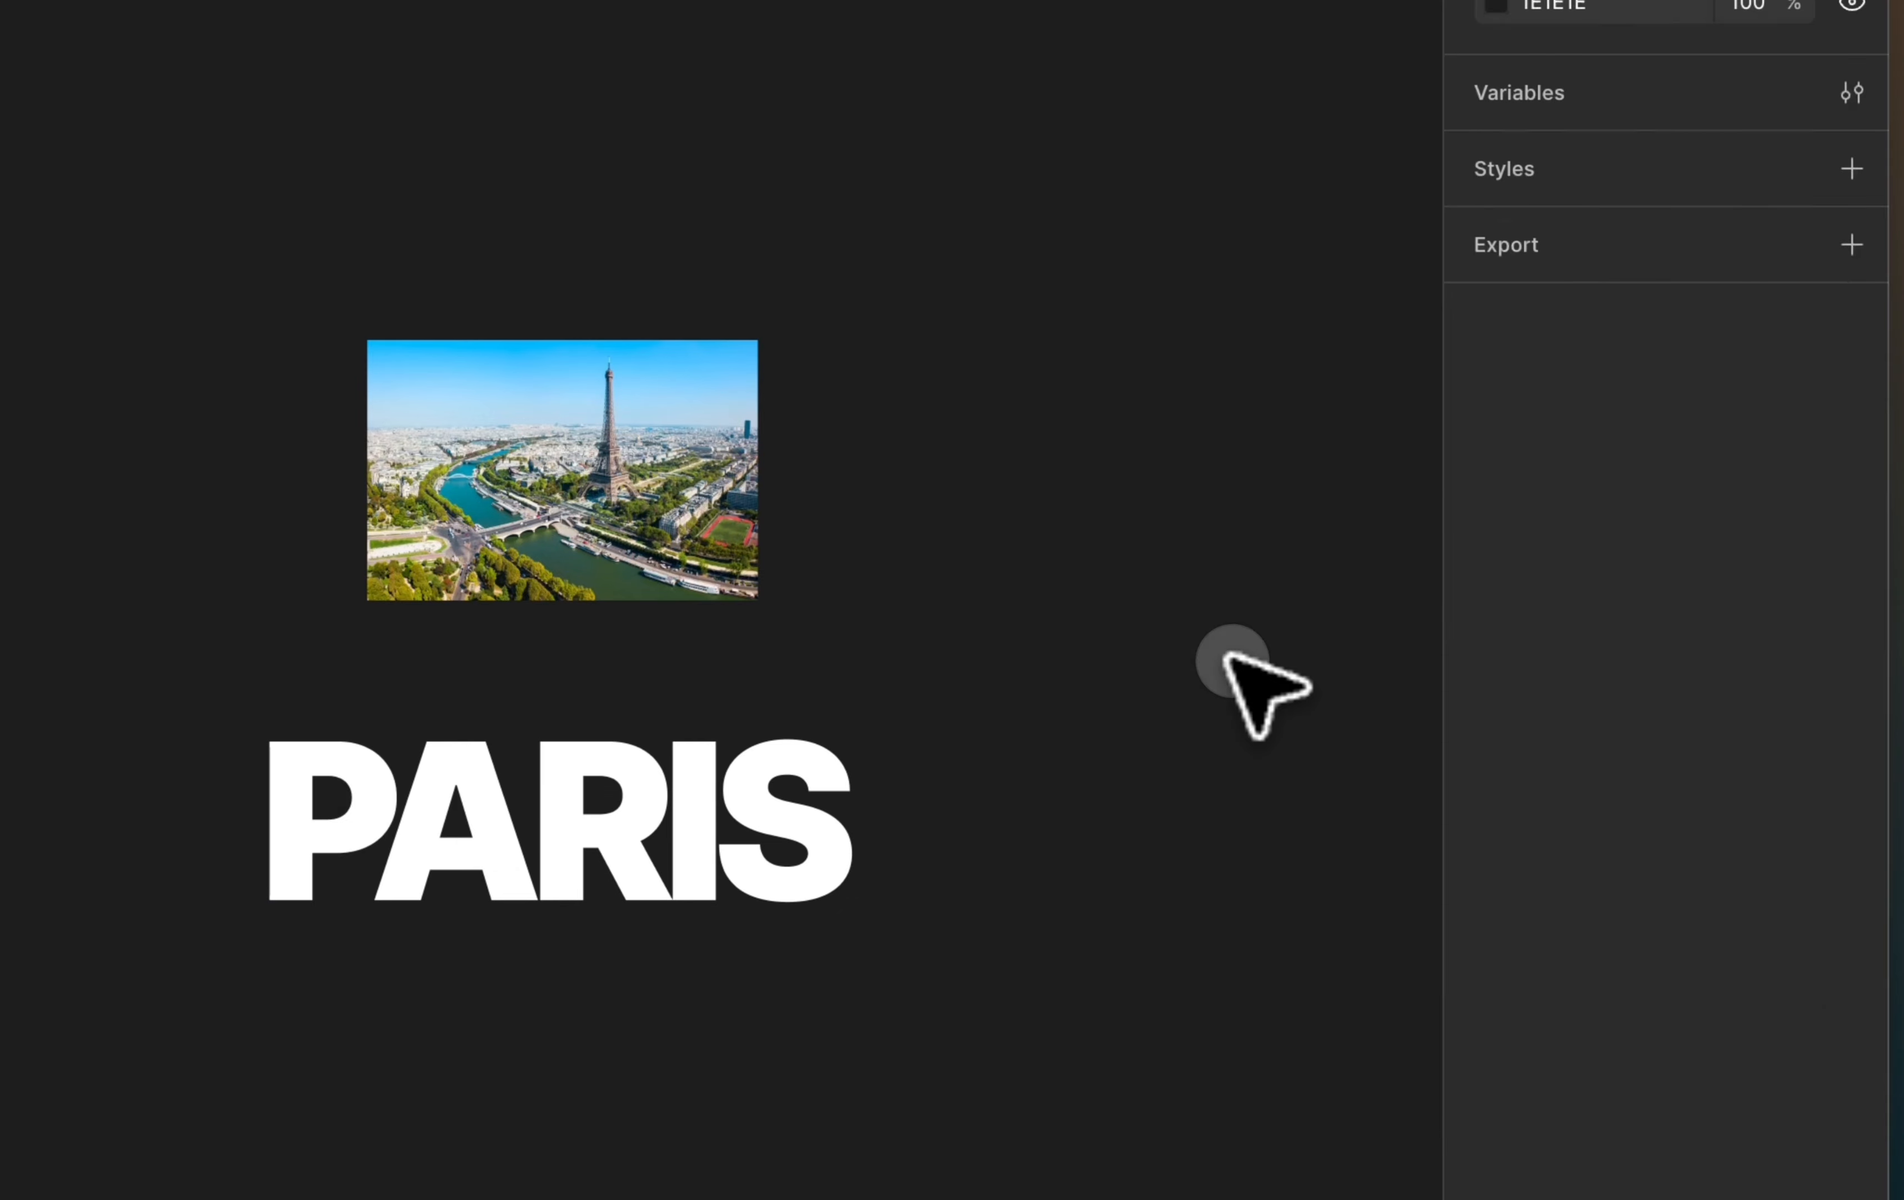
Move the Paris photo over the PARIS text and enlarge it proportionally to about 768 × 512
scroll(1226, 649, "down", 5)
scroll(1020, 278, "up", 5)
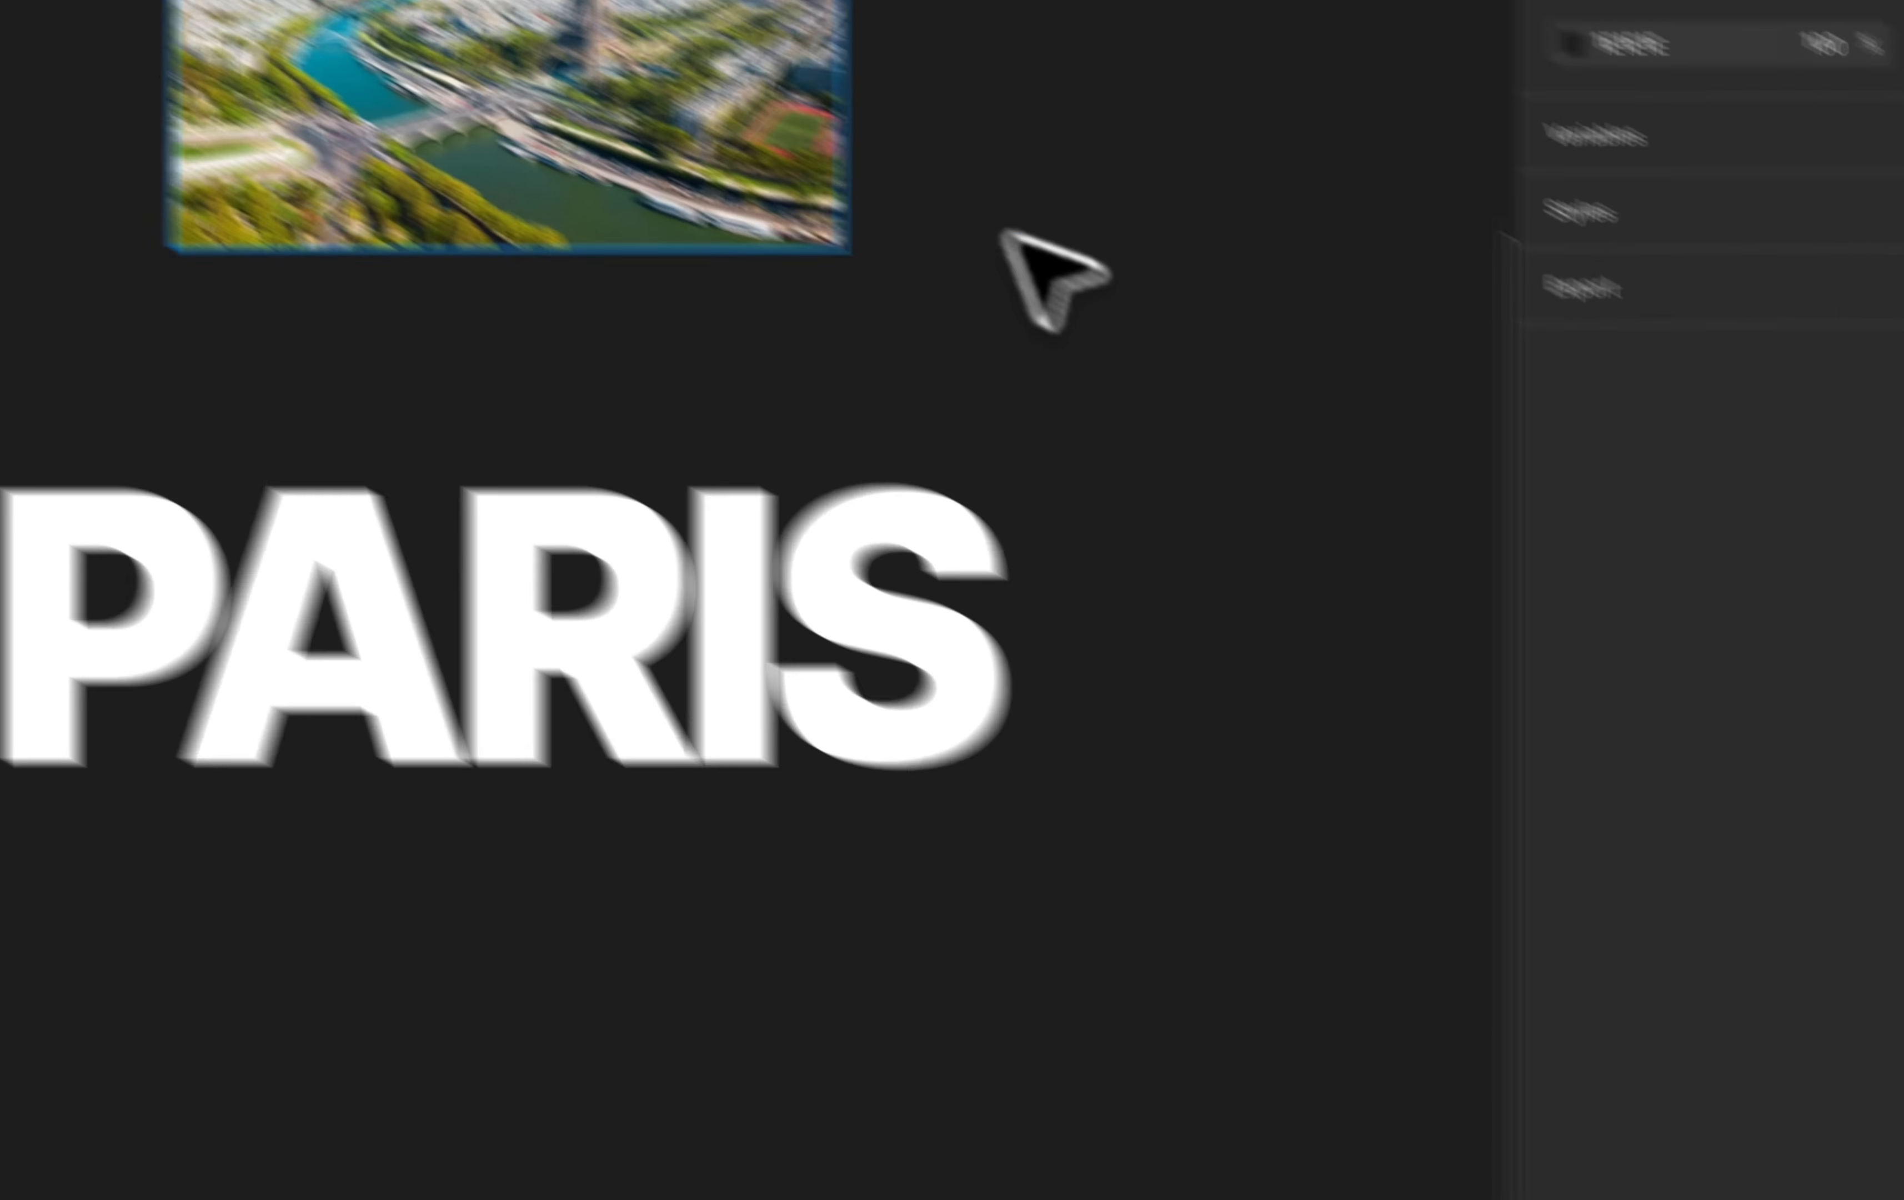
scroll(841, 131, "down", 8)
left_click_drag(757, 84, 697, 143)
left_click_drag(1088, 341, 1293, 530)
left_click_drag(1214, 388, 1202, 376)
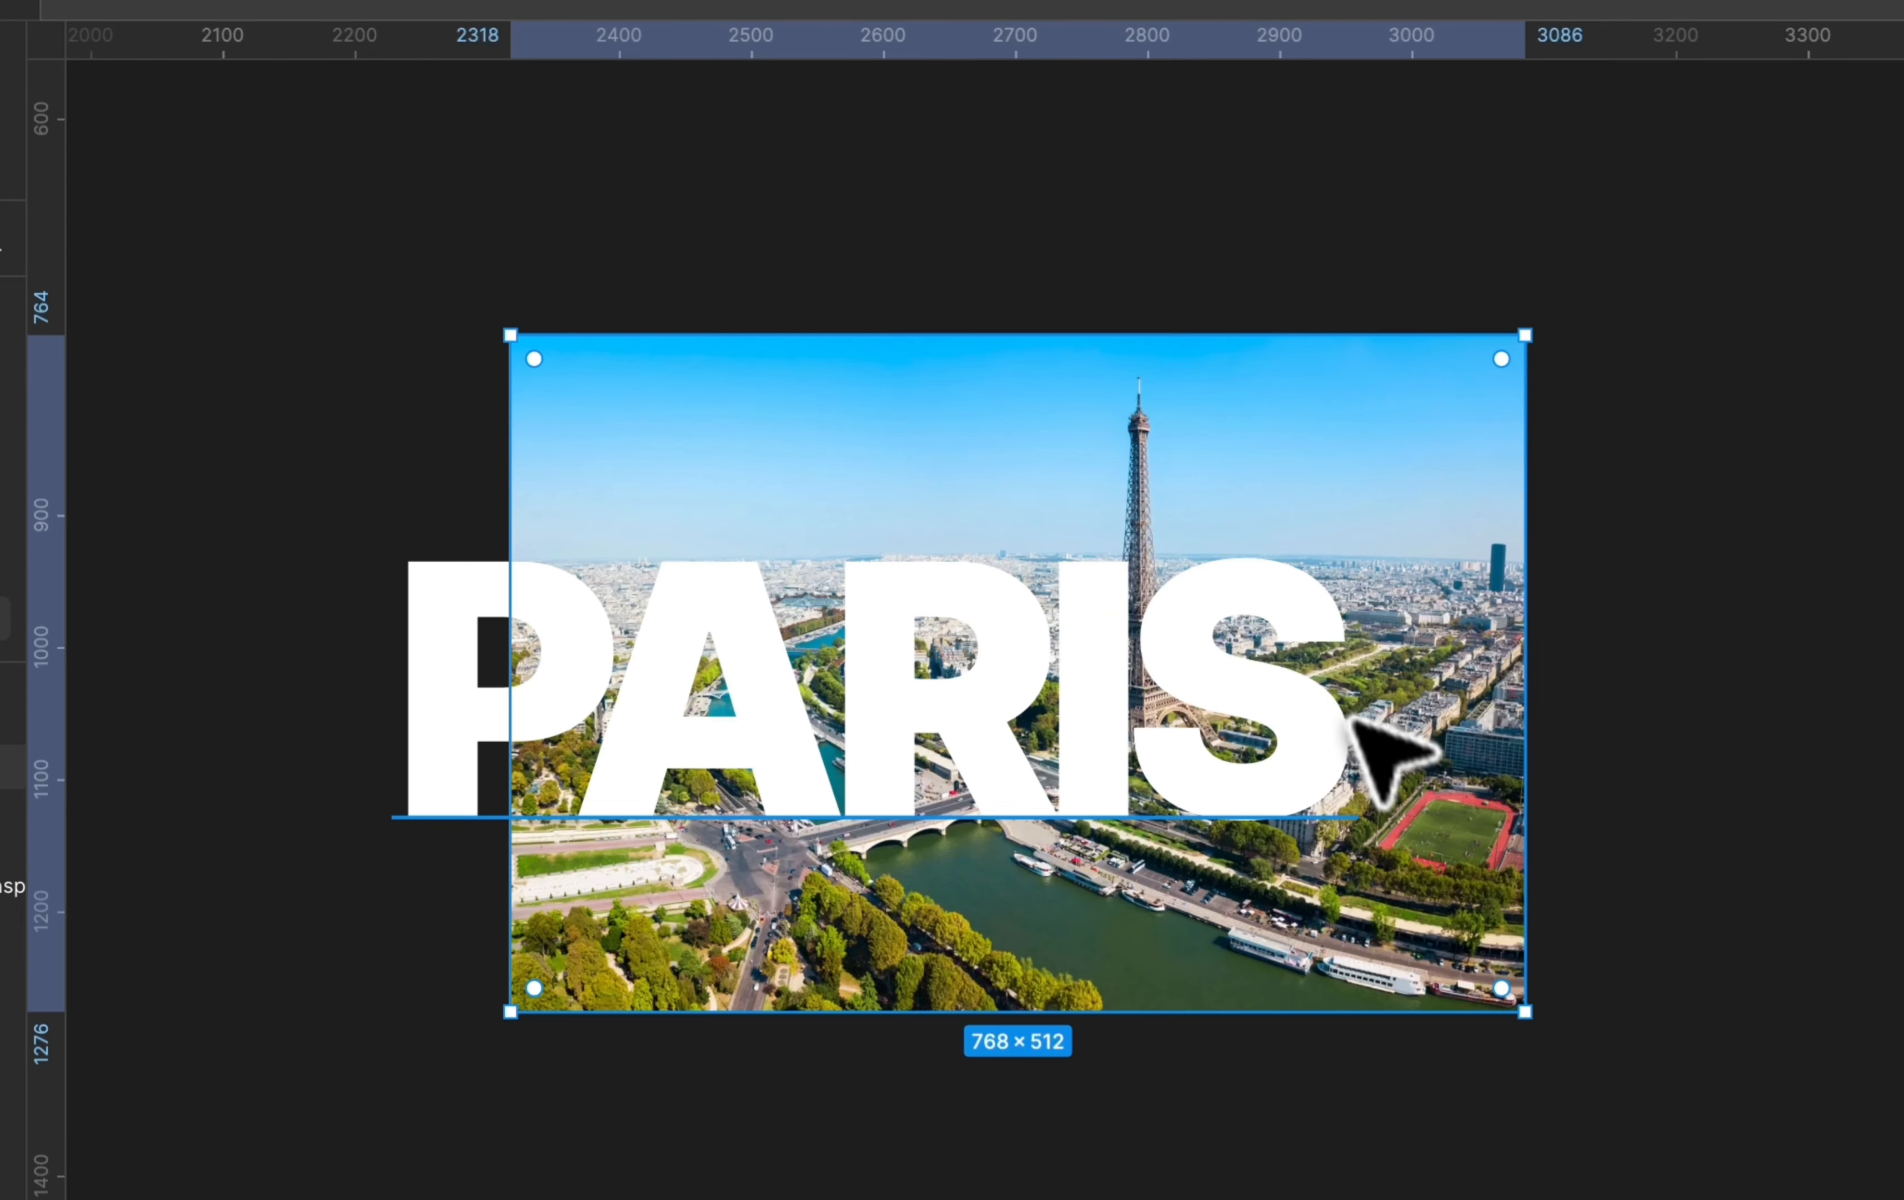
Bring the Paris photo in front of the PARIS text and use the text as its mask
key("]")
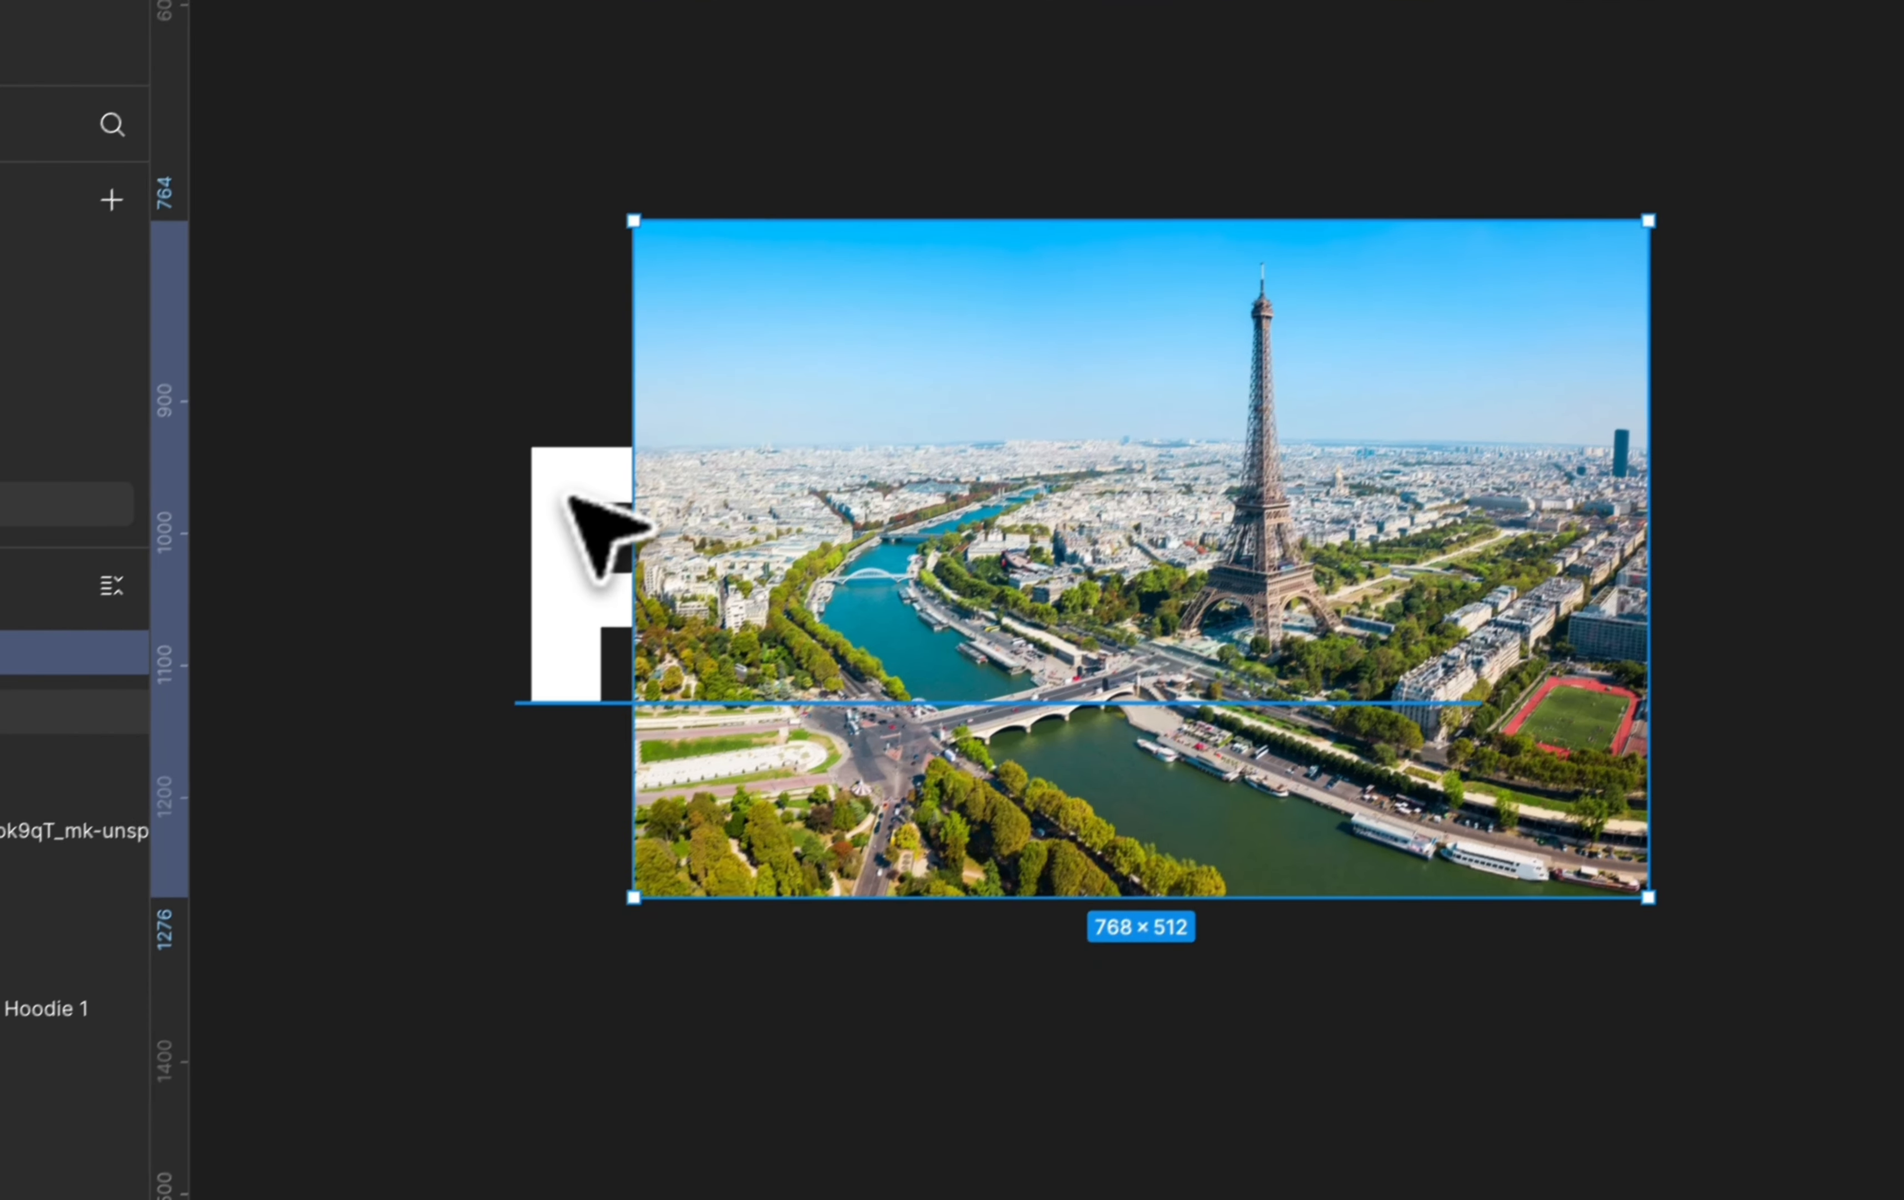
left_click(448, 611, "shift")
right_click(885, 508)
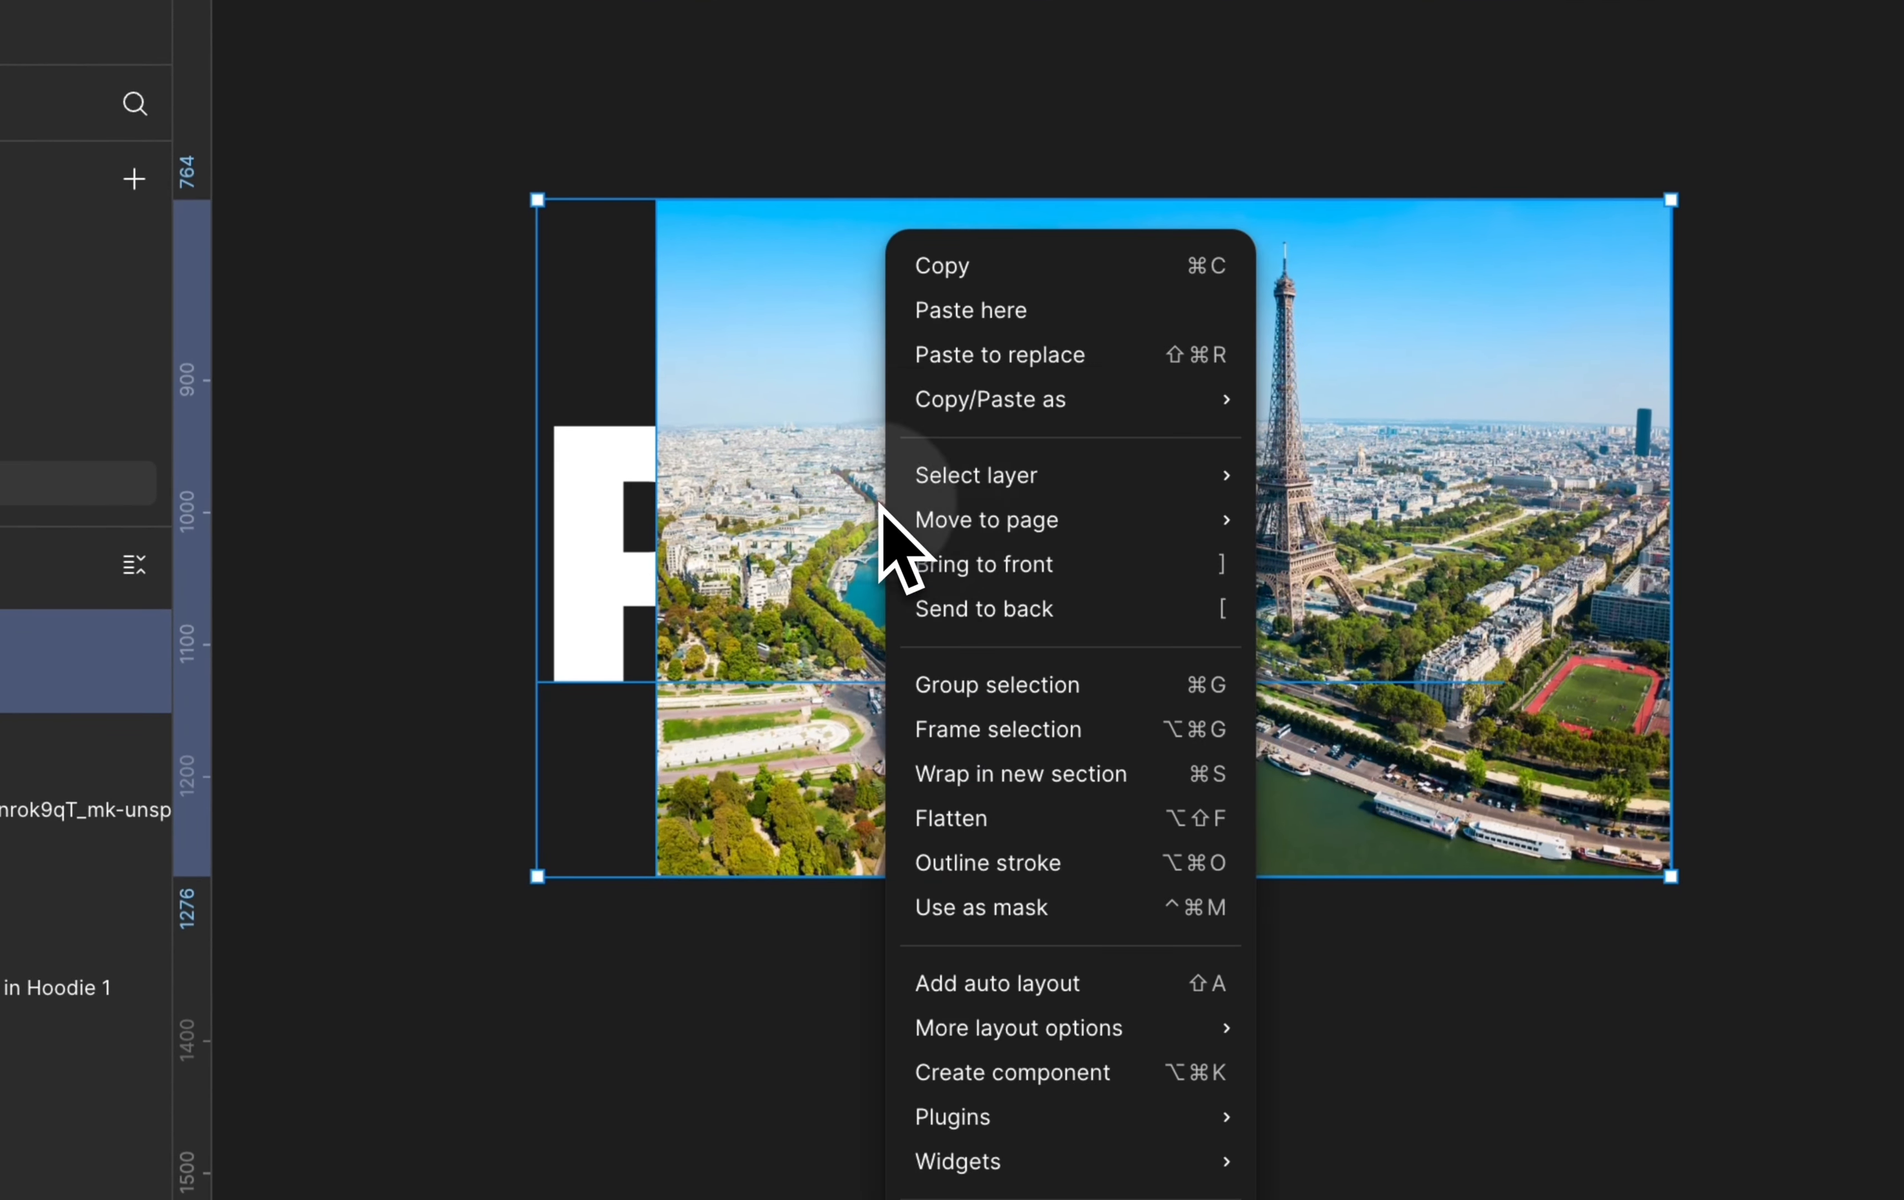
left_click(1067, 905)
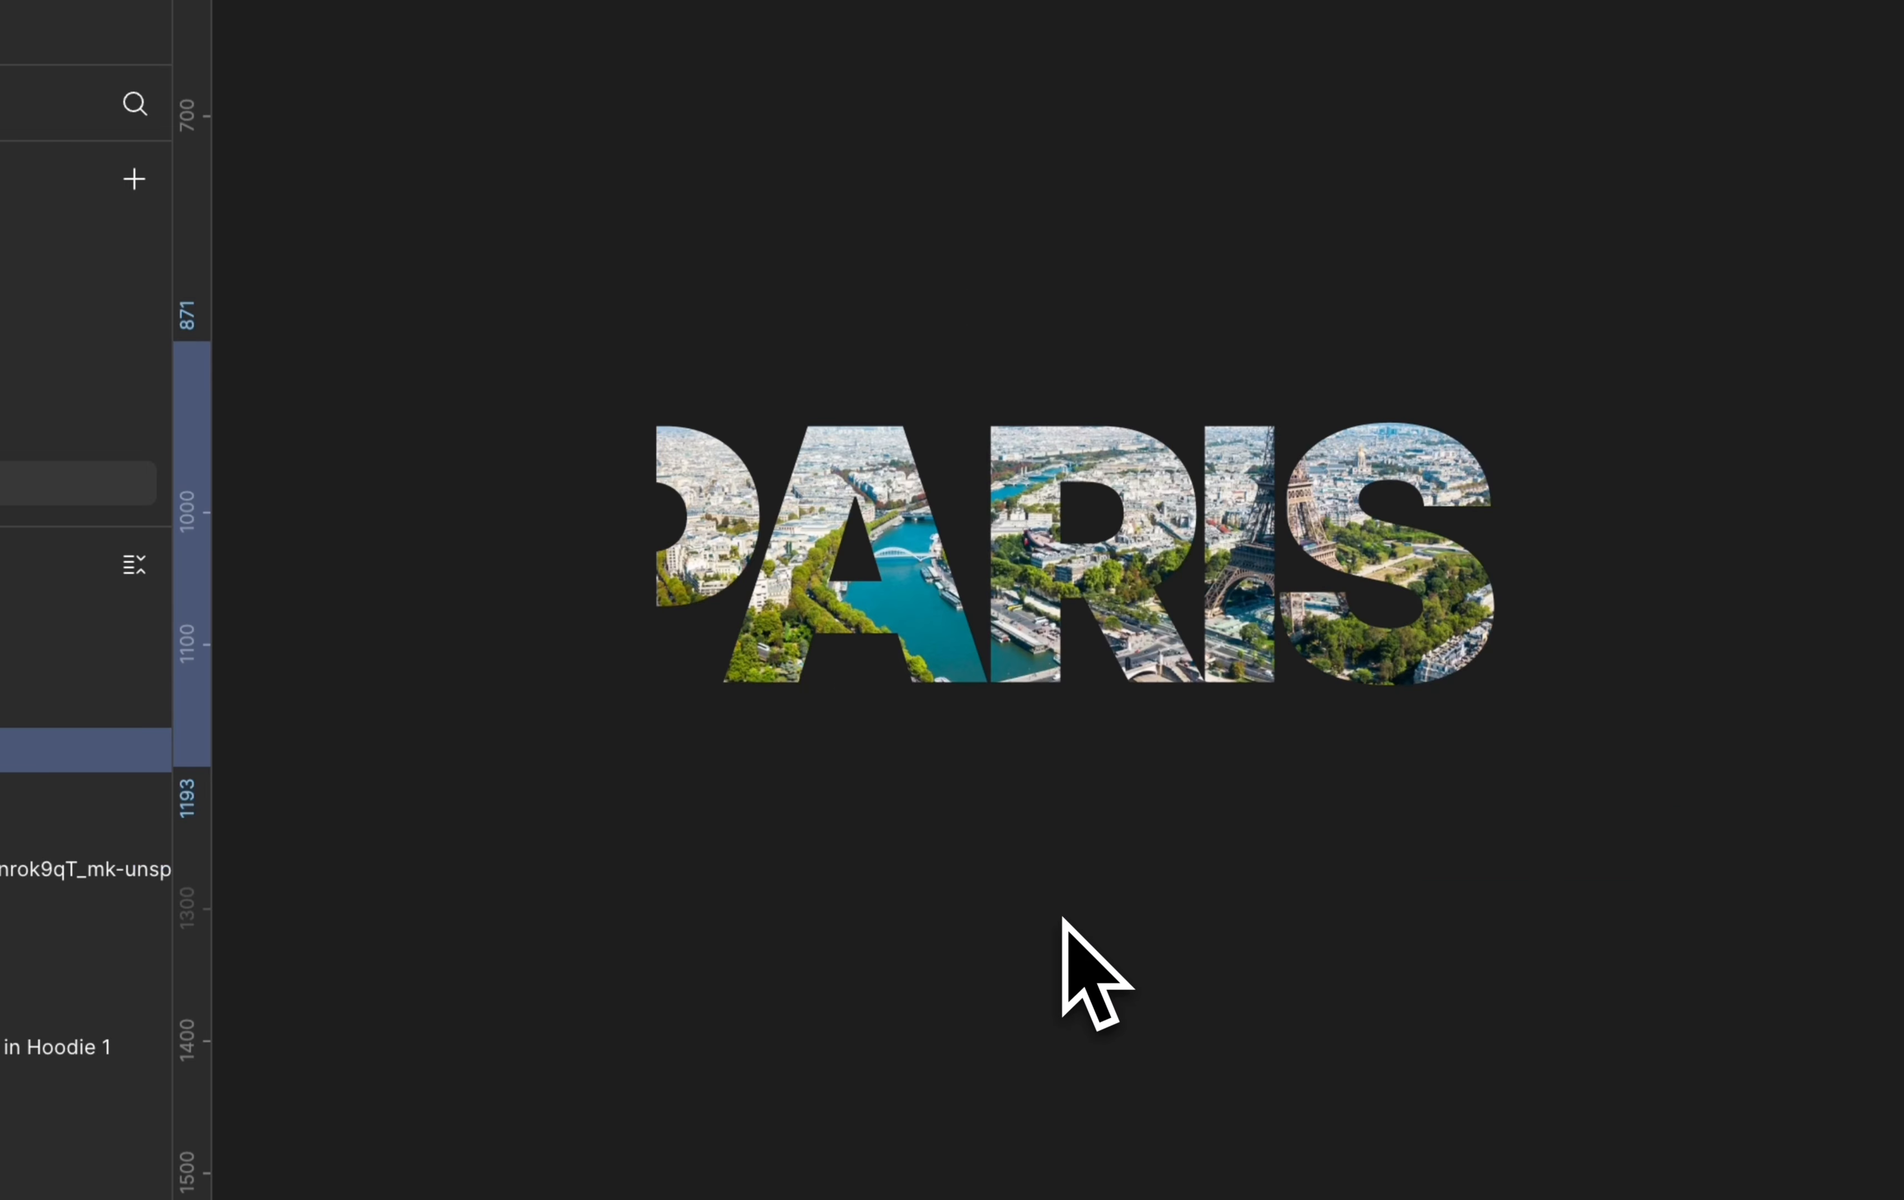
Reposition the Paris photo inside the mask so it fills every letter, with the Eiffel Tower over the R
double_click(1155, 647)
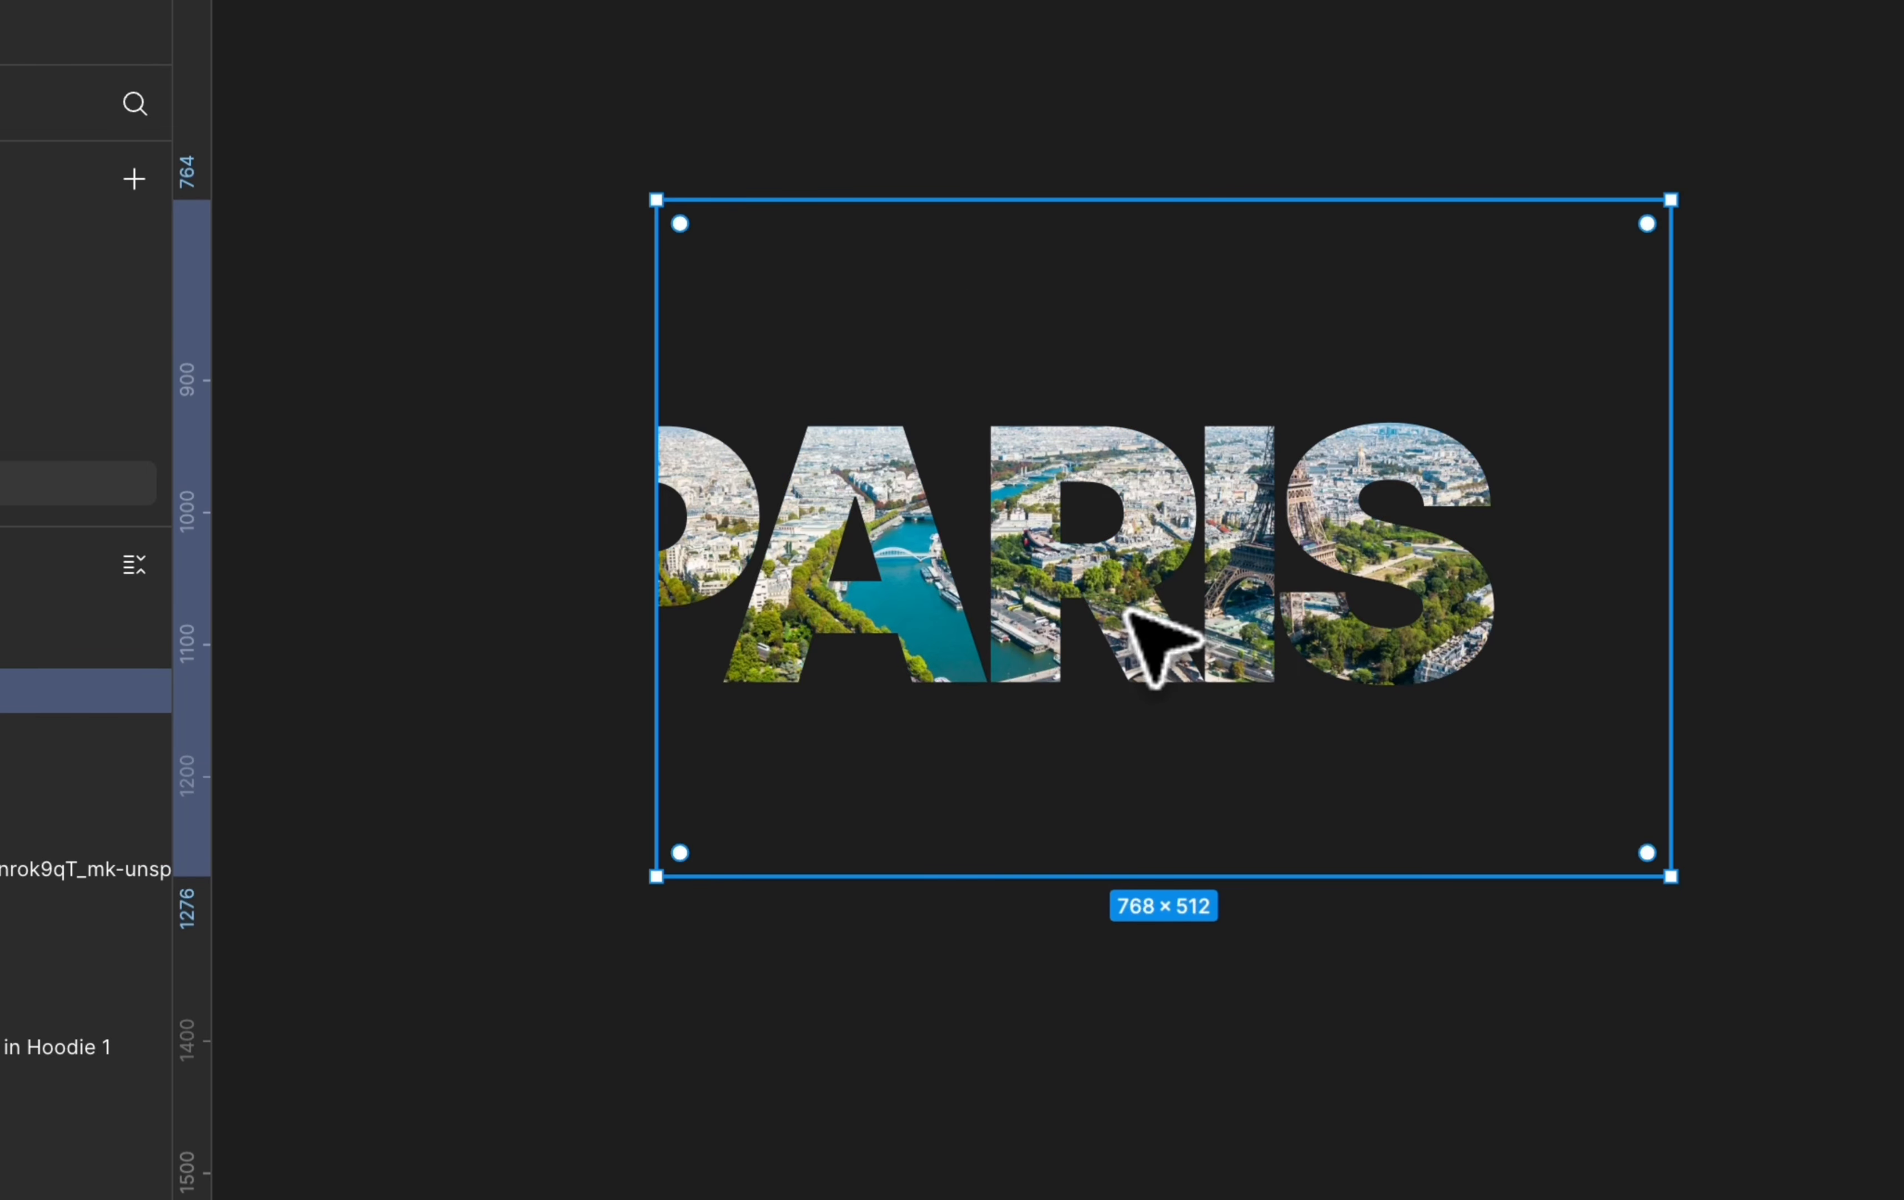
left_click_drag(1126, 612, 1002, 668)
left_click(1117, 187)
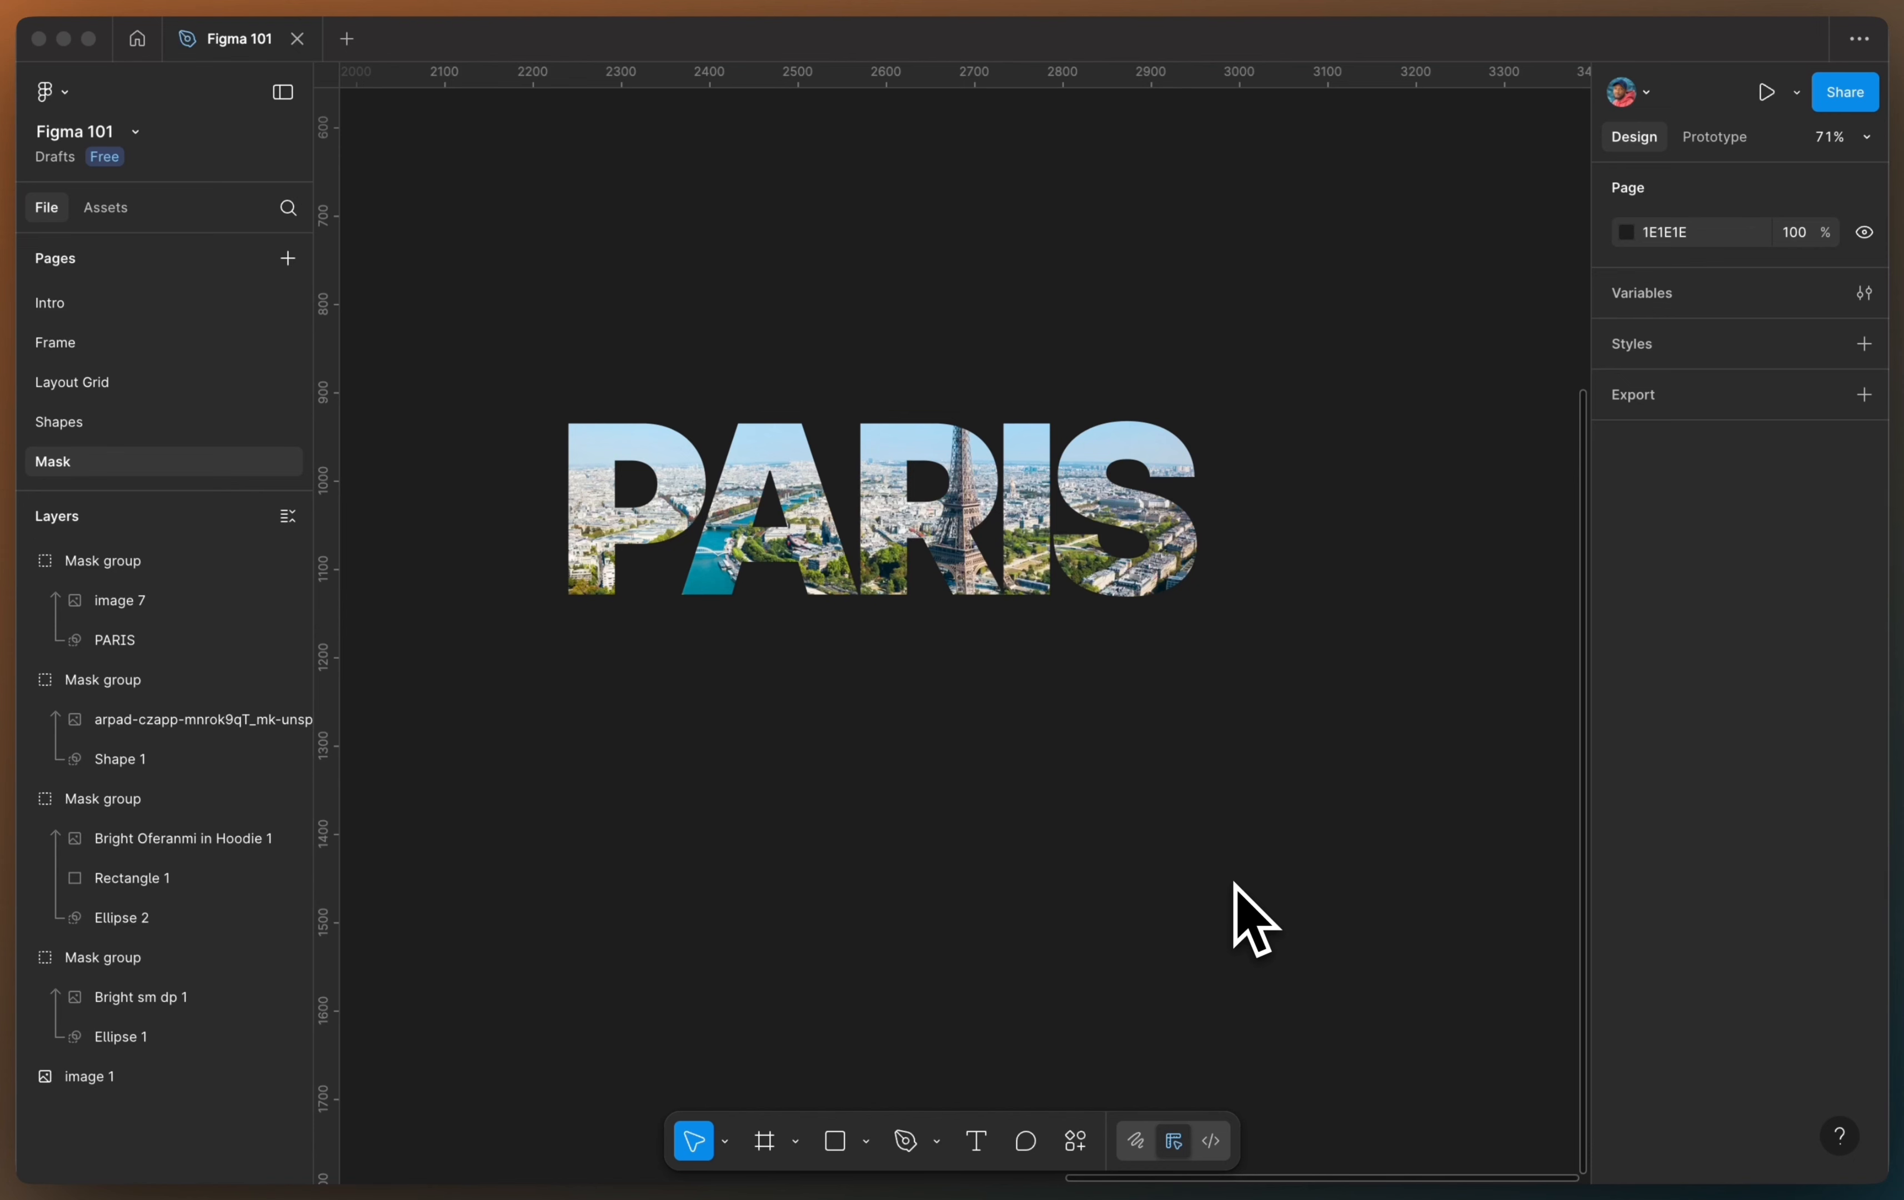
Remove the mask from the Shape 1 layer in the vineyard photo's mask group
scroll(1252, 921, "up", 2)
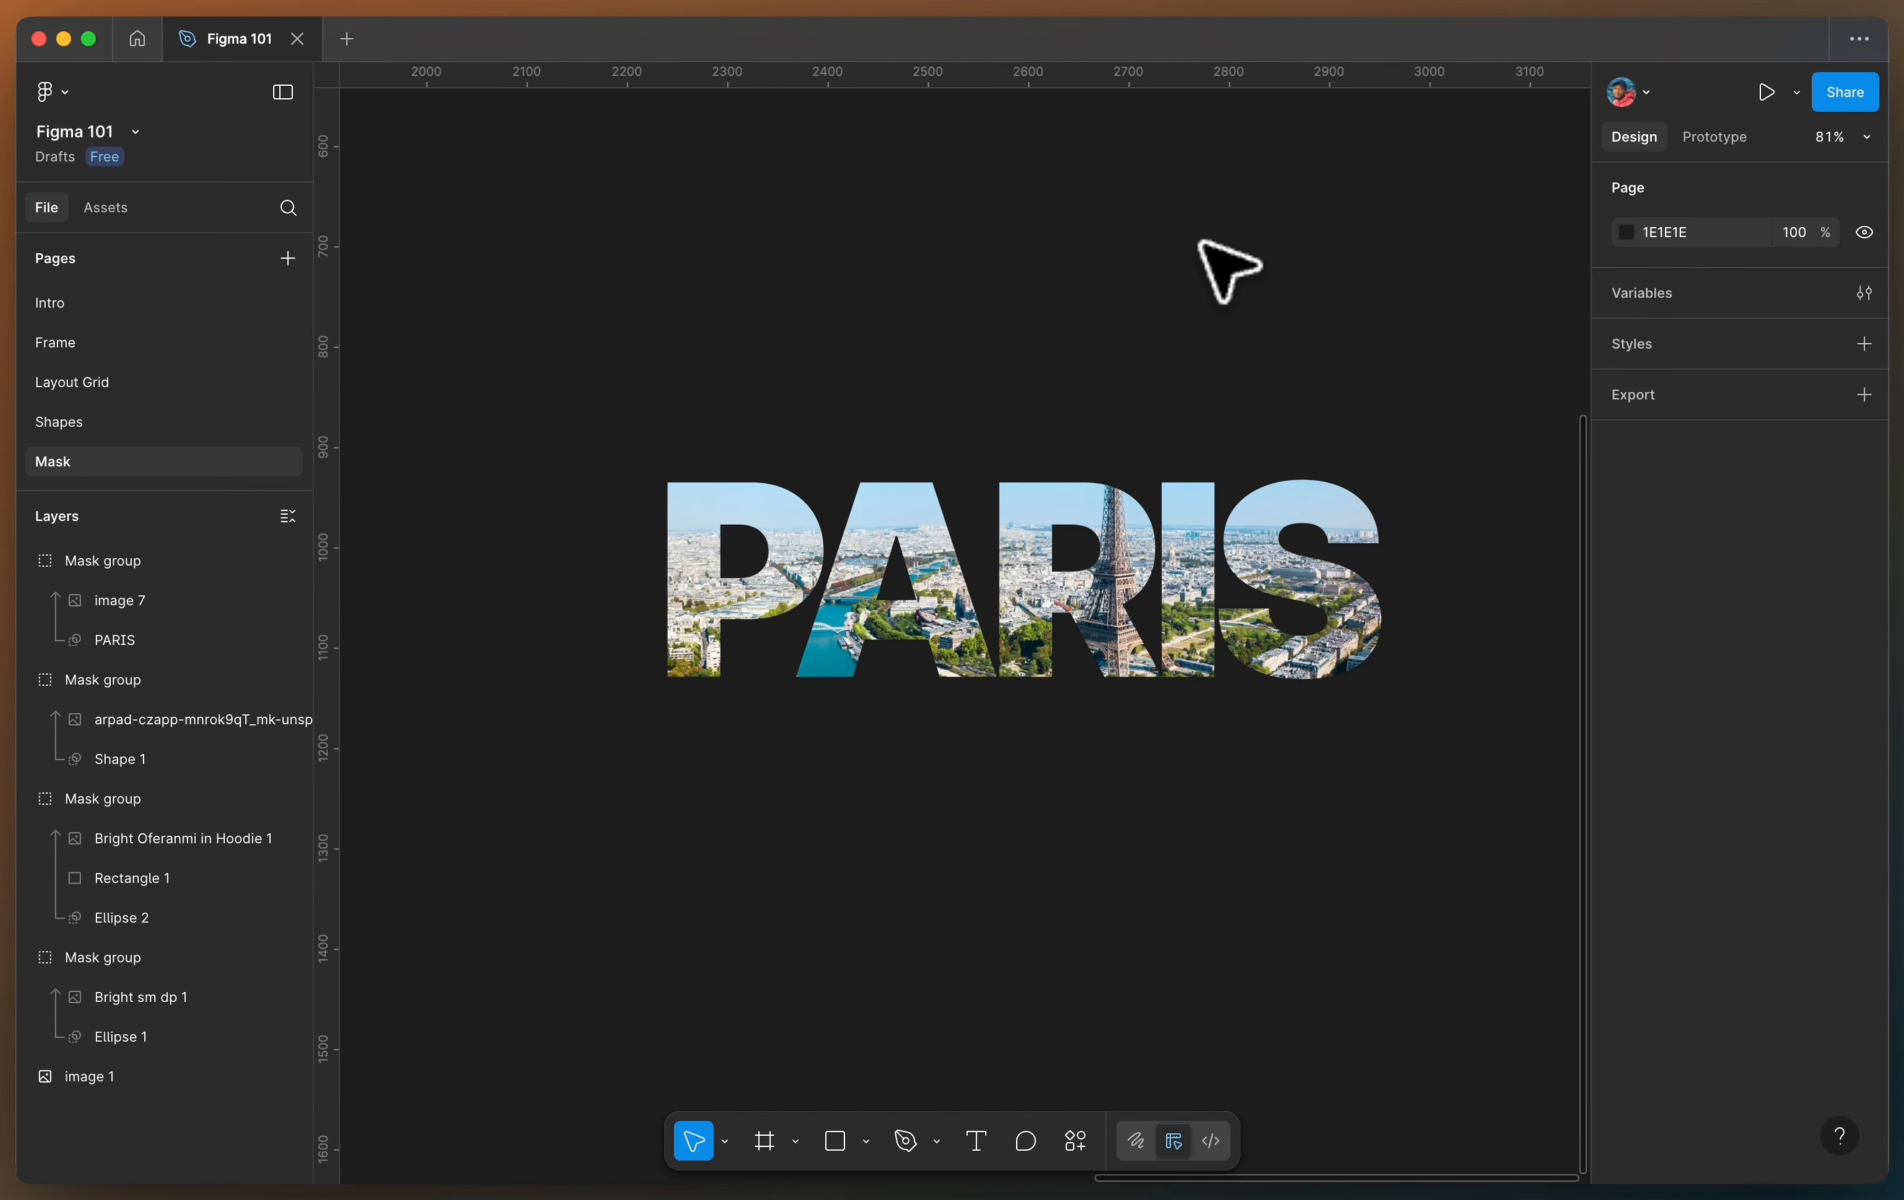
scroll(1229, 270, "down", 5)
scroll(1228, 270, "left", 4)
left_click(885, 409)
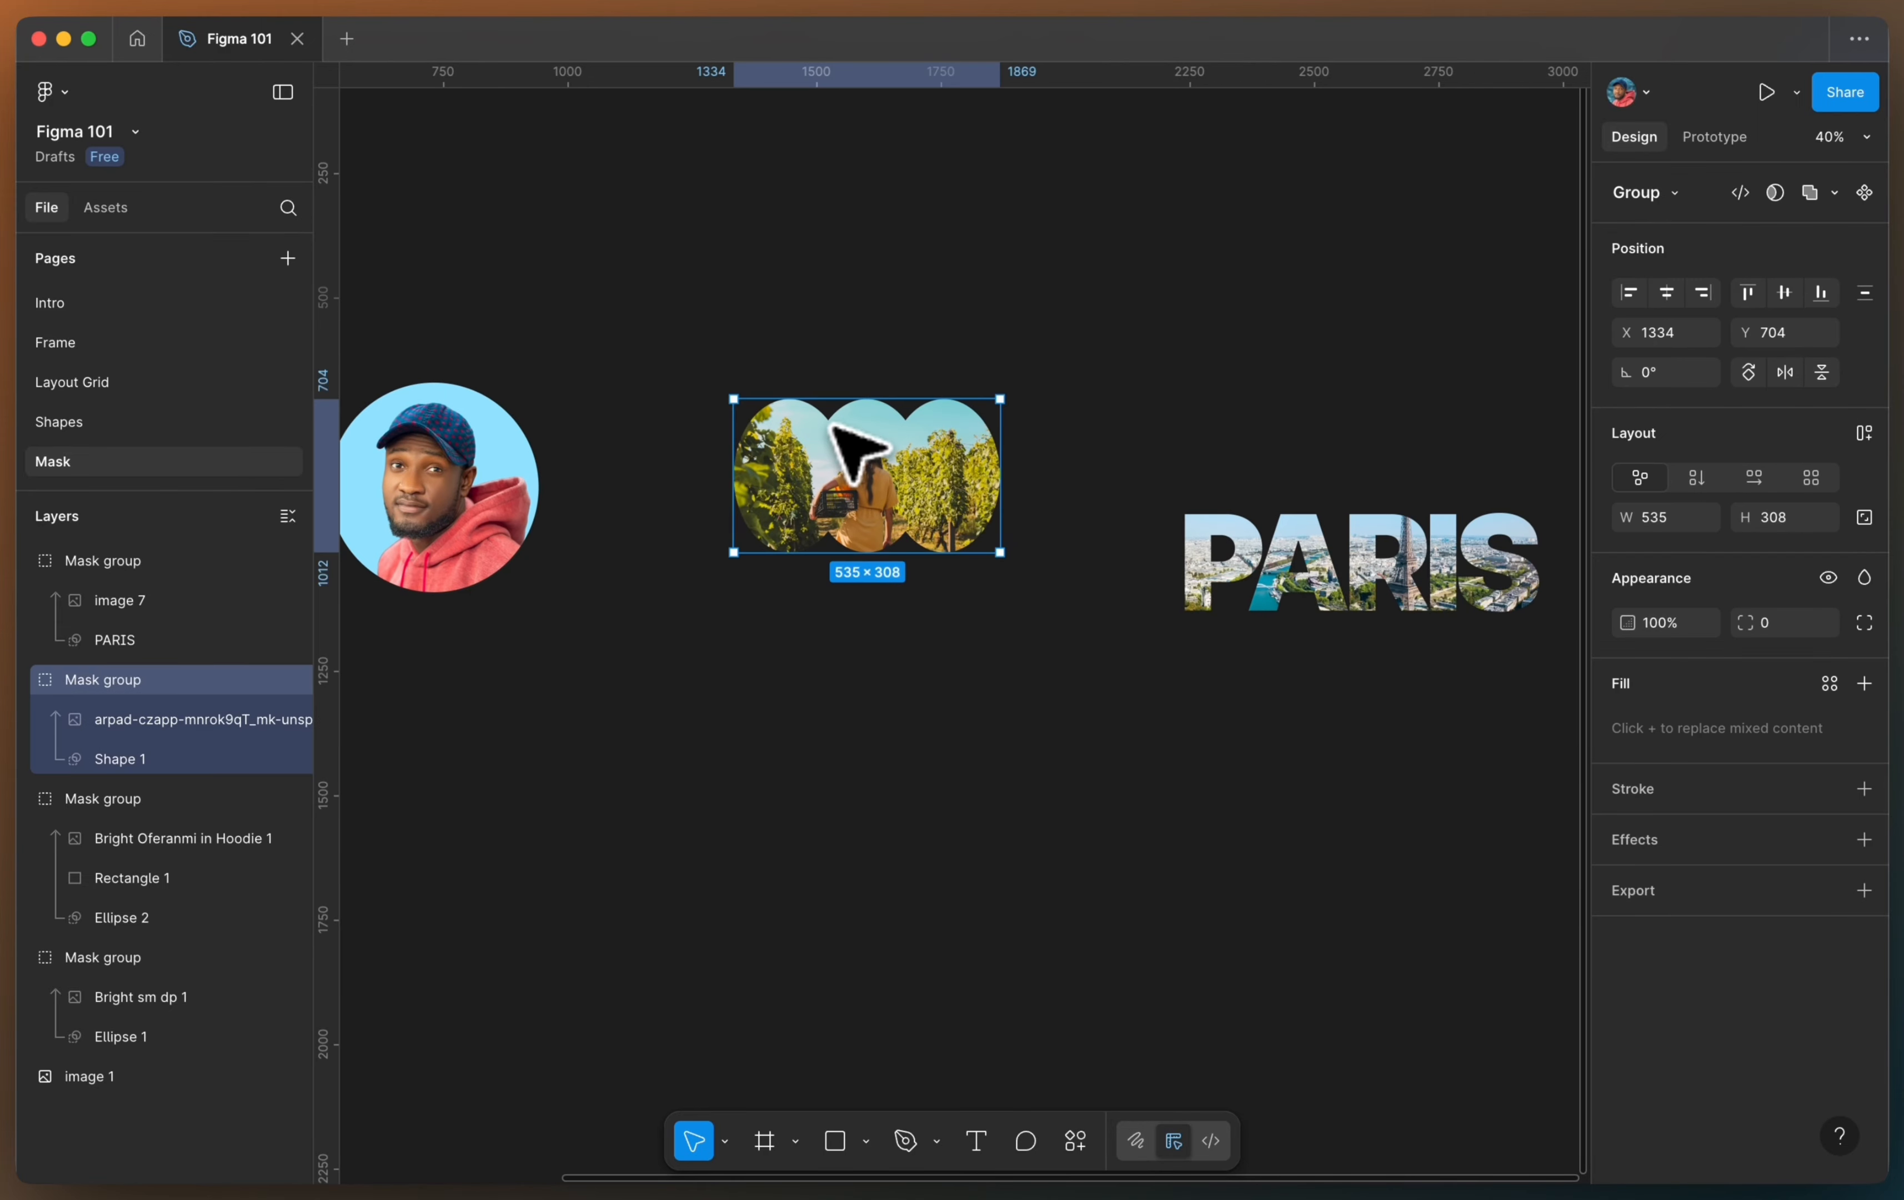
scroll(841, 341, "up", 5)
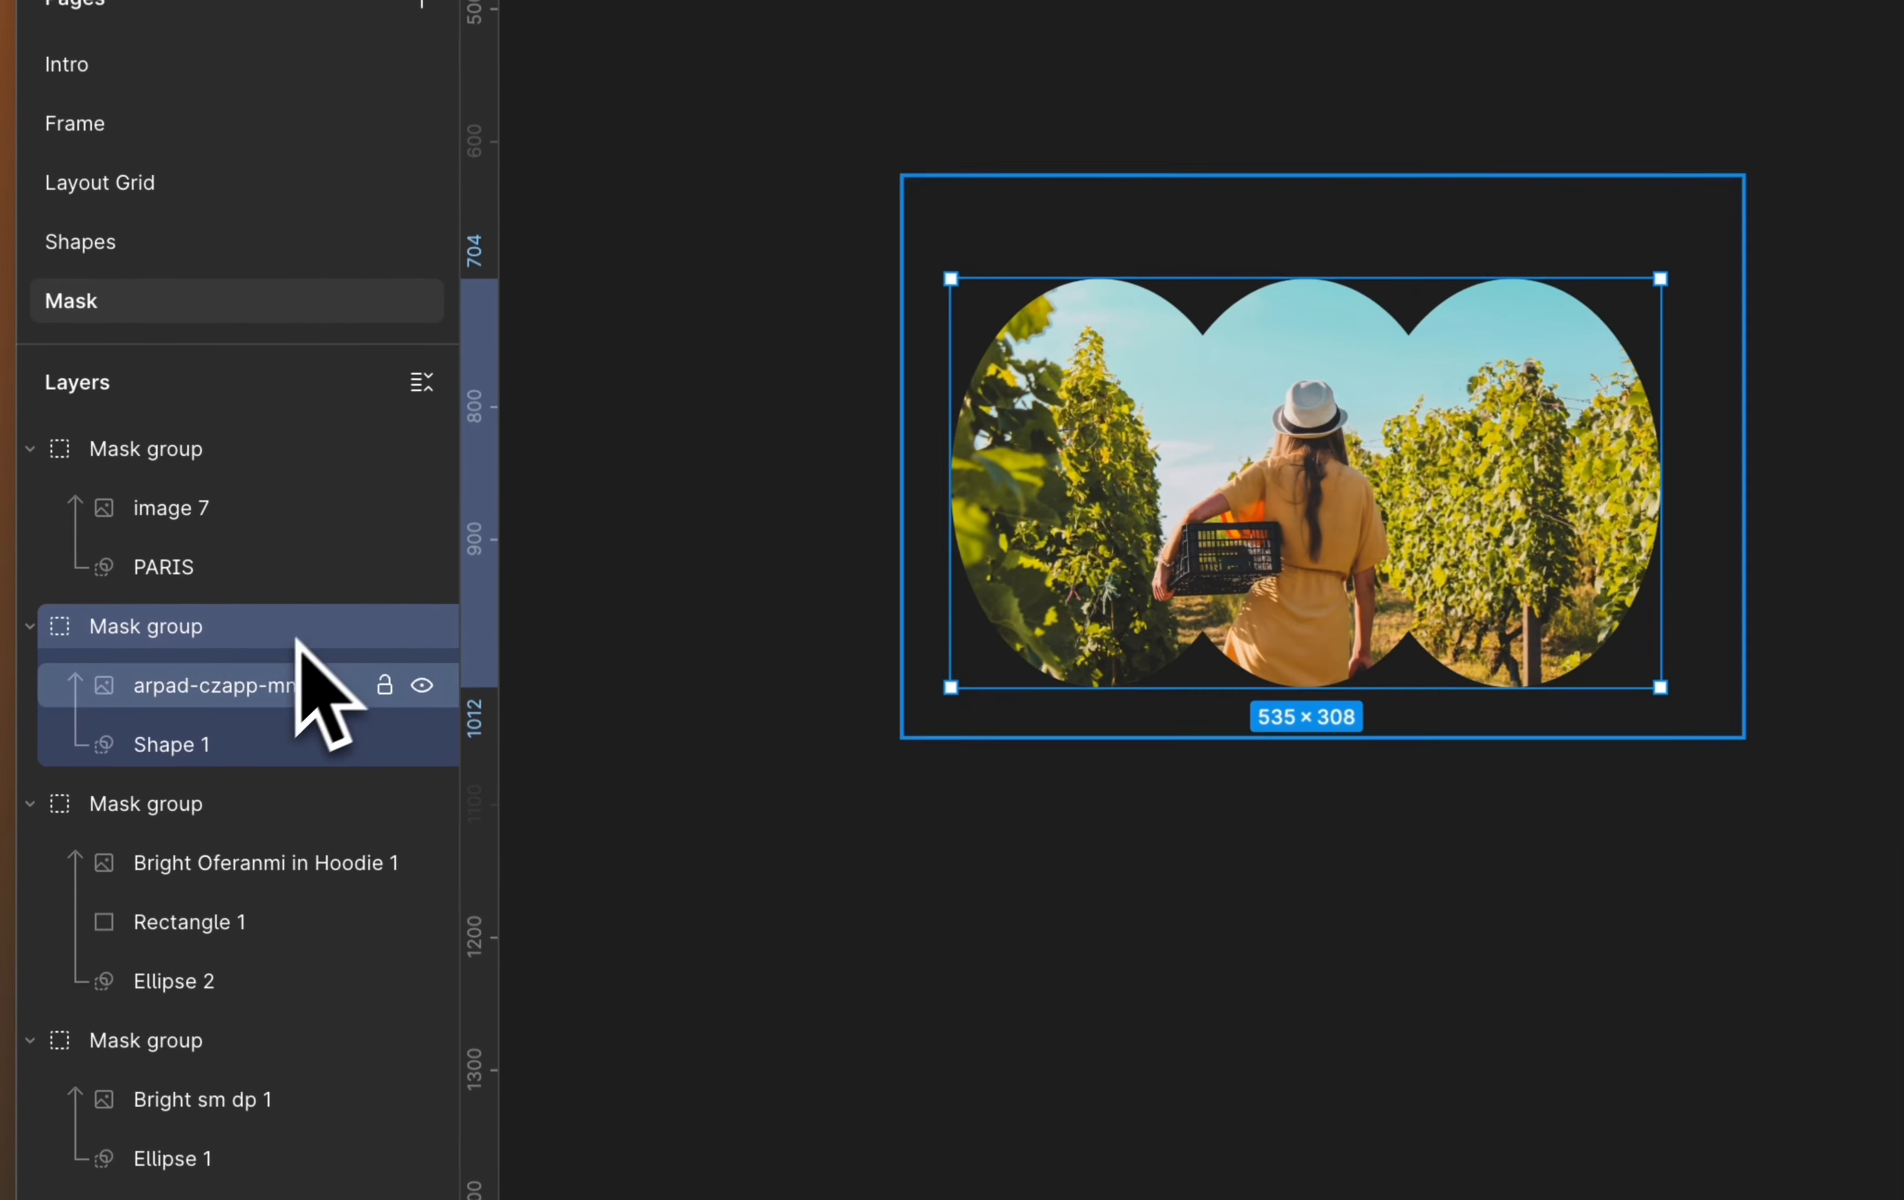
left_click(203, 745)
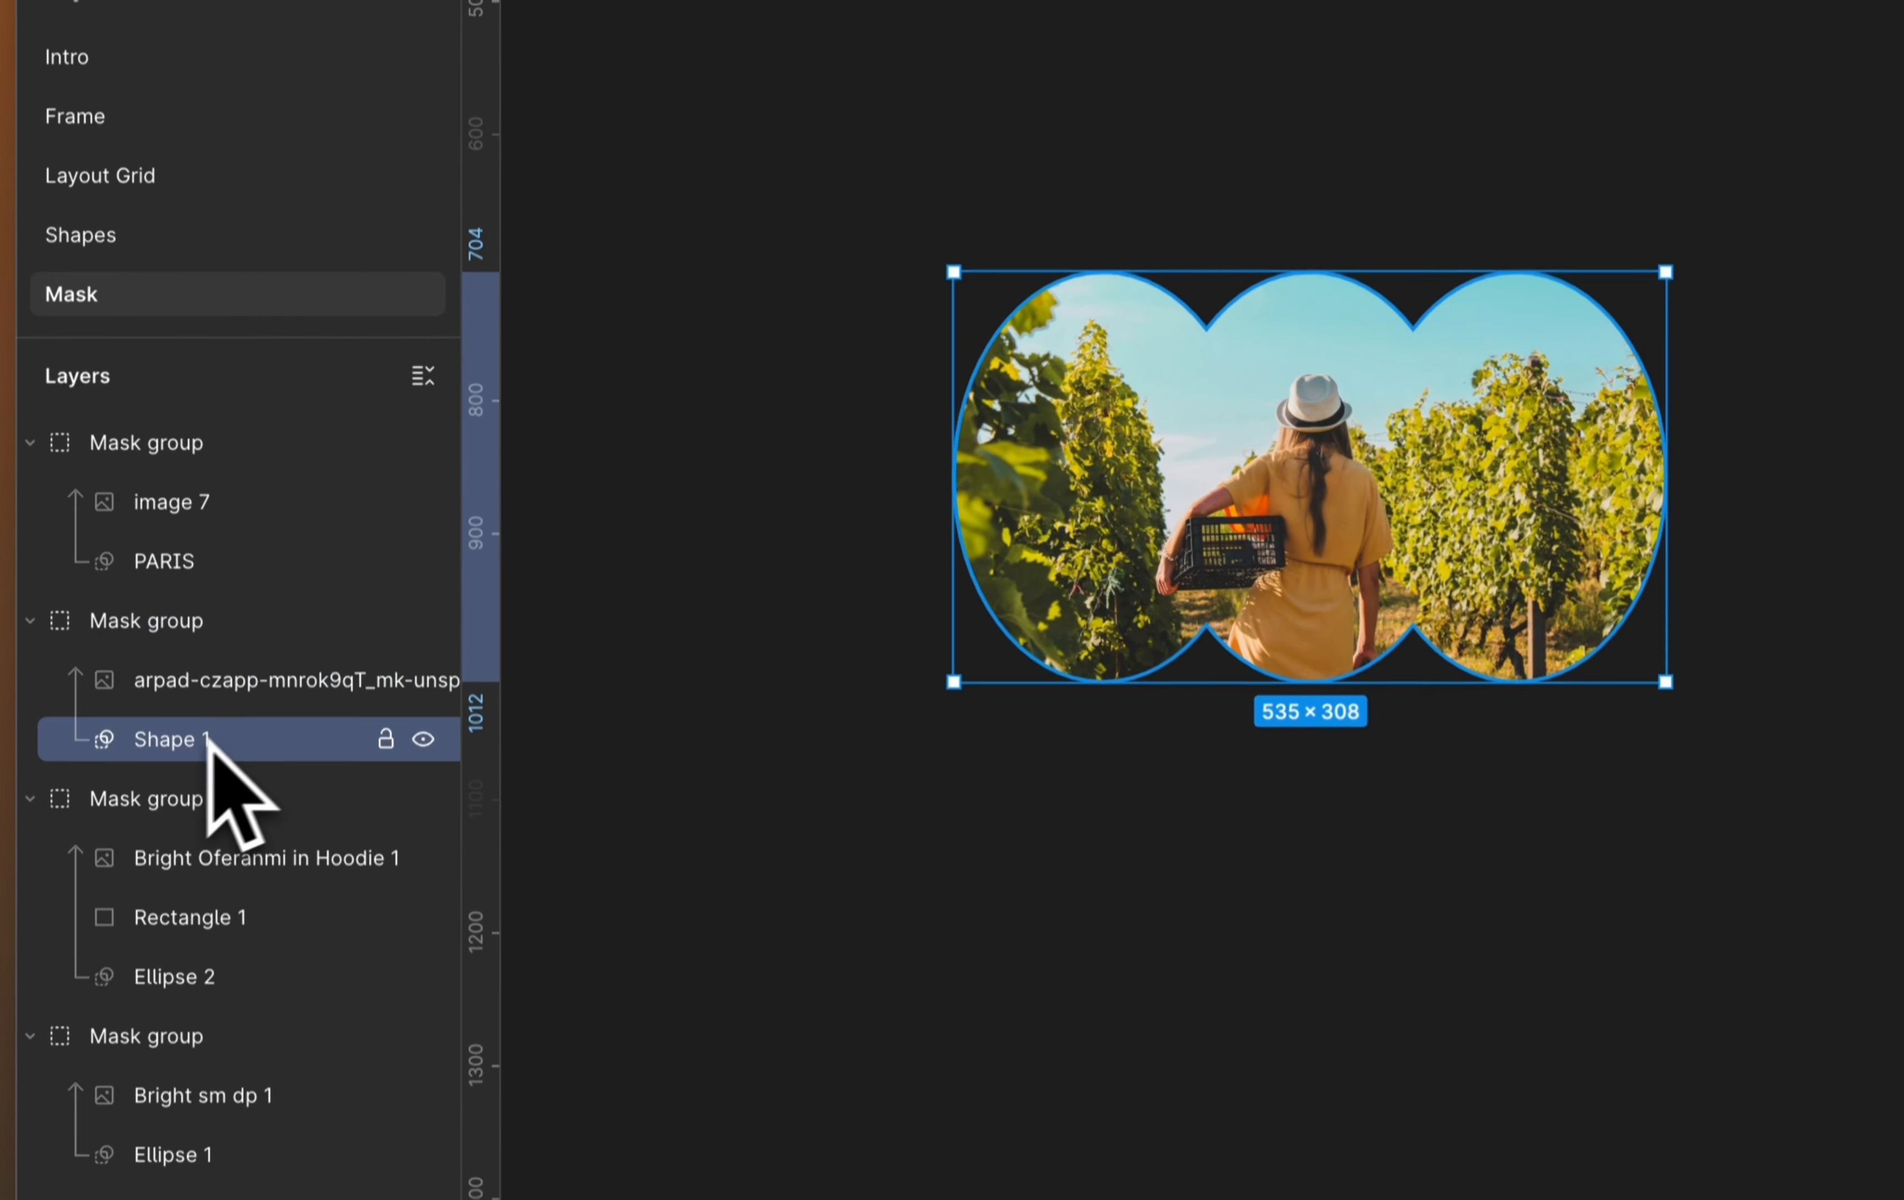
right_click(230, 742)
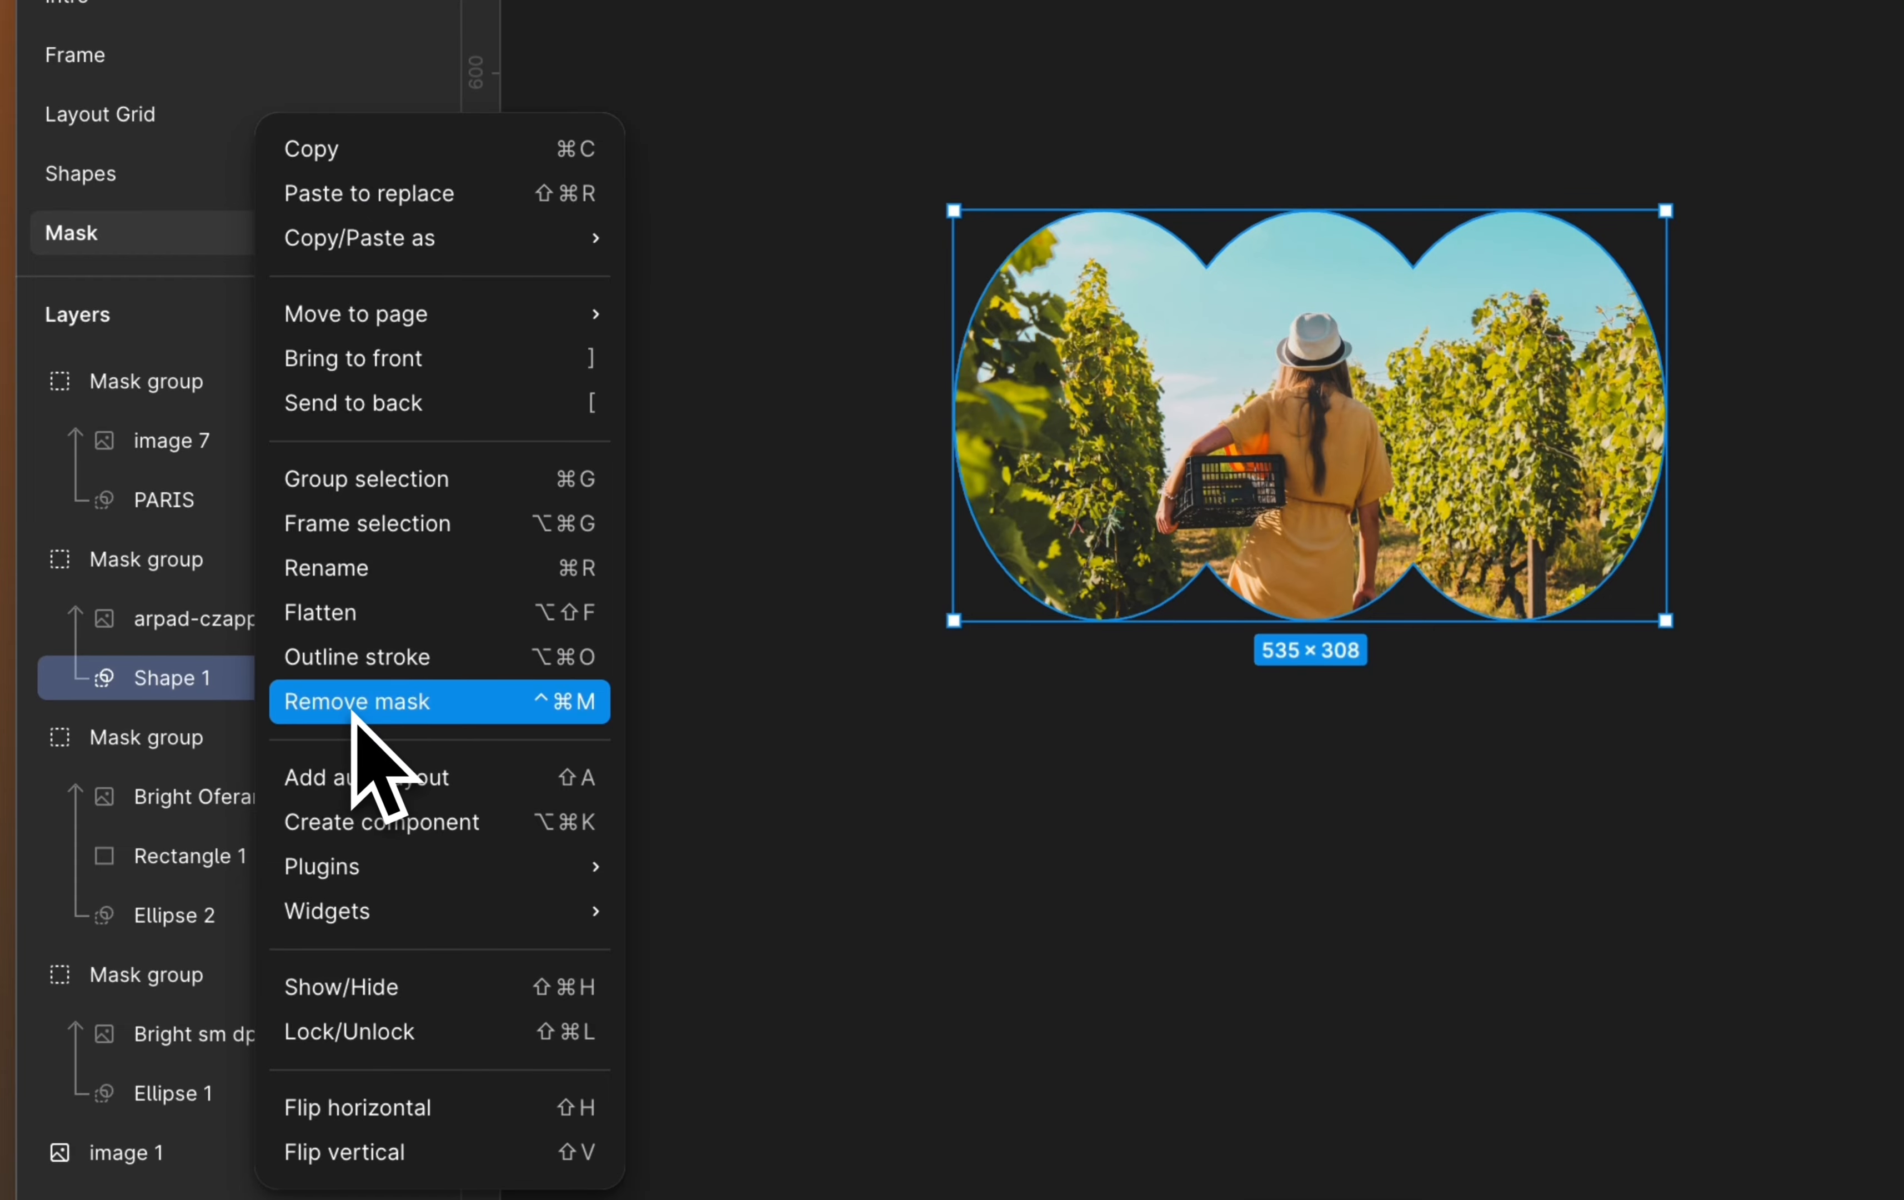
left_click(352, 709)
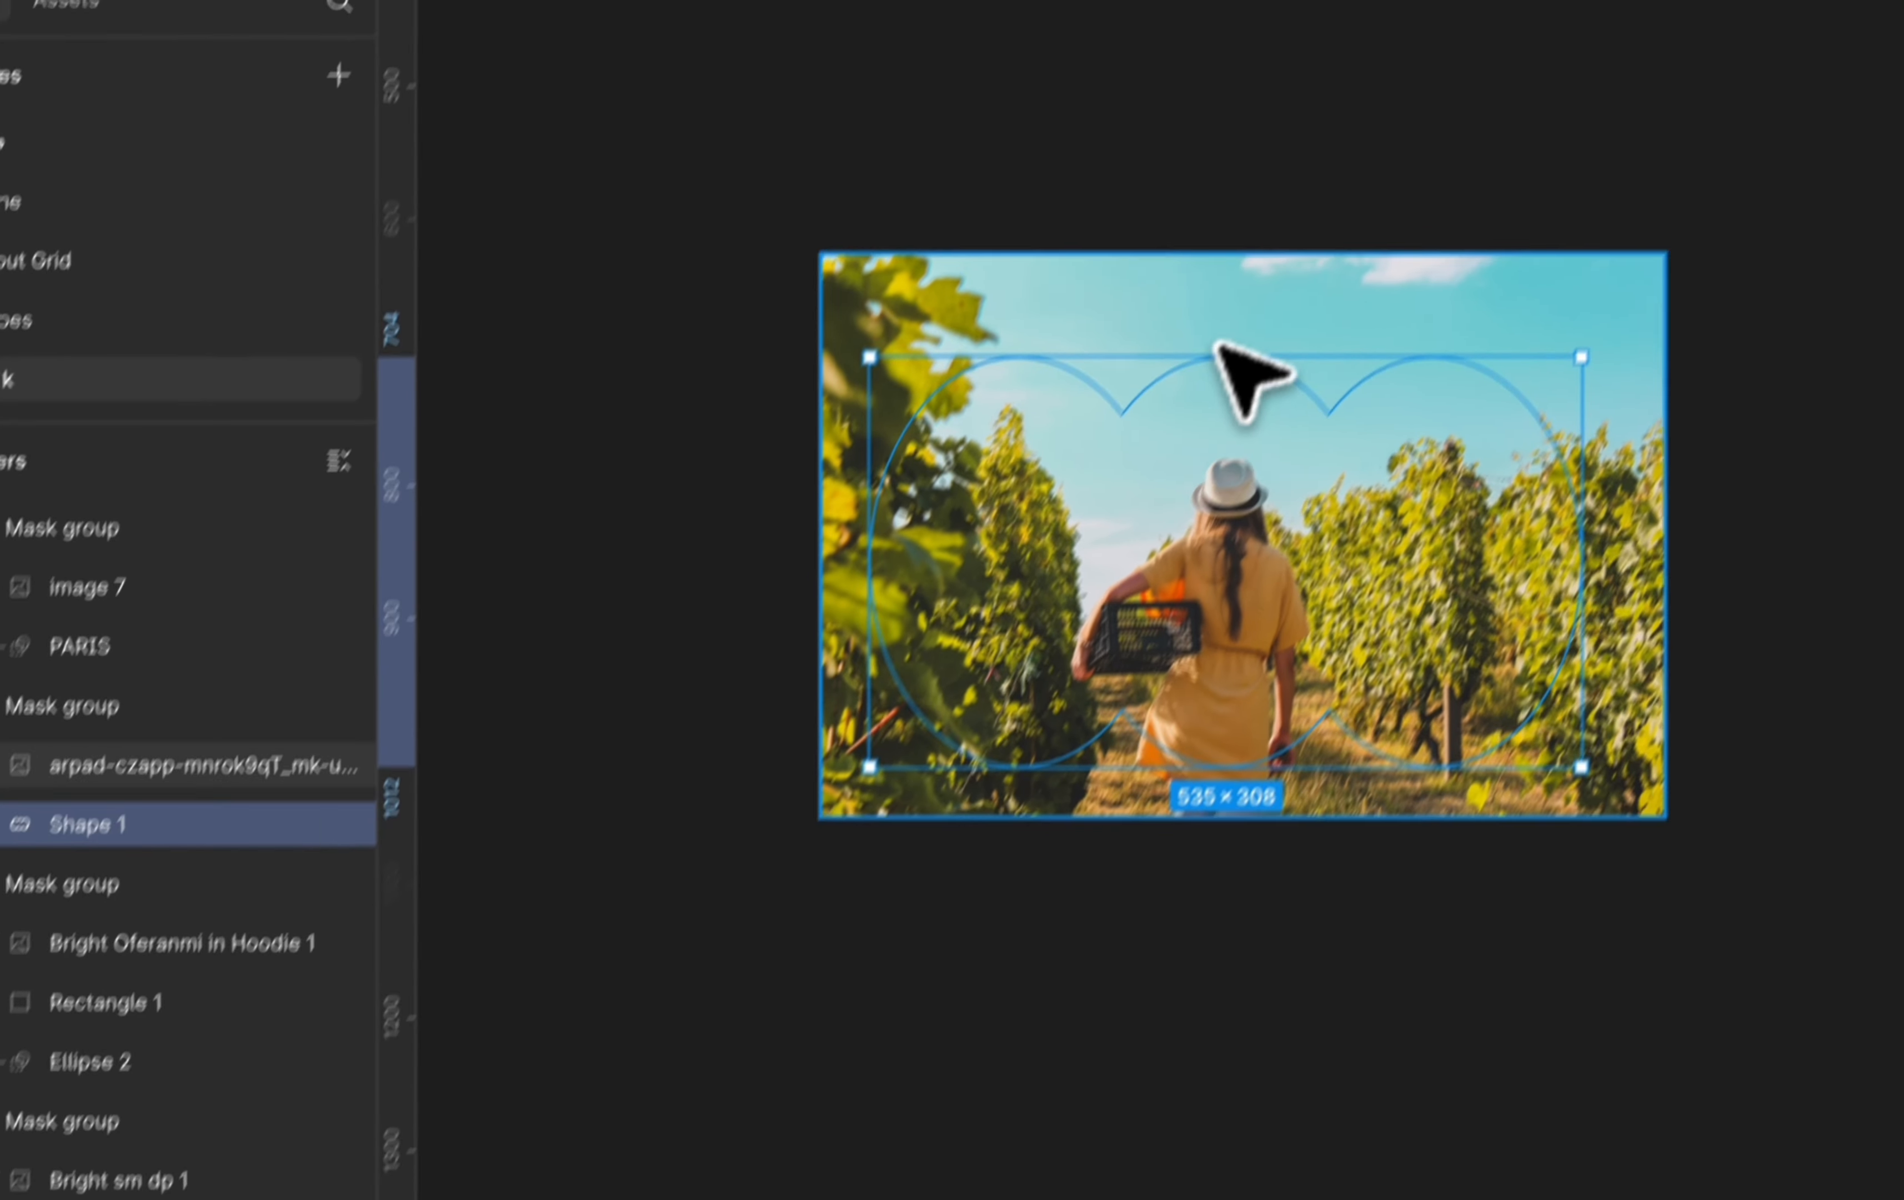
Ungroup the vineyard mask group and move its photo and three-lobed shape apart, with the shape below the photo
left_click(1301, 191)
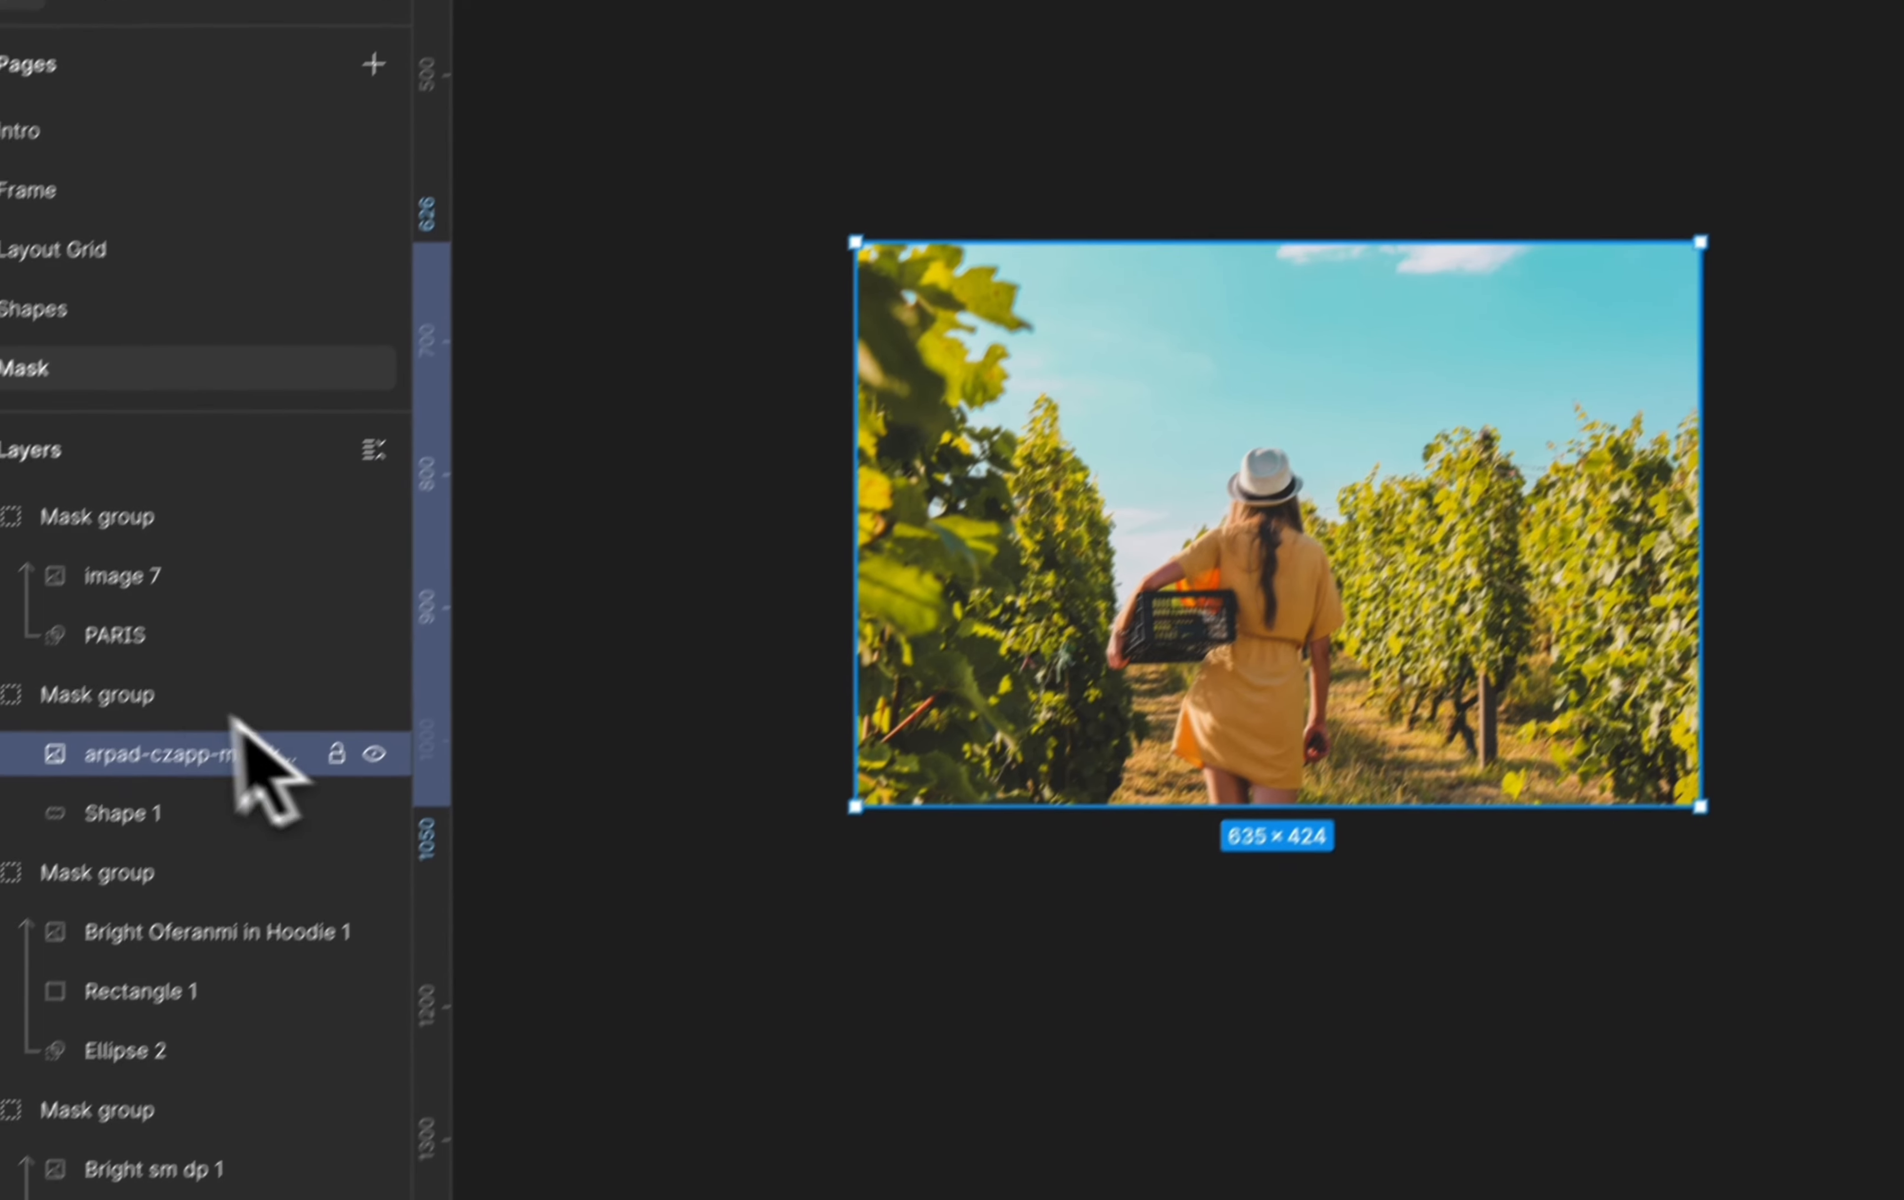
left_click(67, 785)
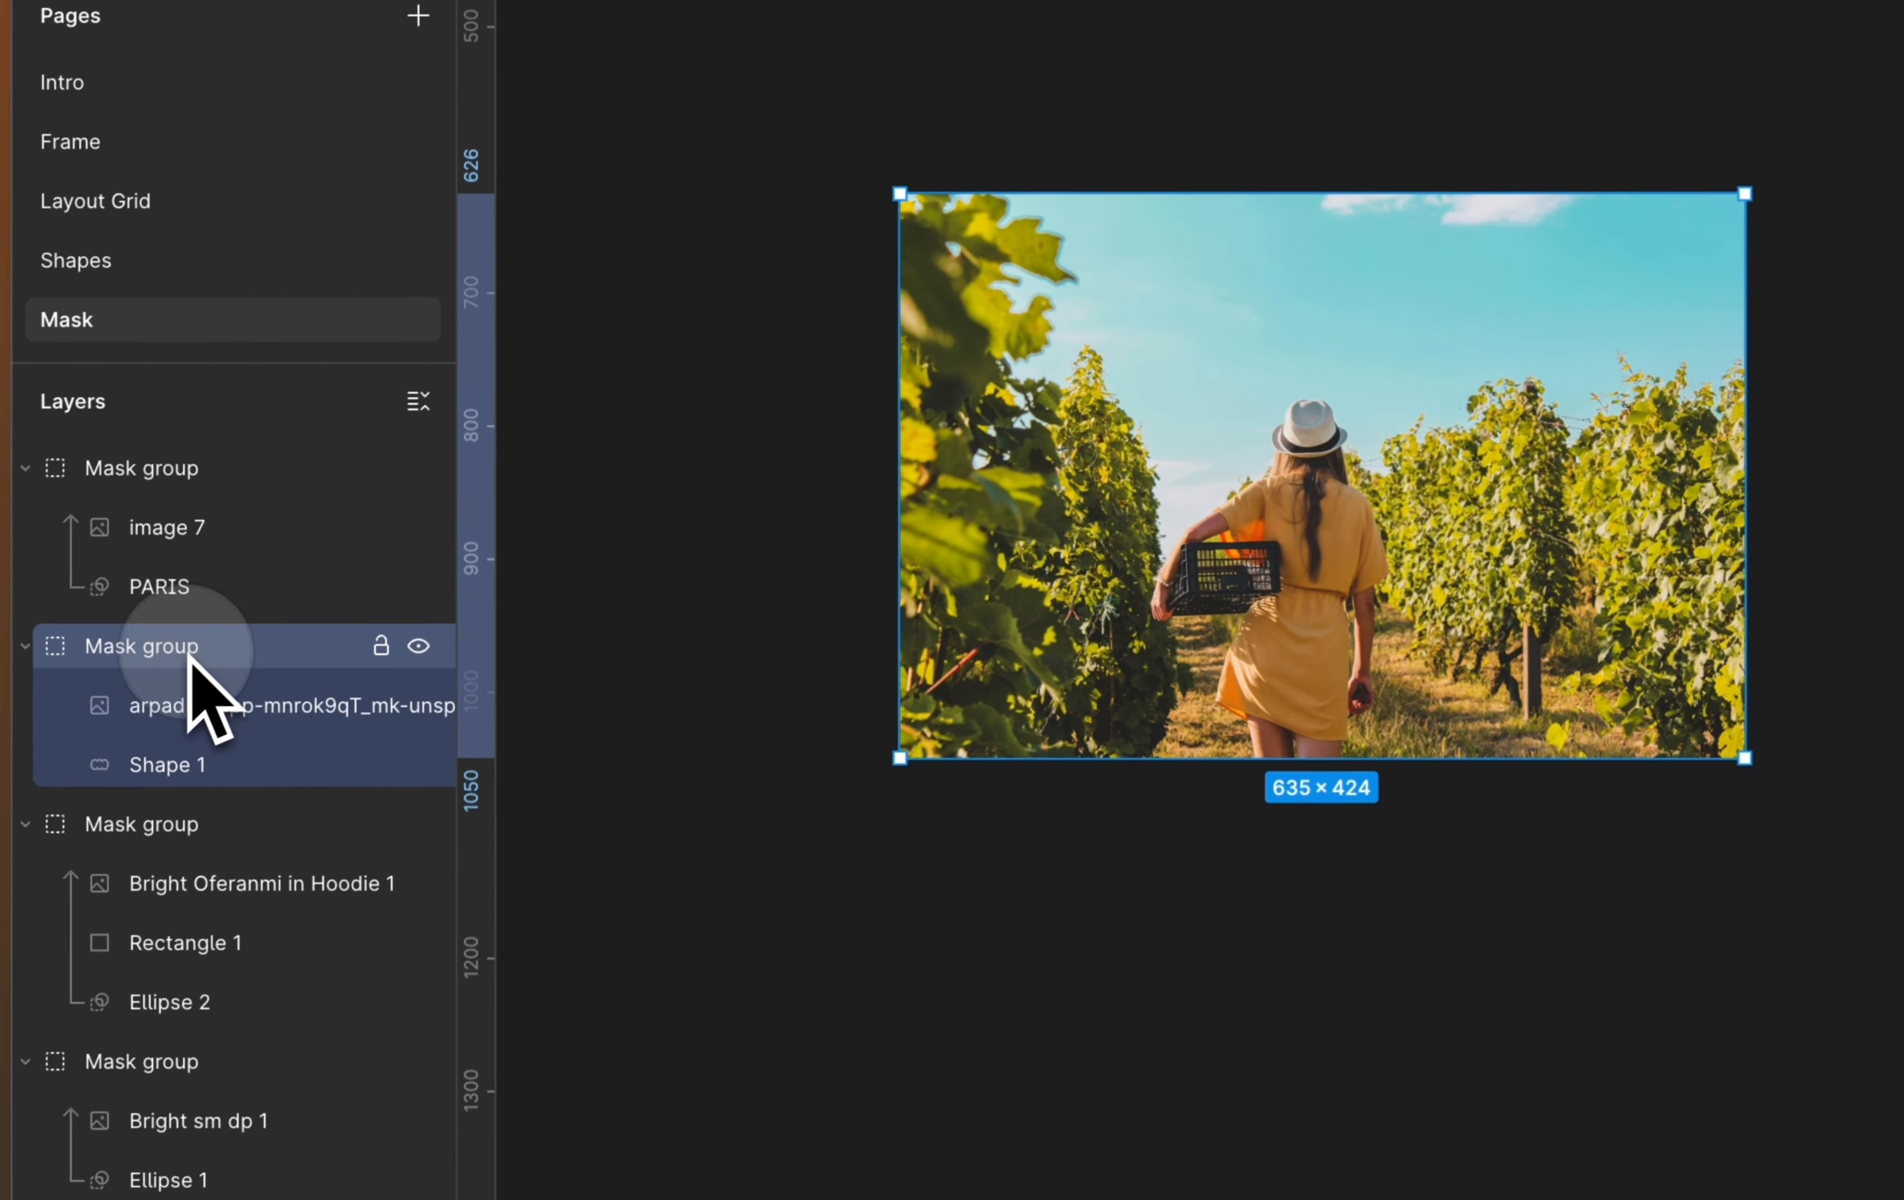
right_click(164, 644)
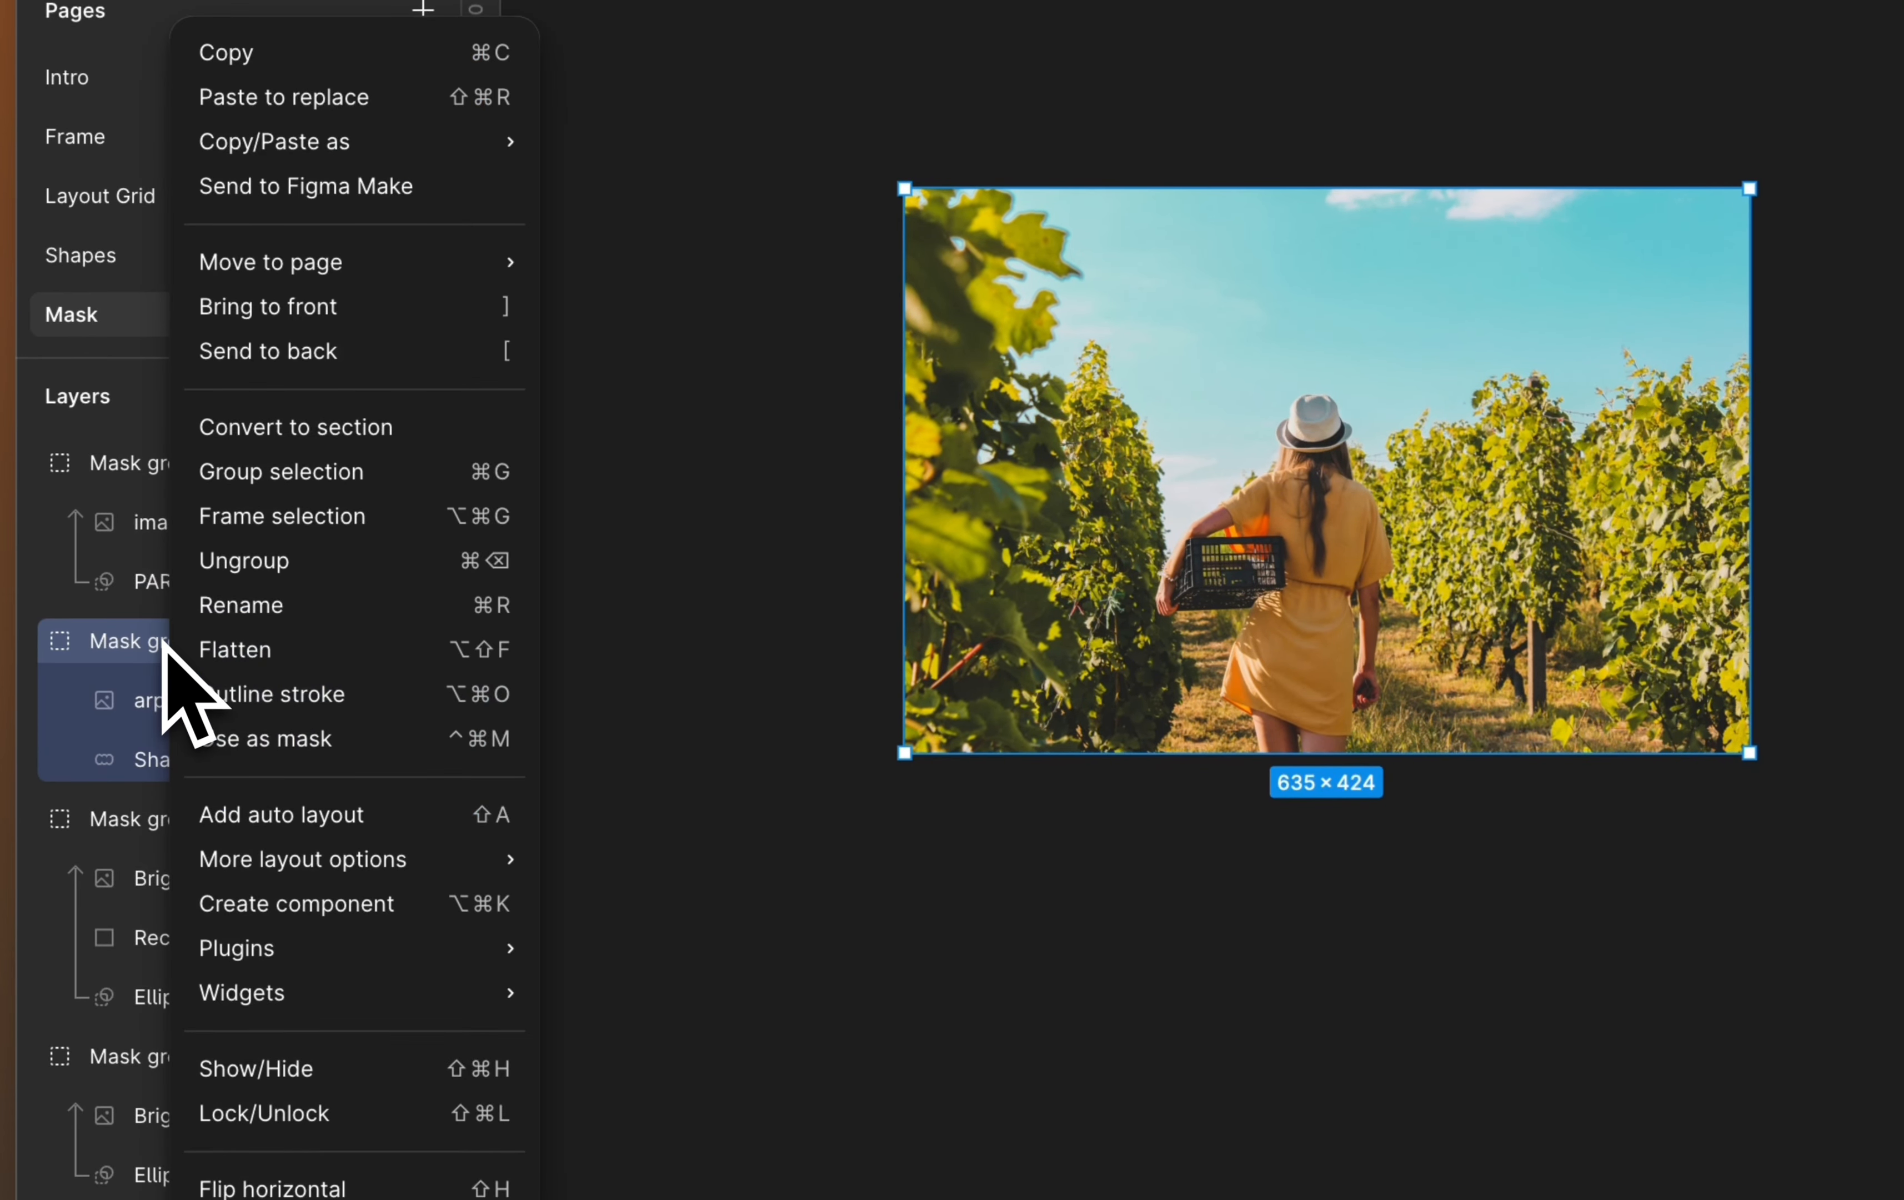
left_click(267, 578)
left_click(1791, 896)
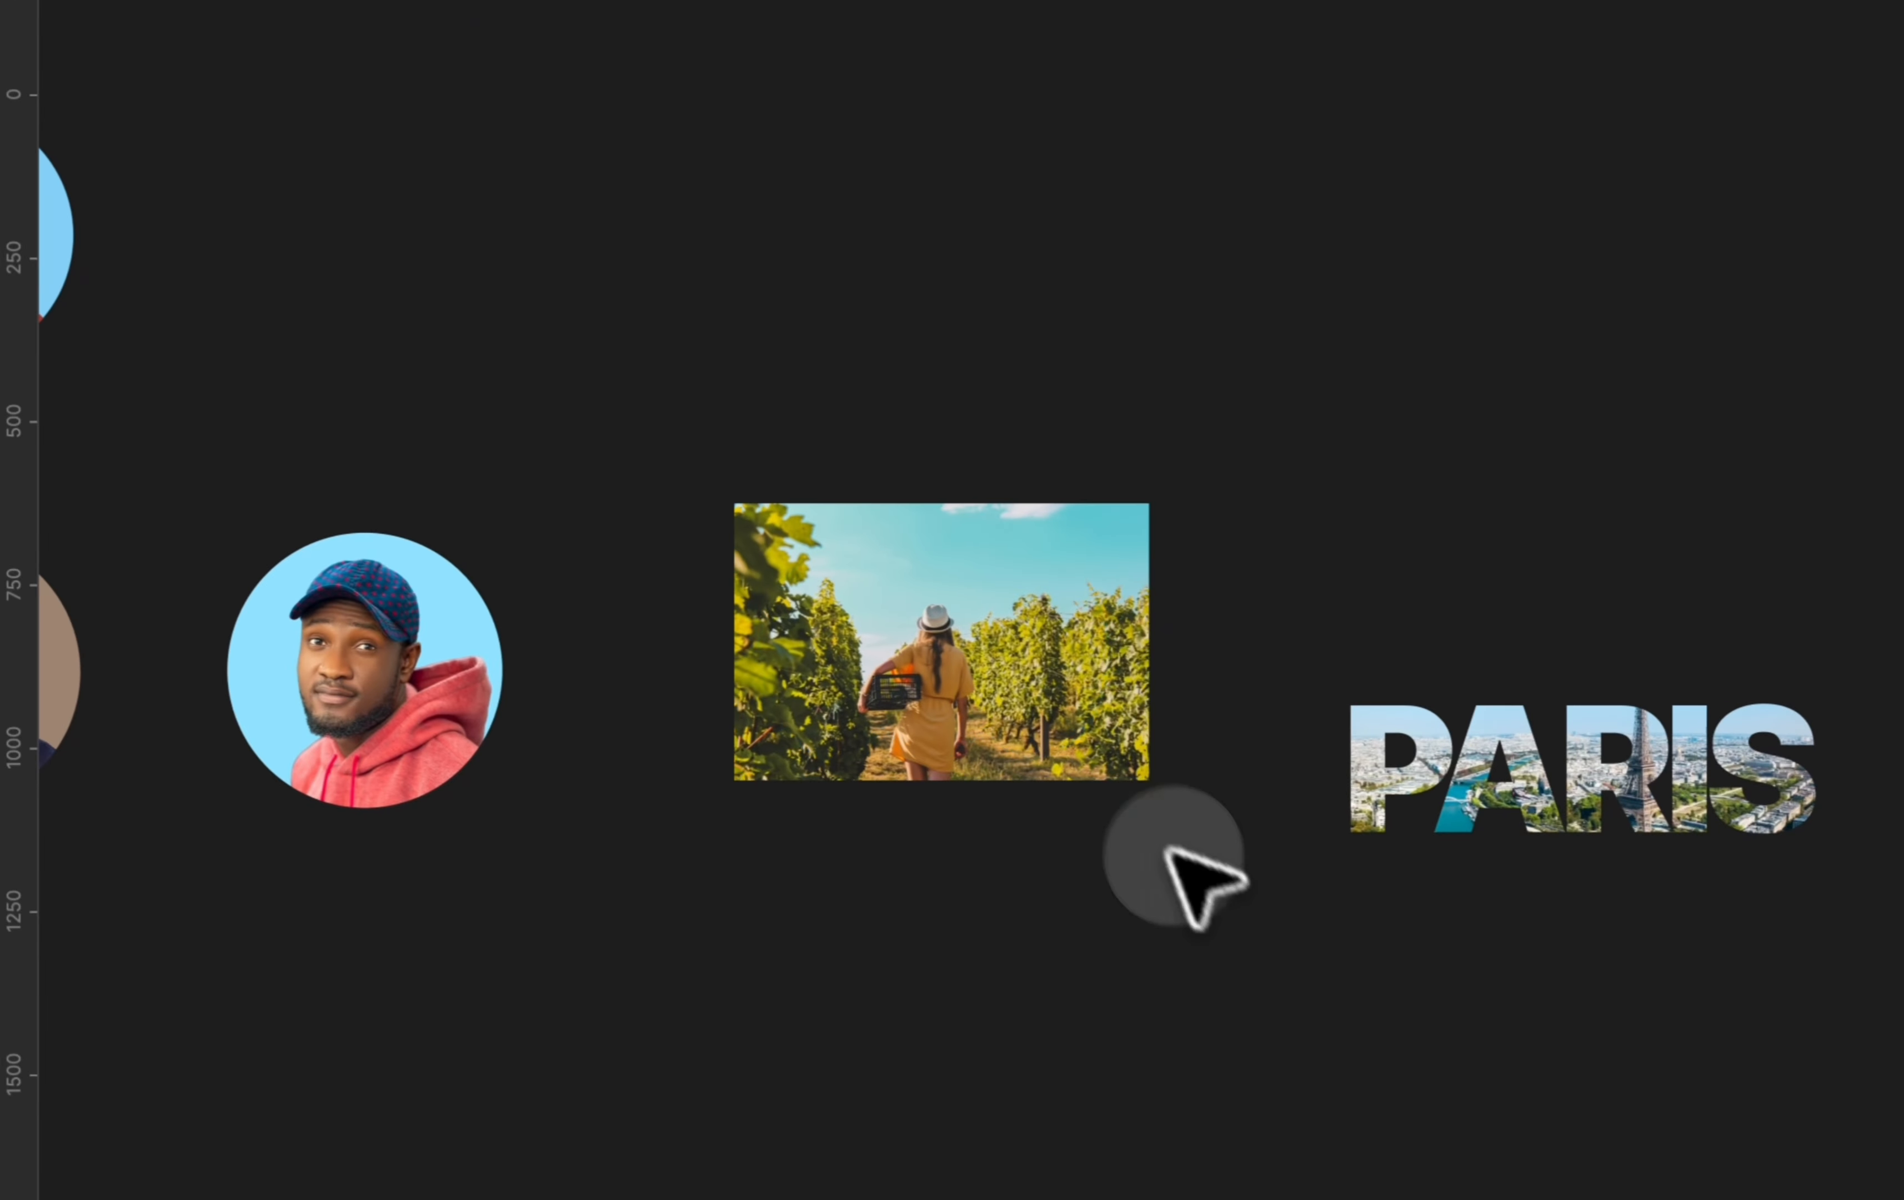
left_click_drag(1038, 669, 1001, 893)
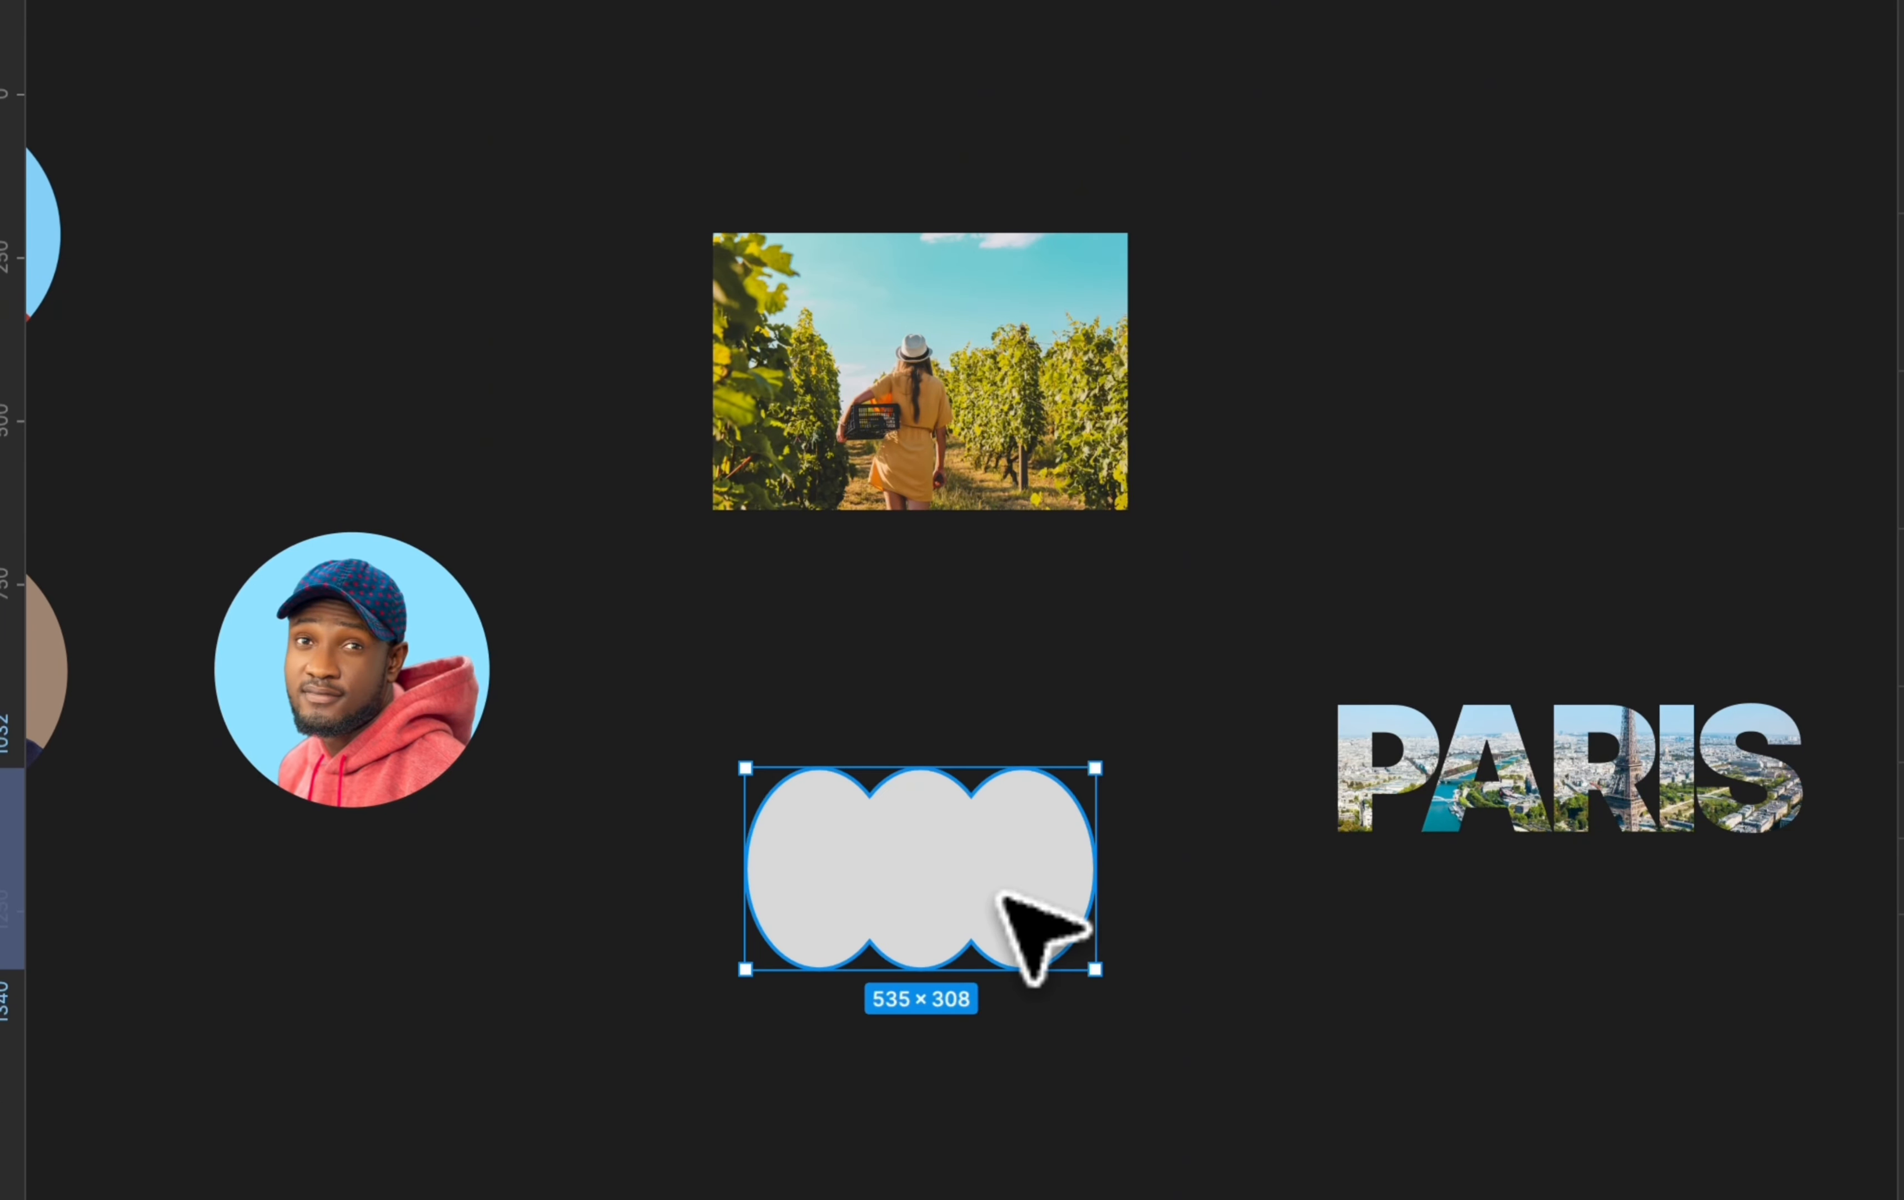